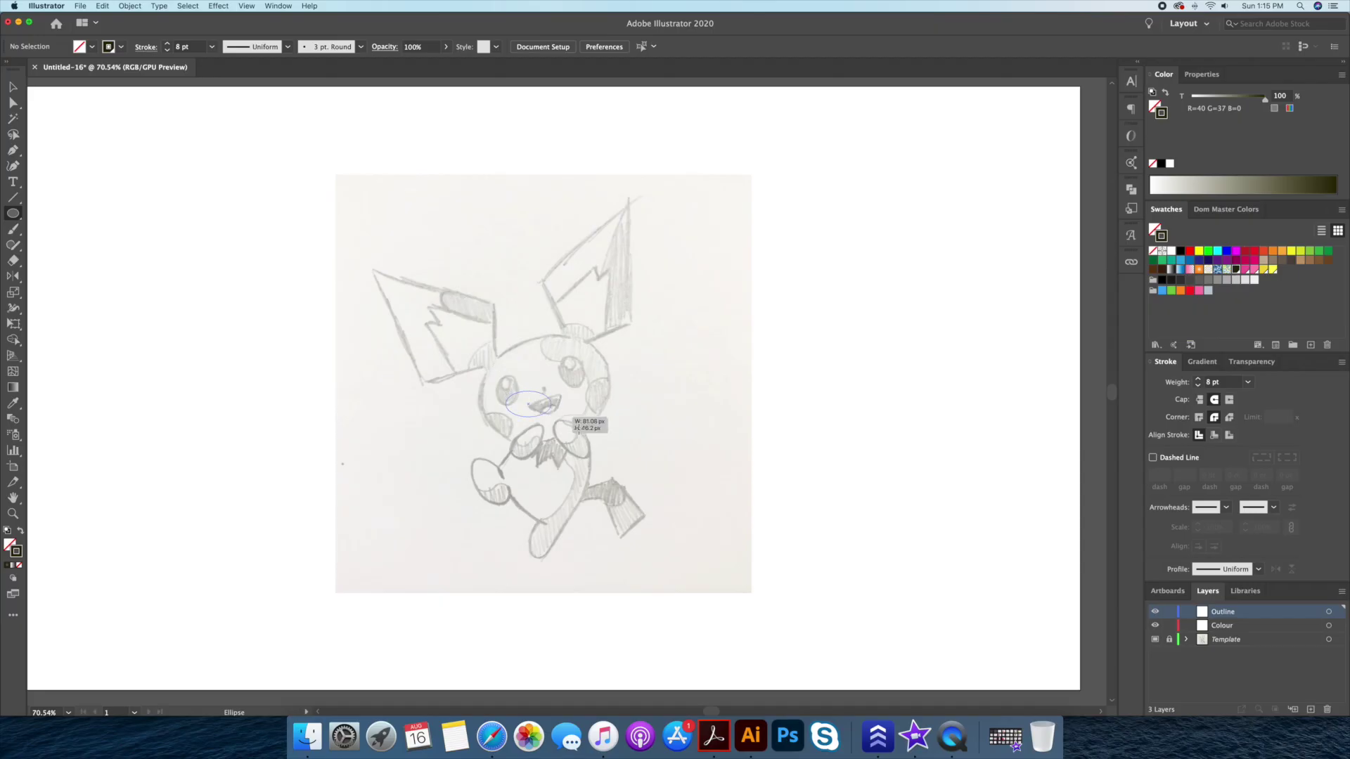
Drag an ellipse over the sketched Pichu head.
mouse_move(578, 427)
left_mouse_down()
mouse_move(608, 425)
mouse_move(608, 448)
left_mouse_up()
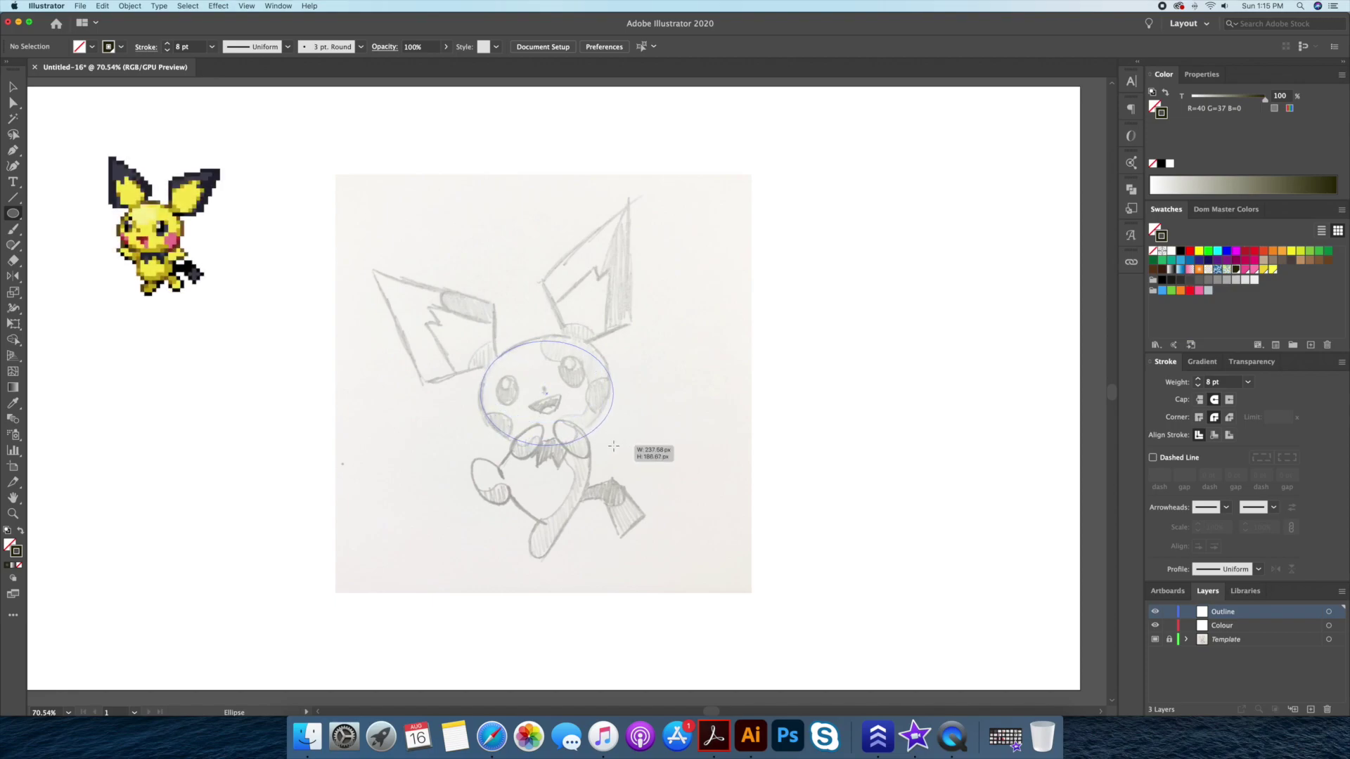
Finish the head oval and outline the pointed right ear with the Pen tool.
left_click_drag(614, 446, 614, 445)
key("v")
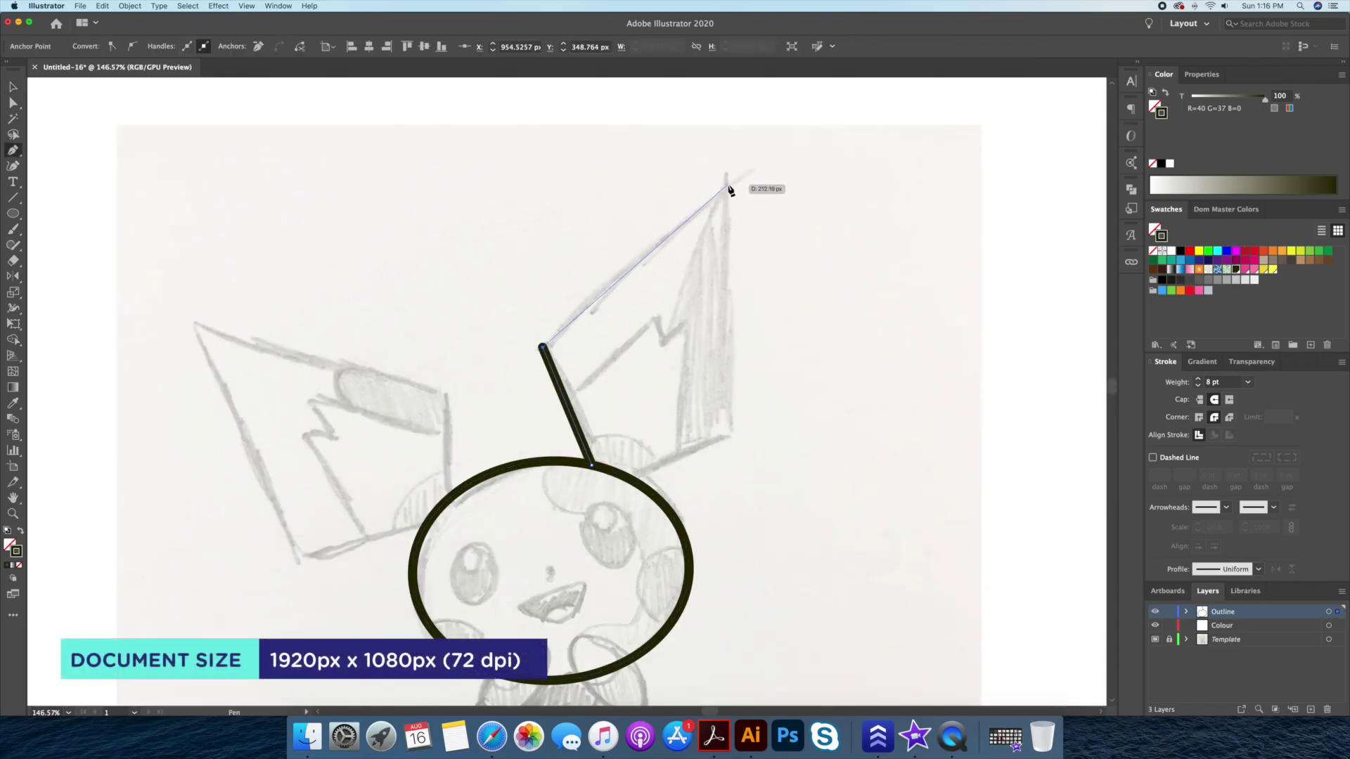
left_click(728, 185)
left_click(730, 433)
left_click(628, 480)
left_click(616, 499)
left_click(592, 465)
Outline the pointed left ear, joined to the head.
left_click(448, 498)
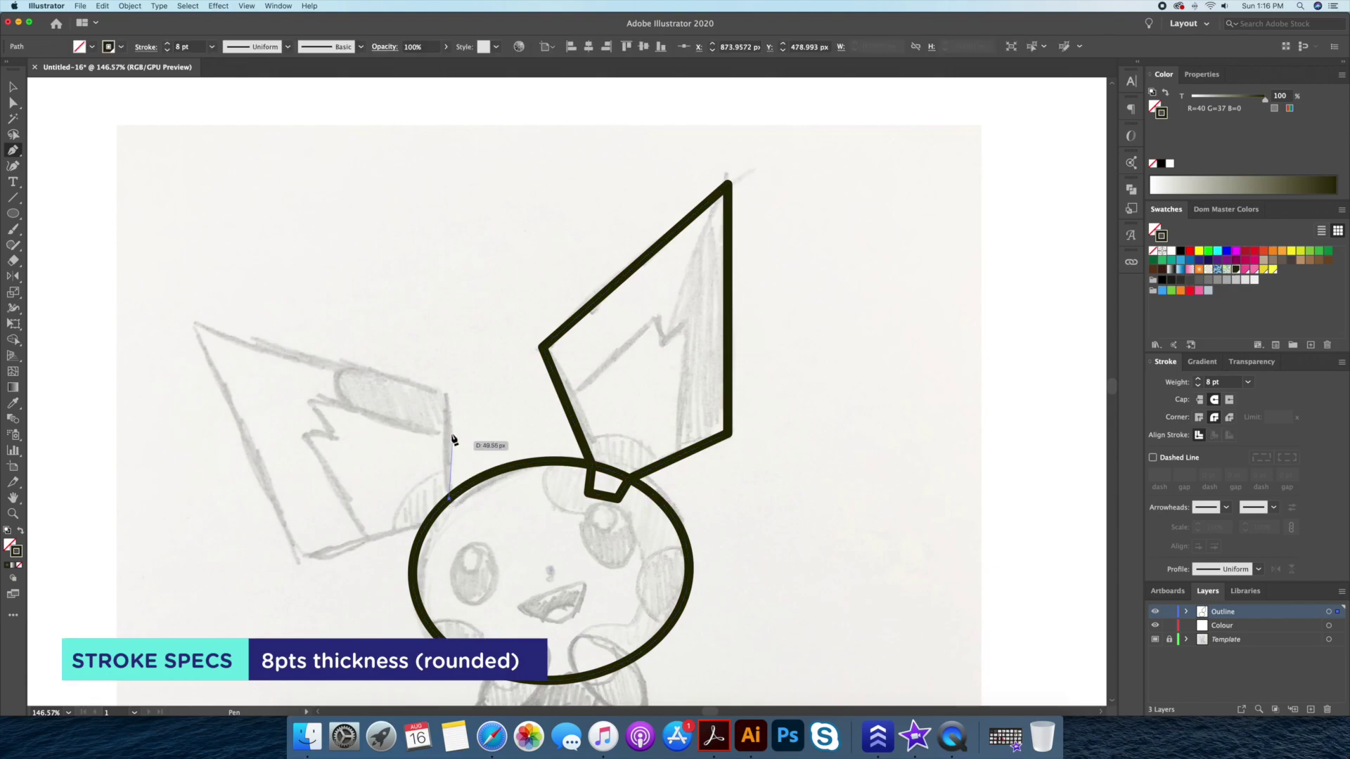
left_click(444, 394)
left_click(201, 329)
left_click(302, 550)
left_click(450, 527)
left_click(448, 497)
key("v")
left_click(411, 459)
Merge both ears into the head oval with Shape Builder.
key("super+a")
key("shift+m")
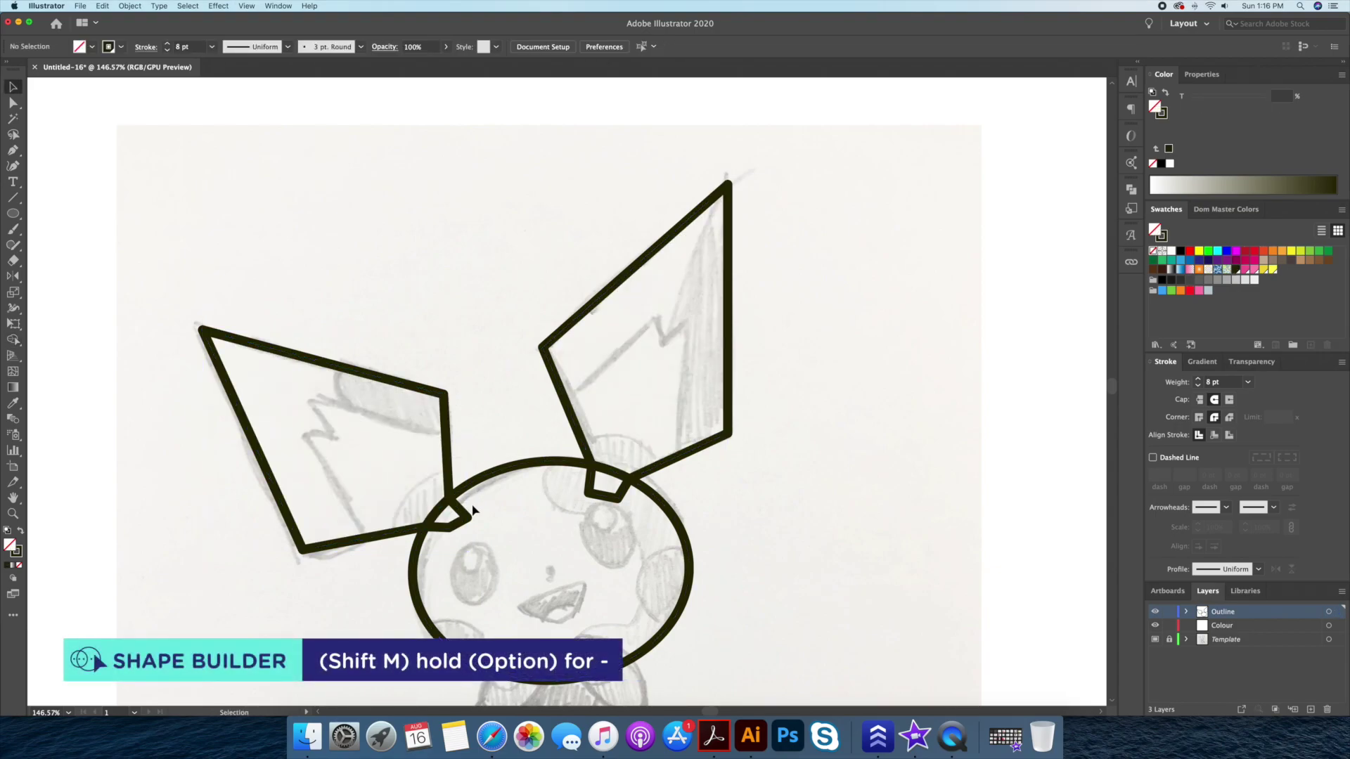
left_click(494, 437)
Trace the zigzag inner-ear marking on the left ear.
left_click(431, 332)
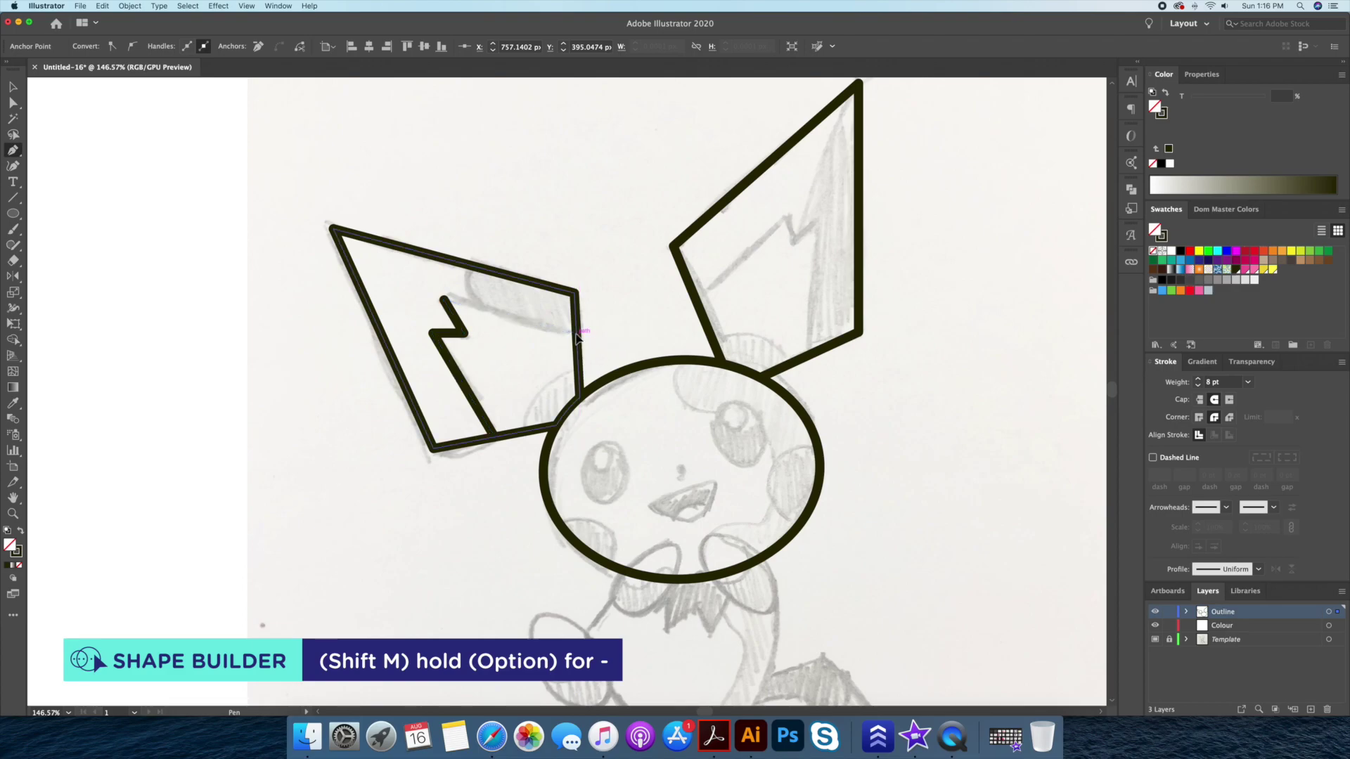
left_click(576, 333)
left_click(612, 321)
left_click(576, 221)
left_click(261, 179)
left_click(391, 498)
left_click(478, 490)
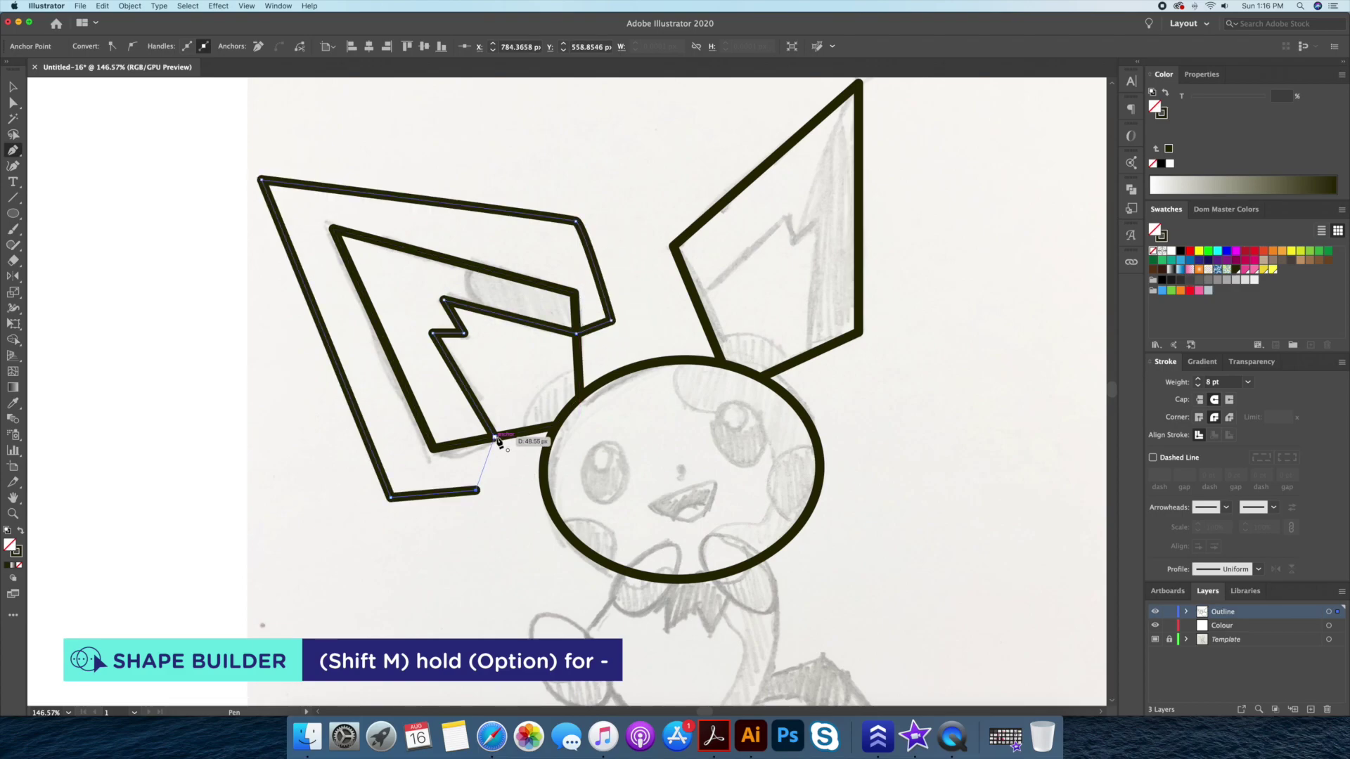
left_click(496, 439)
Trace the zigzag inner-ear marking on the right ear.
left_click_drag(593, 260, 476, 337)
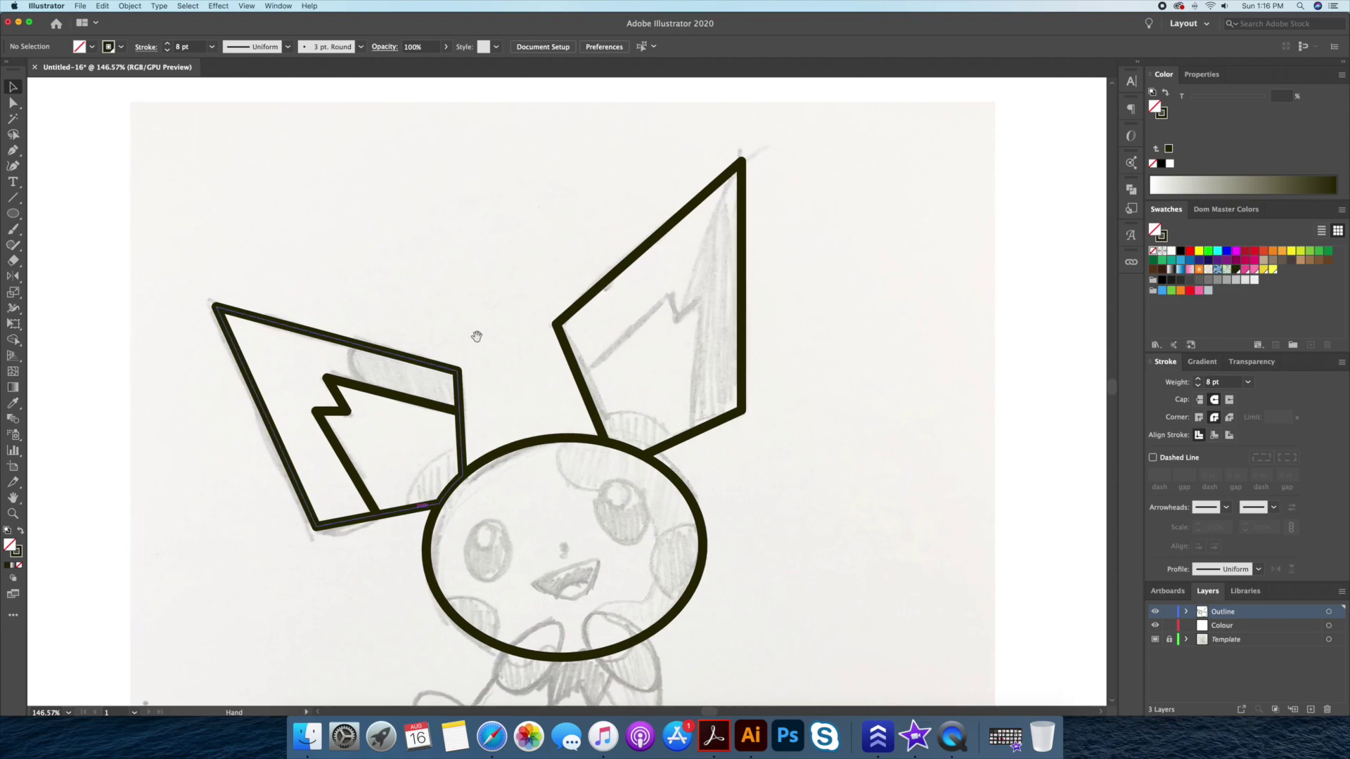
key("p")
left_click(540, 376)
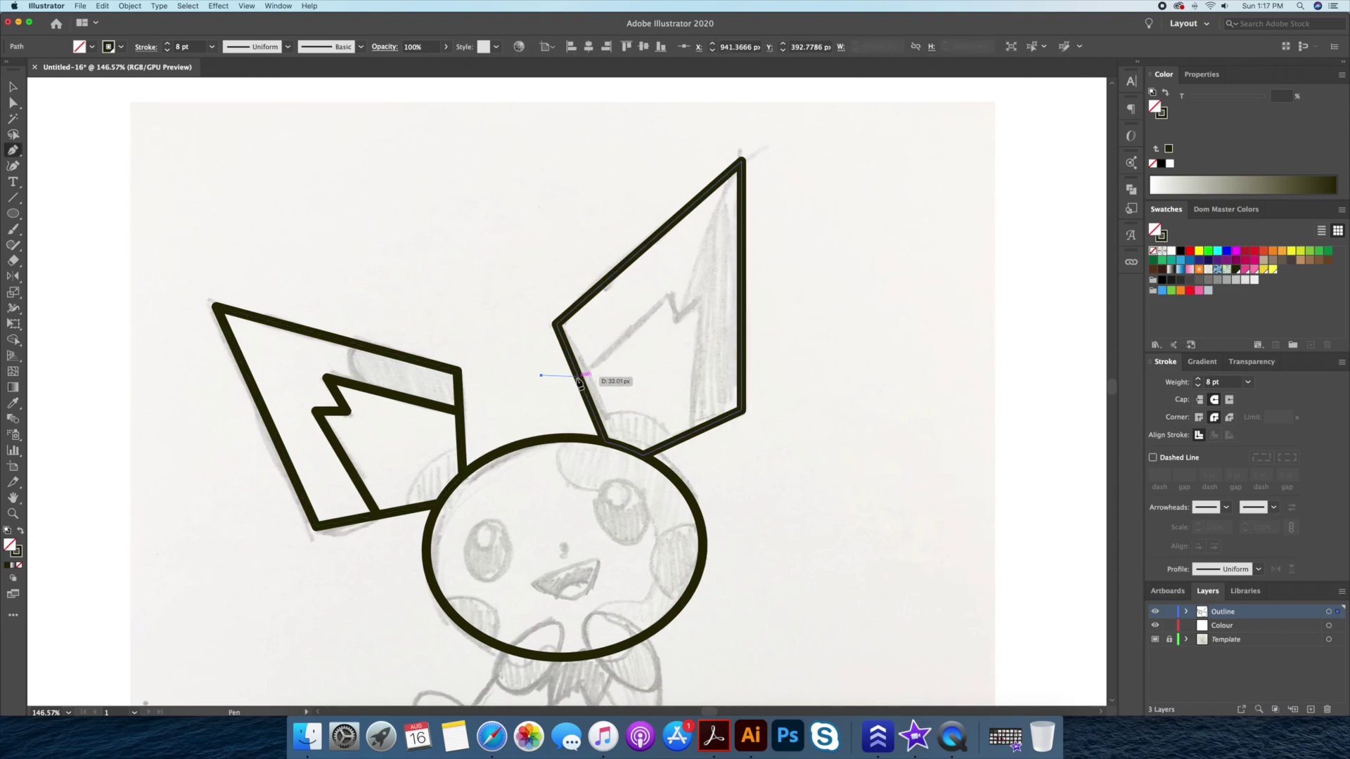
left_click_drag(670, 296, 677, 324)
left_click(699, 304)
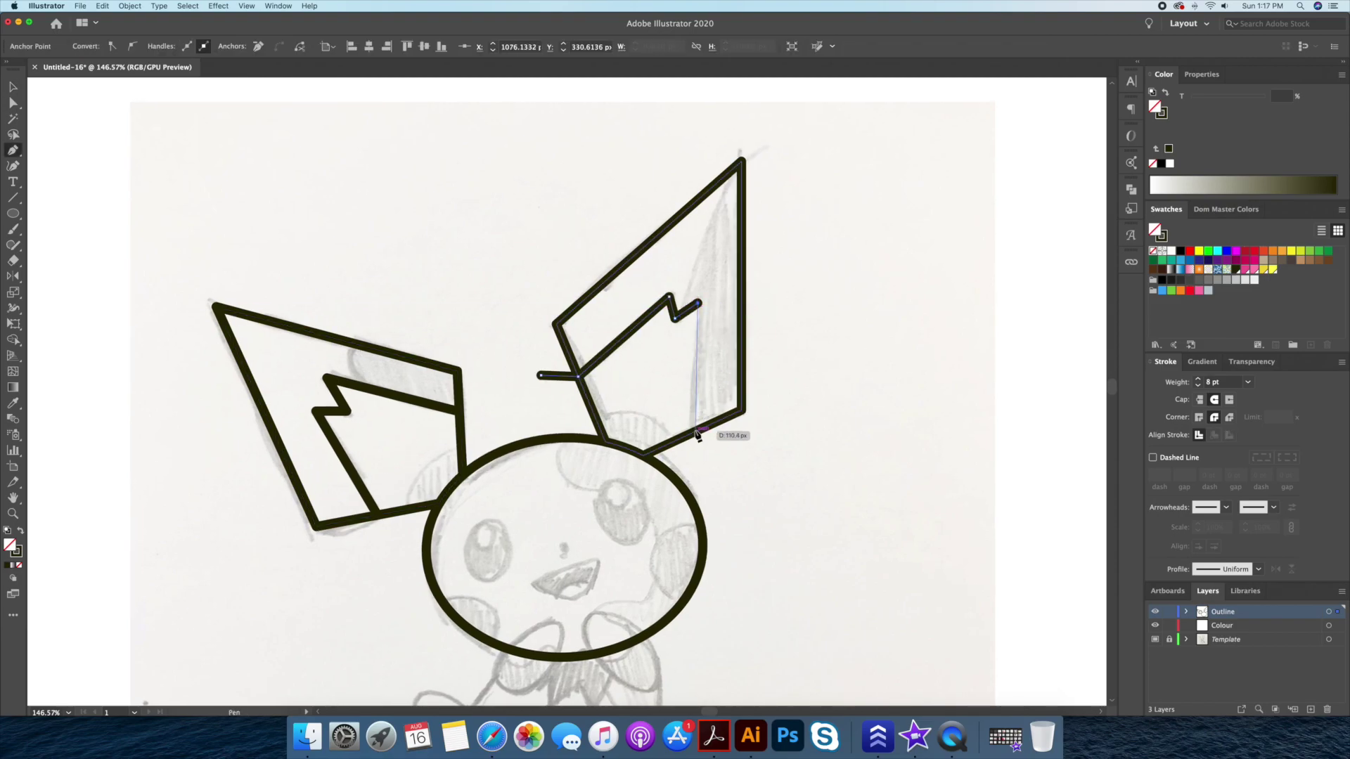
left_click(694, 430)
left_click(745, 457)
left_click(837, 280)
left_click(759, 123)
left_click_drag(539, 223, 520, 293)
left_click(509, 308)
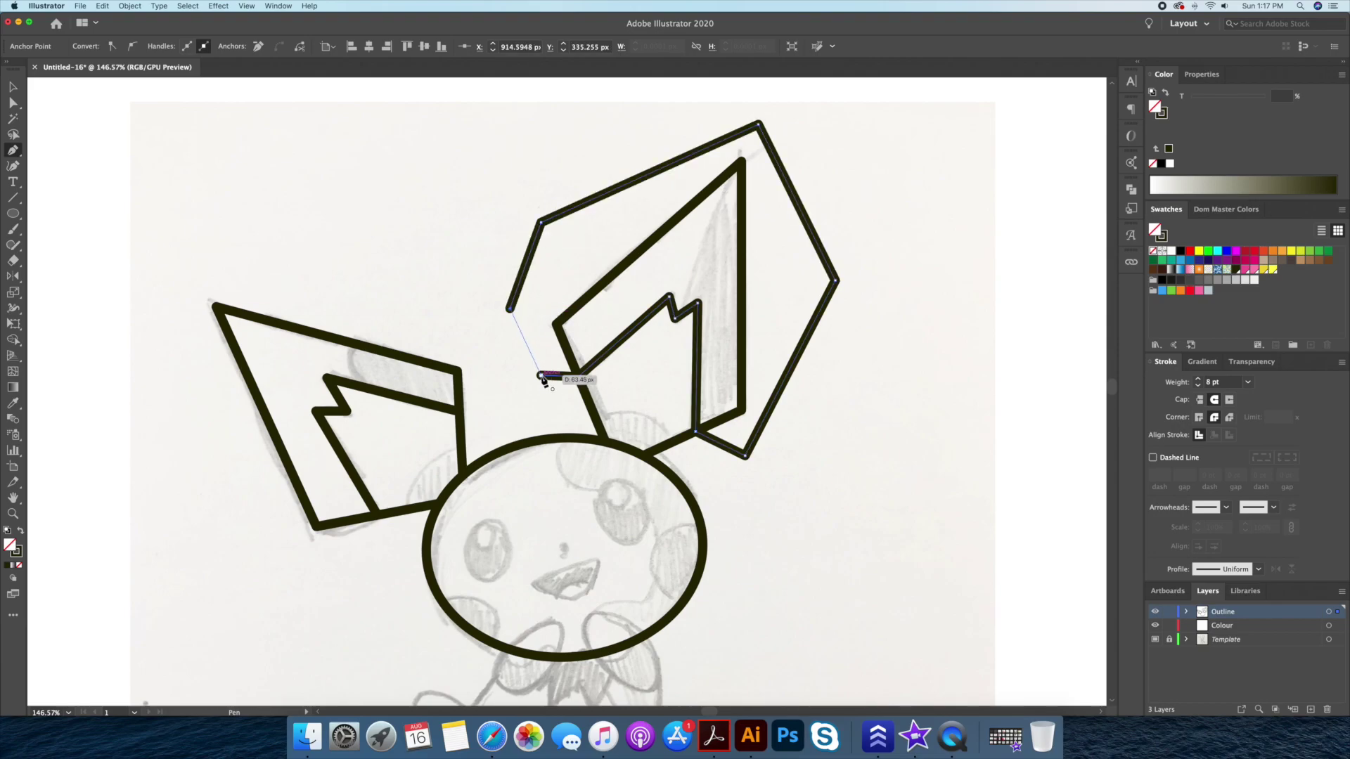
left_click(540, 376)
Delete the extra region outside the right ear marking using Shape Builder.
key("shift+m")
left_click(544, 373, "alt")
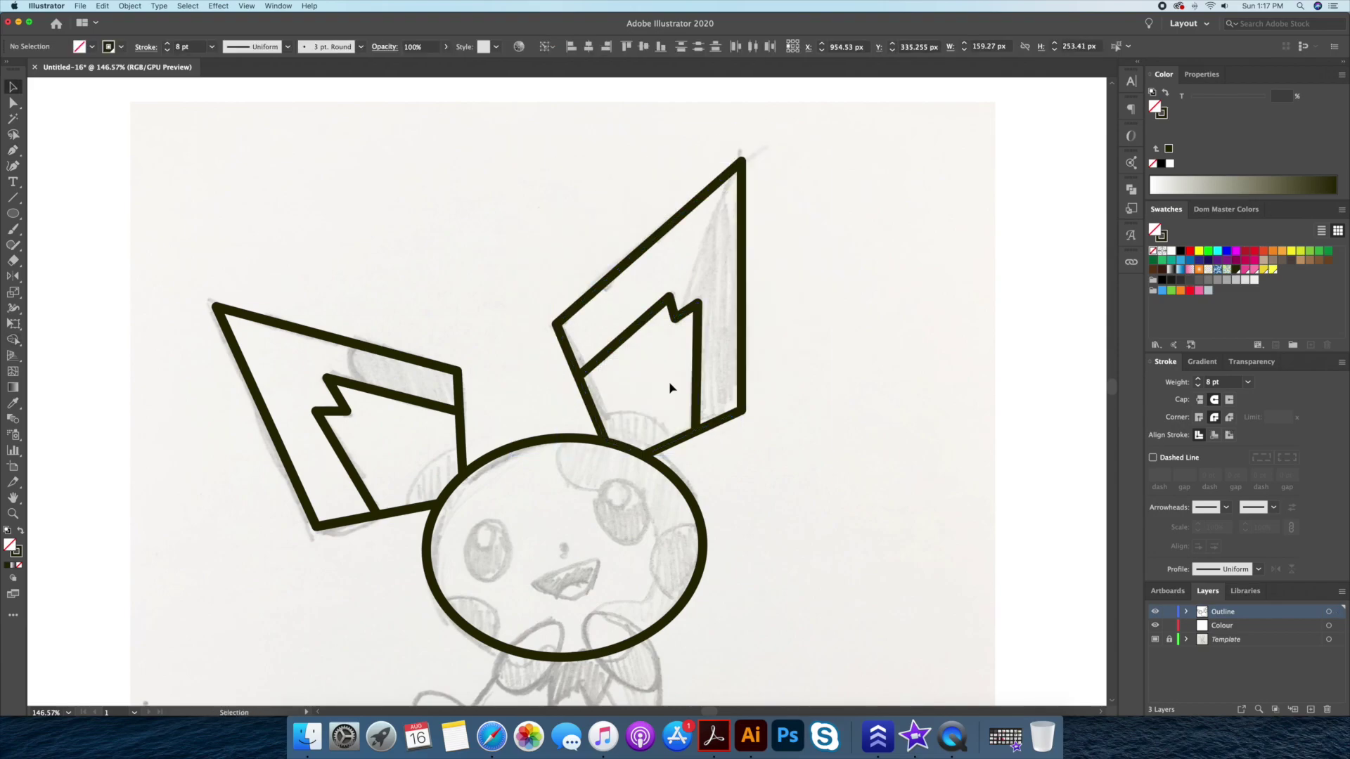
key("v")
left_click_drag(771, 382, 797, 369)
key("ctrl+z")
key("ctrl+z")
left_click_drag(838, 597, 859, 334)
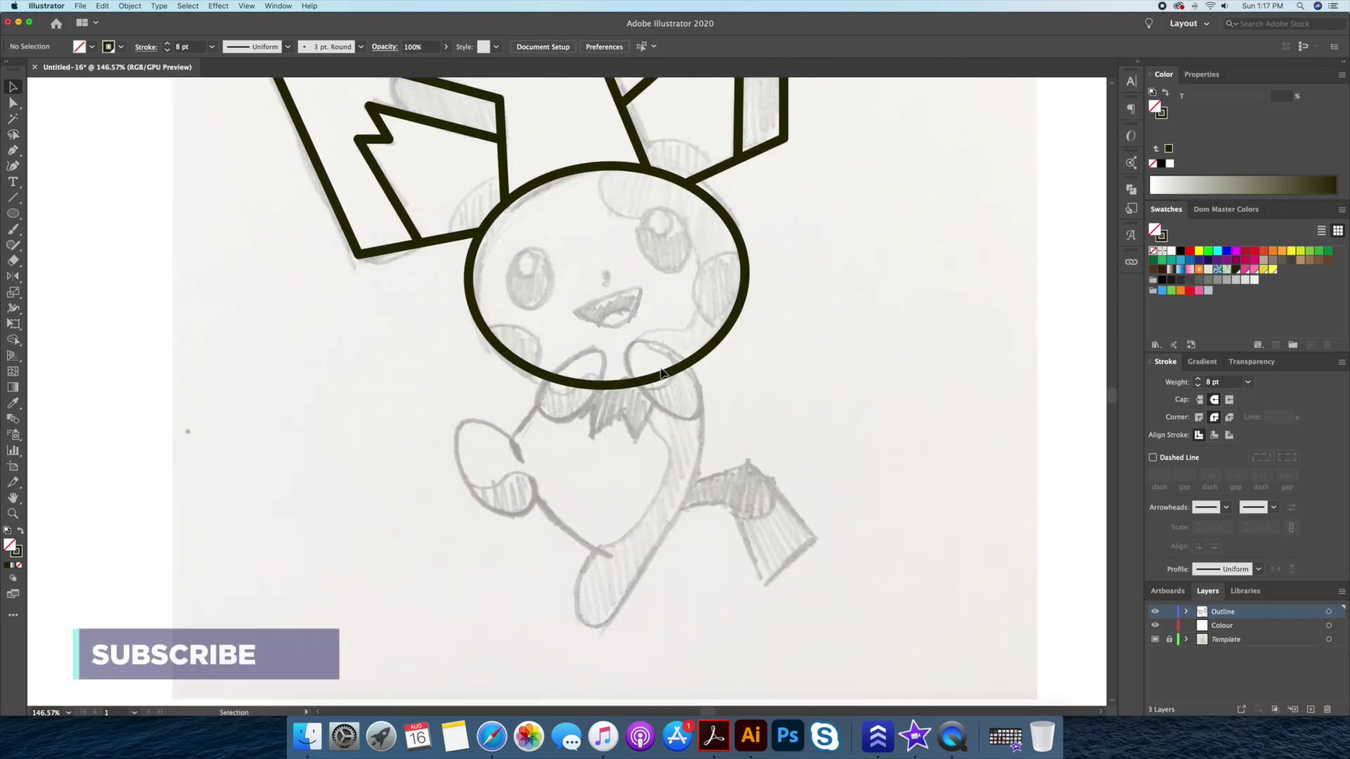
Draw a small tall oval, tilt it, and place it at the bottom of the head.
left_click_drag(575, 477, 614, 537)
key("a")
left_click(590, 461)
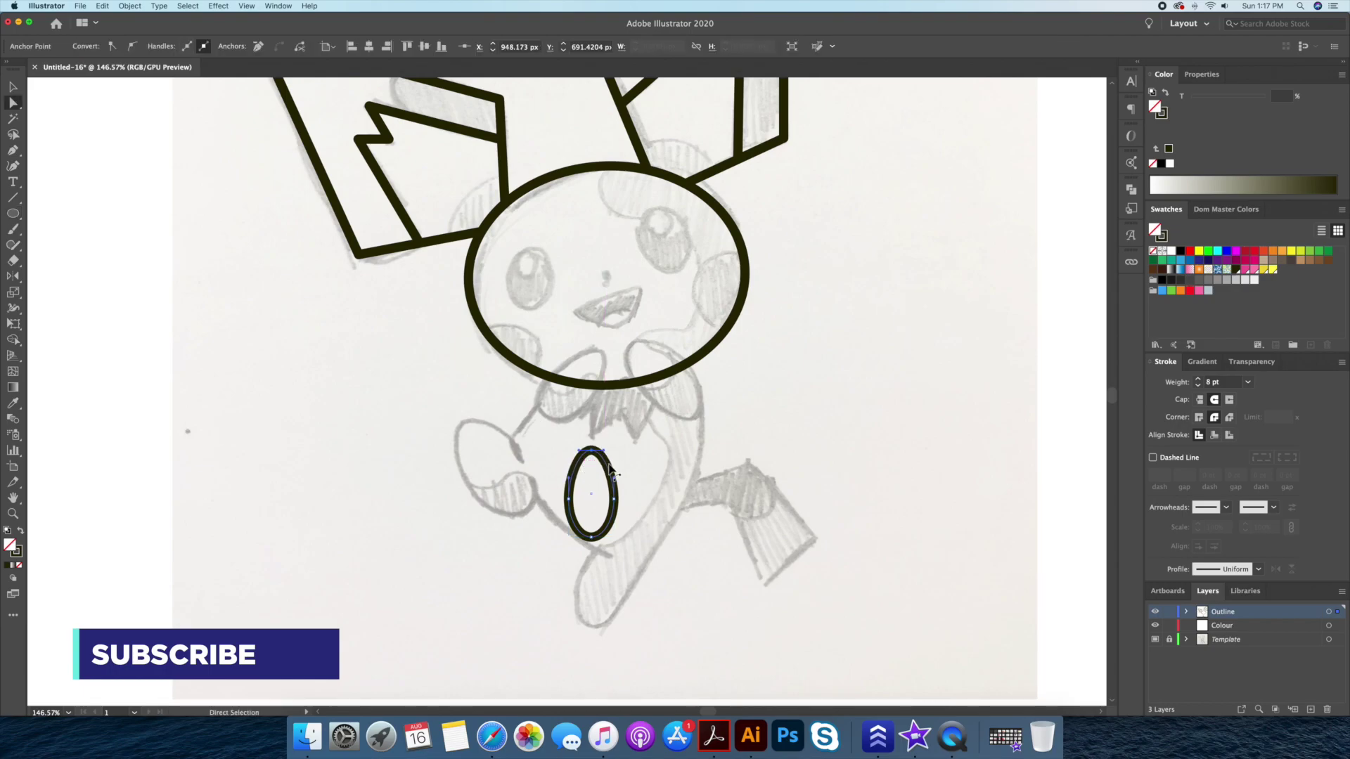
key("v")
mouse_move(619, 447)
left_mouse_down()
mouse_move(596, 460)
mouse_move(653, 347)
left_mouse_up()
mouse_move(692, 415)
left_mouse_down()
mouse_move(705, 396)
mouse_move(678, 431)
left_mouse_up()
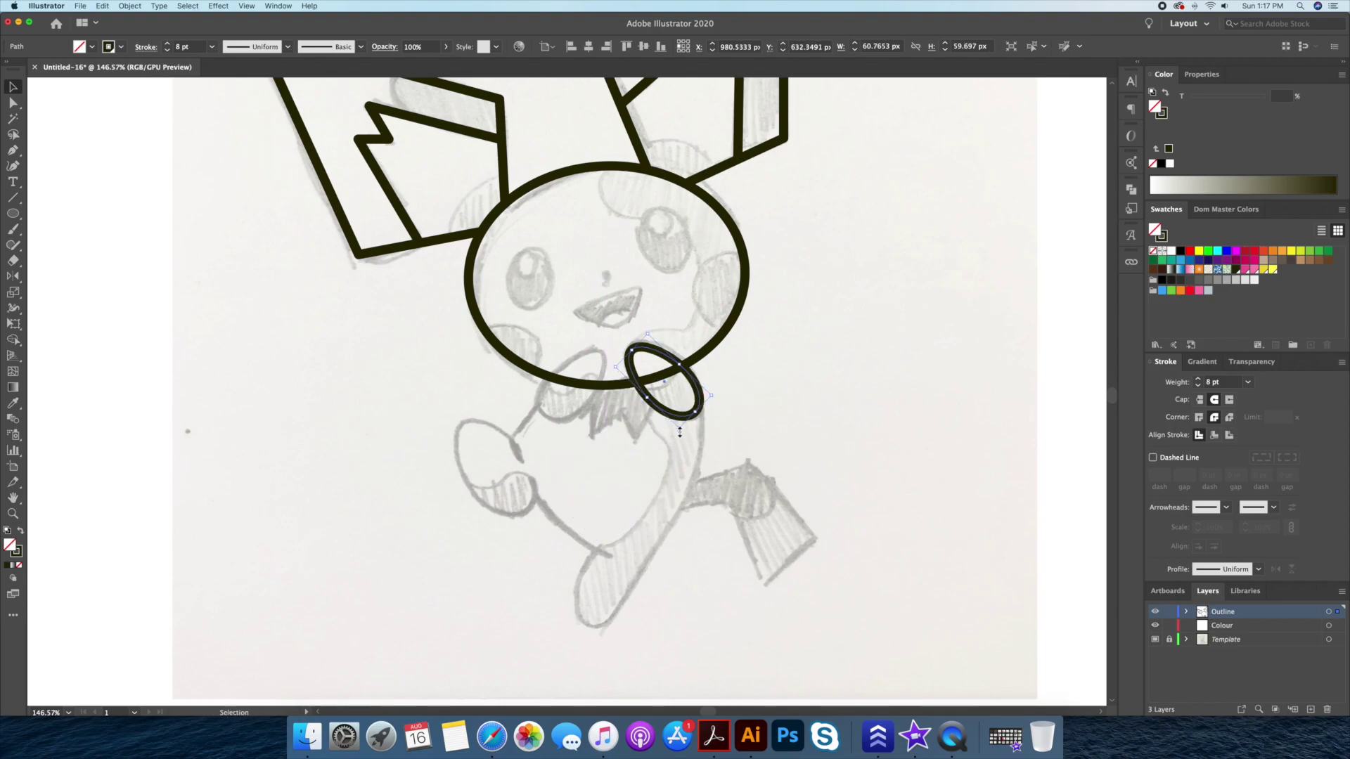
Add a mirrored copy of the oval on the left, nudged into a bow.
left_click_drag(665, 379, 581, 384)
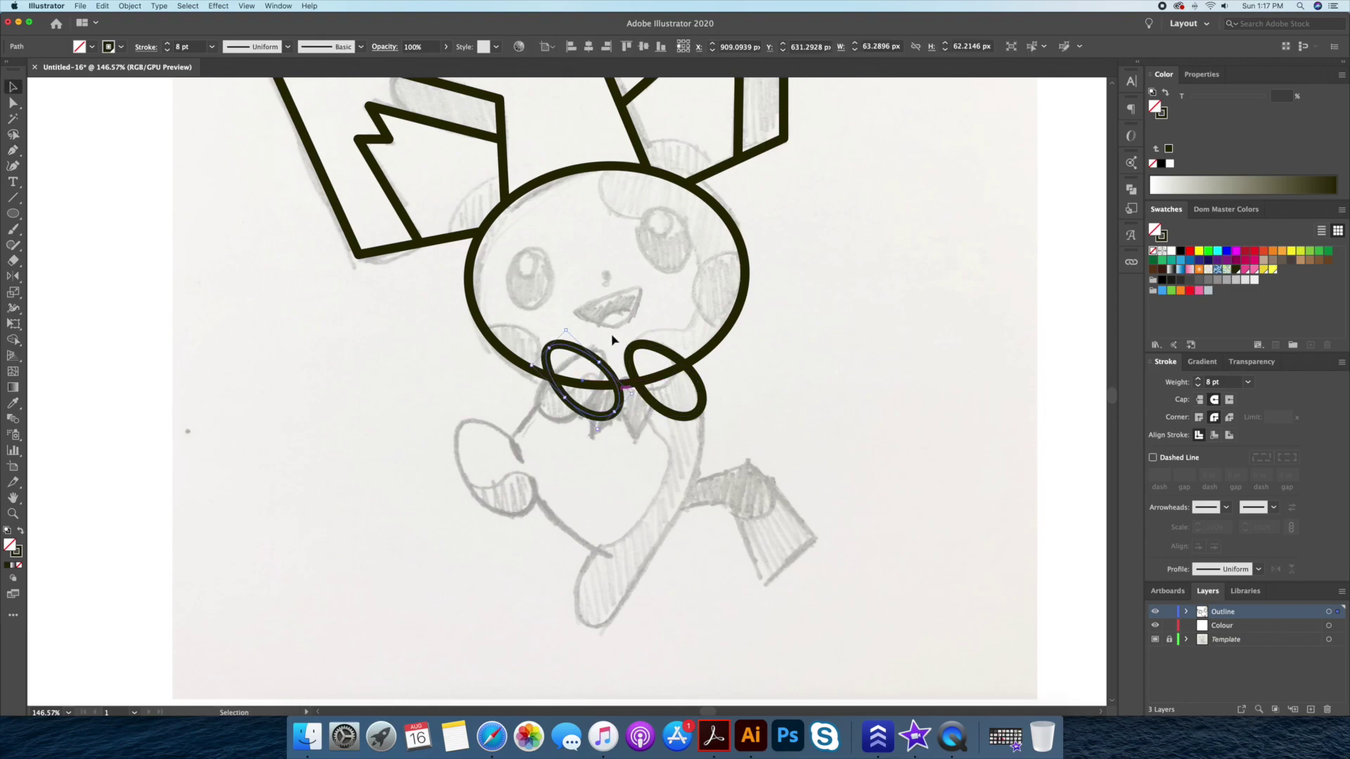
key("Left")
key("Left")
key("Left")
key("Left")
key("Left")
key("Left")
key("Left")
left_click(689, 483)
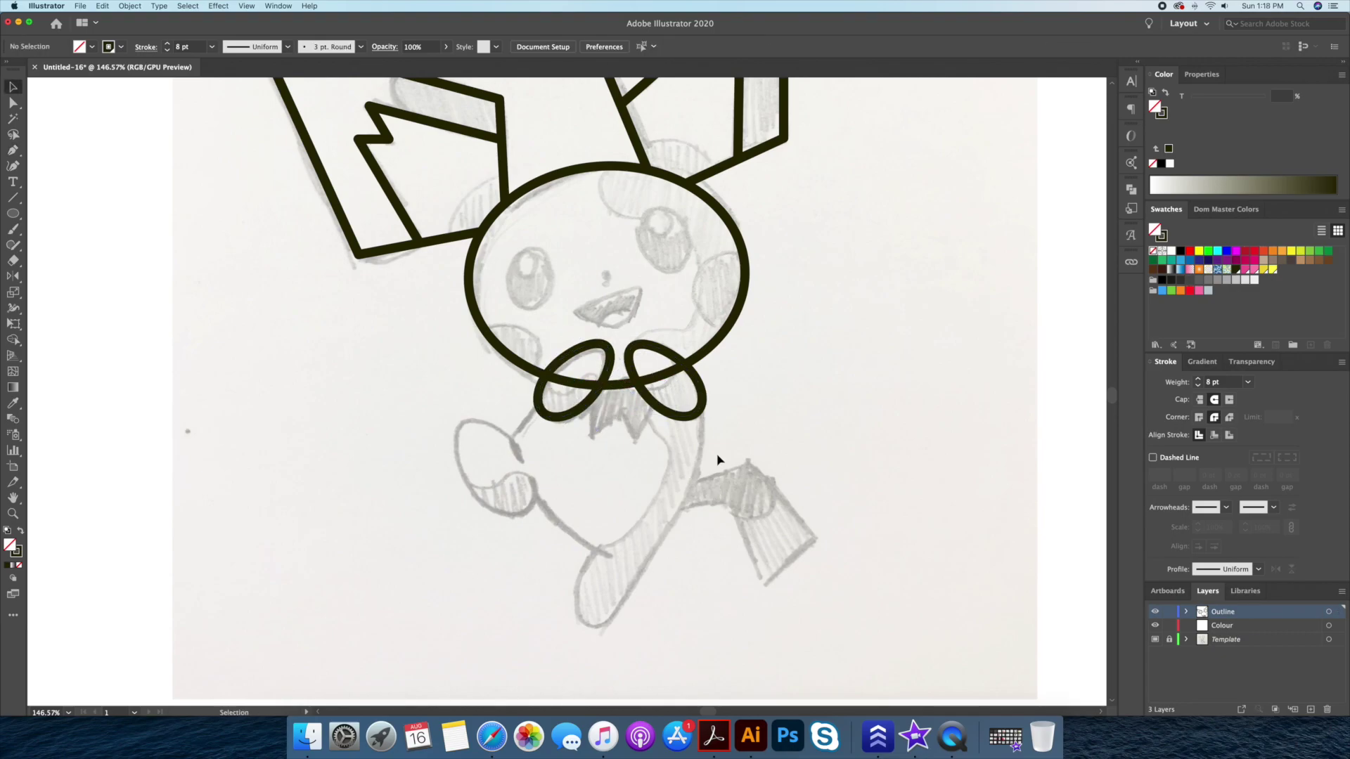
key("p")
scroll(718, 460, "down", 1)
scroll(718, 460, "left", 1)
left_click(734, 364)
Trace the body's right side down into a foot with a rounded bottom corner.
left_click_drag(700, 522, 699, 524)
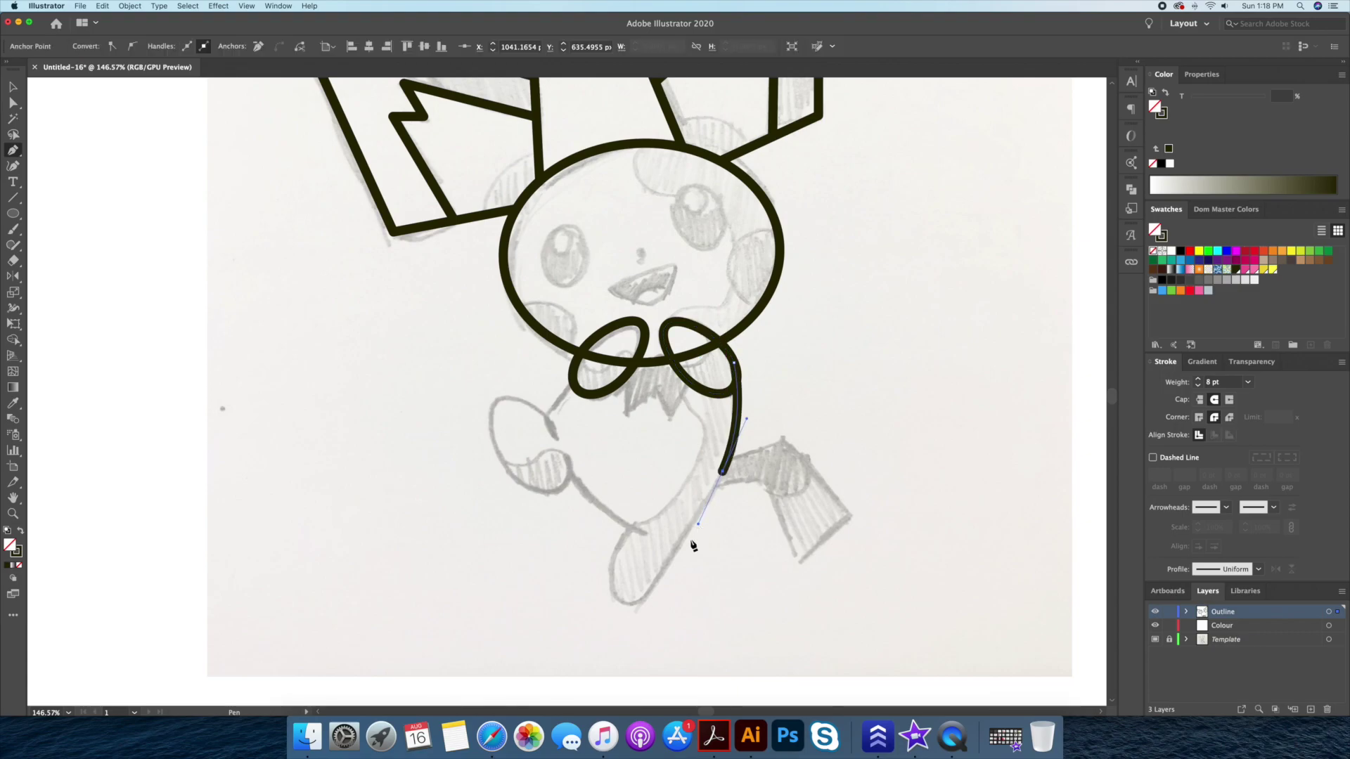
left_click(631, 619)
left_click(593, 589)
left_click_drag(640, 517, 671, 491)
key("a")
mouse_move(657, 422)
left_mouse_down()
mouse_move(590, 617)
mouse_move(628, 599)
left_mouse_up()
key("v")
left_click(619, 496)
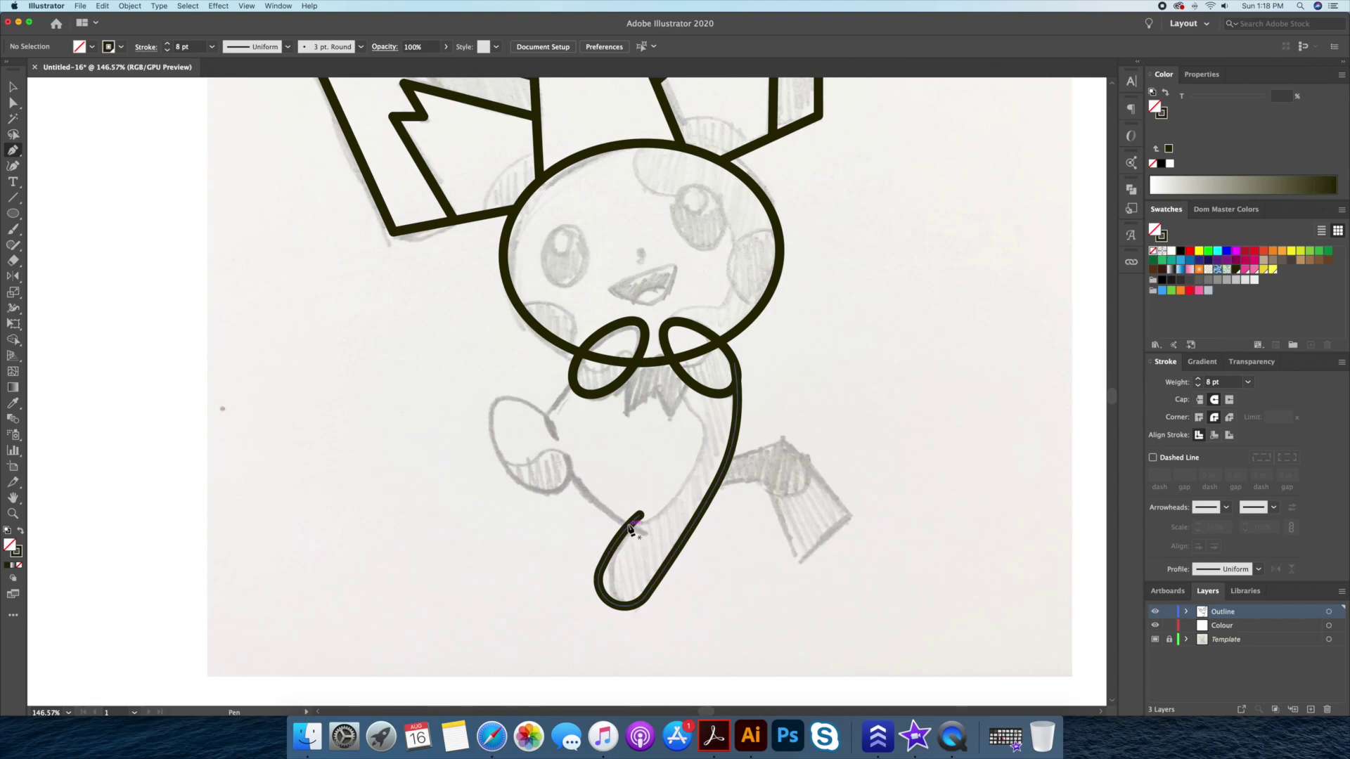
Add a short curve toward the left arm.
left_click(628, 526)
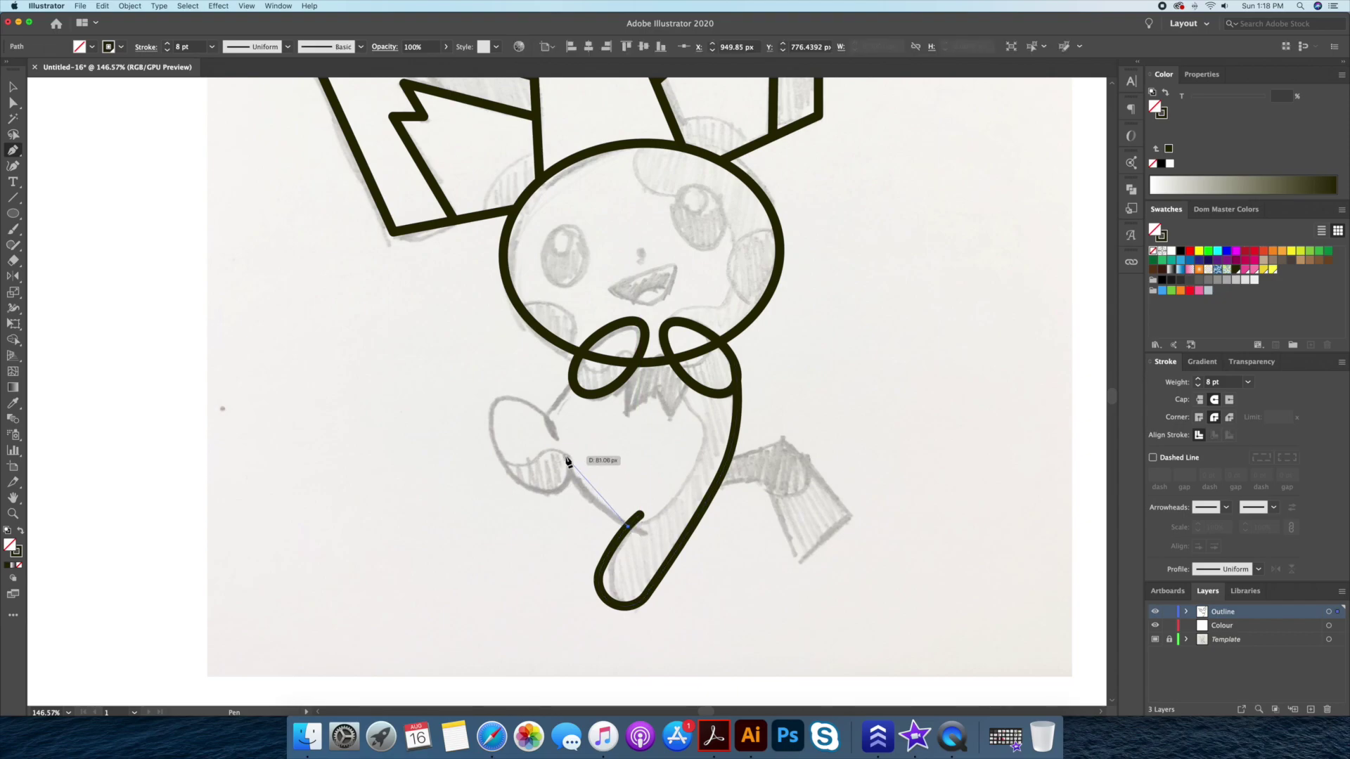
key("v")
left_click(645, 452)
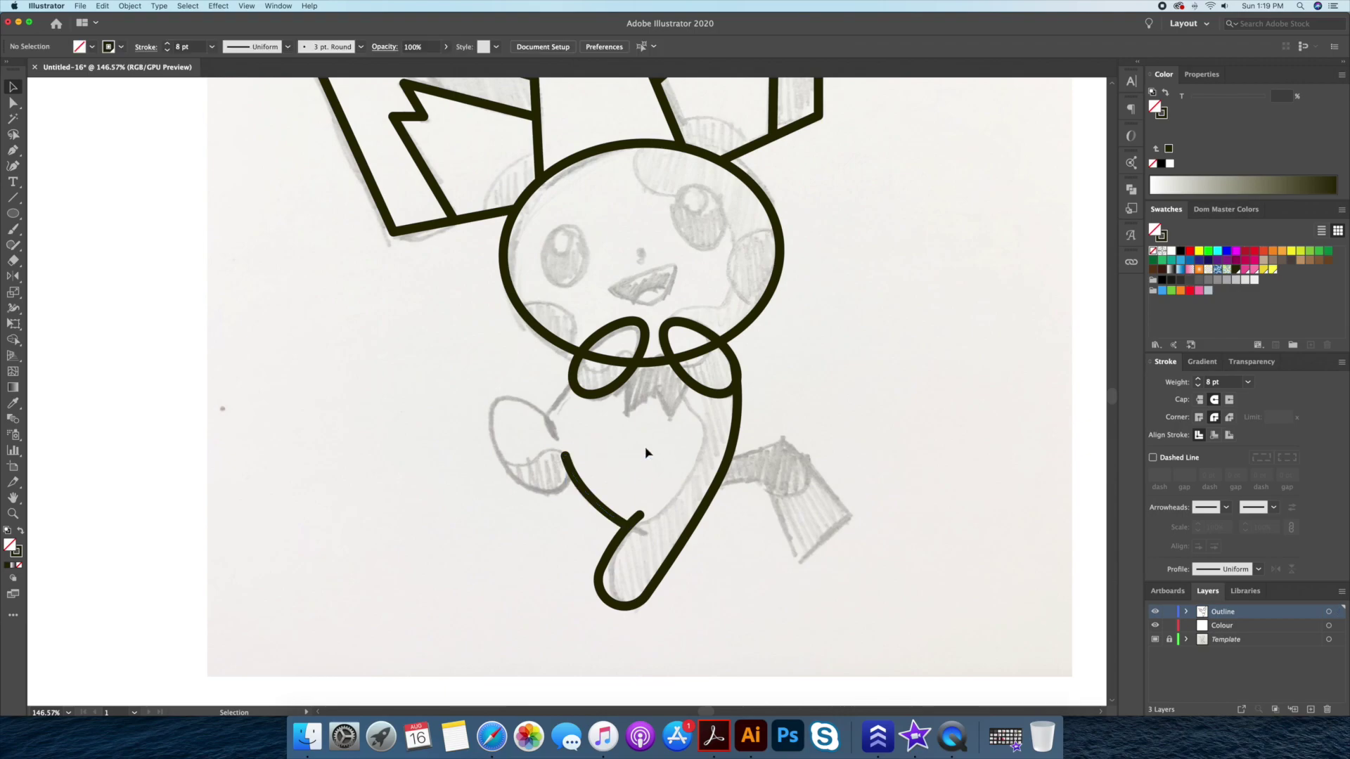
Draw an oval for the left arm, then tilt and resize it to the sketch.
mouse_move(484, 501)
left_mouse_down()
mouse_move(501, 547)
mouse_move(524, 521)
left_mouse_up()
key("v")
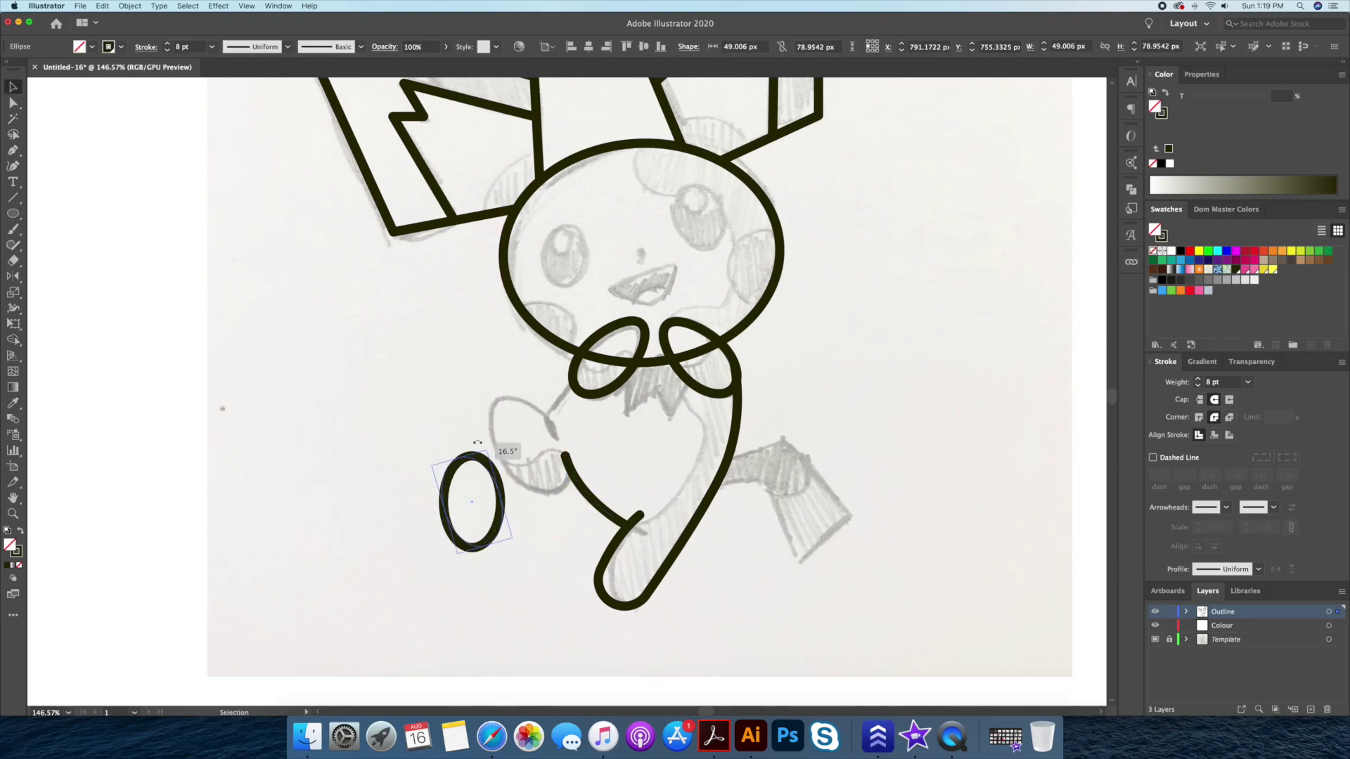
left_click_drag(478, 469, 528, 416)
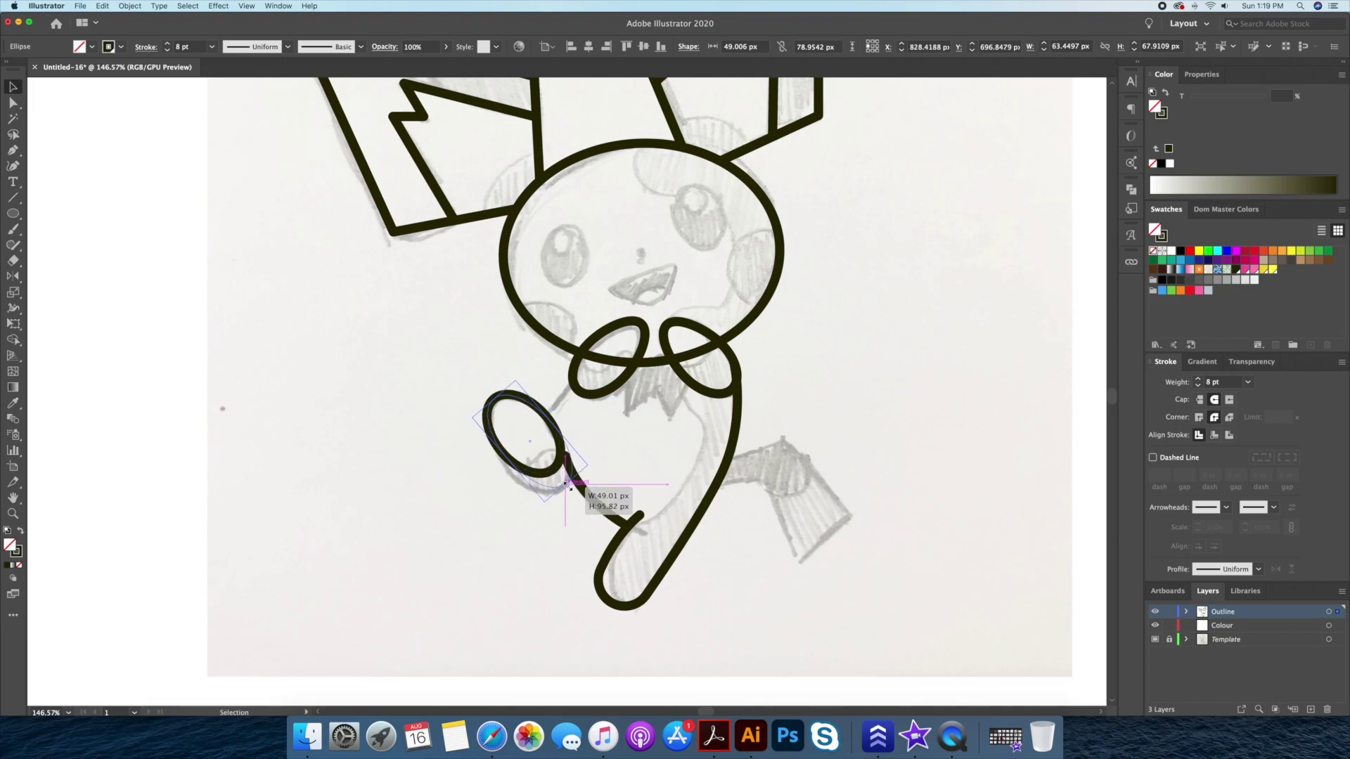
left_click_drag(563, 470, 573, 485)
left_click_drag(499, 405, 499, 406)
left_click(446, 401)
scroll(536, 452, "up", 3, "alt")
left_click(581, 436)
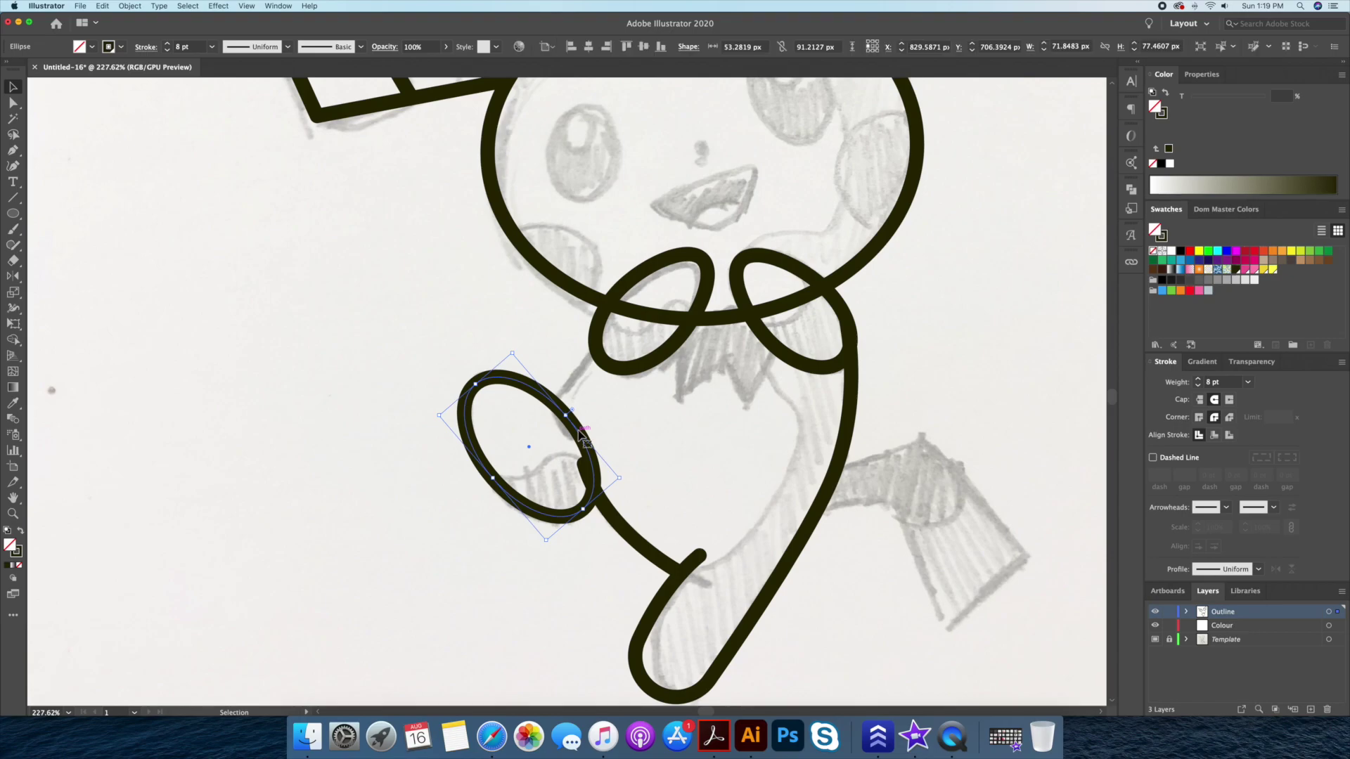
left_click_drag(568, 417, 568, 417)
left_click(629, 426)
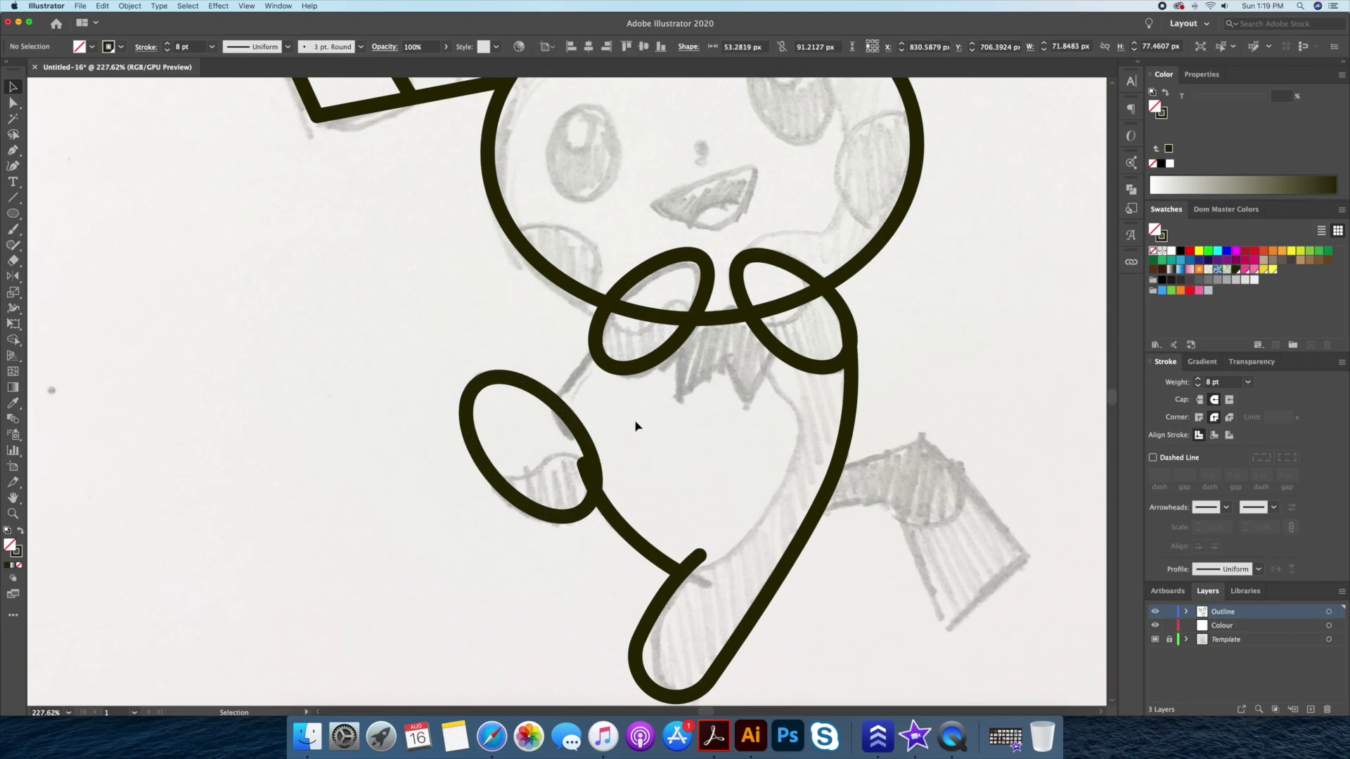
Add anchor points to the arm oval and delete segments to open it.
left_click(563, 417)
key("p")
left_click(591, 453)
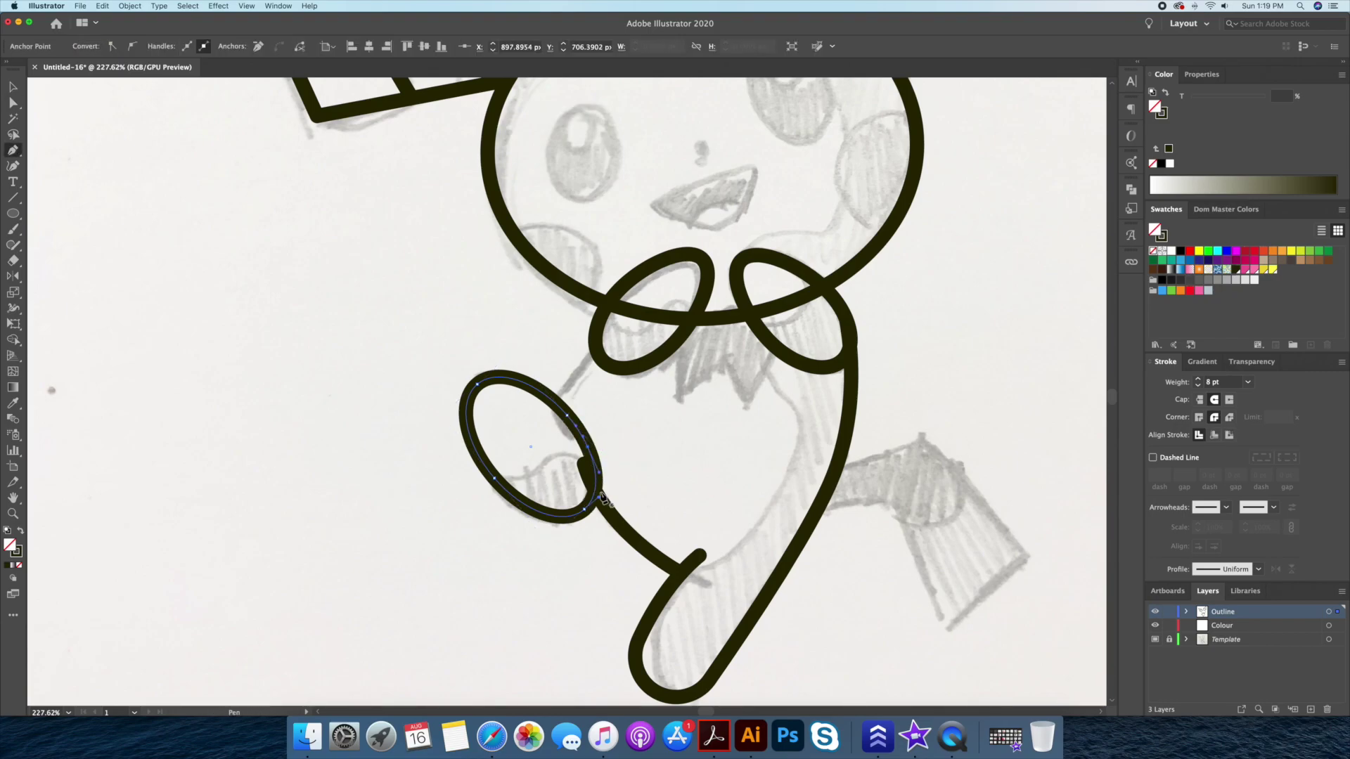
key("Delete")
key("v")
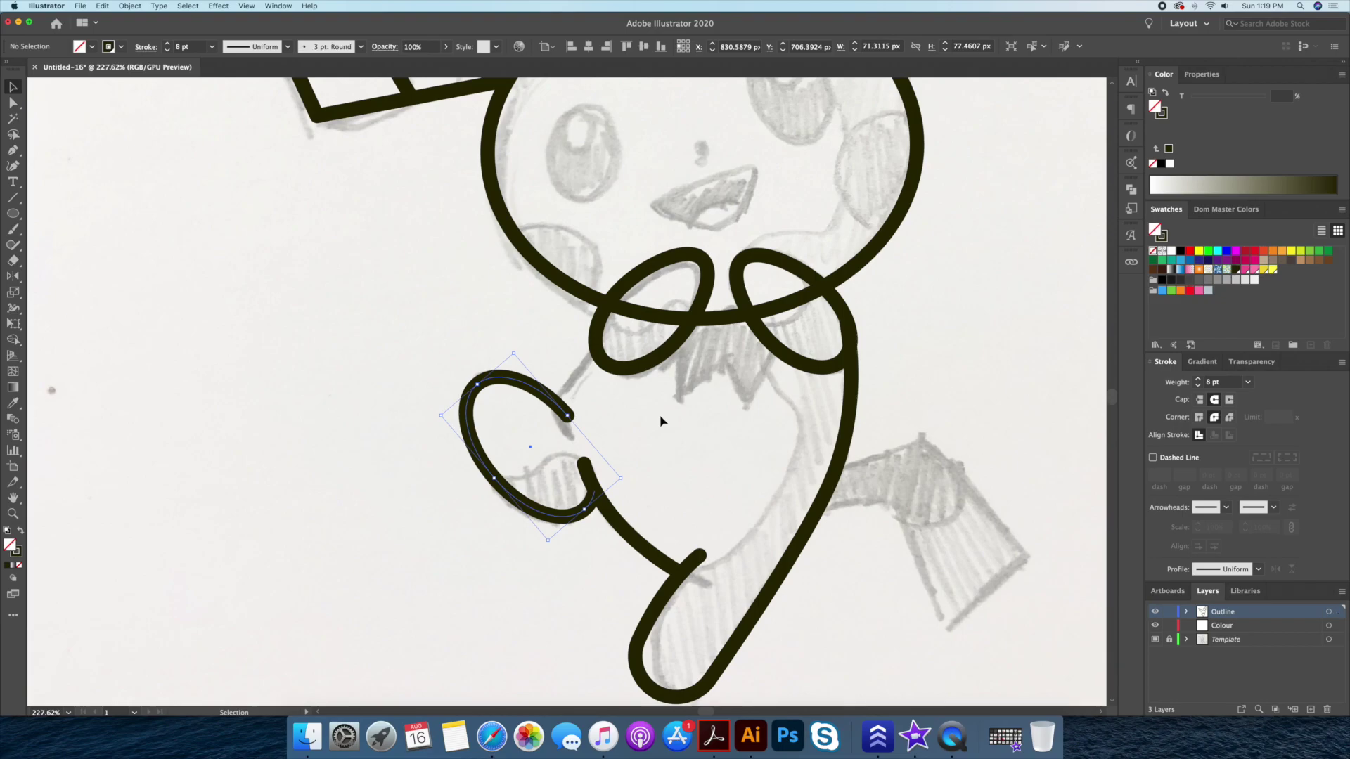
left_click(573, 420)
key("ctrl+j")
scroll(612, 431, "up", 3)
key("p")
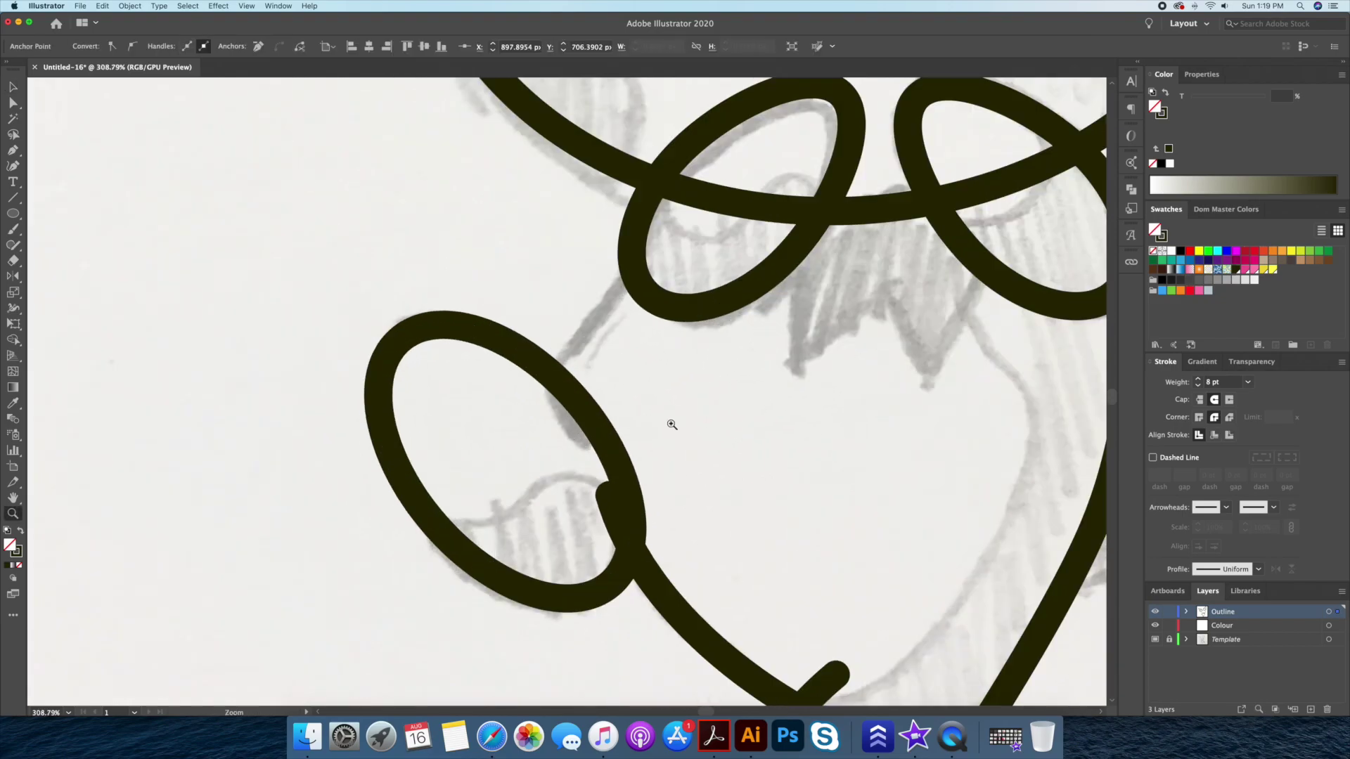
left_click(595, 433)
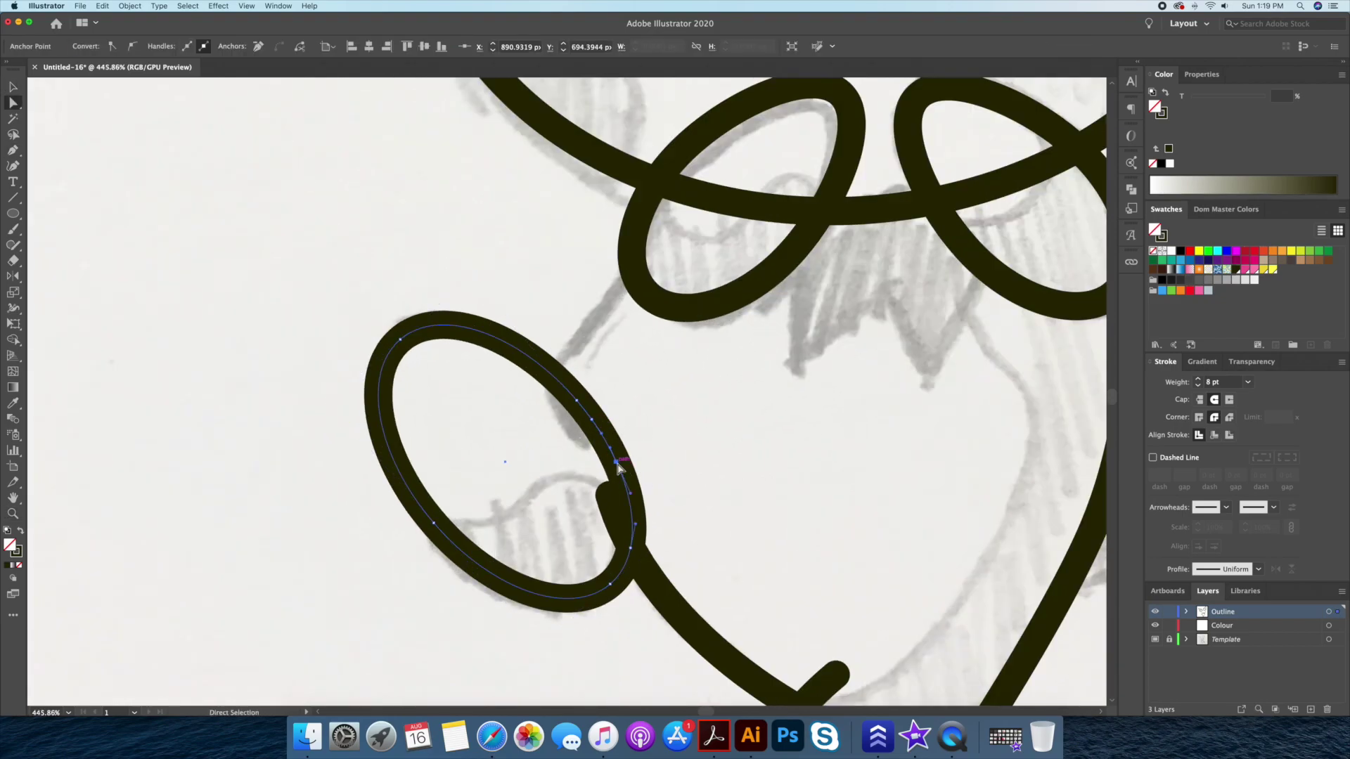
key("Delete")
key("v")
left_click(675, 443)
scroll(668, 444, "up", 2)
Extend a curved line from the arm's open end up toward the bow.
left_click(511, 437)
left_click(587, 330)
key("Escape")
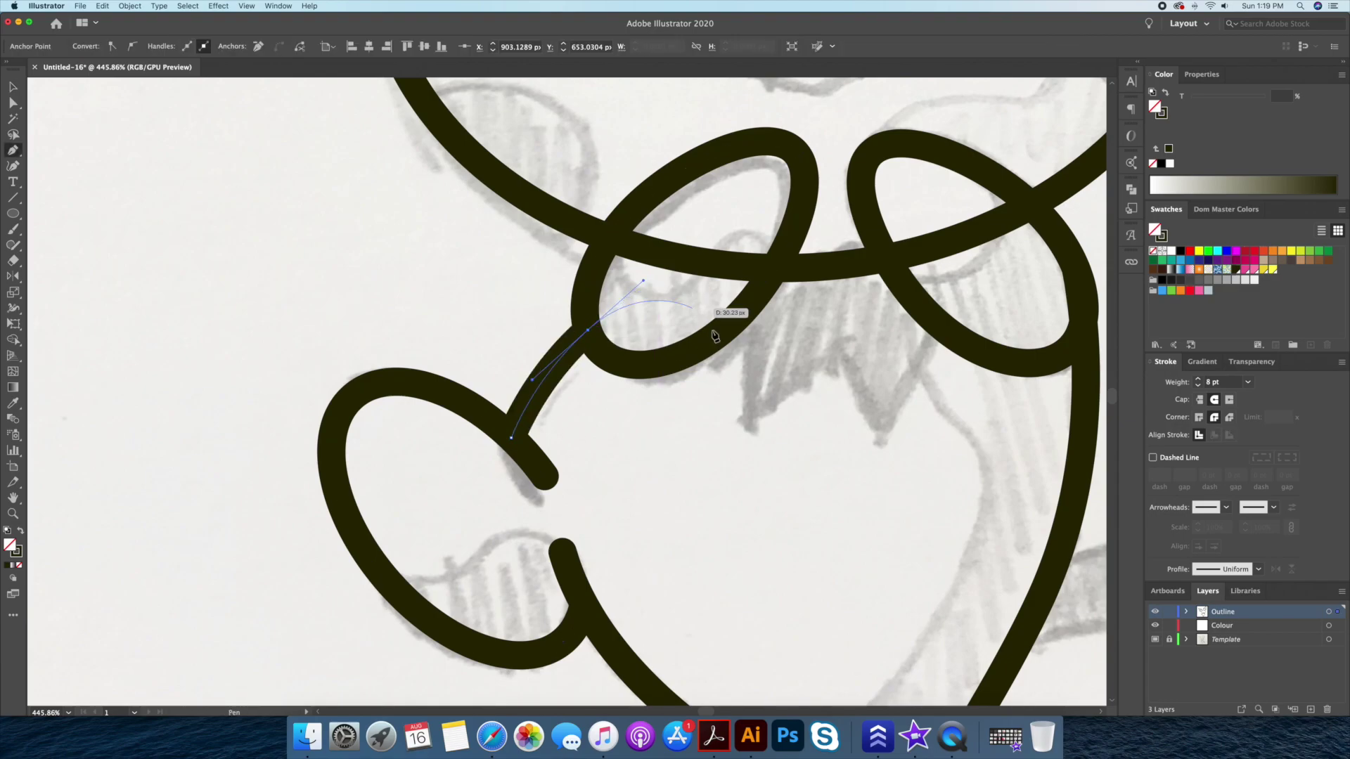
scroll(672, 413, "down", 5)
scroll(672, 412, "down", 2)
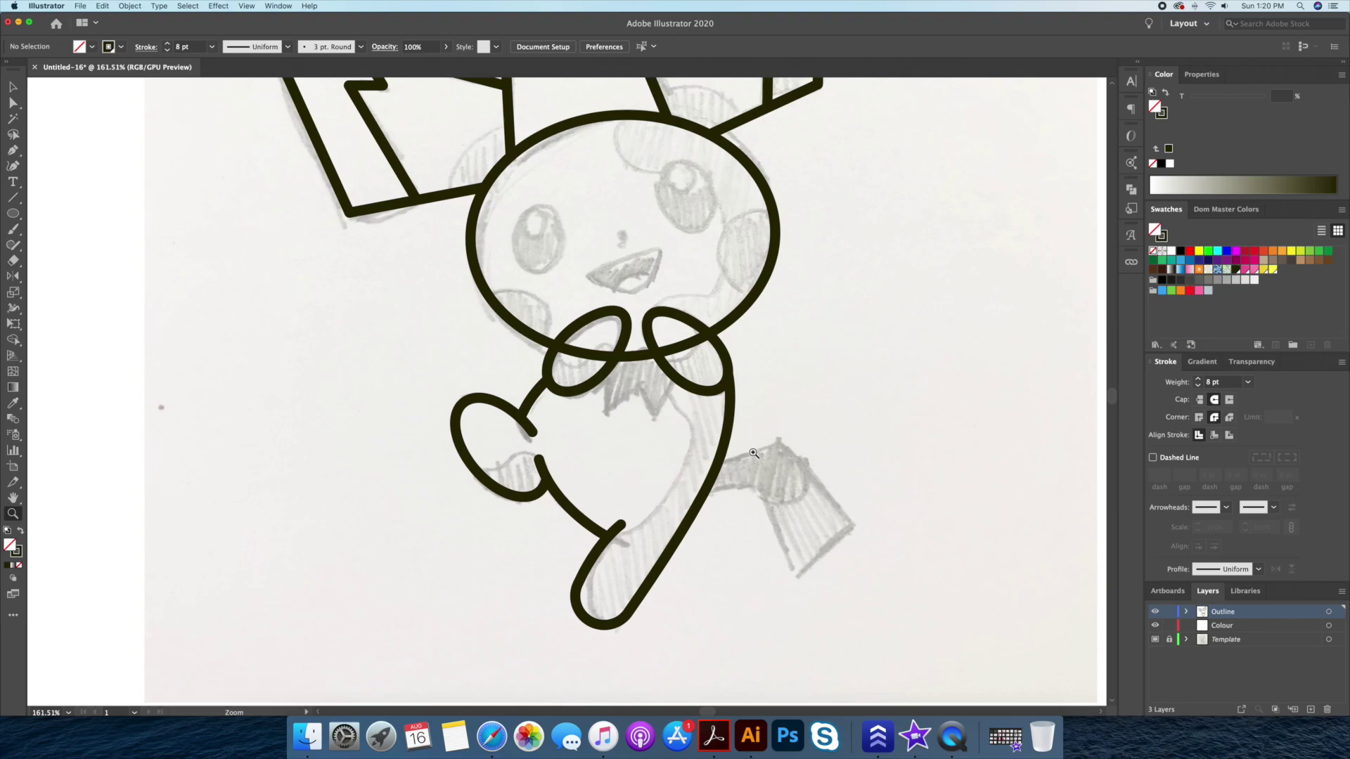
Draw the closed, pointed right foot outline against the body.
left_click(611, 475)
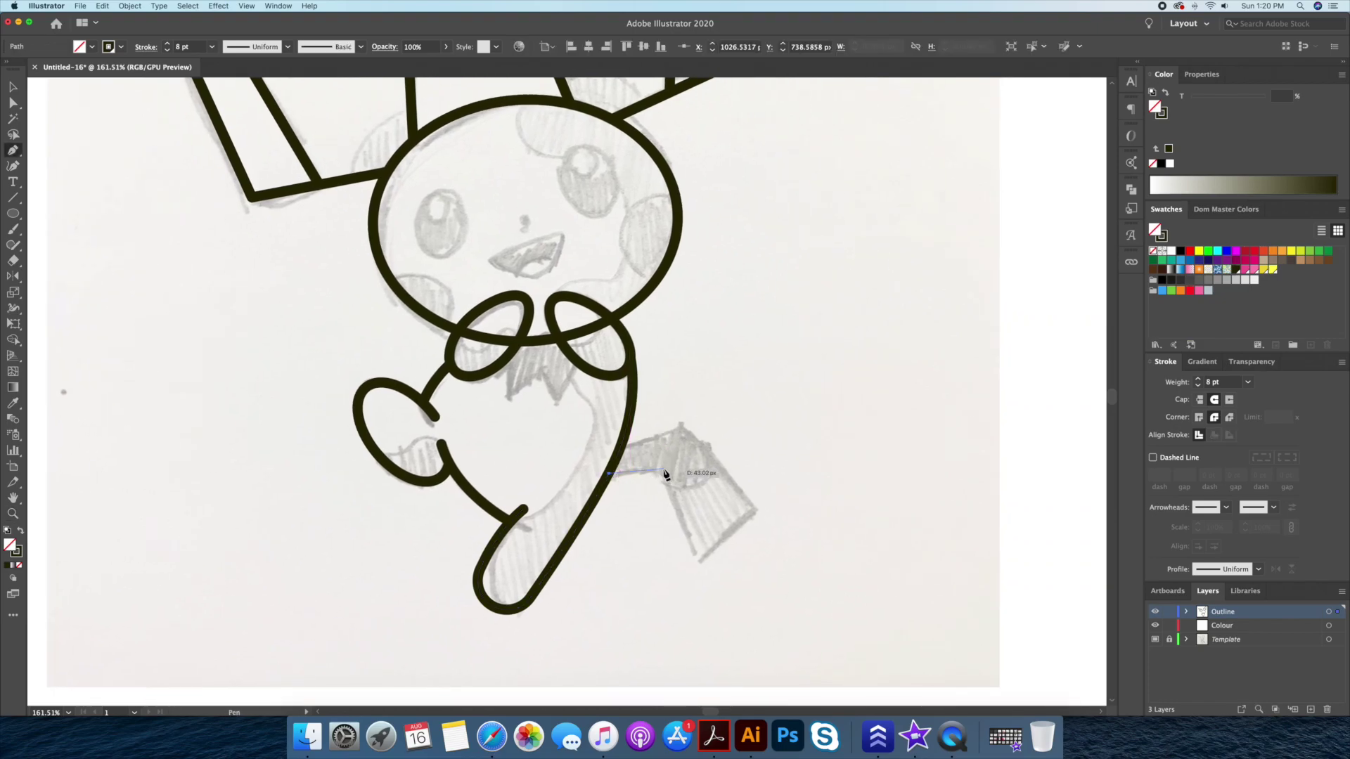
left_click(664, 469)
left_click(692, 561)
left_click(765, 502)
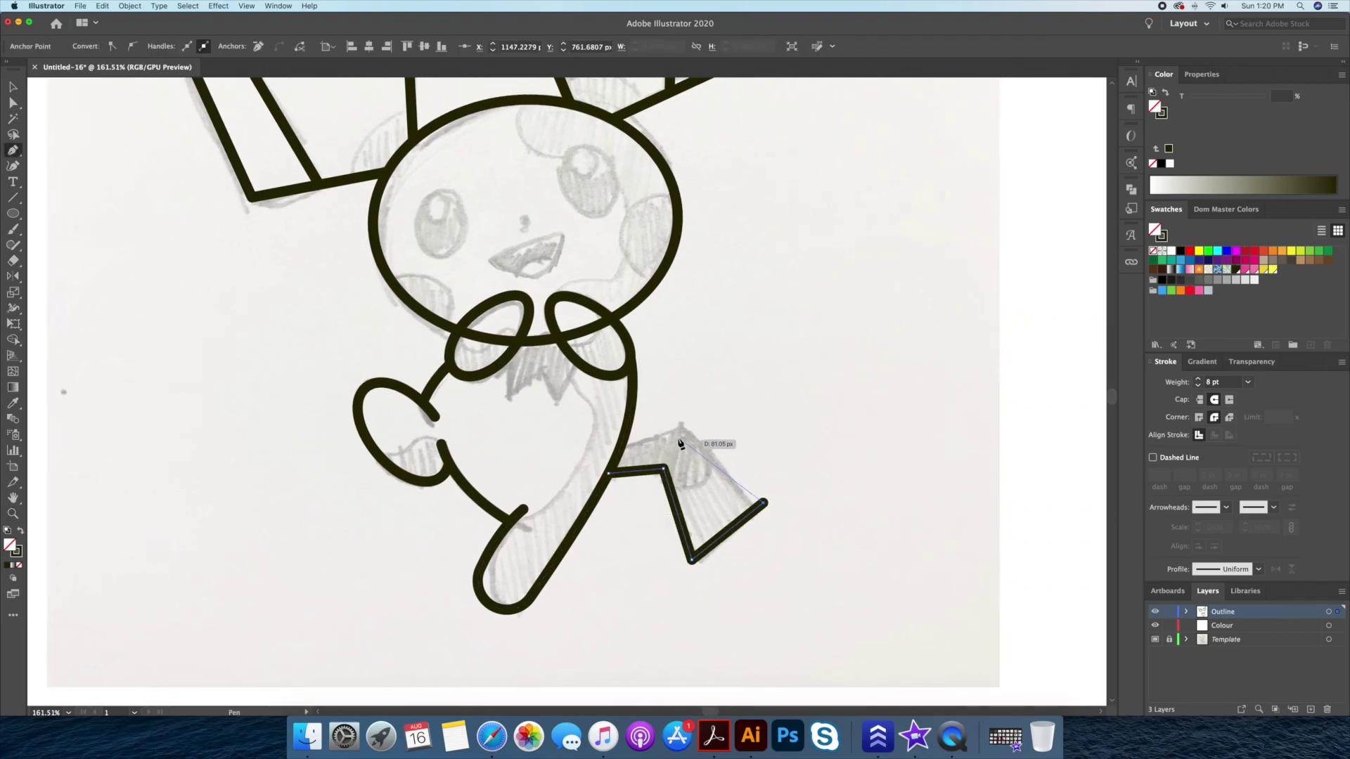
left_click(677, 431)
left_click(619, 450)
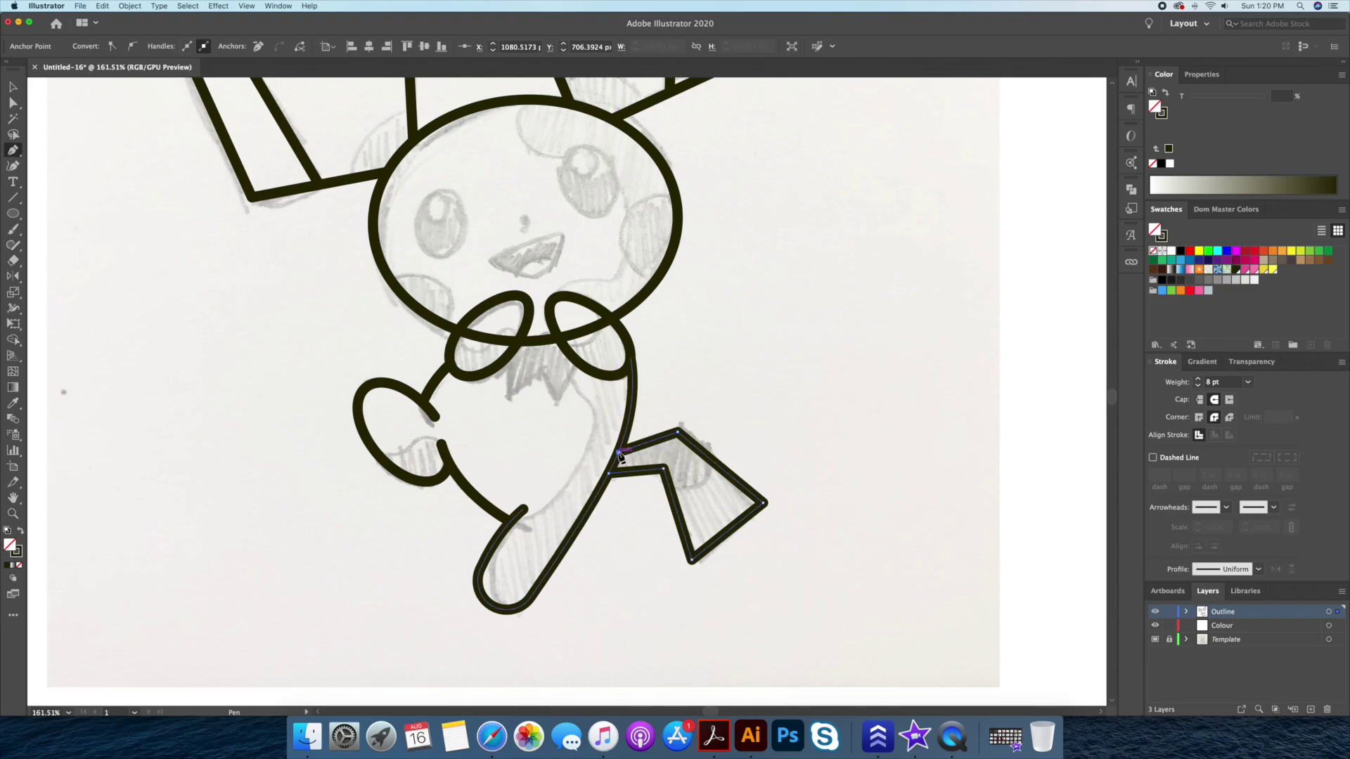
left_click(611, 475)
key("v")
left_click(645, 506)
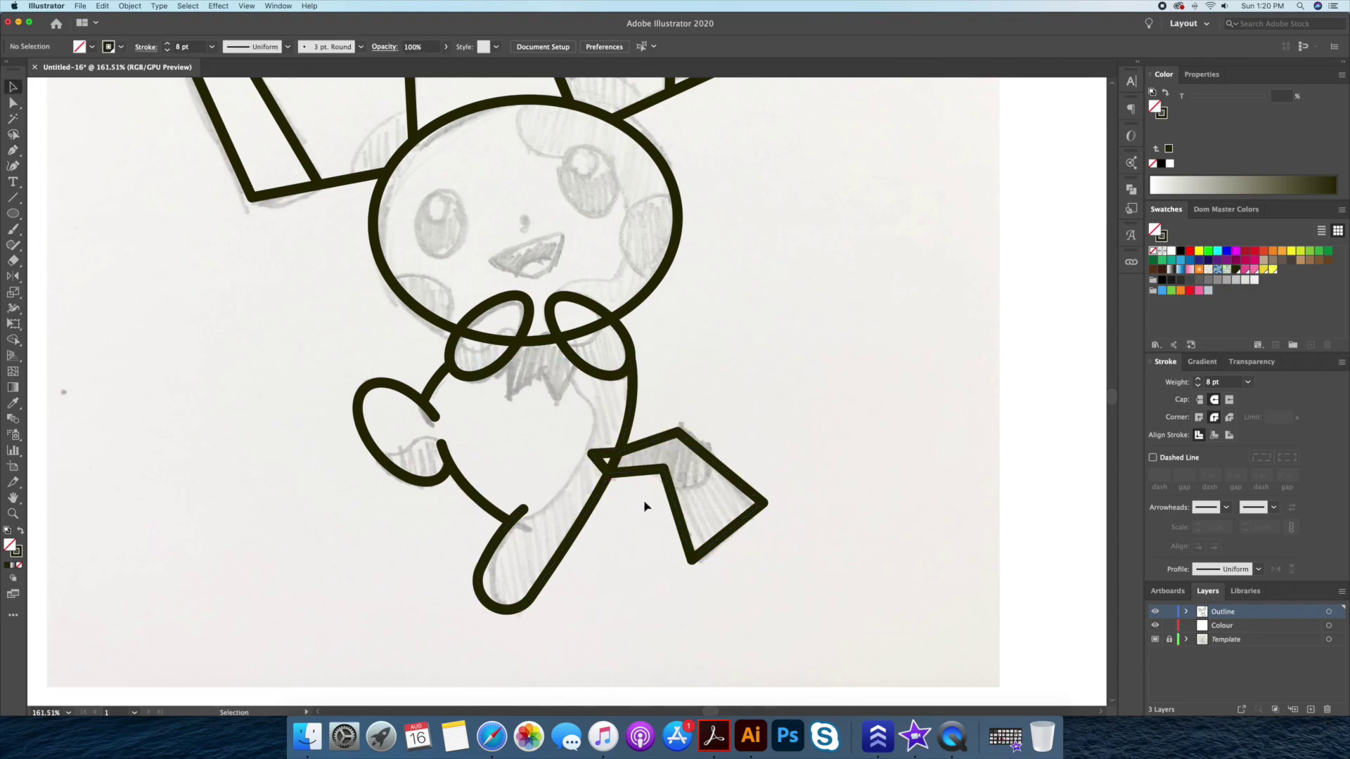
Merge the foot and body outline into one shape with Shape Builder.
left_click(656, 476)
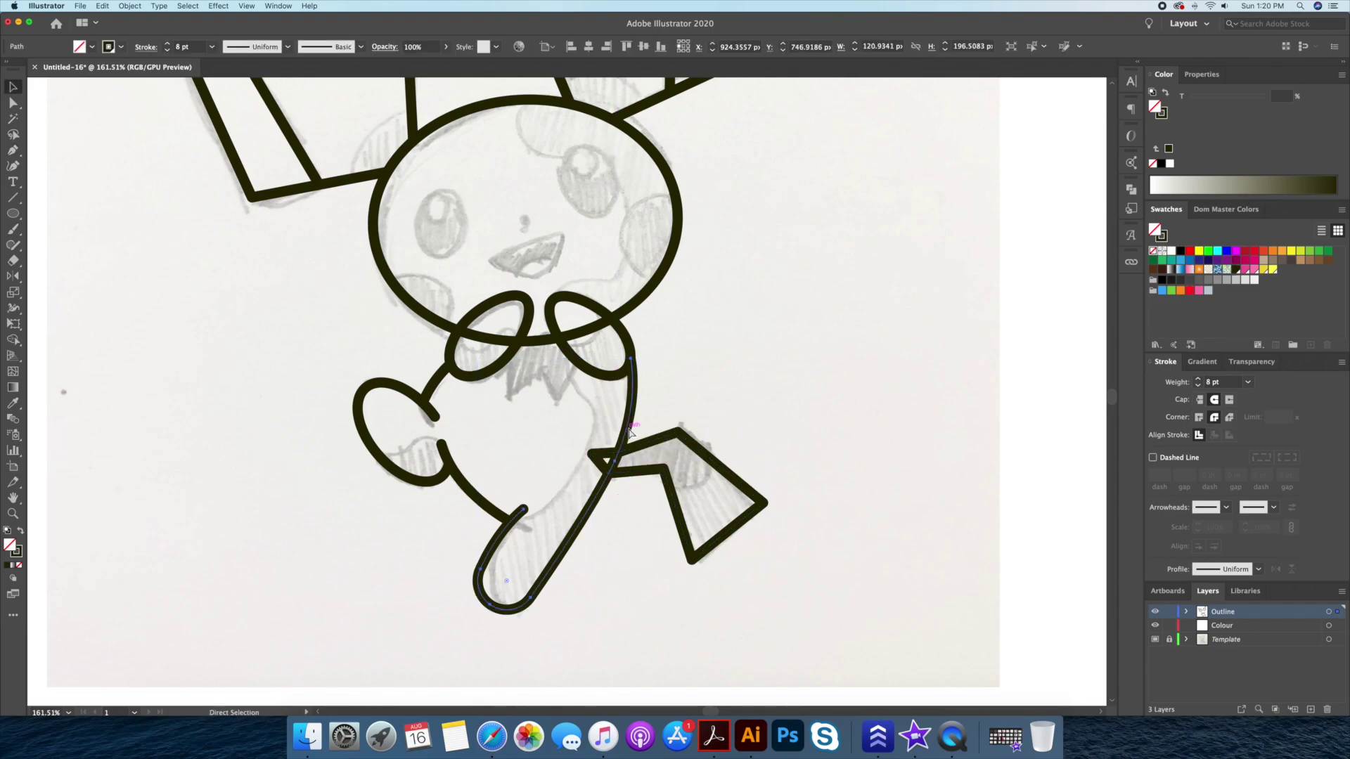
left_click(629, 434, "shift")
key("shift+m")
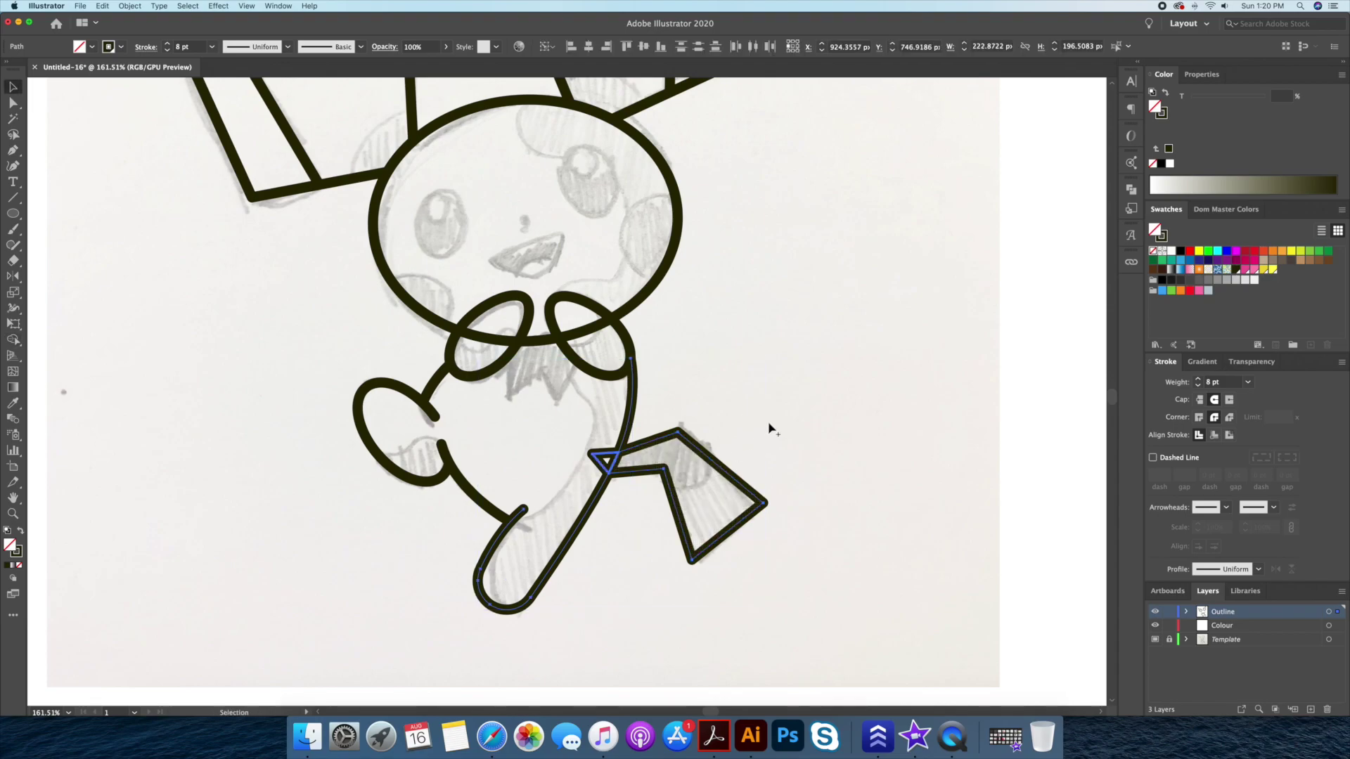
left_click_drag(703, 493, 612, 457)
key("v")
left_click(595, 505)
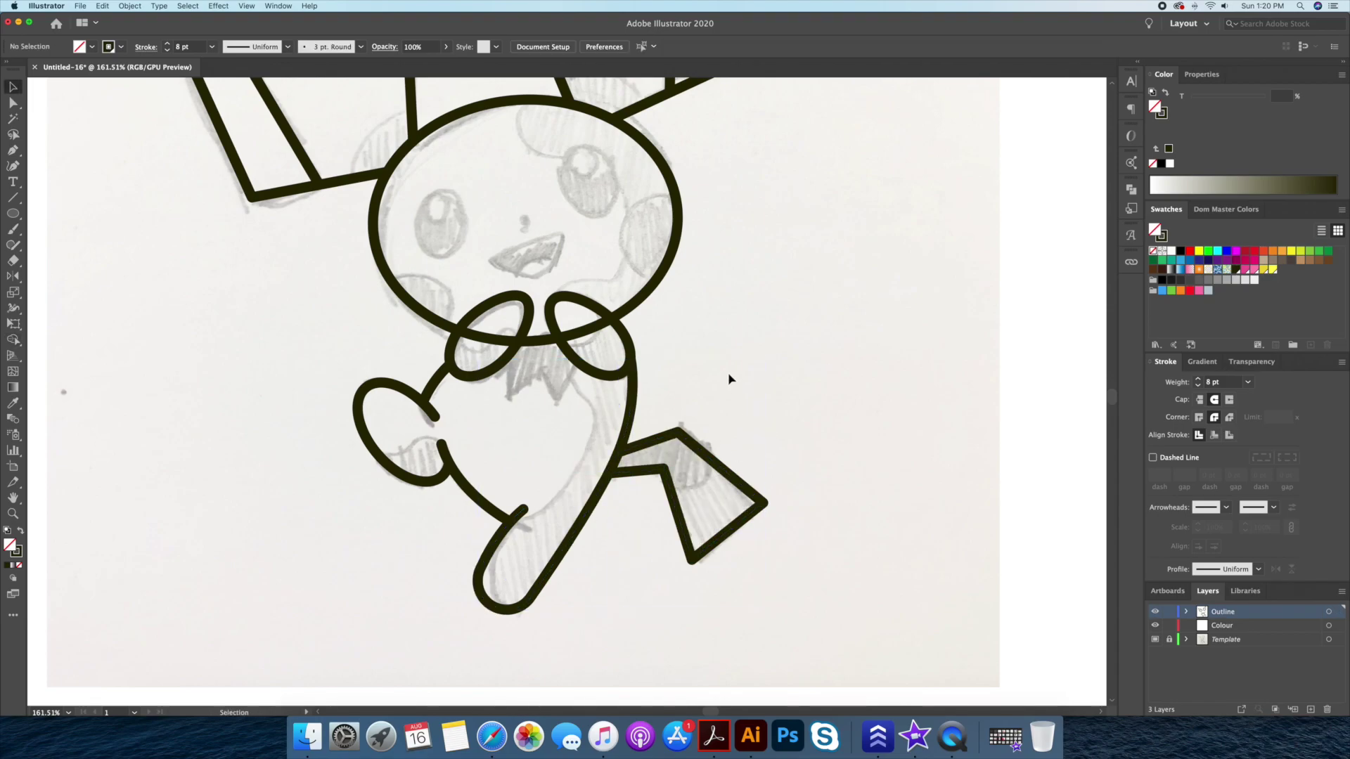
scroll(591, 350, "down", 2)
key("z")
left_click(553, 425)
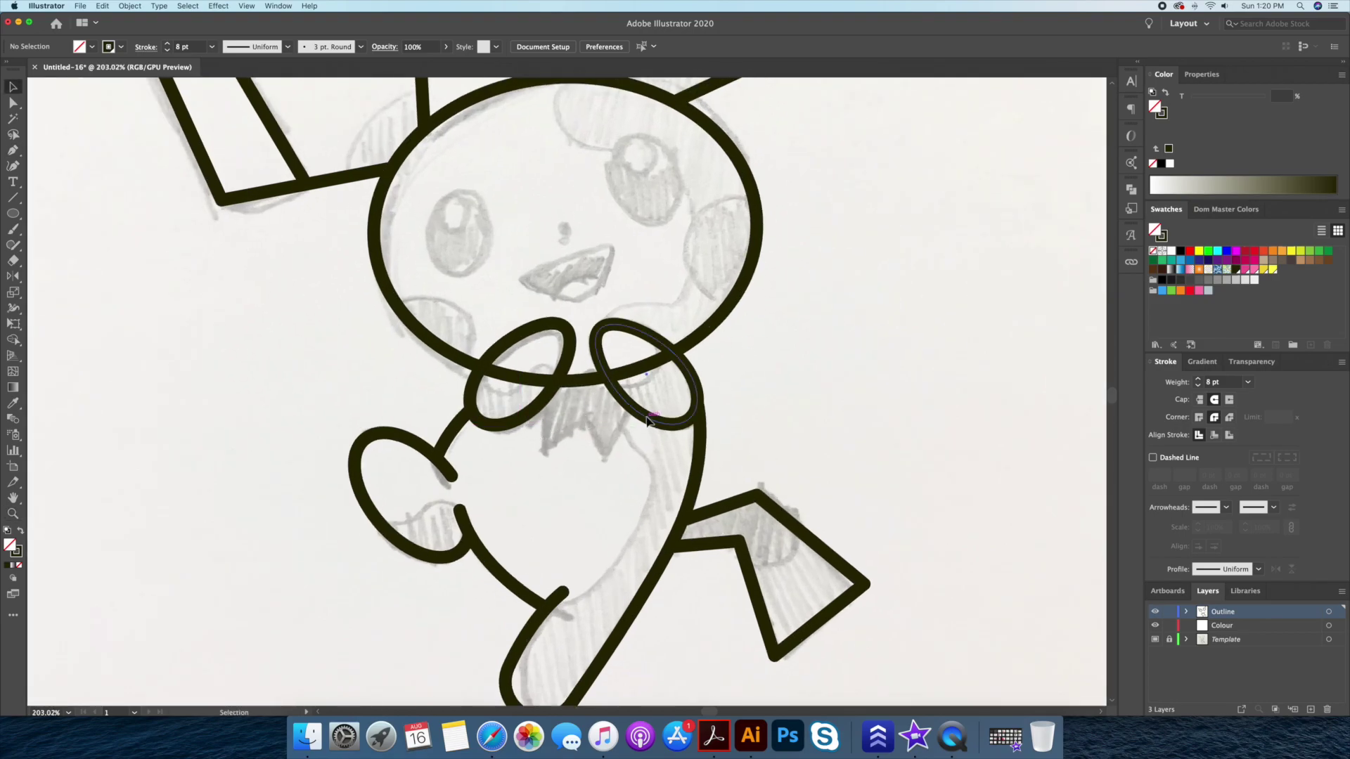
Merge both collar loops into the head outline with Shape Builder.
left_click_drag(648, 420, 541, 365)
key("shift+m")
left_click(542, 365)
key("v")
left_click(791, 372)
scroll(800, 420, "up", 2)
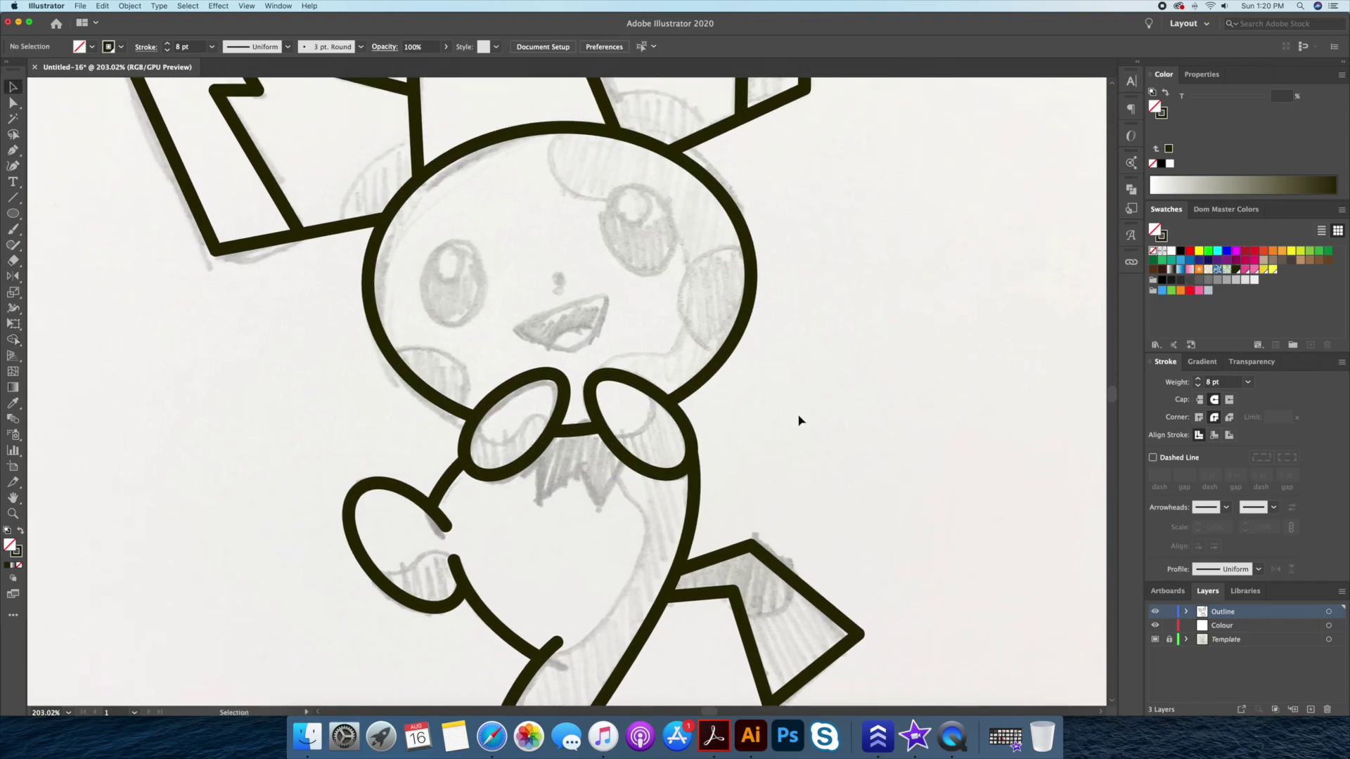
Draw a zigzag fur tuft between the collar loops and start a cheek circle.
left_click(540, 468)
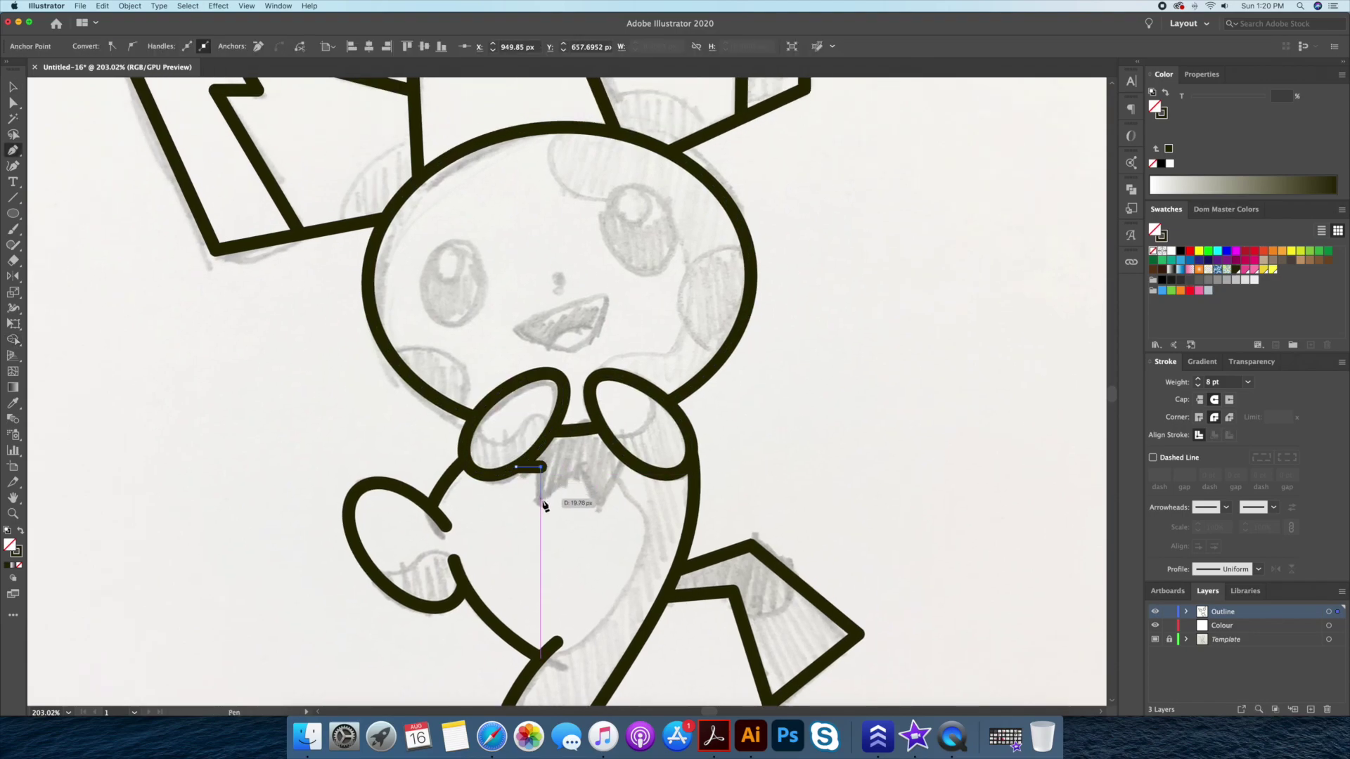
left_click(578, 469)
left_click(605, 504)
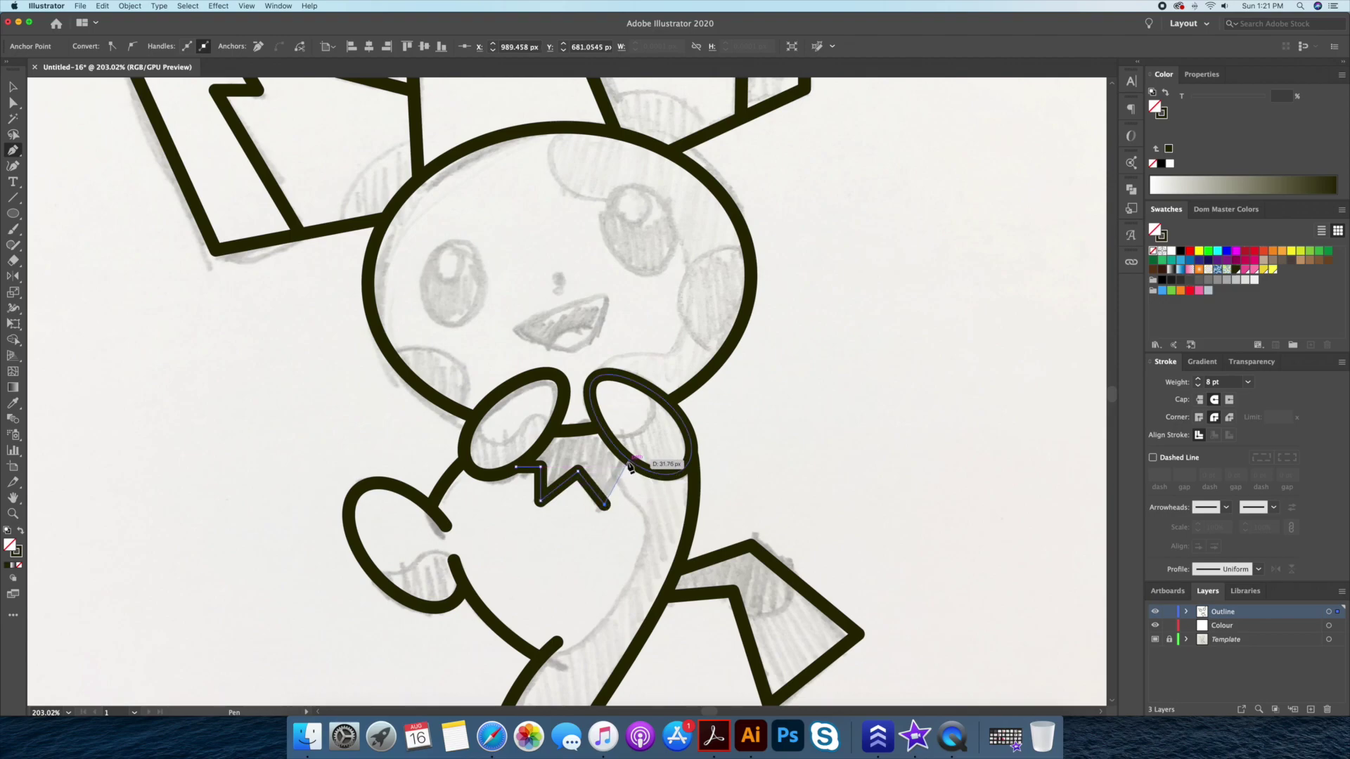
left_click(629, 460)
key("v")
left_click(797, 451)
scroll(795, 448, "up", 2)
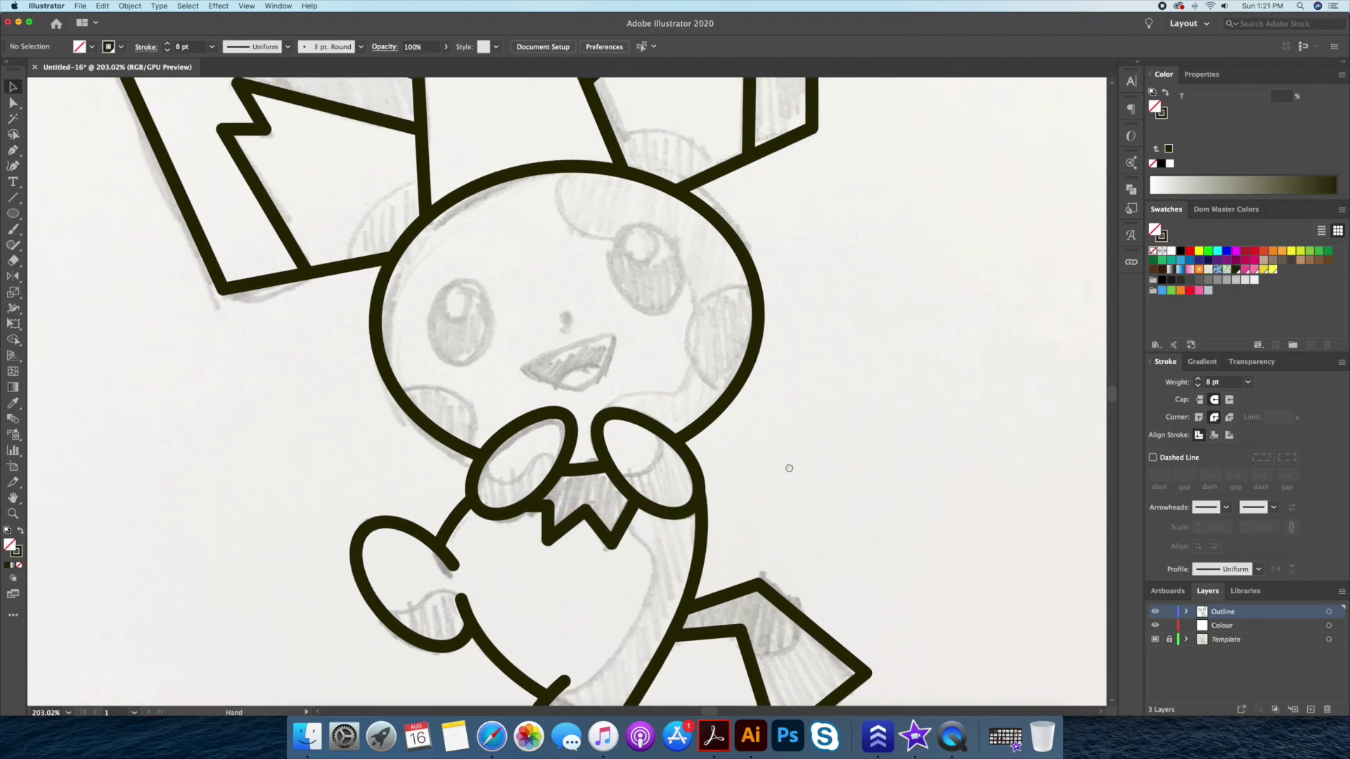
left_click_drag(740, 345, 779, 397)
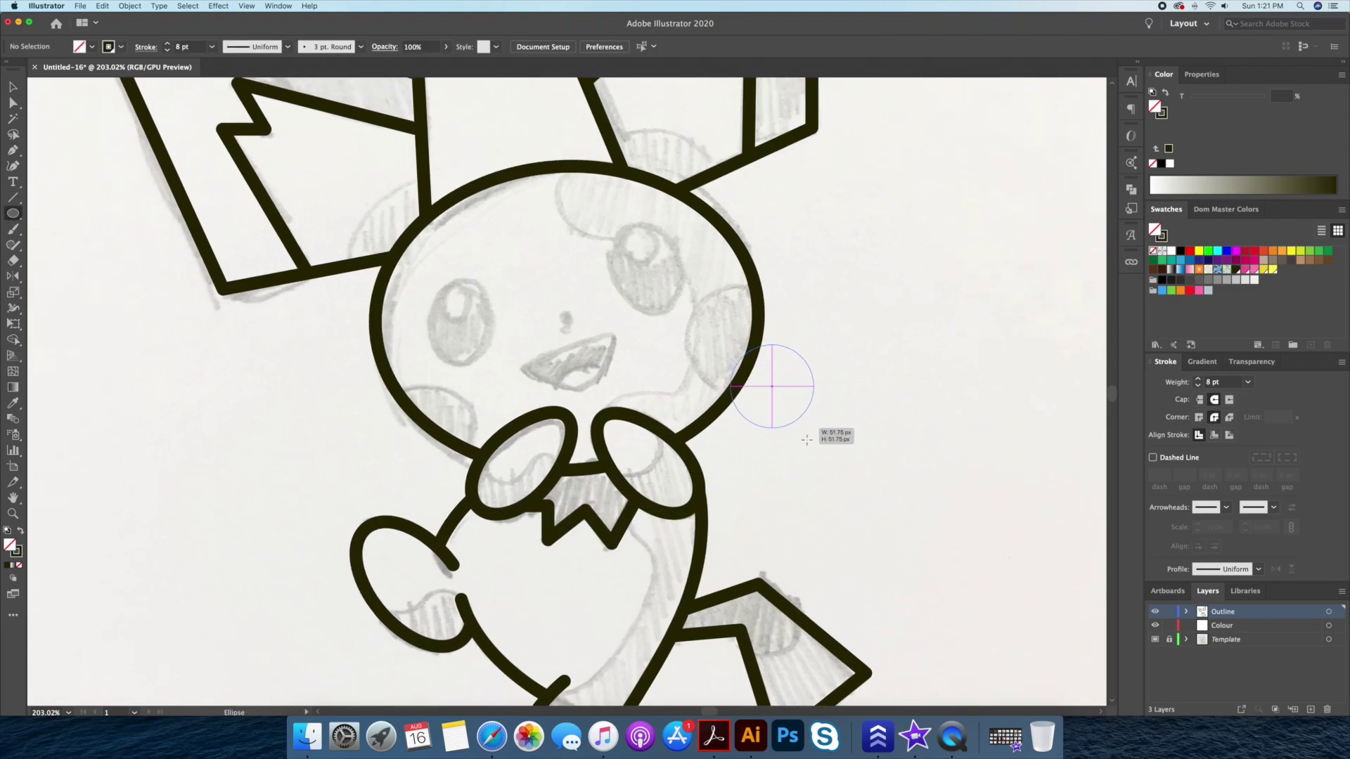
Draw the right cheek circle and place a smaller copy on the left cheek.
left_click_drag(779, 397, 468, 474)
key("v")
left_click(791, 381)
left_click_drag(478, 377, 369, 482)
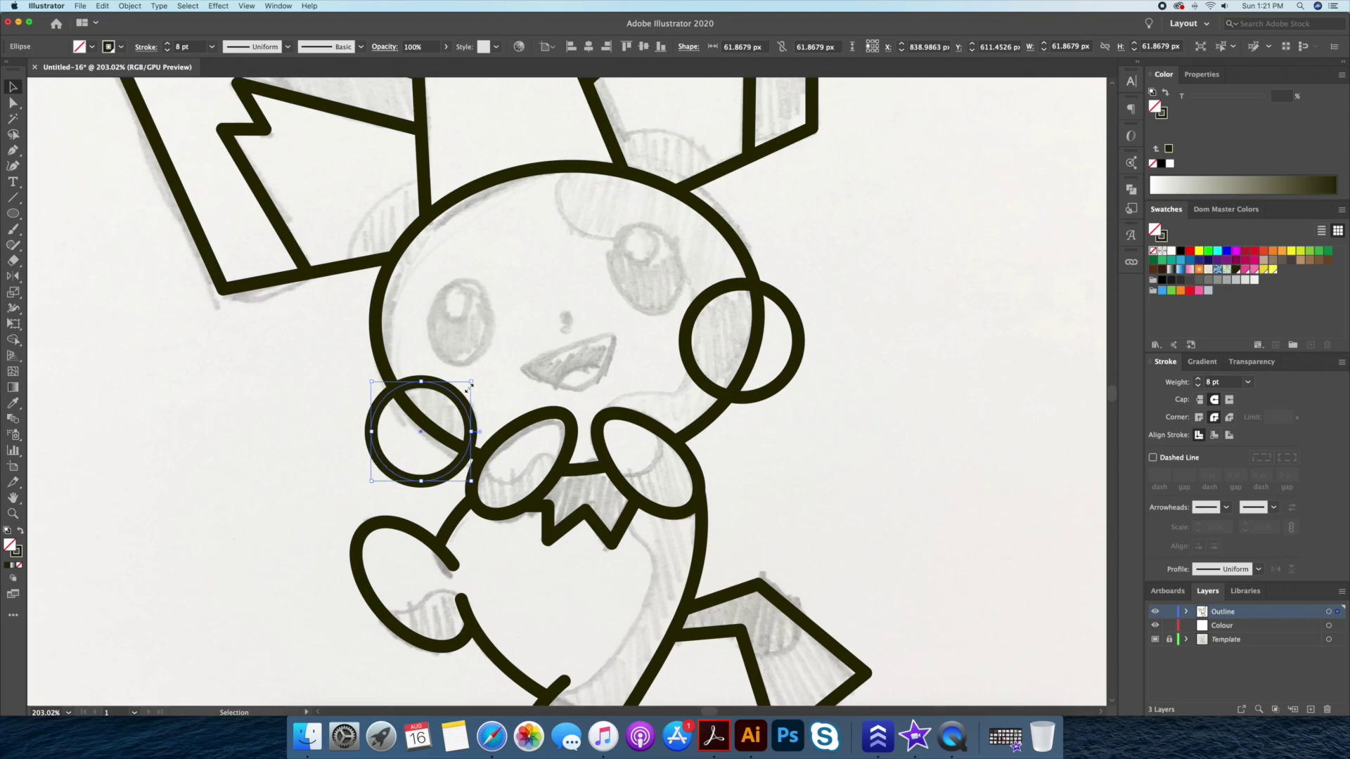
Trim both cheeks' outer parts with Shape Builder, then draw the left eye oval.
left_click(765, 392, "shift")
key("shift+m")
left_click(405, 454, "alt")
left_click(780, 366, "alt")
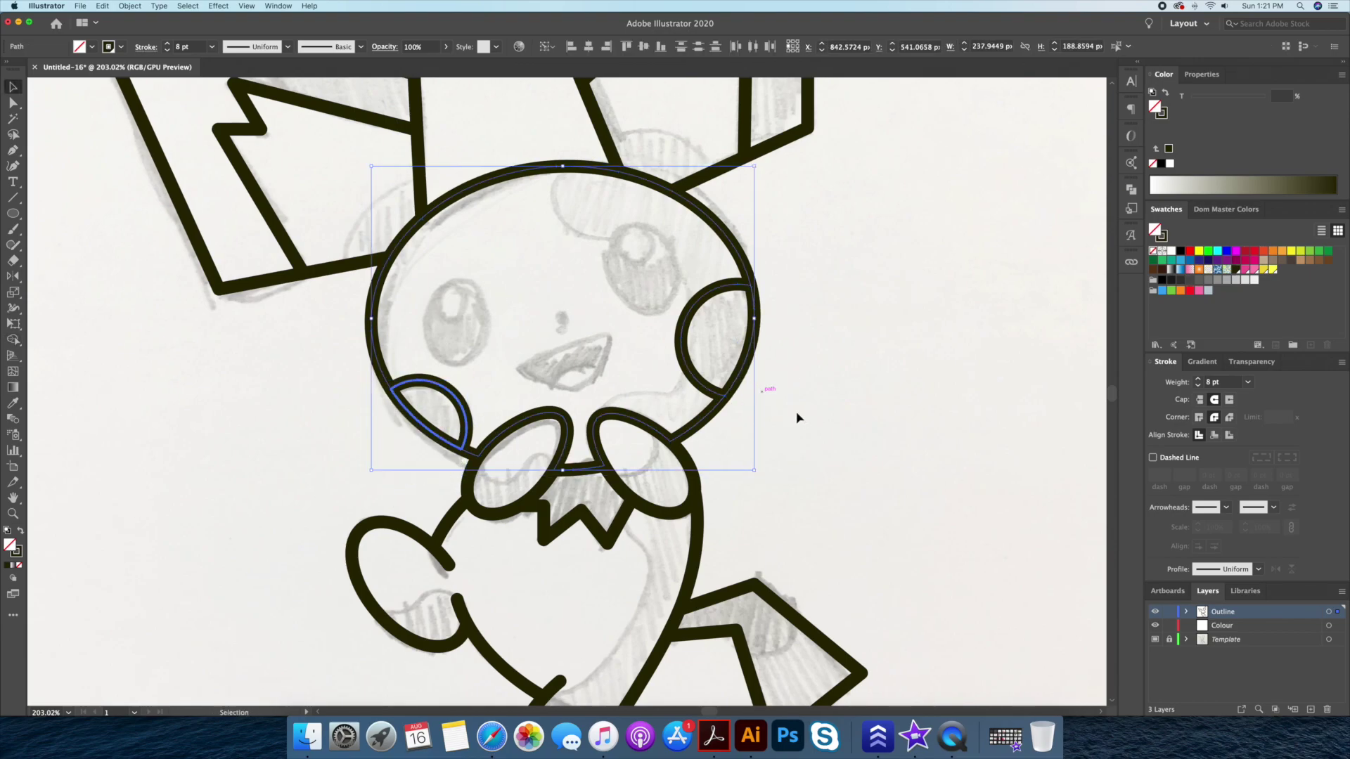
key("v")
key("super+shift+a")
mouse_move(431, 289)
left_mouse_down()
mouse_move(465, 355)
mouse_move(488, 365)
left_mouse_up()
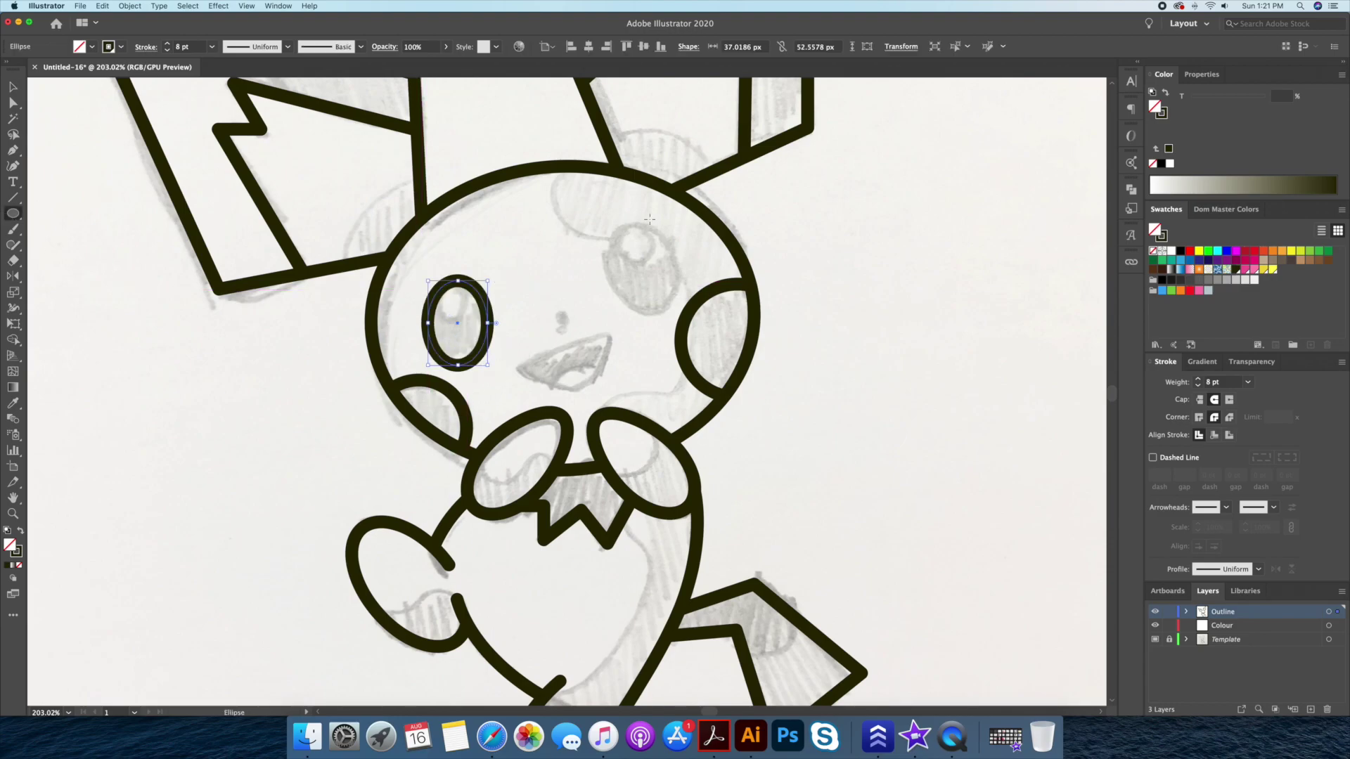
Keep the left eye oval as an outline and tilt it to match the sketch.
left_click(1166, 92)
key("shift+x")
key("v")
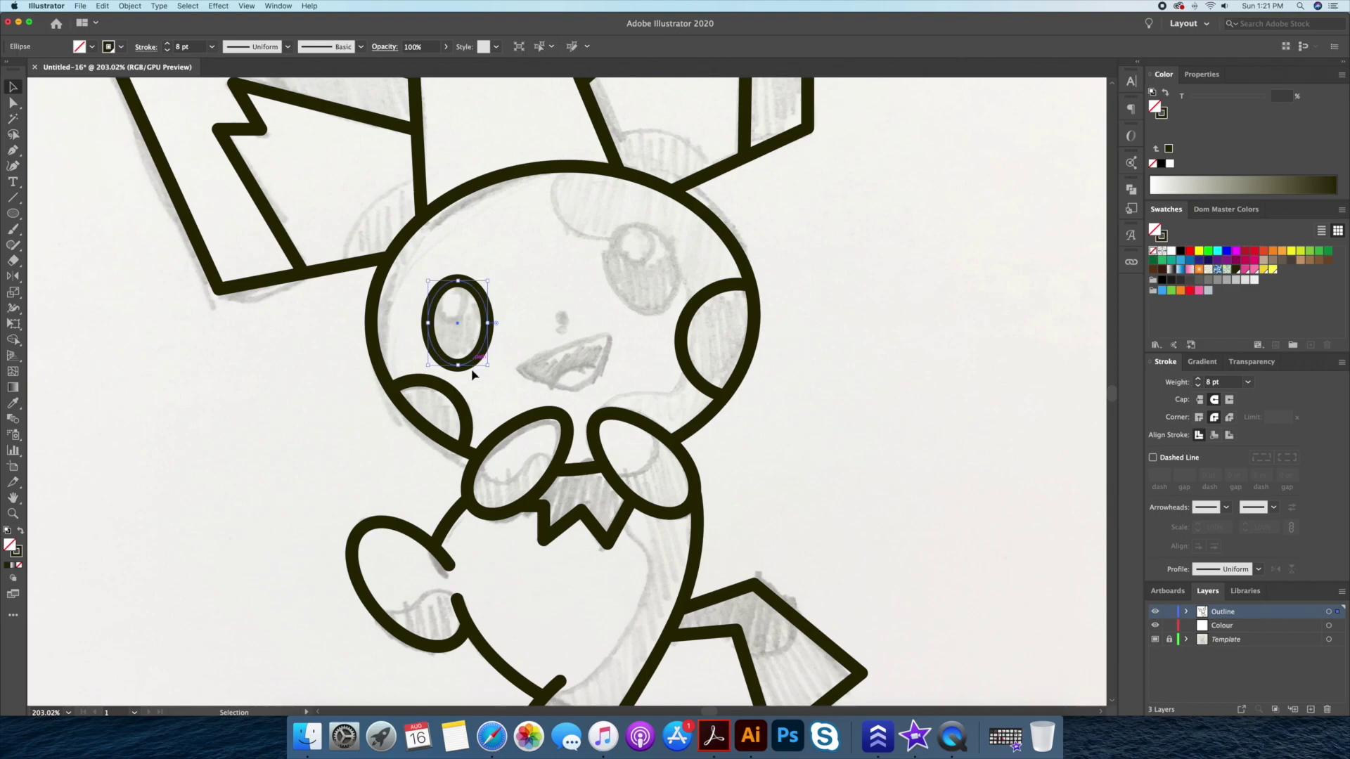
scroll(467, 365, "up", 2)
left_click_drag(498, 243, 497, 250)
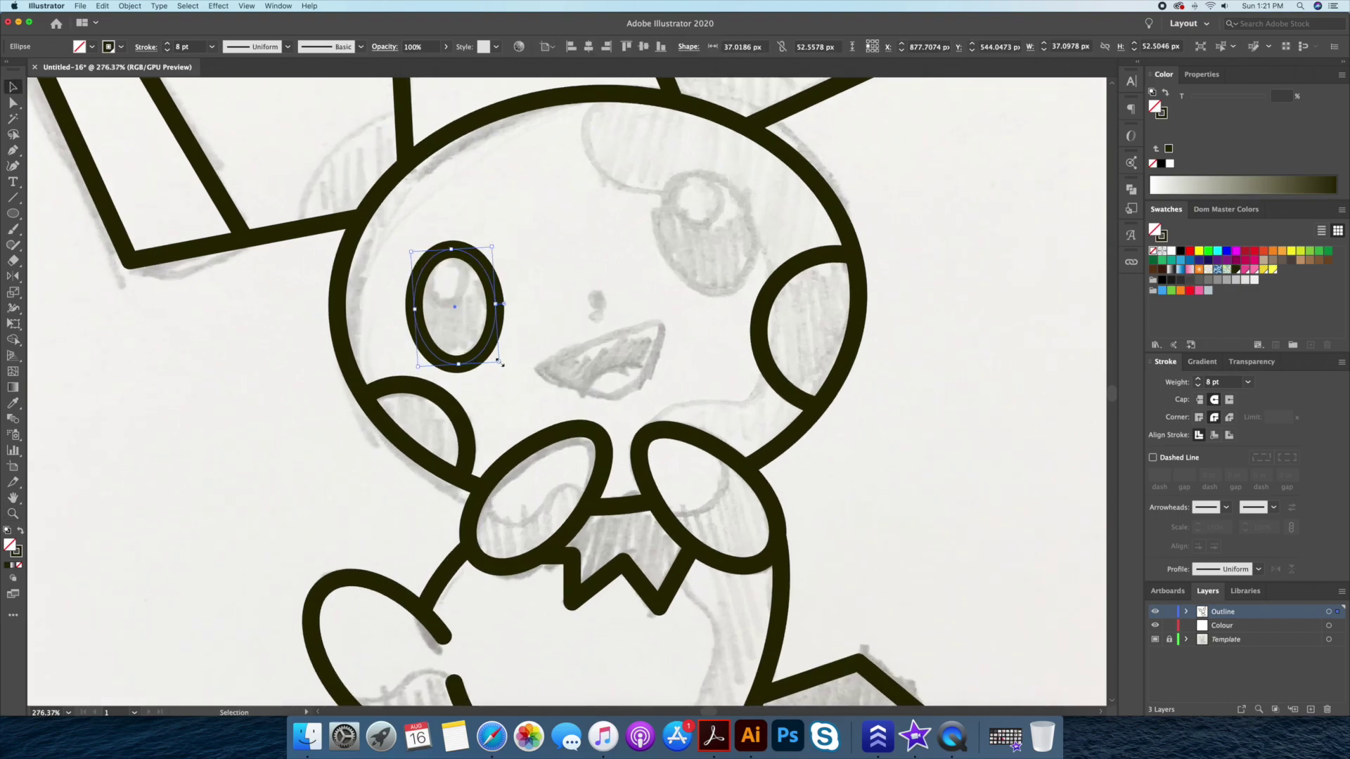
left_click(530, 313)
Add a small white highlight circle inside the left eye.
mouse_move(431, 278)
left_mouse_down()
mouse_move(451, 302)
mouse_move(470, 300)
left_mouse_up()
left_click(1170, 164)
key("v")
left_click(573, 312)
Copy the left eye and highlight onto the right eye and rotate to fit.
left_click_drag(486, 287, 711, 226)
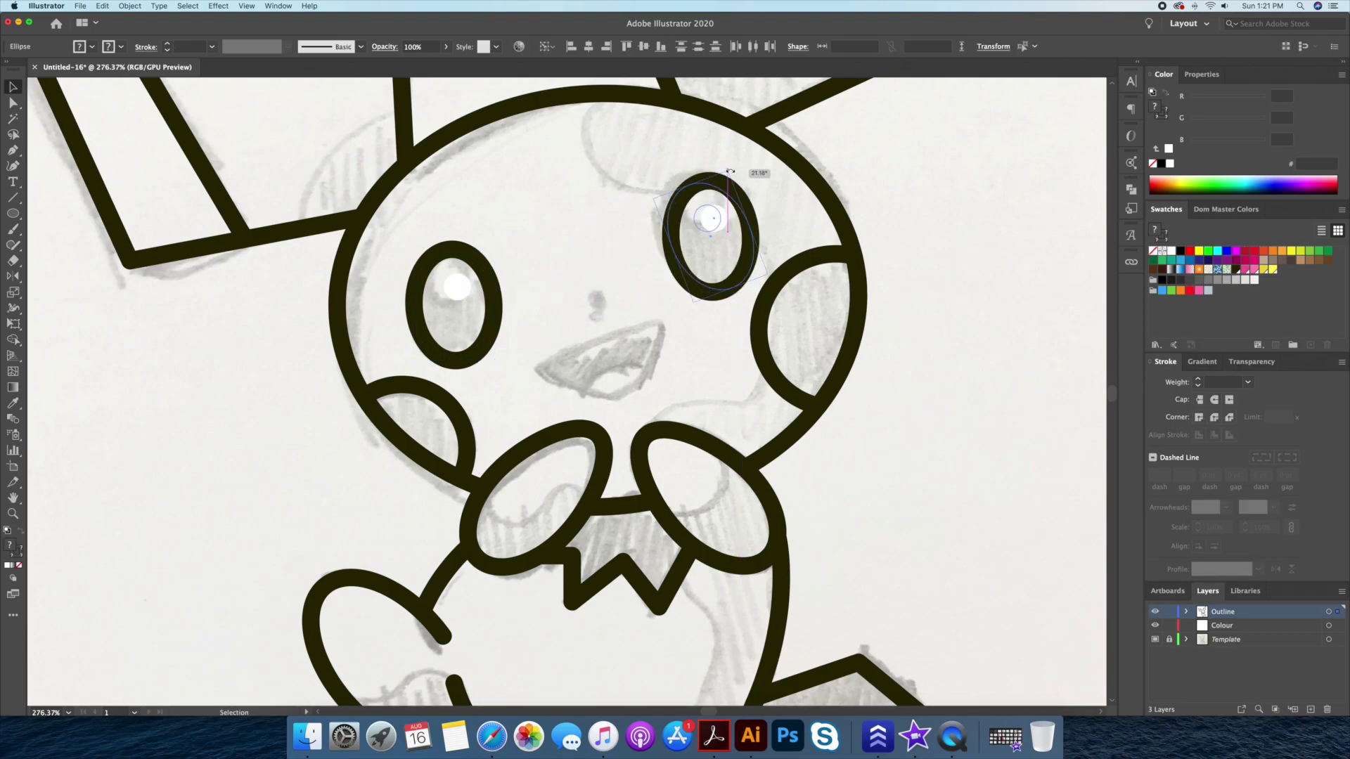
key("Left")
key("Left")
key("Left")
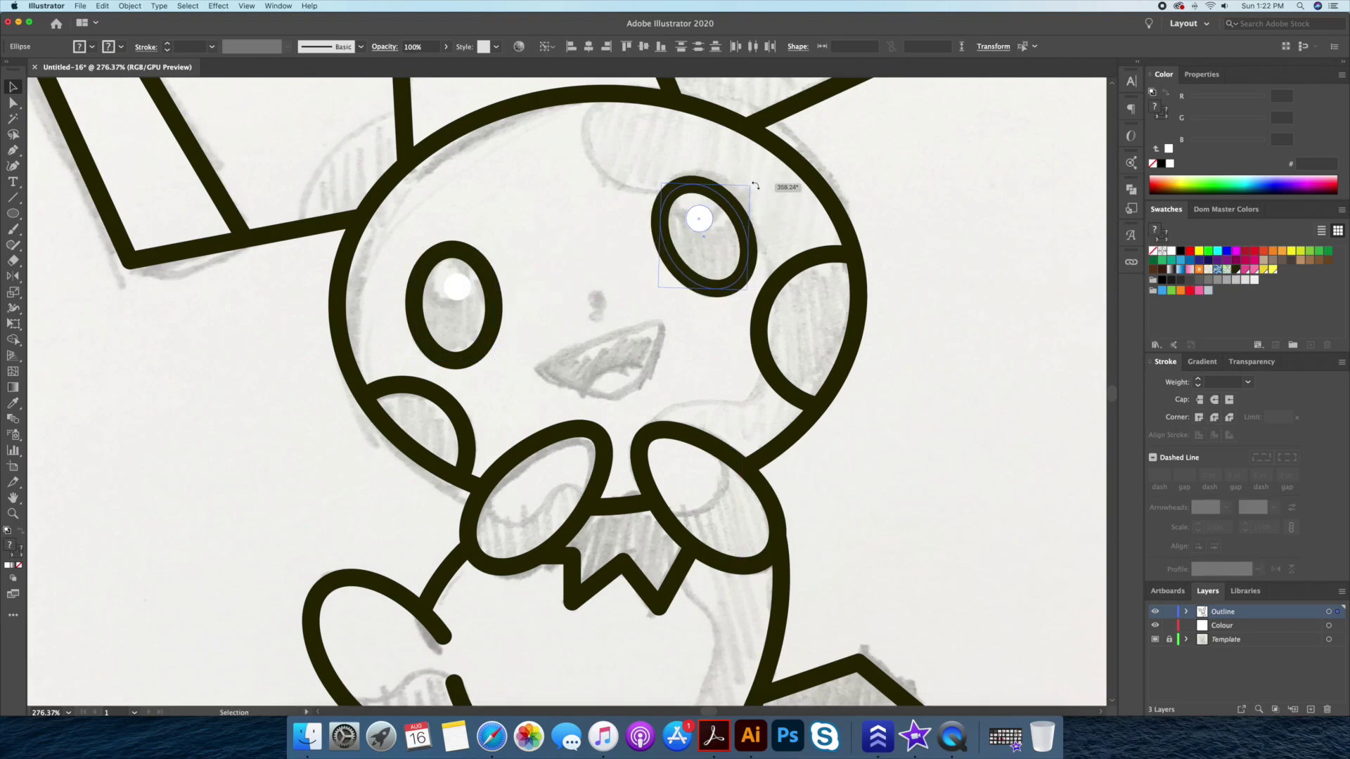
left_click_drag(755, 185, 755, 185)
left_click(700, 218)
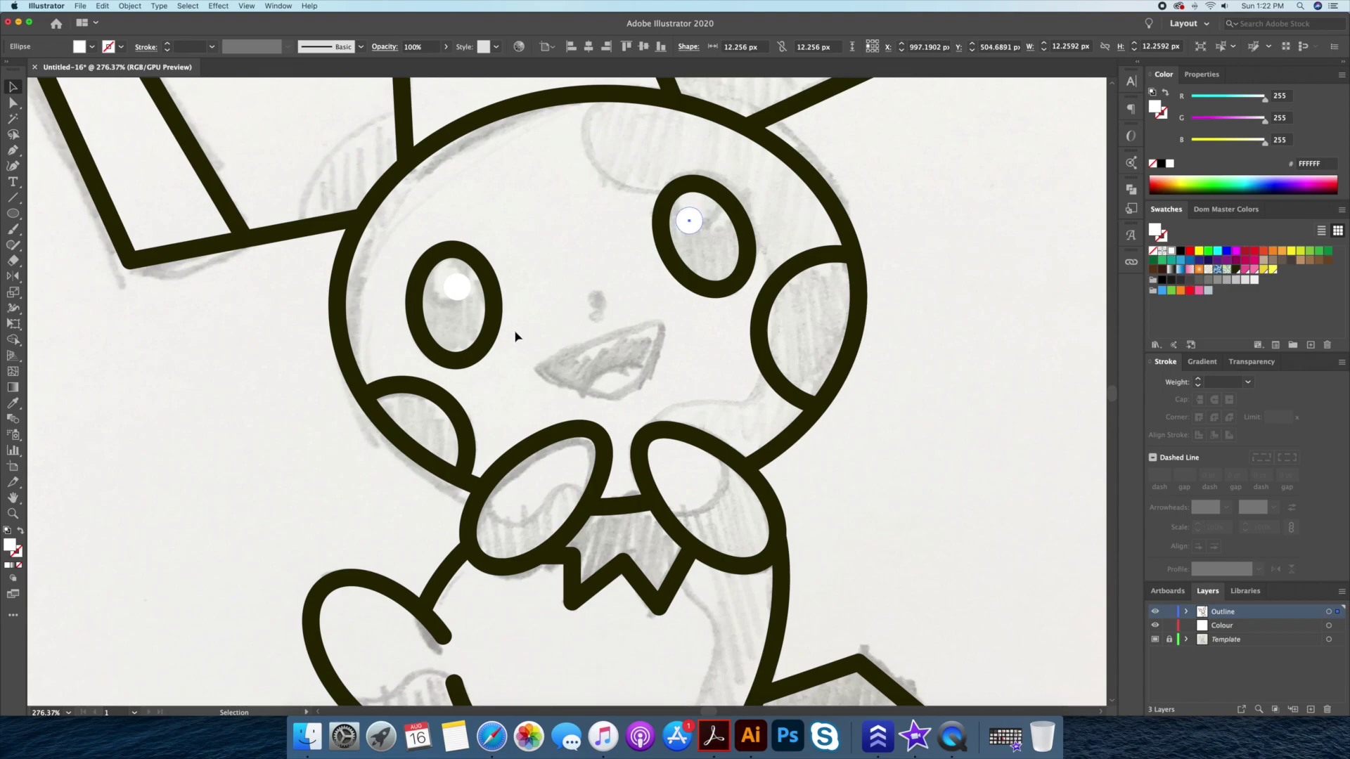
left_click(499, 310)
left_click(751, 242, "shift")
Make both eye ovals solid dark fills.
key("shift+x")
left_click(915, 229)
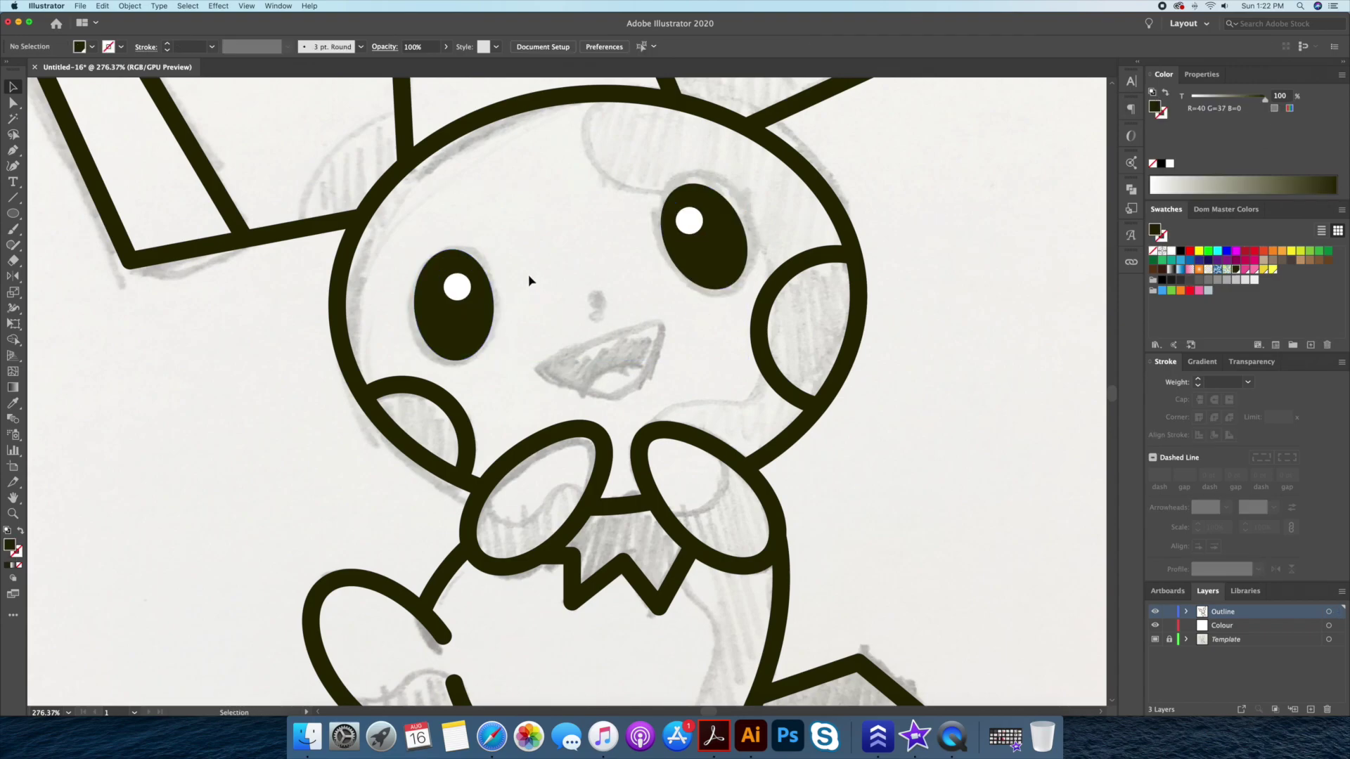
left_click(463, 288)
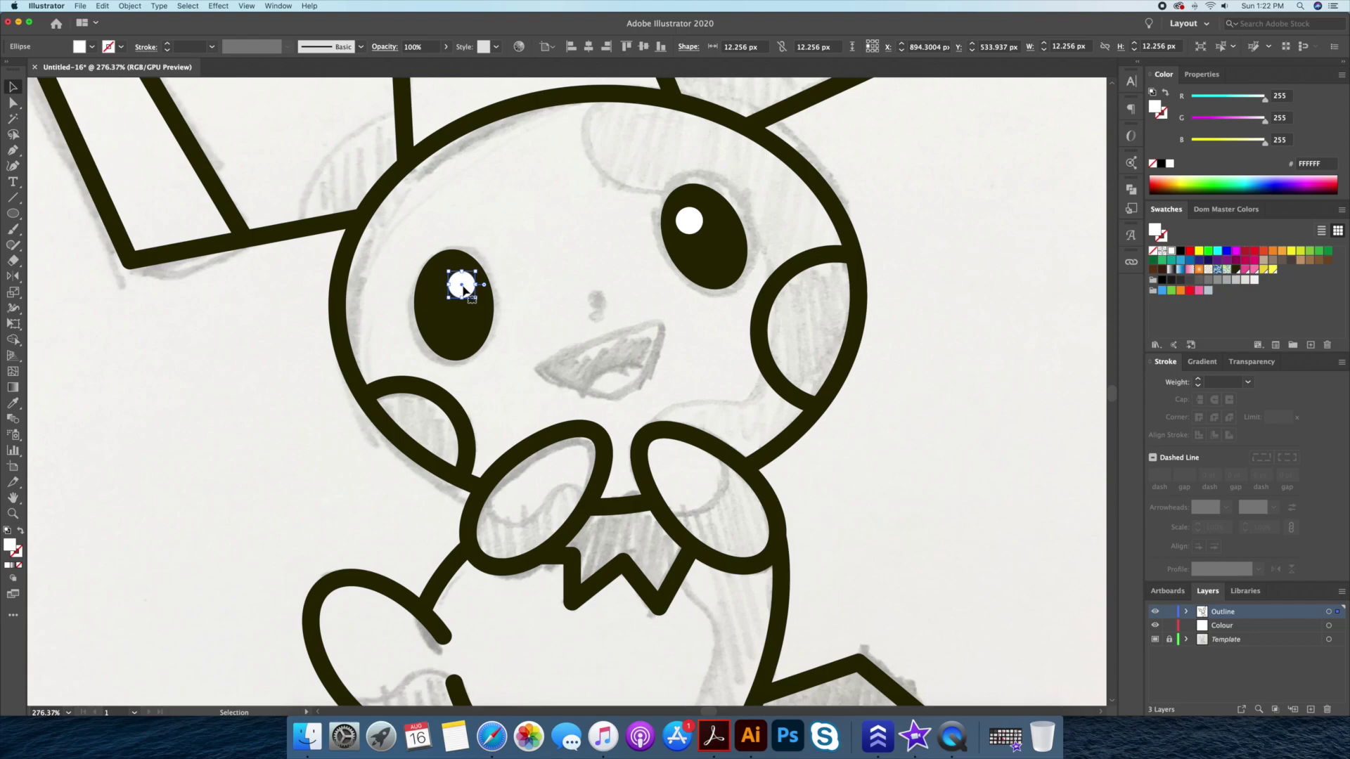
left_click(625, 299)
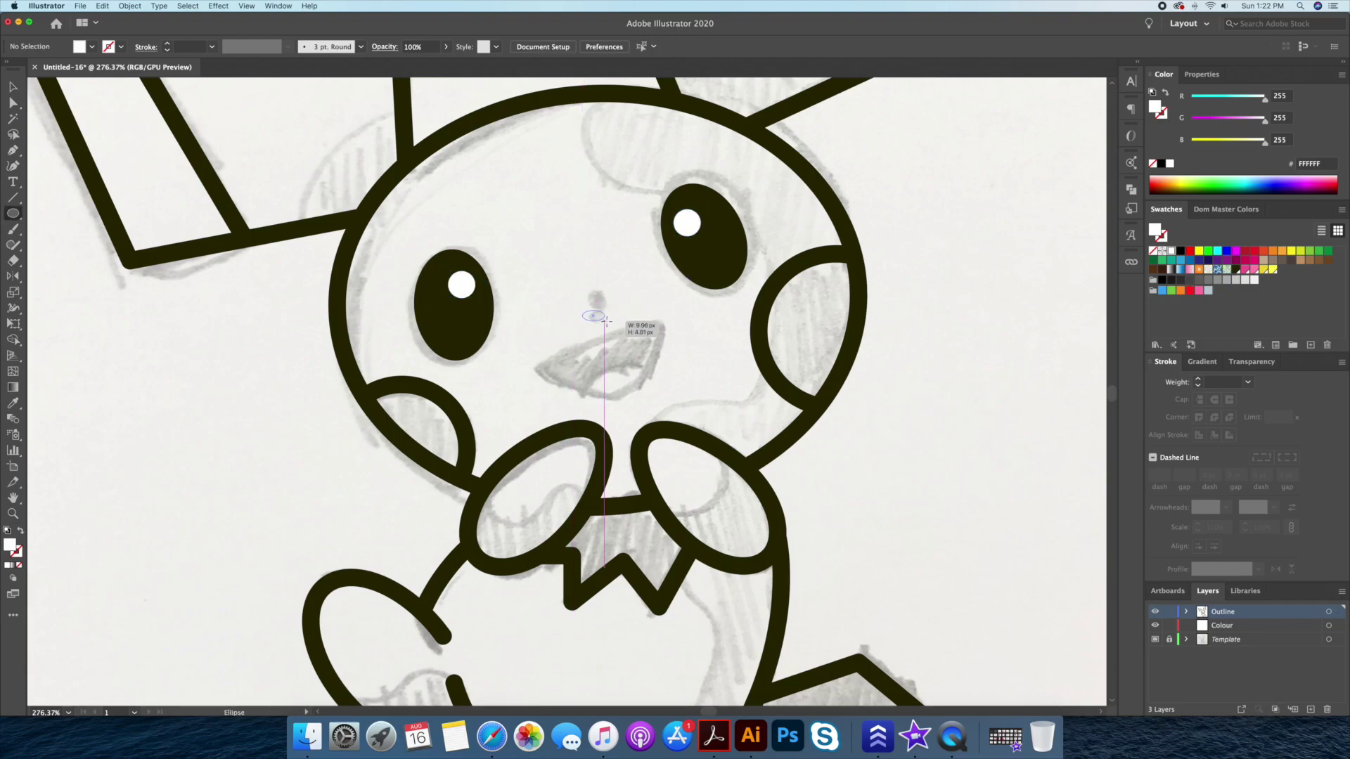
Draw a small dark nose oval, shrink it, and tilt it onto the sketched nose.
left_click_drag(582, 310, 607, 321)
key("v")
left_click(602, 318)
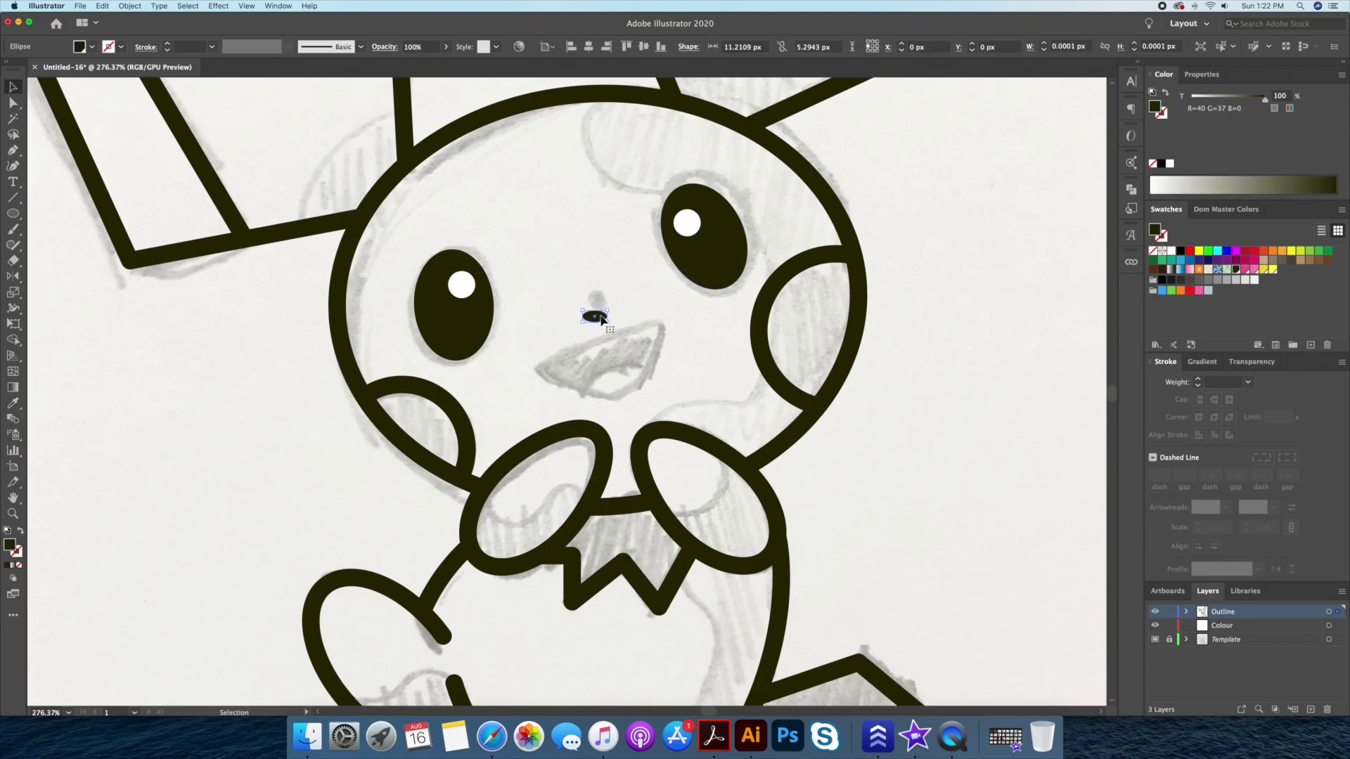
left_click_drag(599, 325, 597, 305)
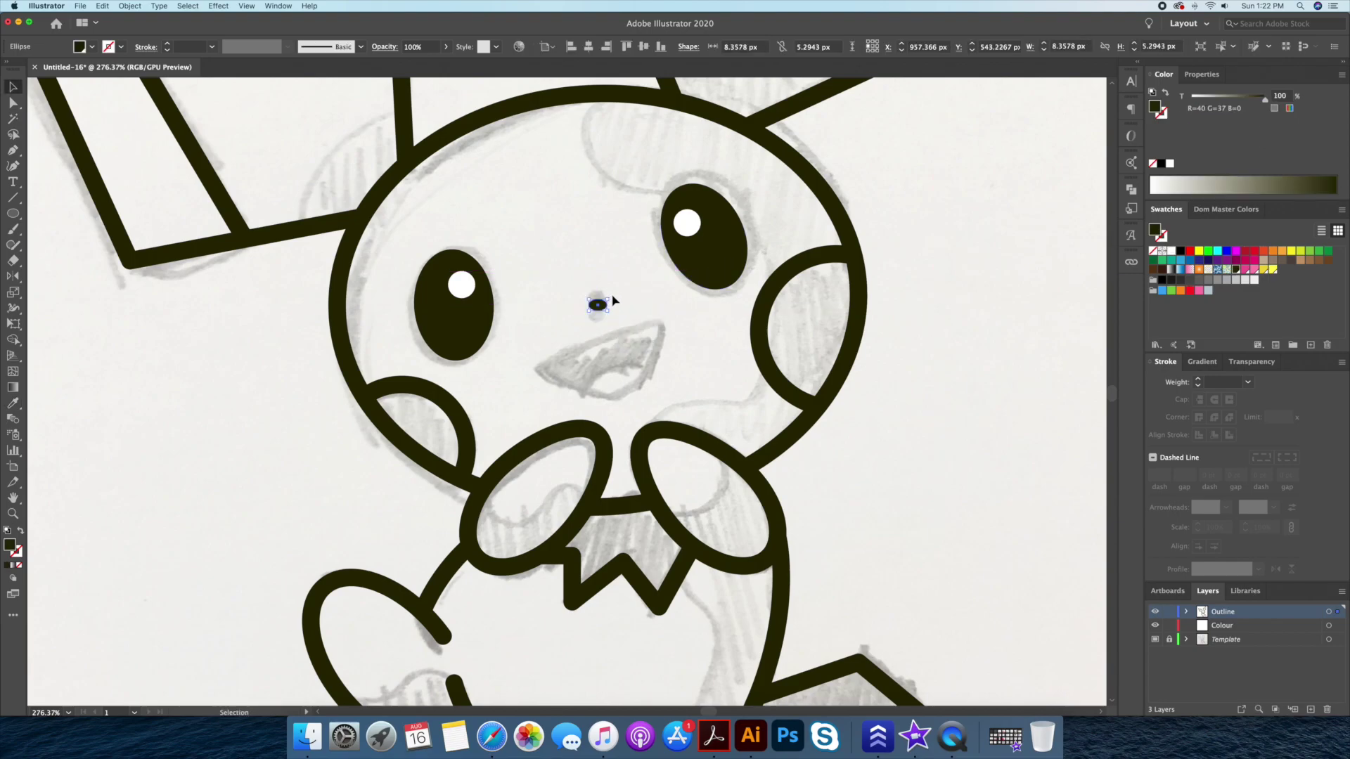
left_click_drag(606, 300, 603, 313)
left_click(725, 345)
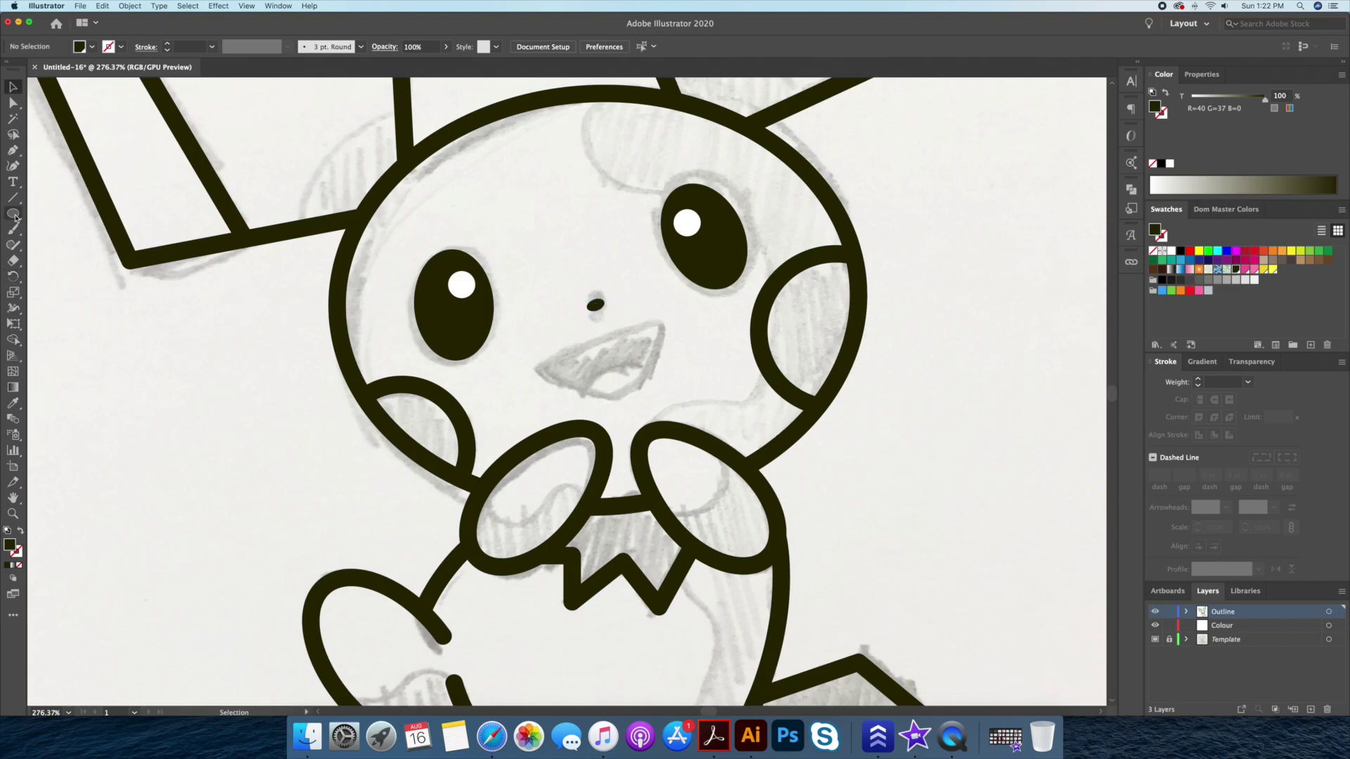
Draw the mouth line with the Pen tool and bend it into a curve.
left_click(15, 217)
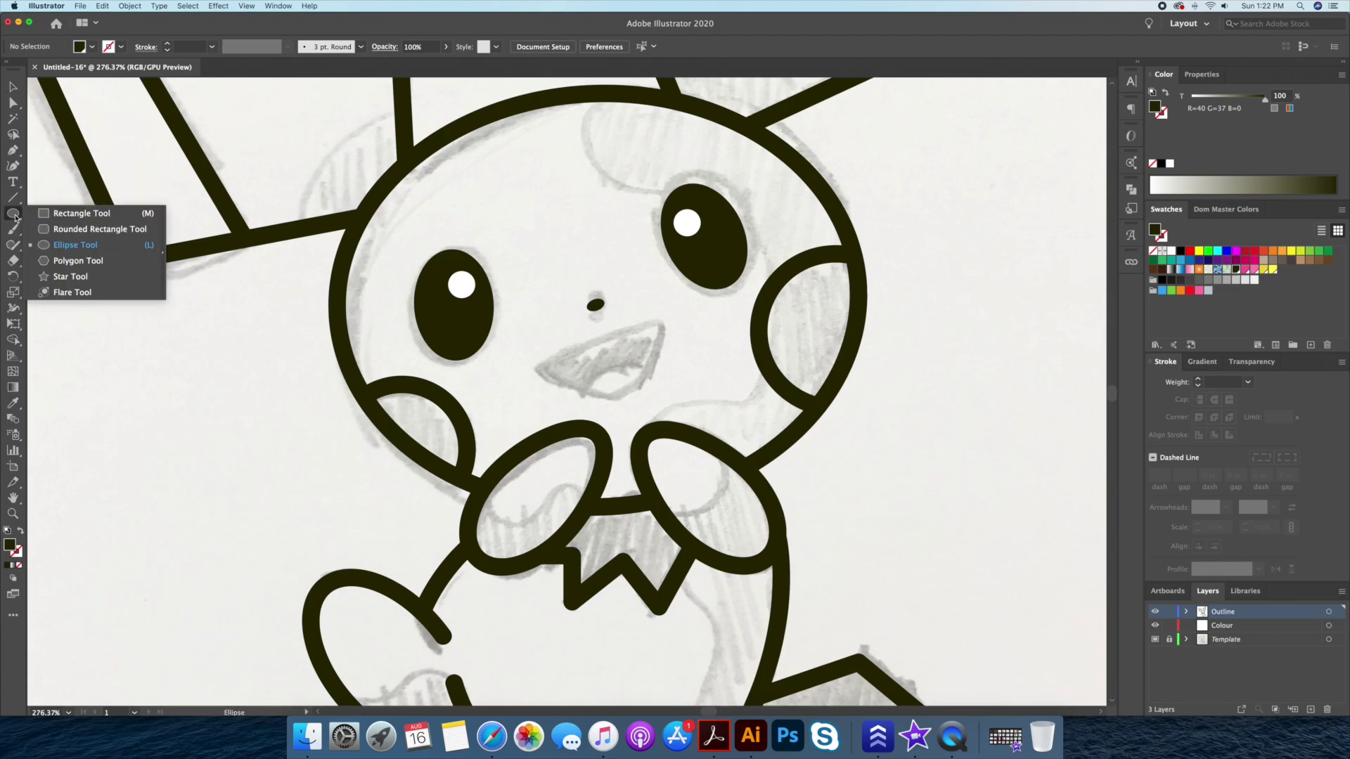
key("p")
left_click(536, 367)
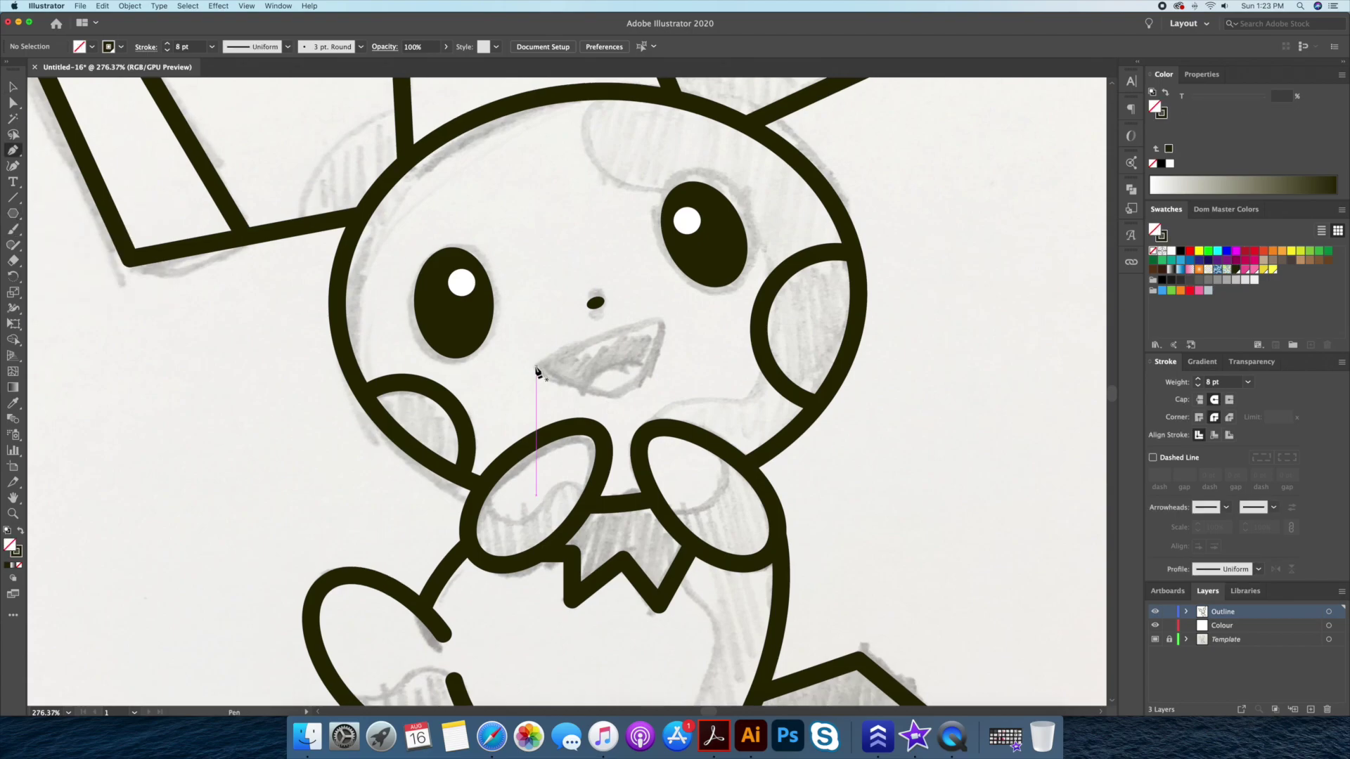
left_click(662, 323)
key("v")
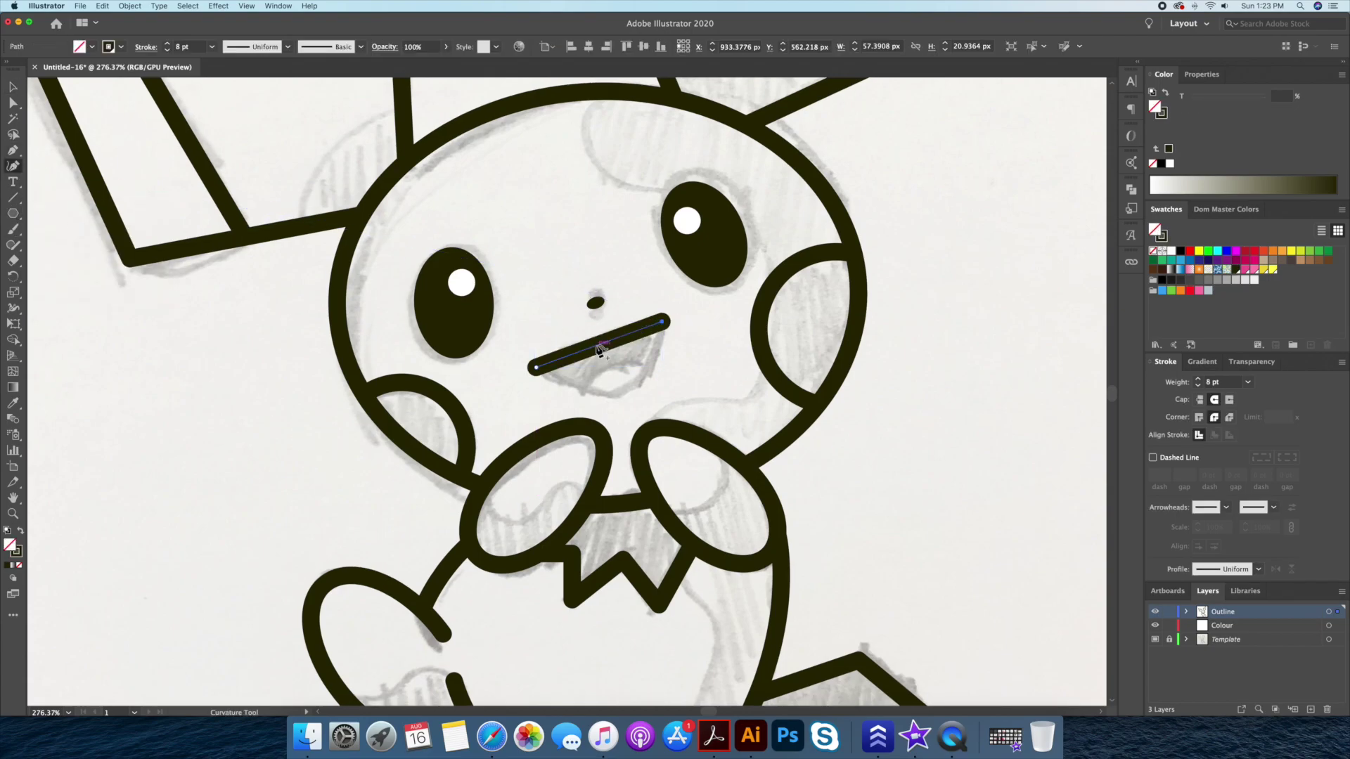
left_click_drag(597, 346, 584, 335)
key("v")
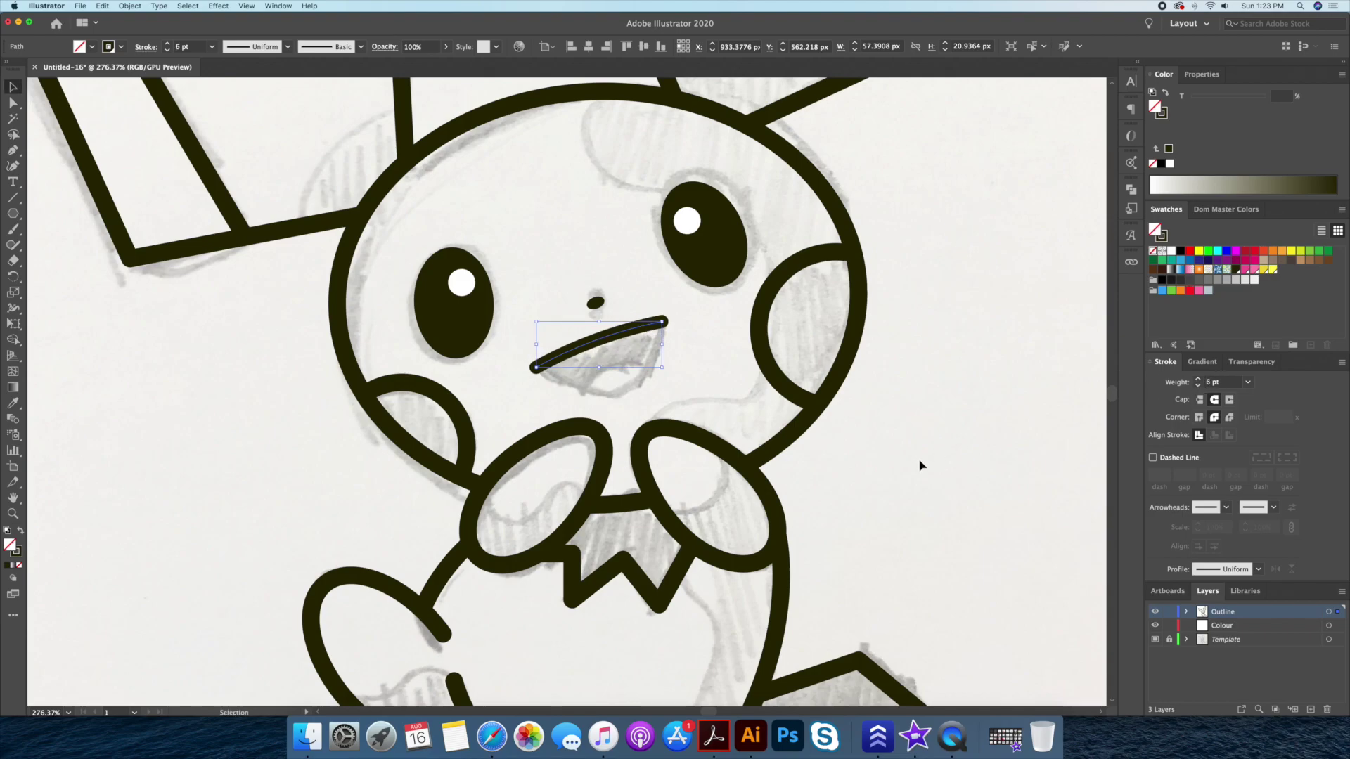
left_click(923, 466)
Draw an oval over the open mouth and move it into position.
left_click_drag(17, 216, 70, 248)
left_click_drag(582, 329, 656, 424)
key("v")
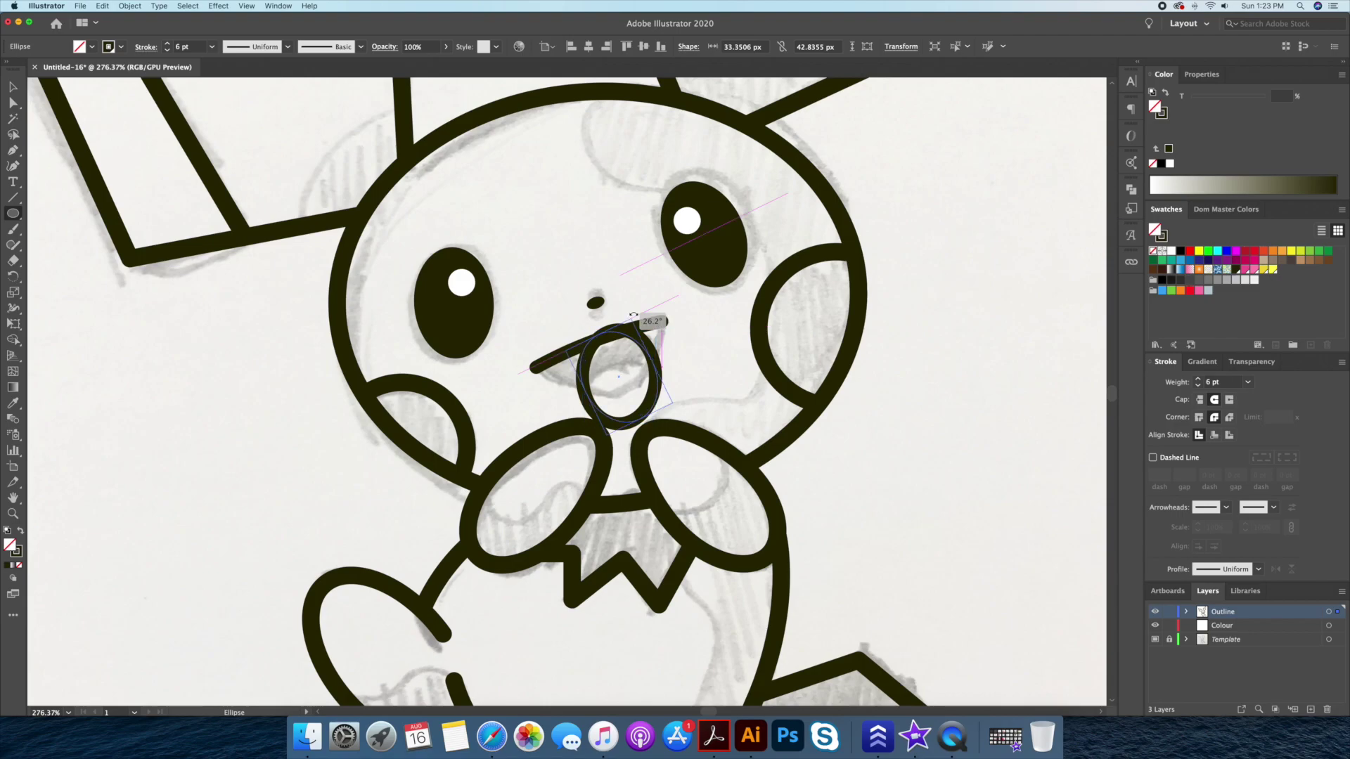
left_click_drag(638, 343, 620, 318)
left_click_drag(630, 331, 641, 285)
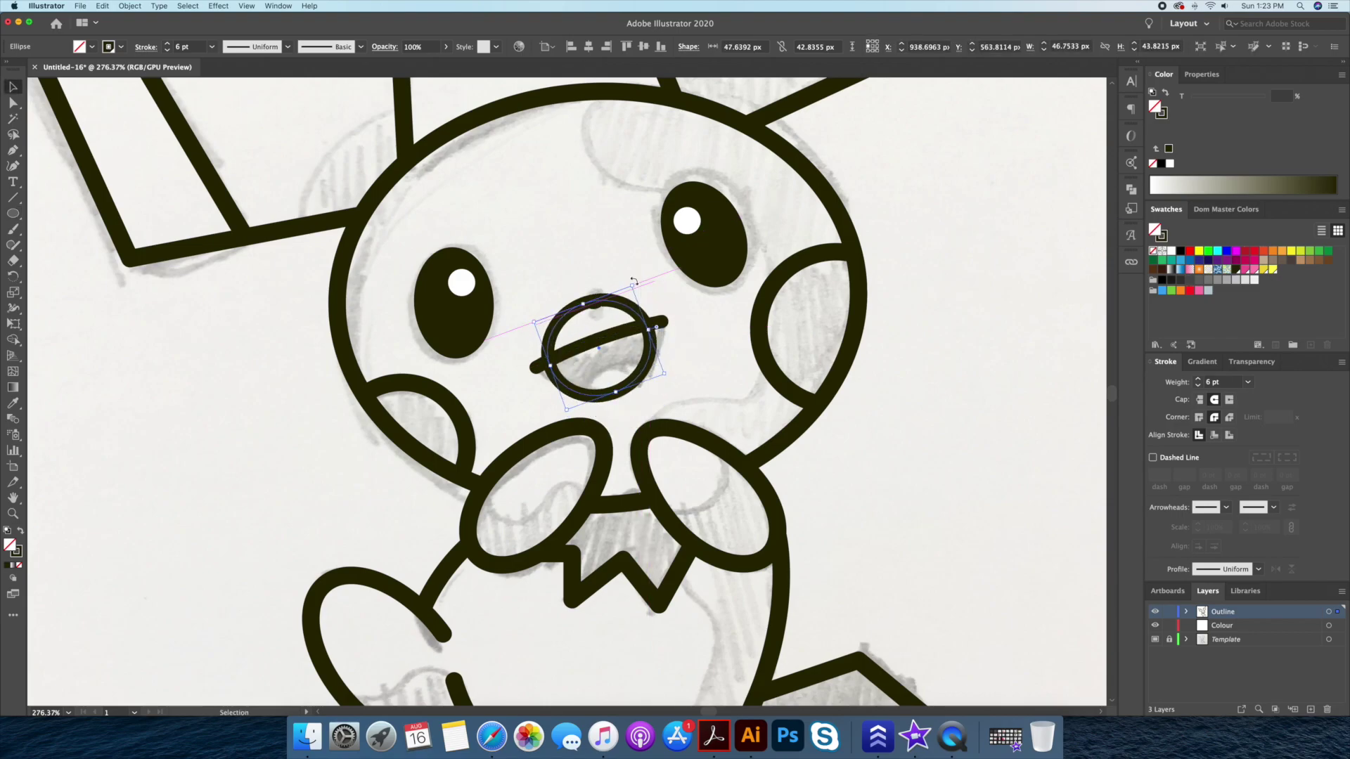
key("Right")
key("Up")
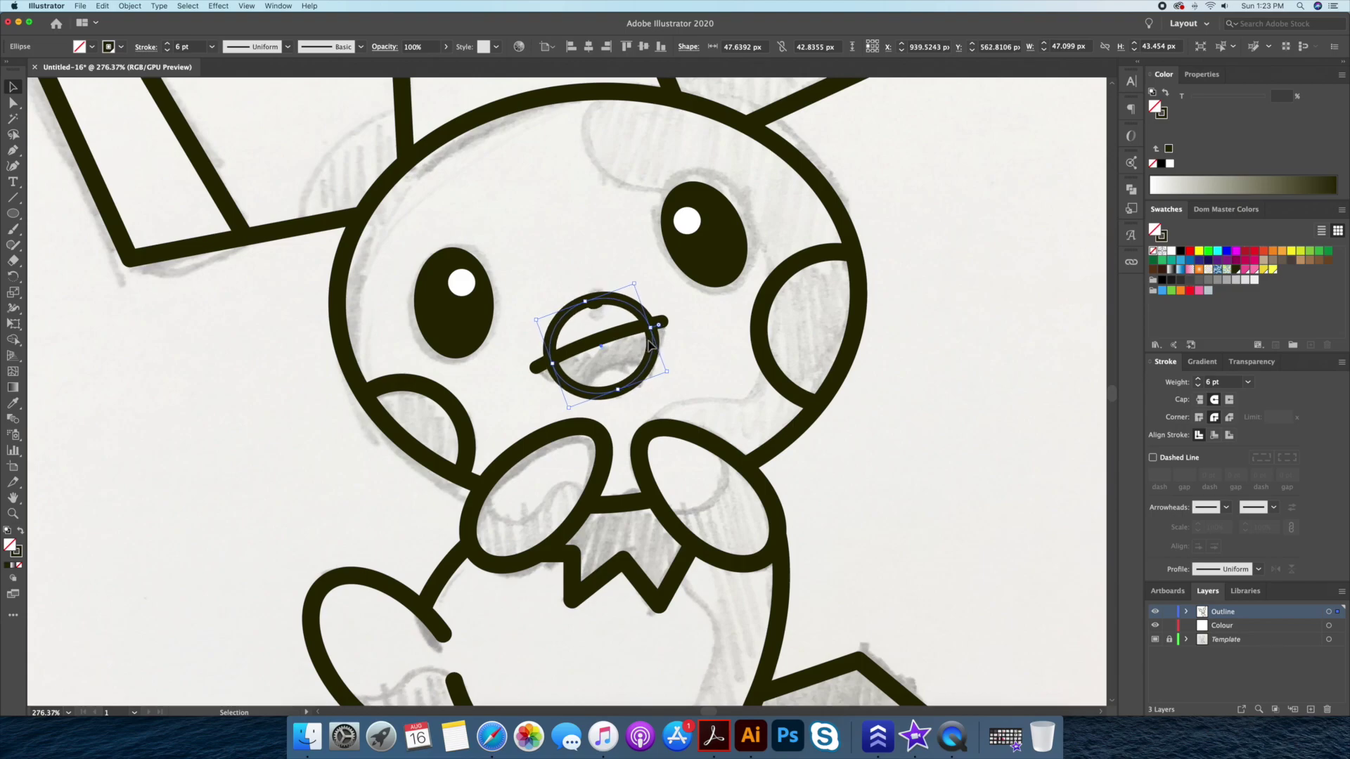
left_click_drag(654, 328, 664, 323)
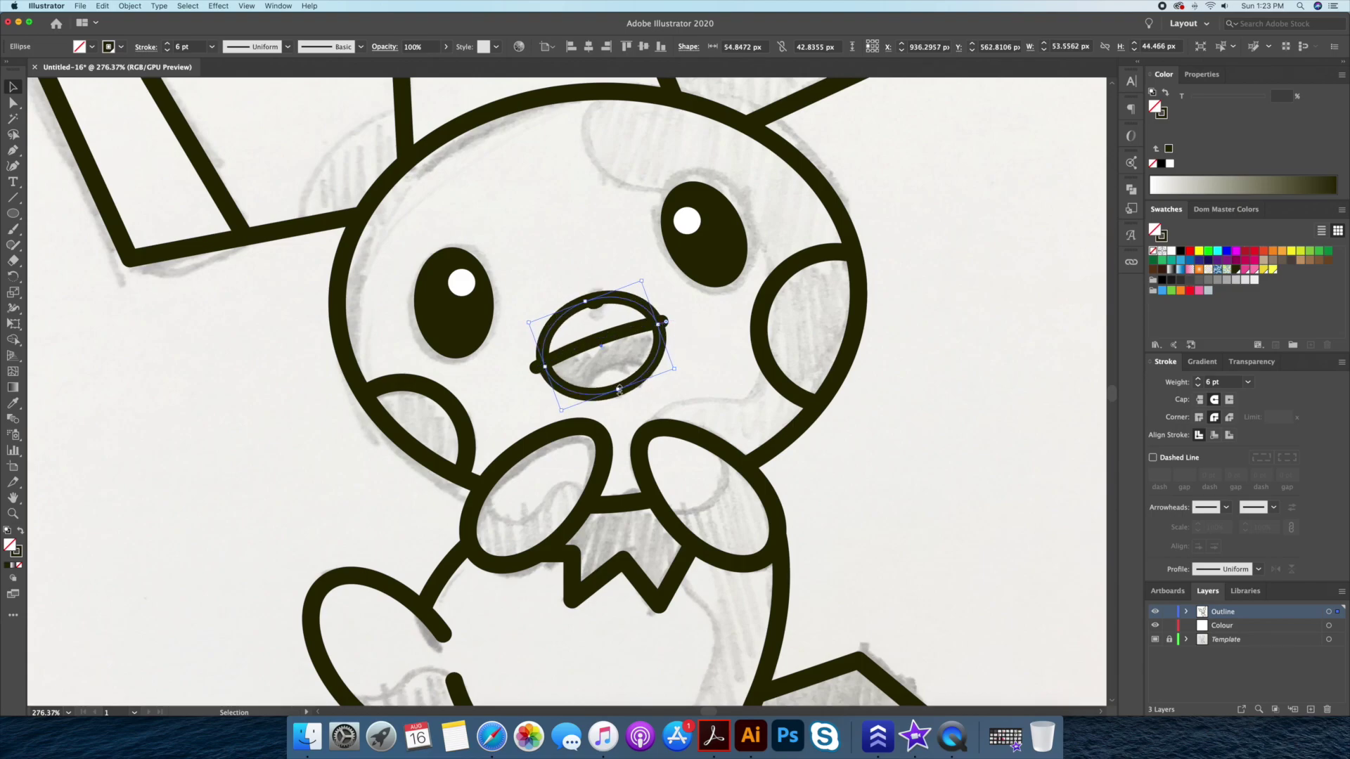
Fine-tune the mouth ellipse's width and height to form the half-oval mouth.
left_click_drag(619, 389, 619, 384)
left_click_drag(659, 323, 655, 327)
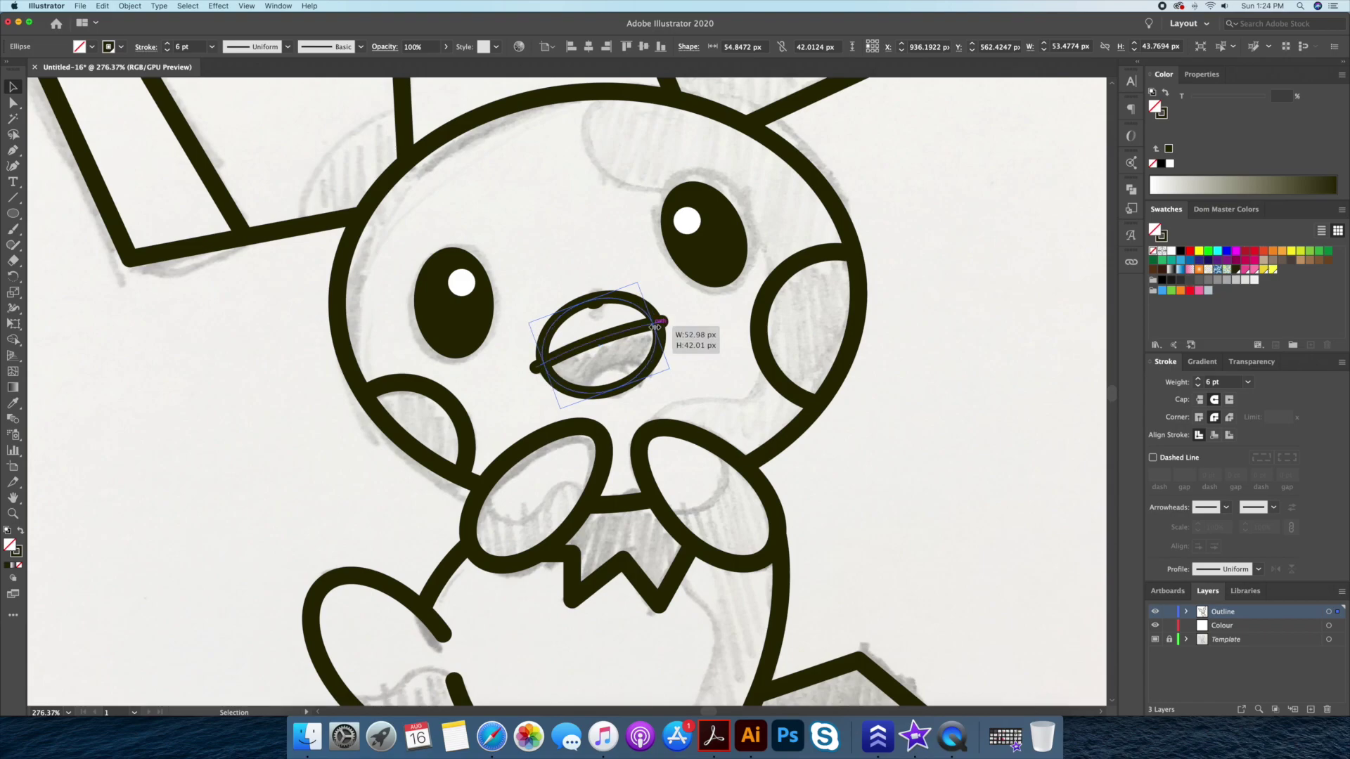
left_click_drag(545, 366, 619, 398)
left_click_drag(656, 330, 653, 332)
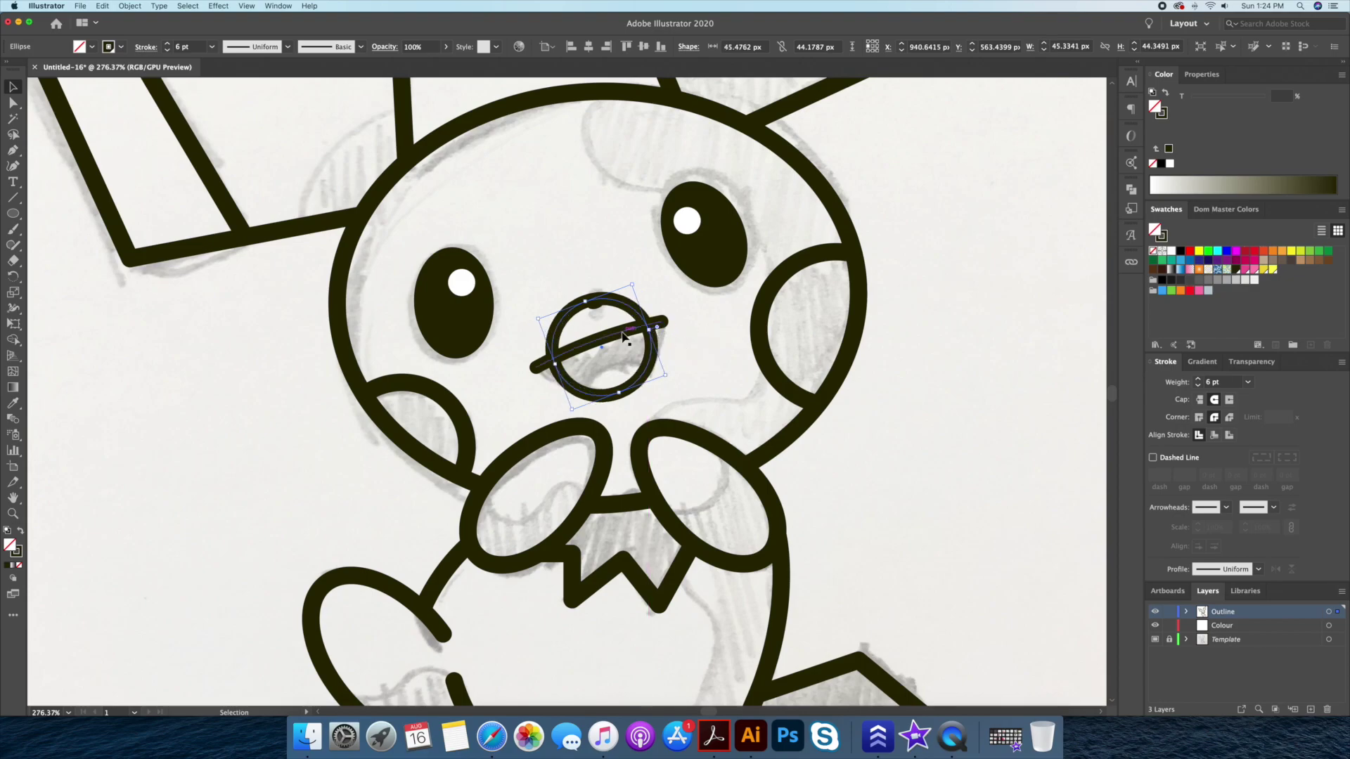
left_click(623, 336)
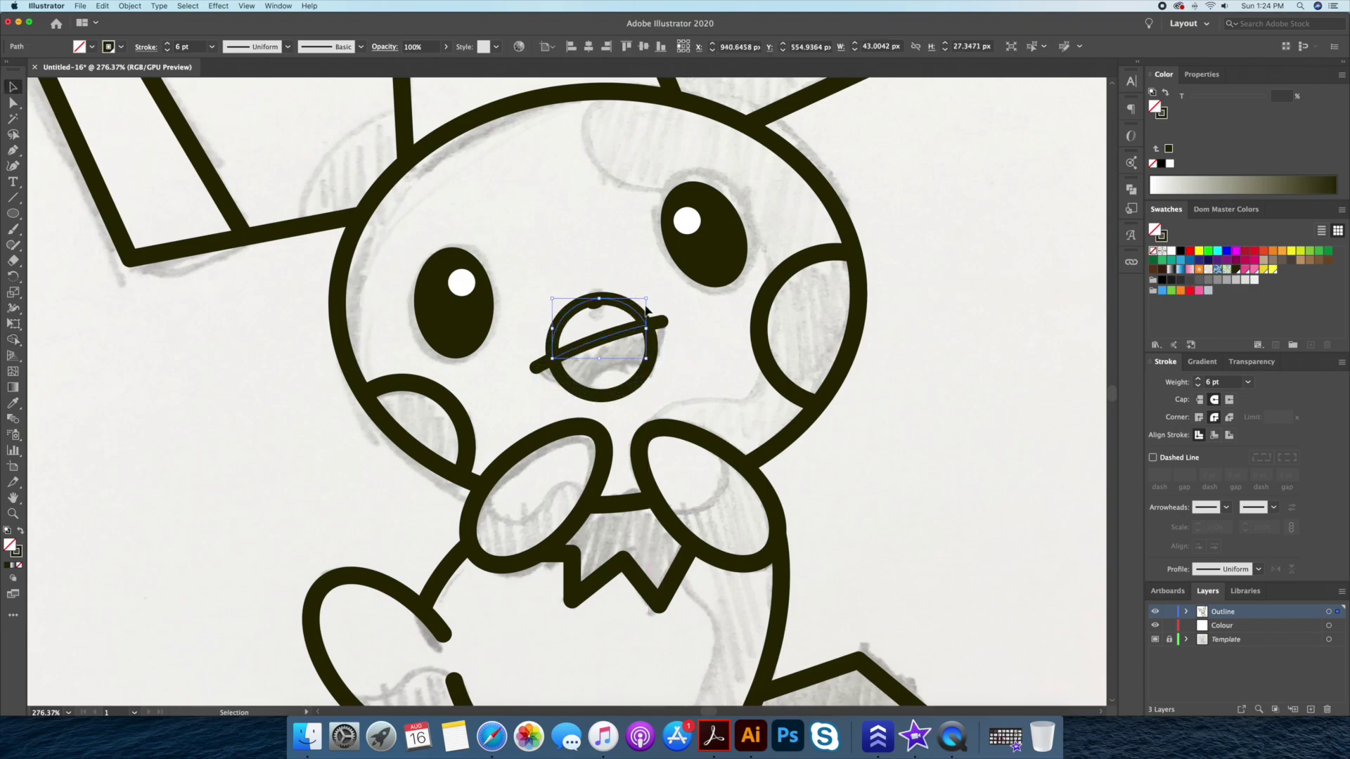
left_click(652, 343)
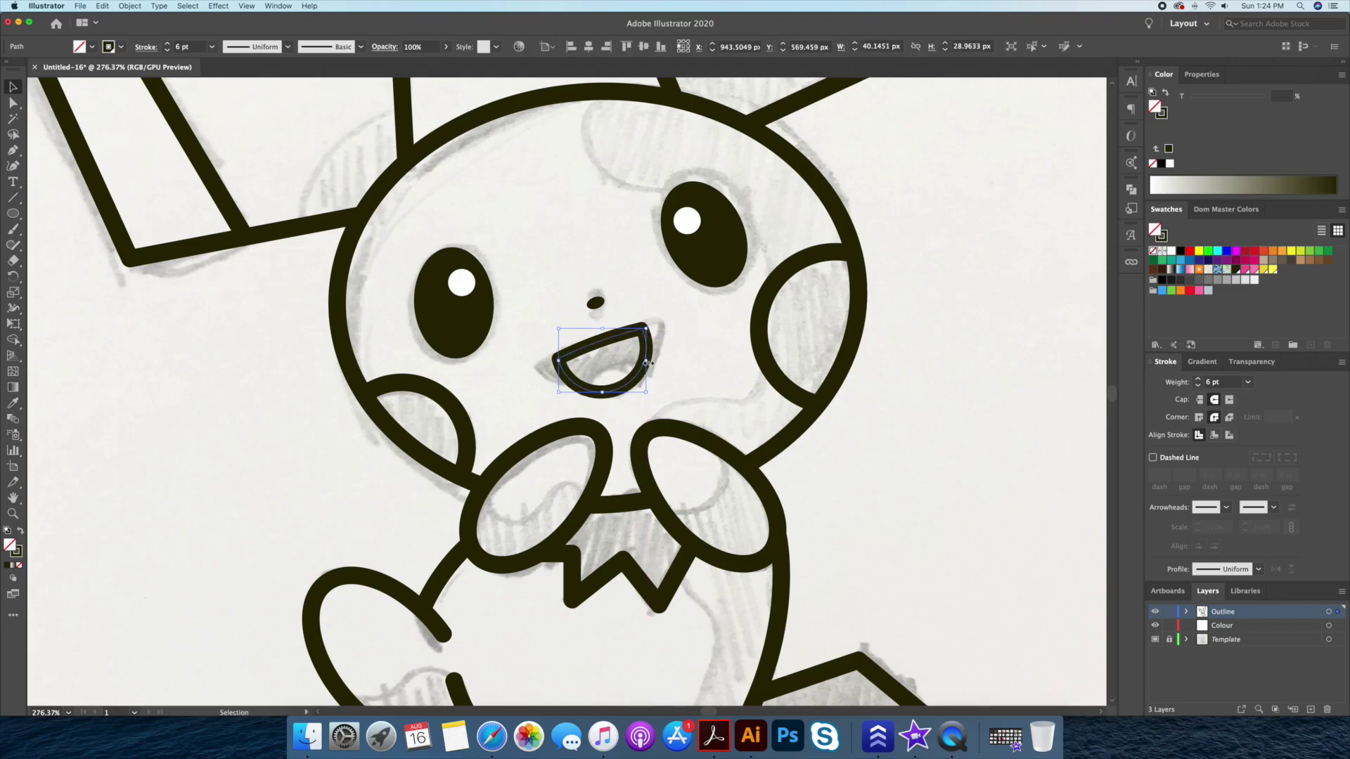
left_click(670, 340)
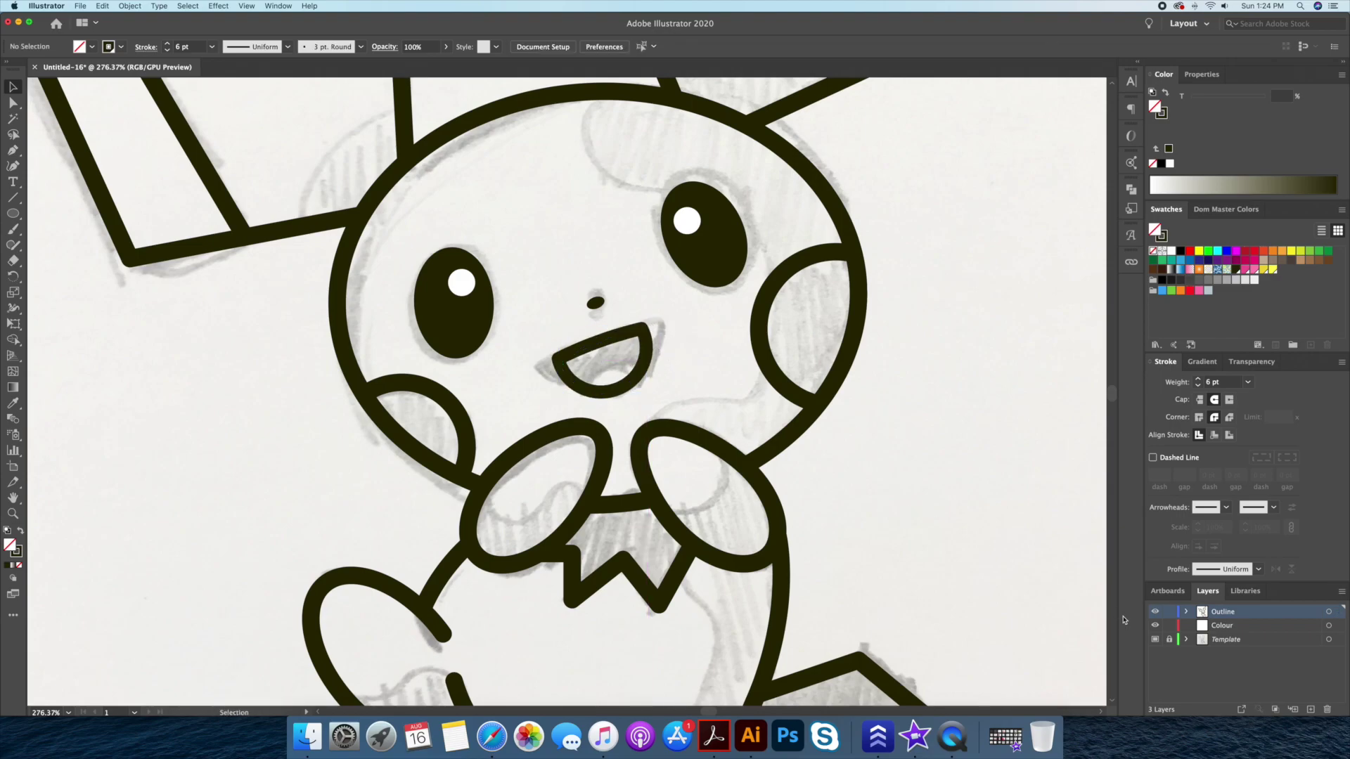
Add a white oval inside the mouth, trimmed to the mouth with Shape Builder.
left_click_drag(622, 412, 662, 422)
key("v")
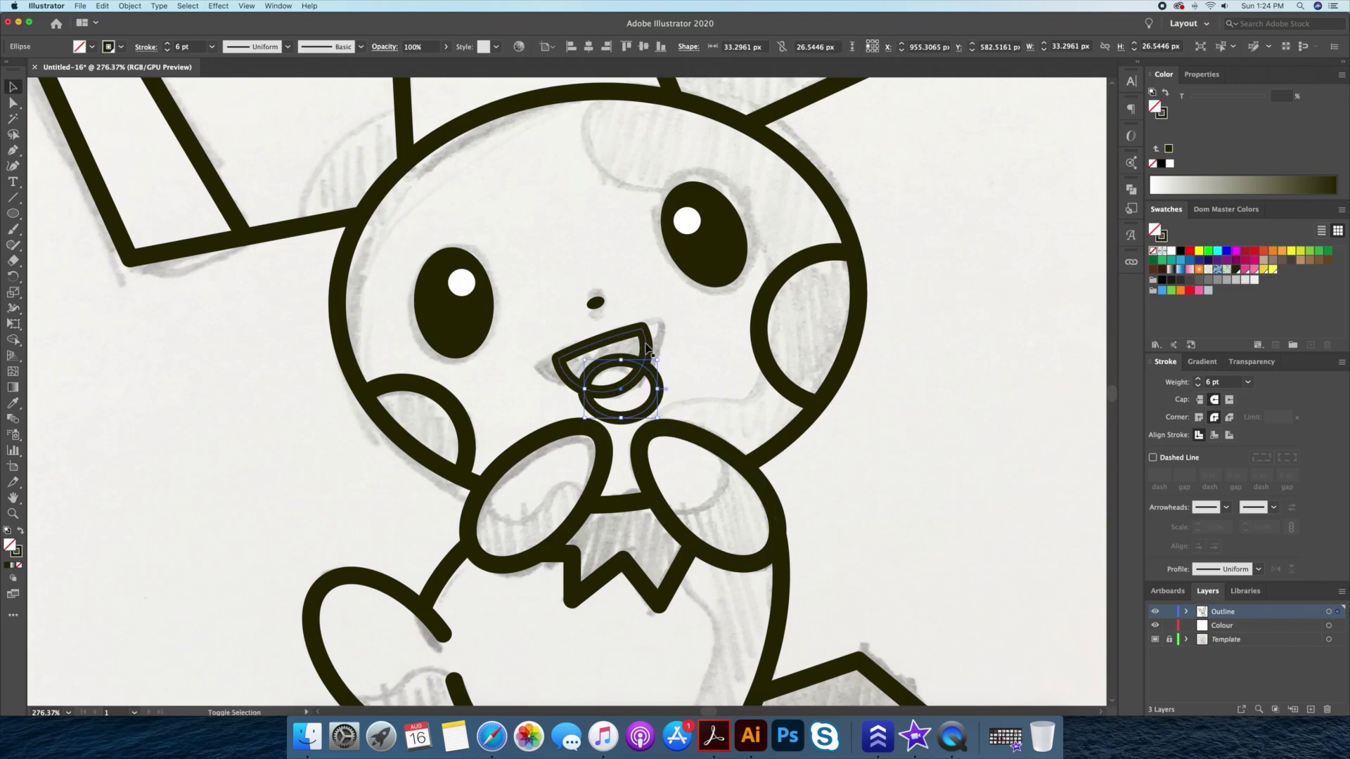
left_click(648, 345, "shift")
key("shift+m")
left_click(619, 415, "alt")
key("v")
left_click(612, 376)
left_click(1168, 92)
left_click(1170, 163)
key("shift+super+a")
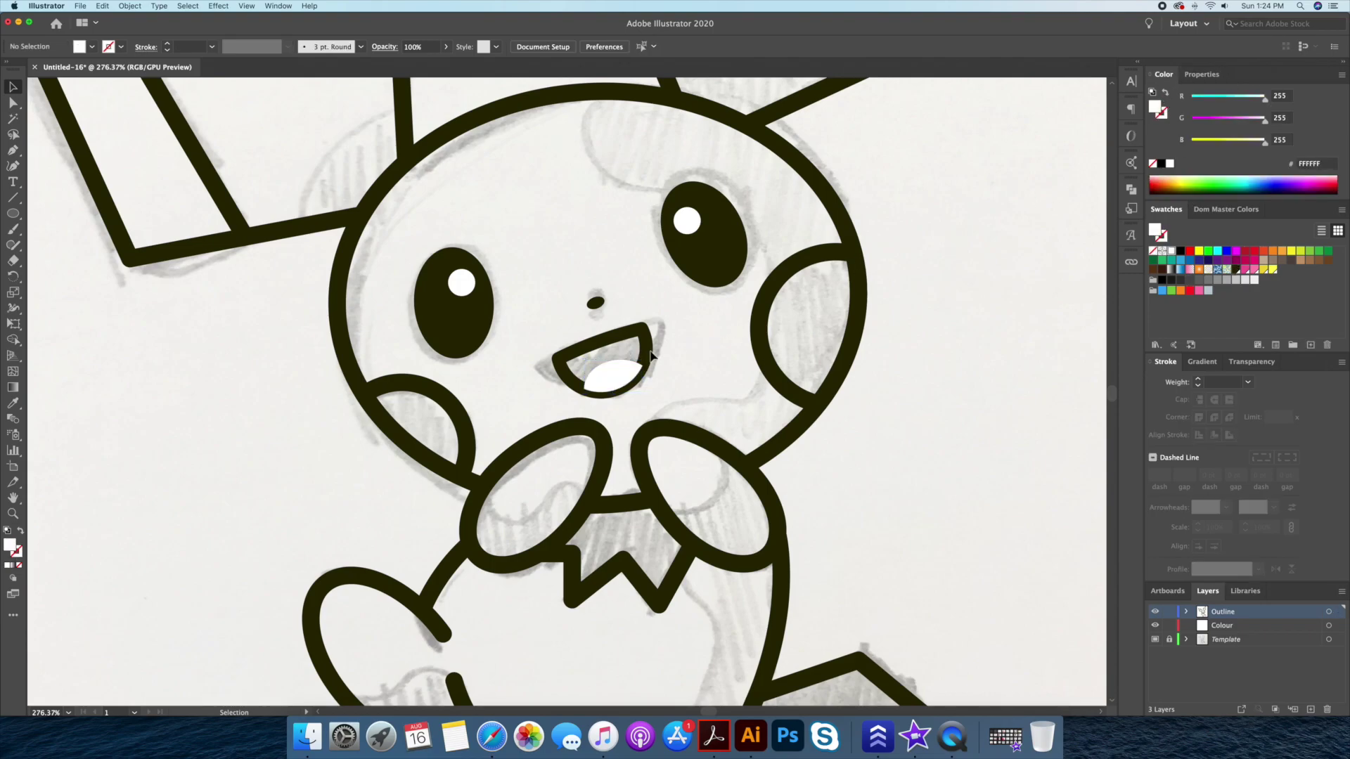
Fill the mouth shape dark and hide the pencil sketch.
left_click(648, 345)
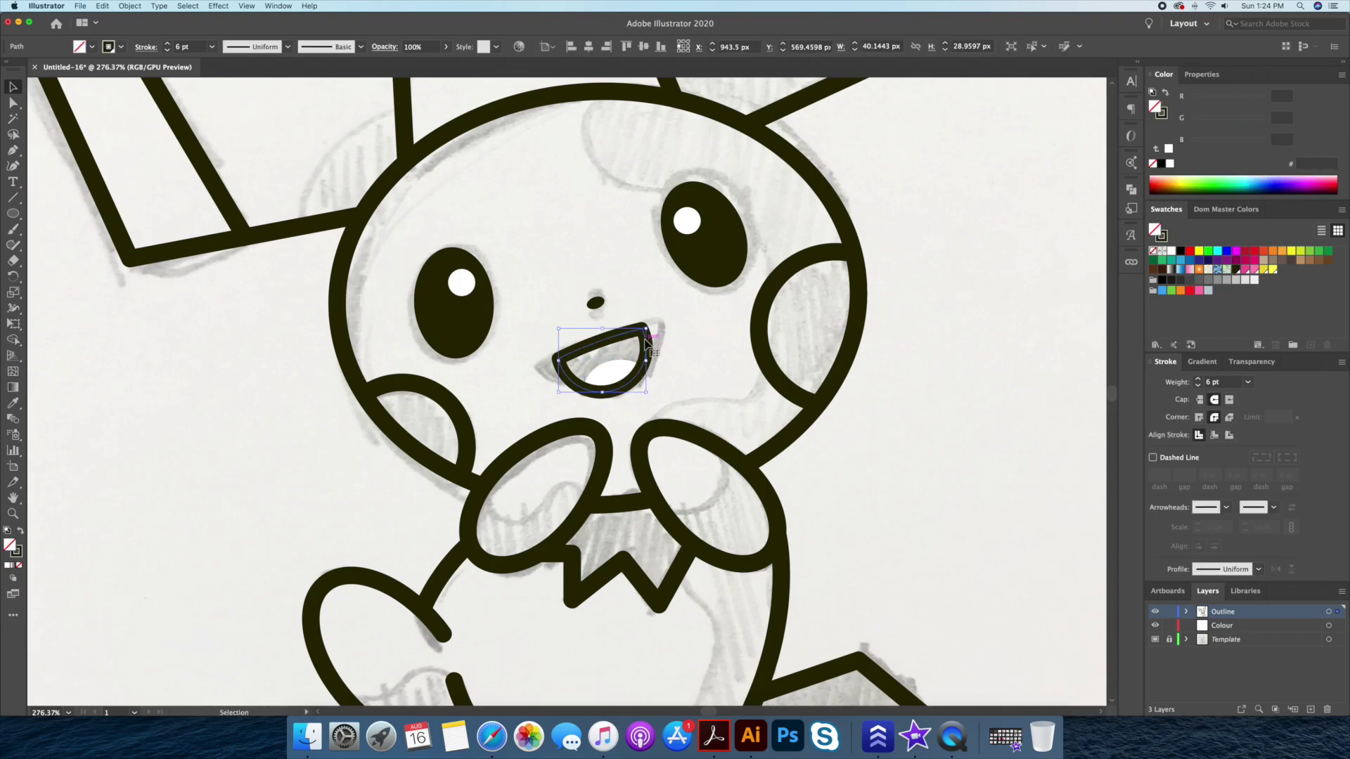
left_click(1167, 93)
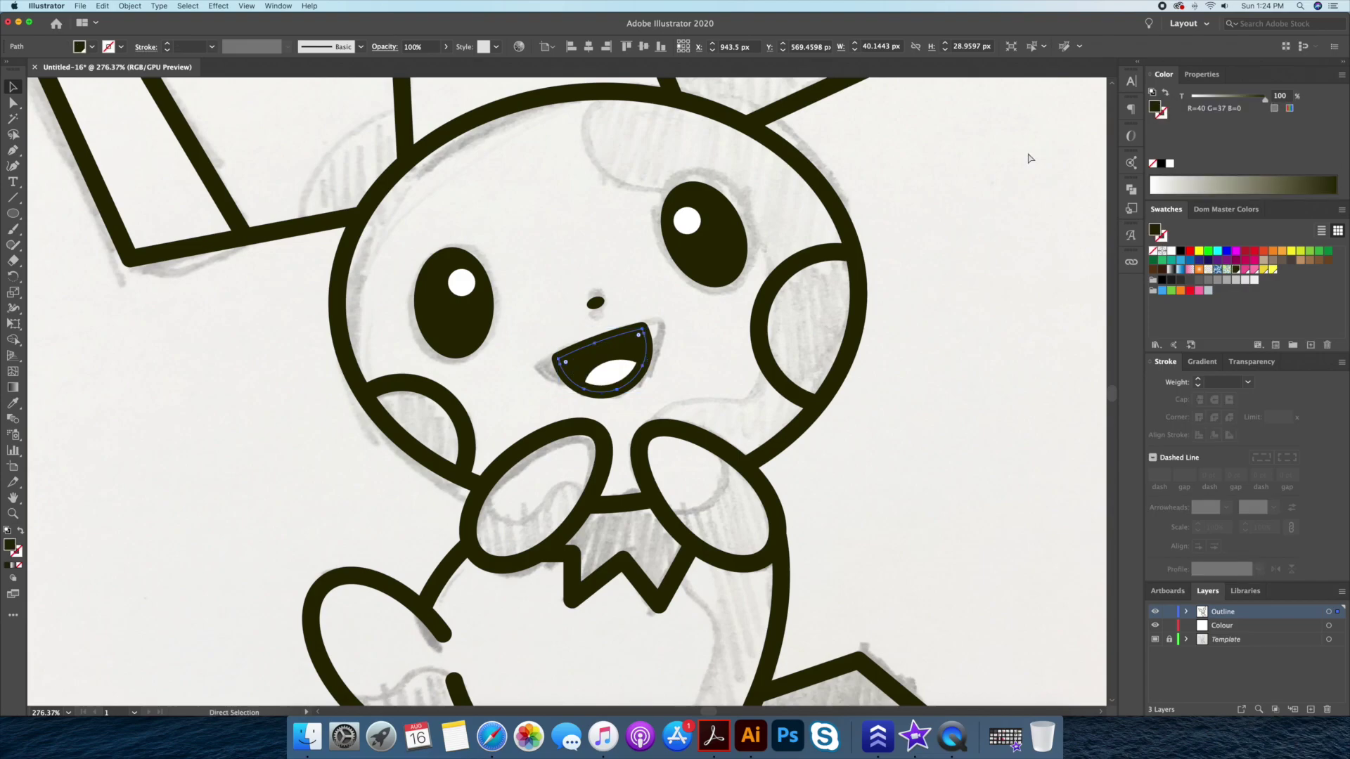
left_click(678, 330)
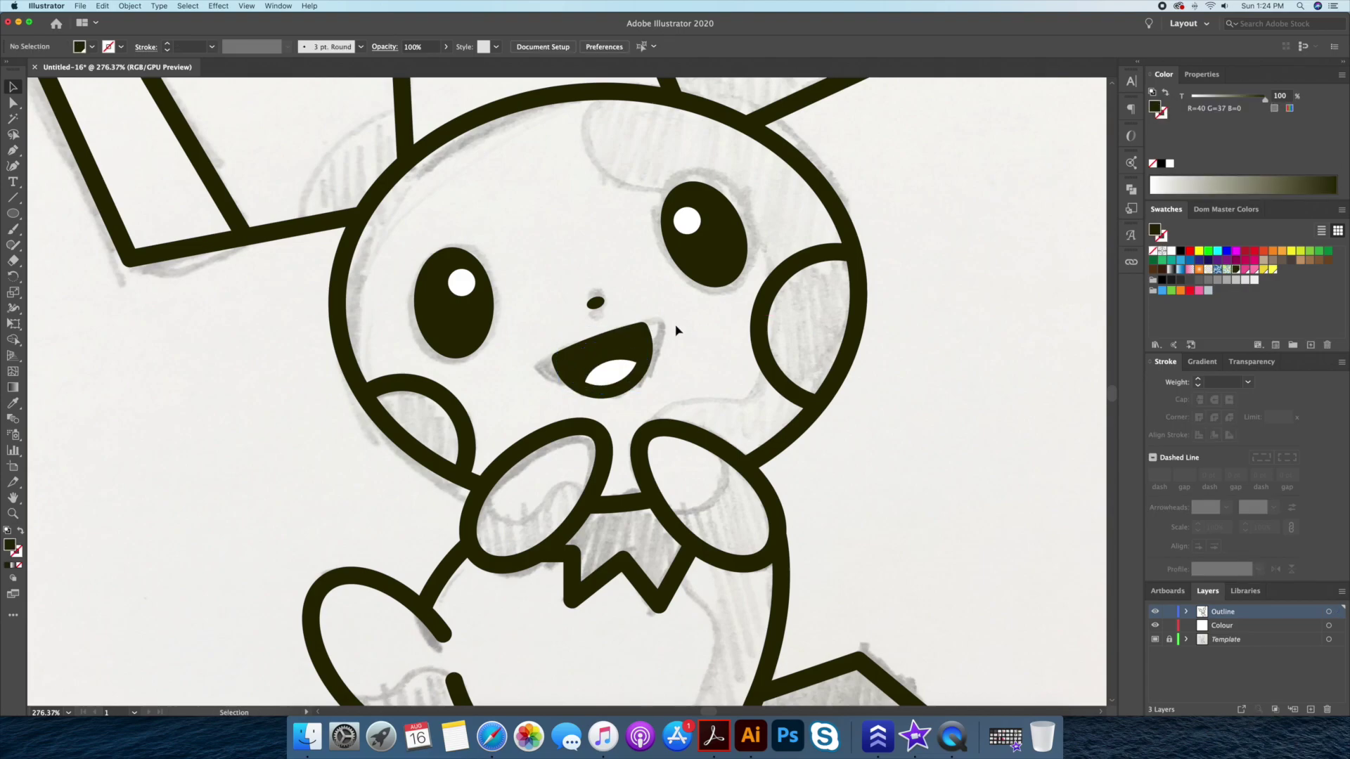
left_click(1156, 640)
Zoom out and scale the mouth up around its centre.
key("z")
left_click_drag(844, 543, 641, 382)
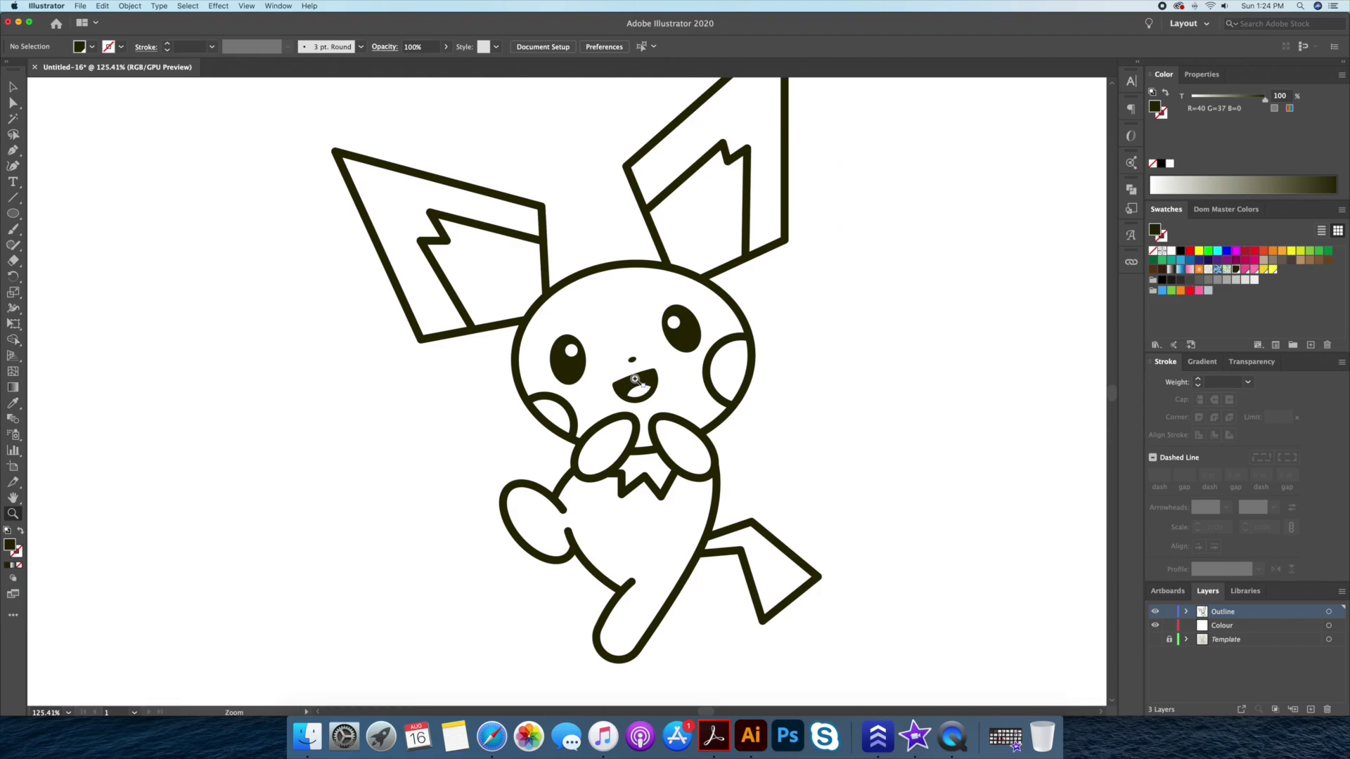
left_click(641, 382)
key("v")
left_click_drag(670, 369, 685, 373)
left_click(911, 251)
Set a dark stroke with no fill and draw short finger strokes on the raised paw.
scroll(910, 251, "down", 5)
scroll(769, 337, "down", 2)
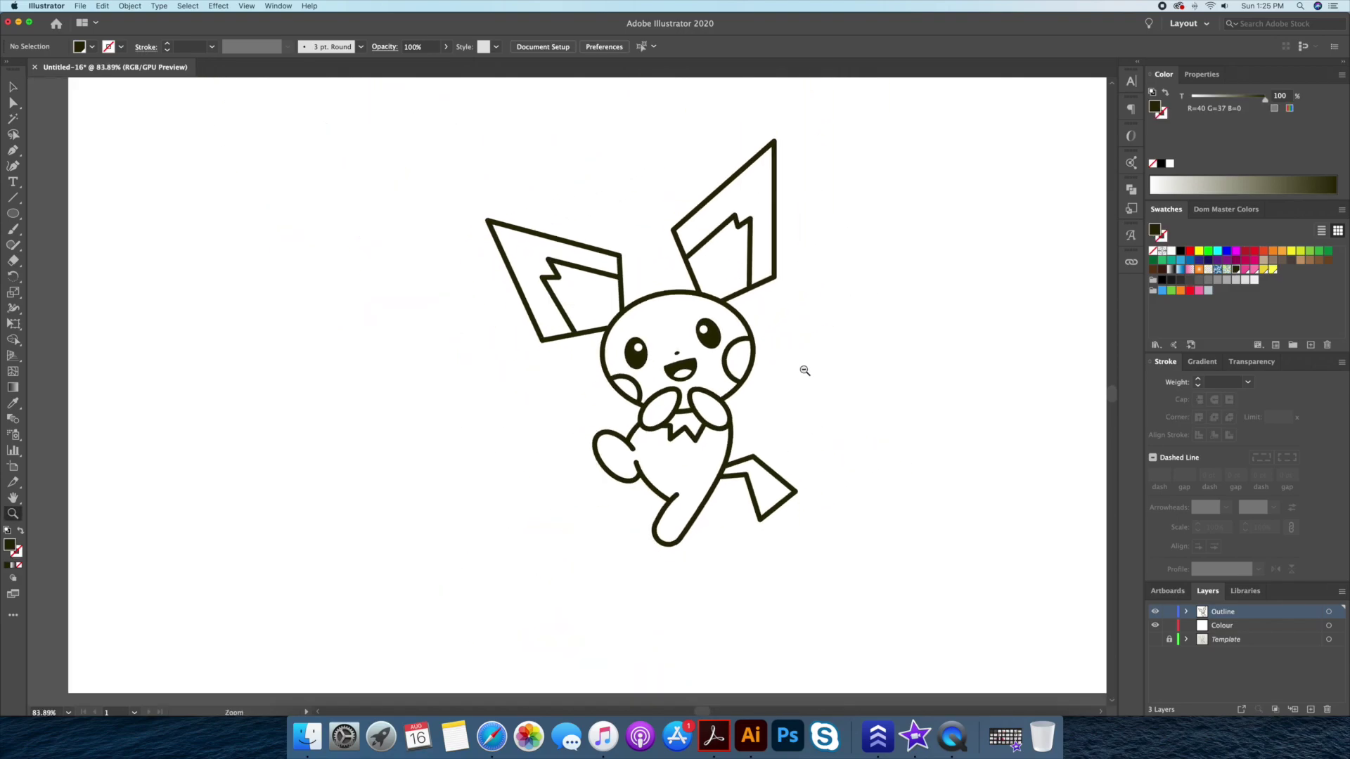
left_click_drag(652, 434, 693, 401)
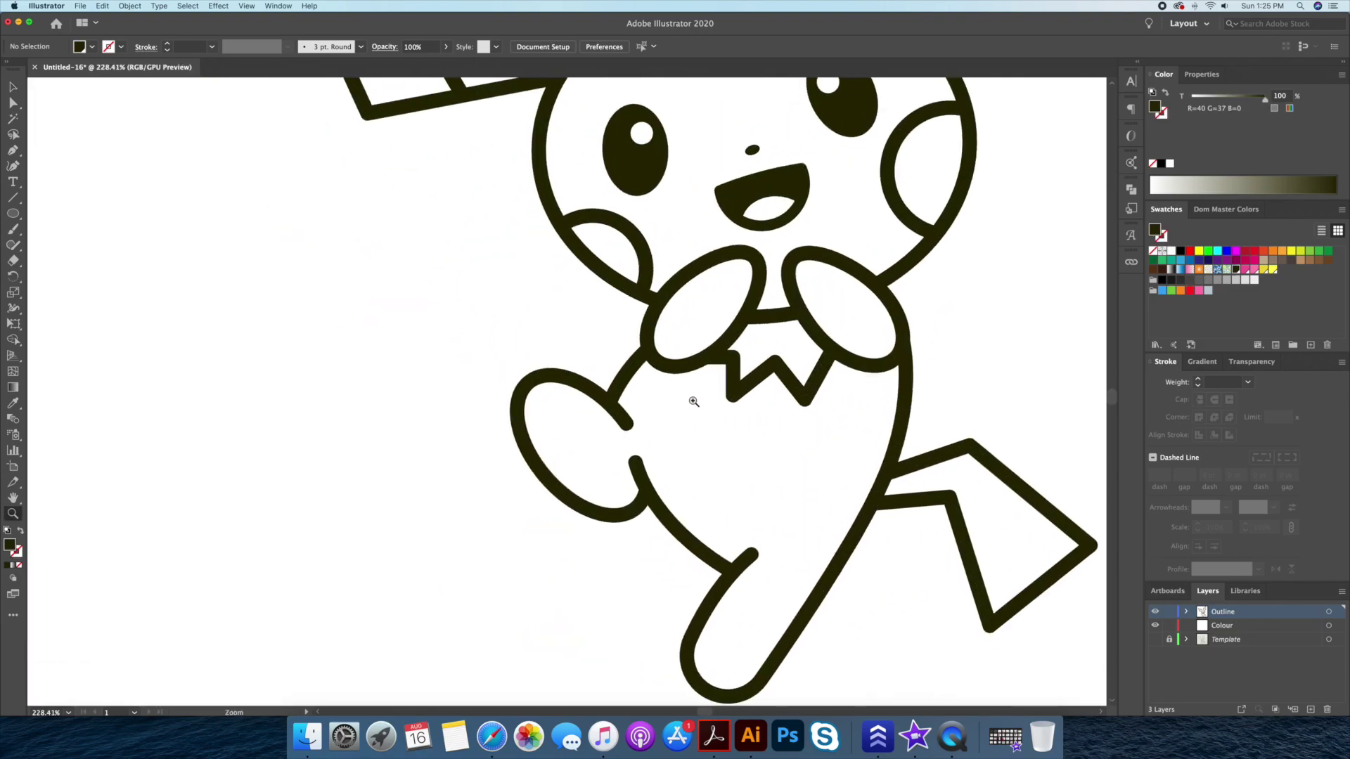
key("shift+x")
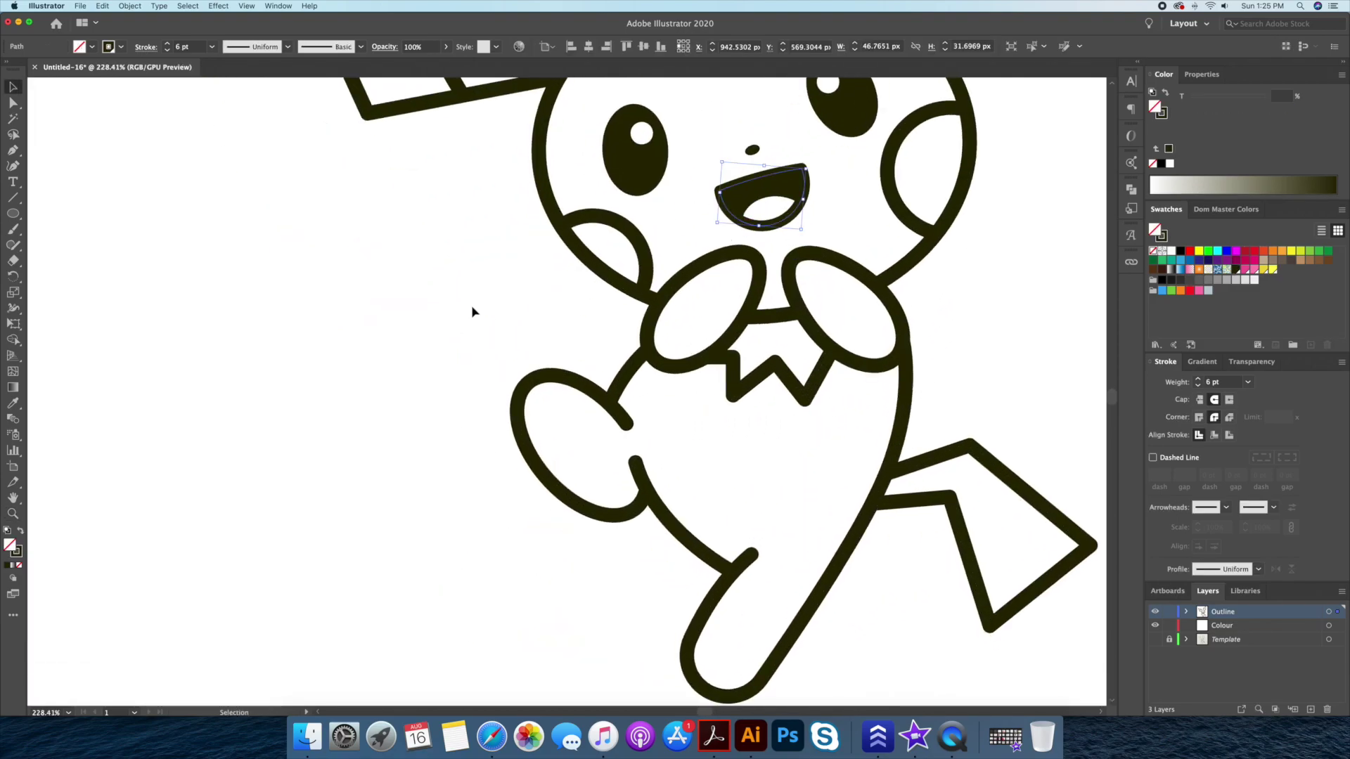
left_click_drag(545, 377, 562, 401)
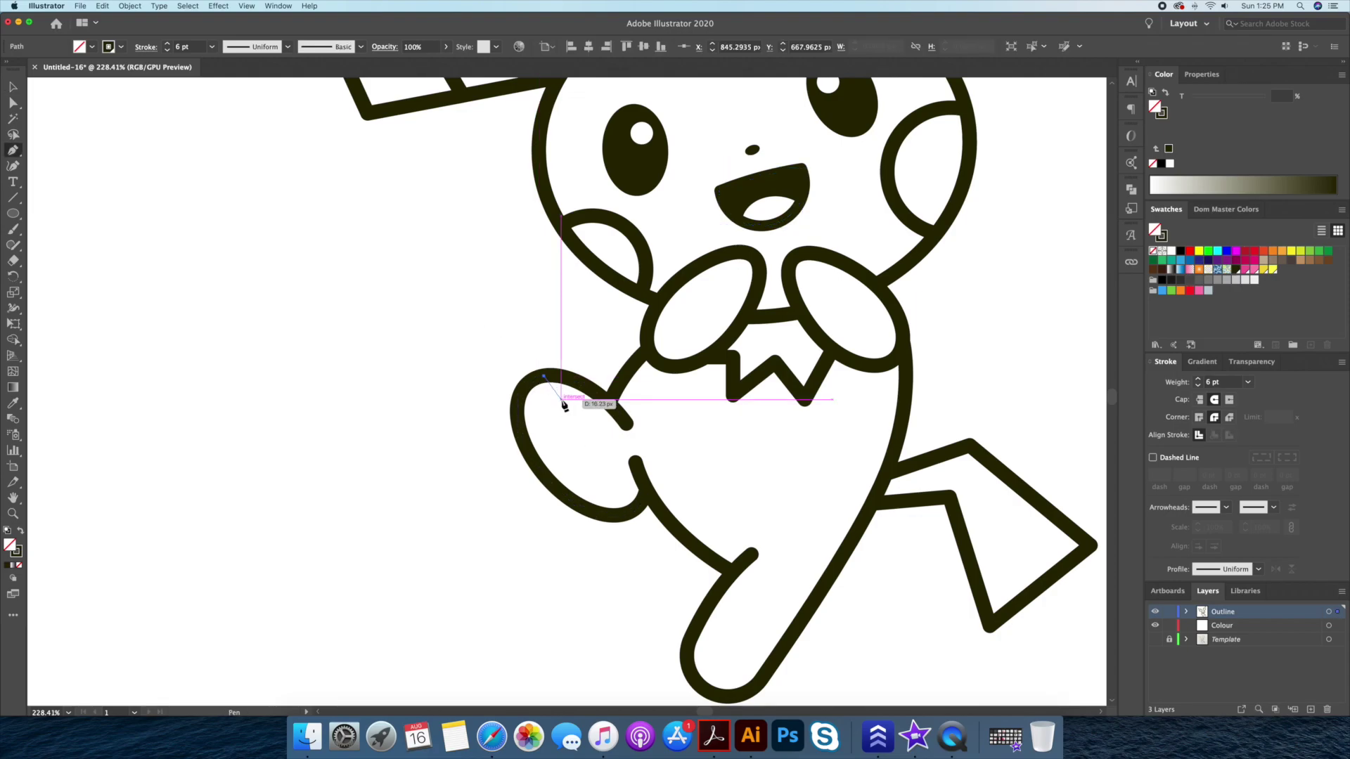
left_click_drag(521, 395, 541, 423)
scroll(532, 394, "up", 5)
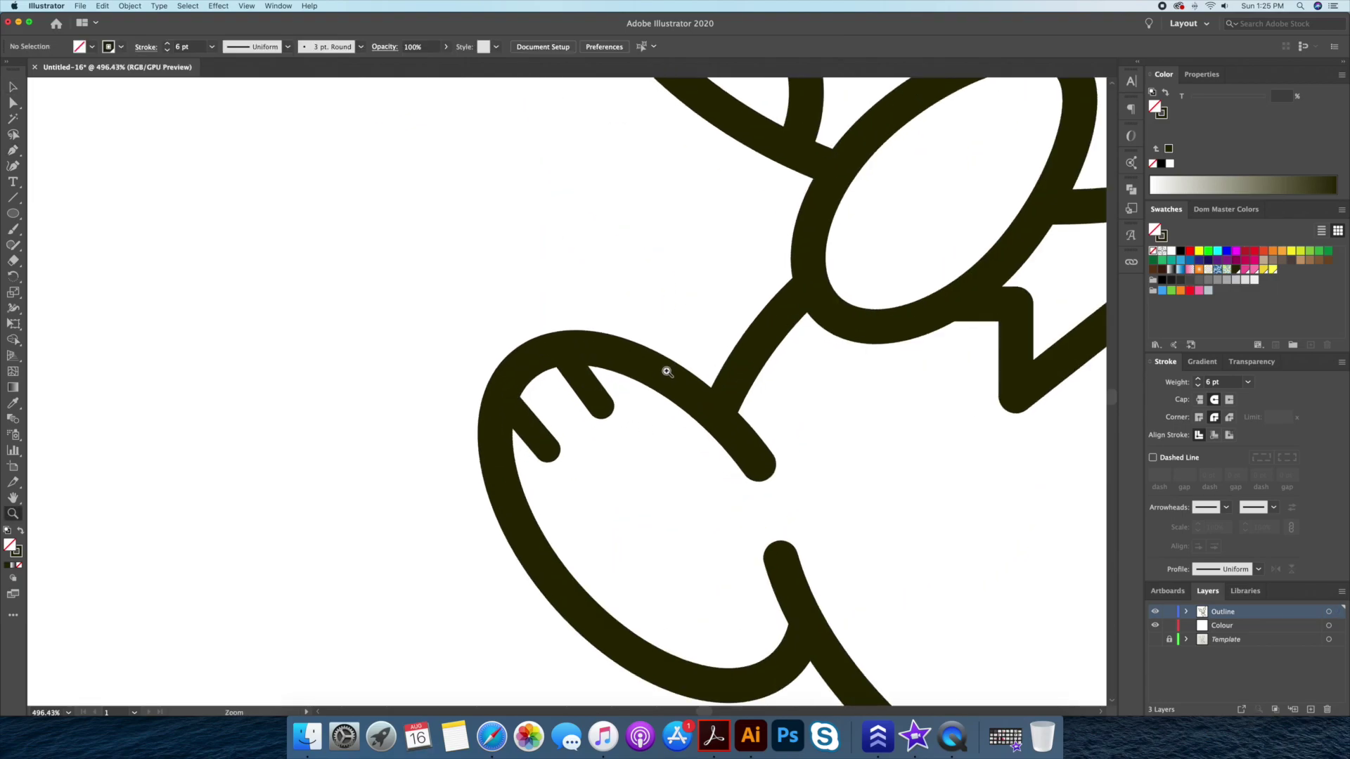
Bend the finger strokes into curves with the Curvature tool.
key("a")
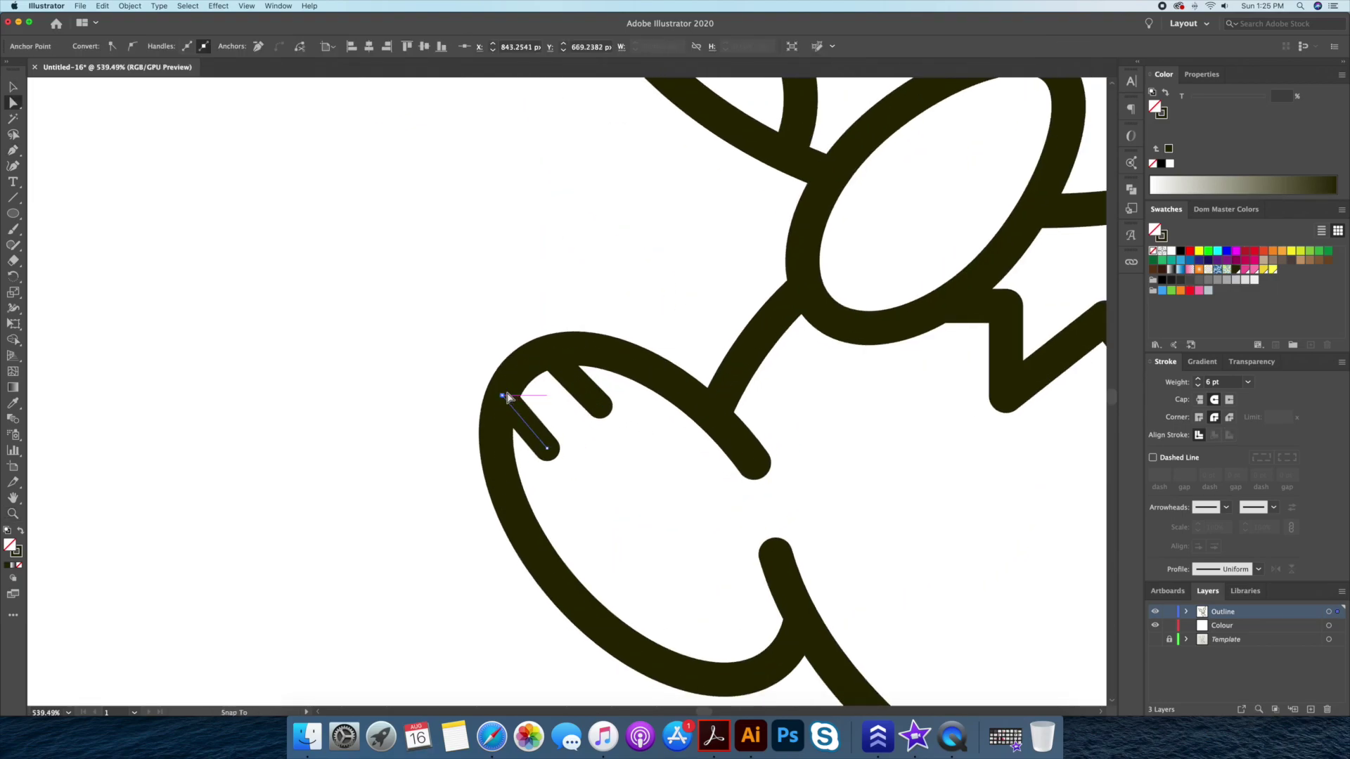
key("z")
left_click_drag(512, 406, 686, 341)
left_click(601, 320, "super")
key("shift+grave")
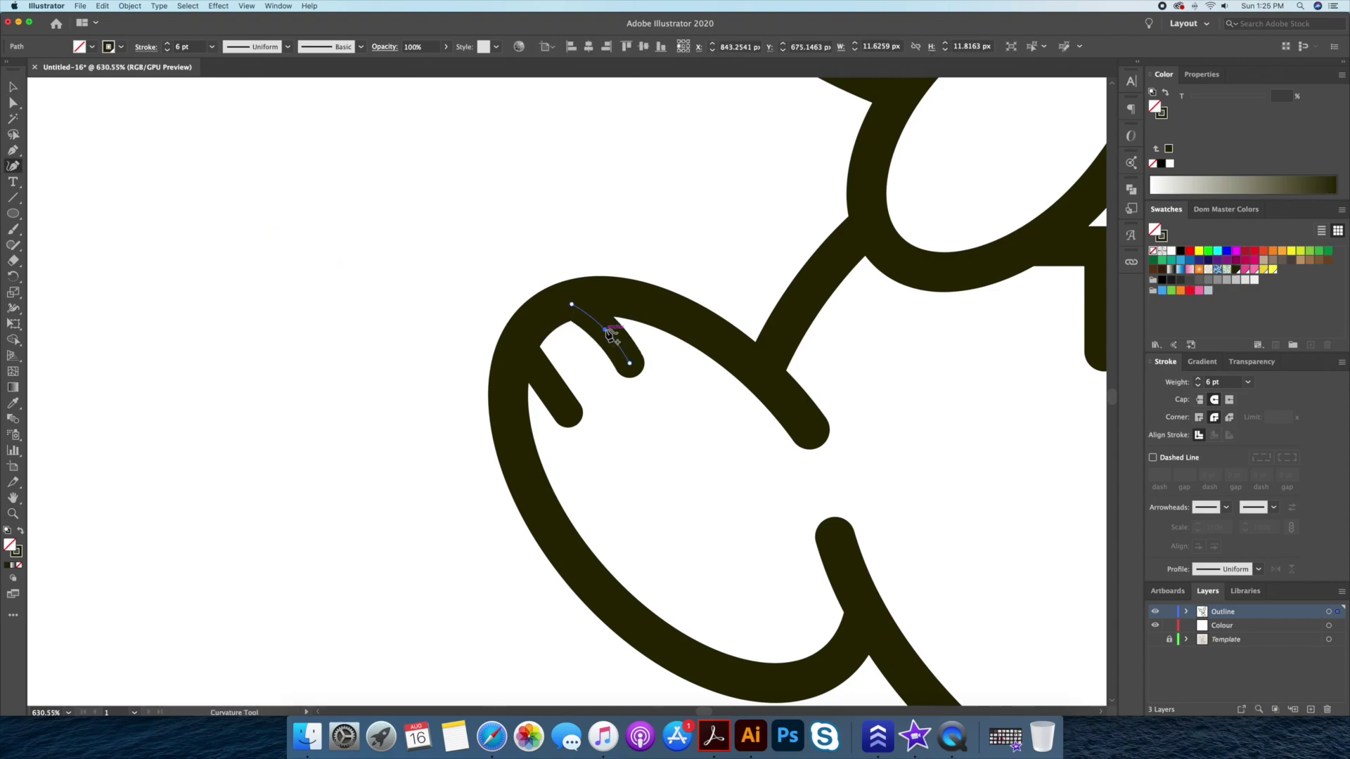
left_click(544, 378)
key("v")
left_click(654, 401)
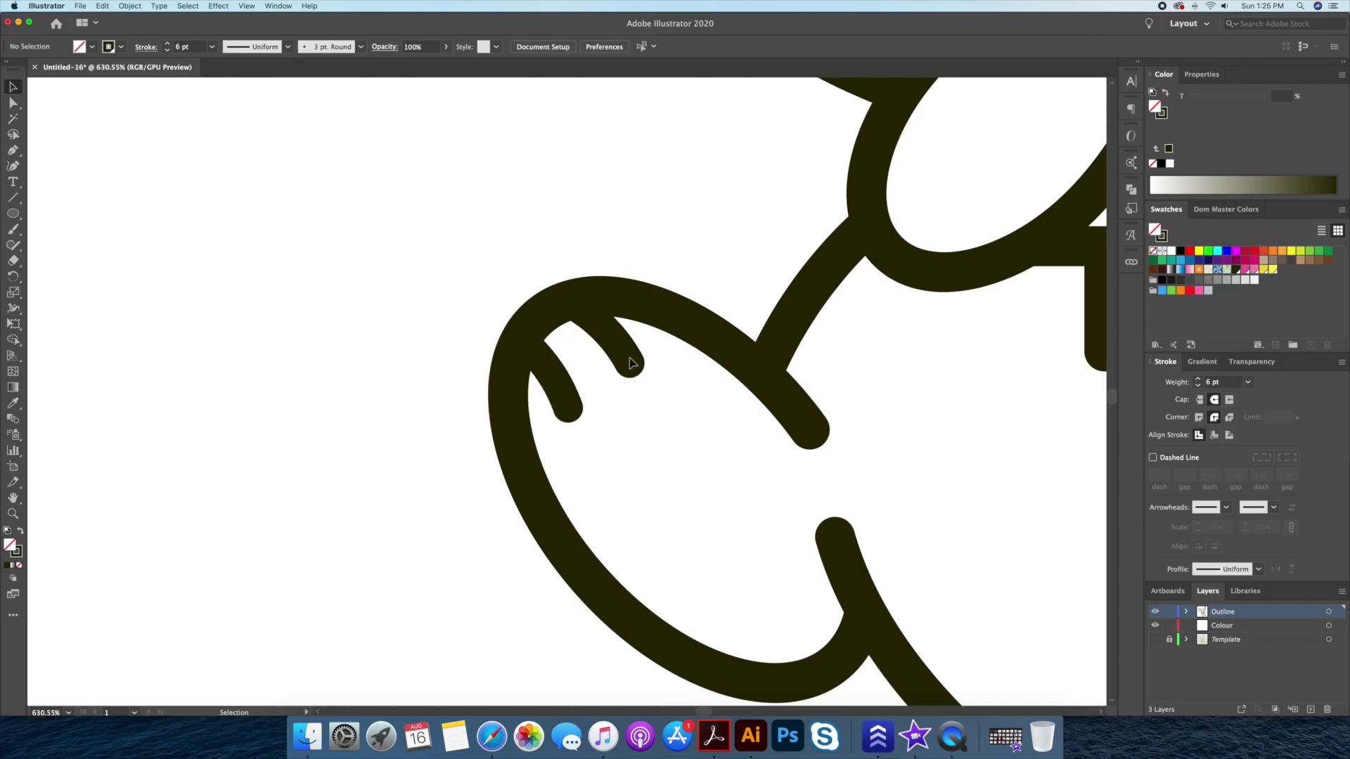
key("z")
left_click(515, 399, "alt")
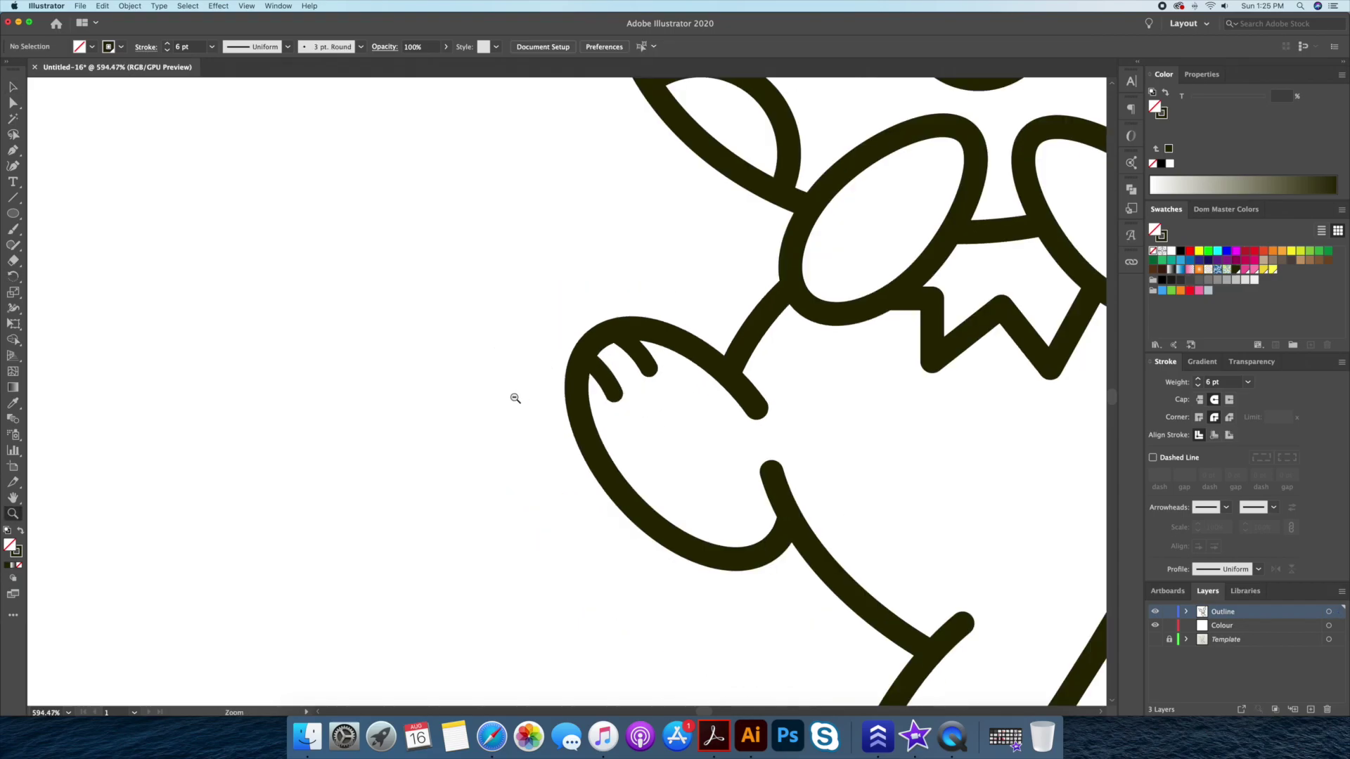
left_click_drag(648, 530, 741, 502)
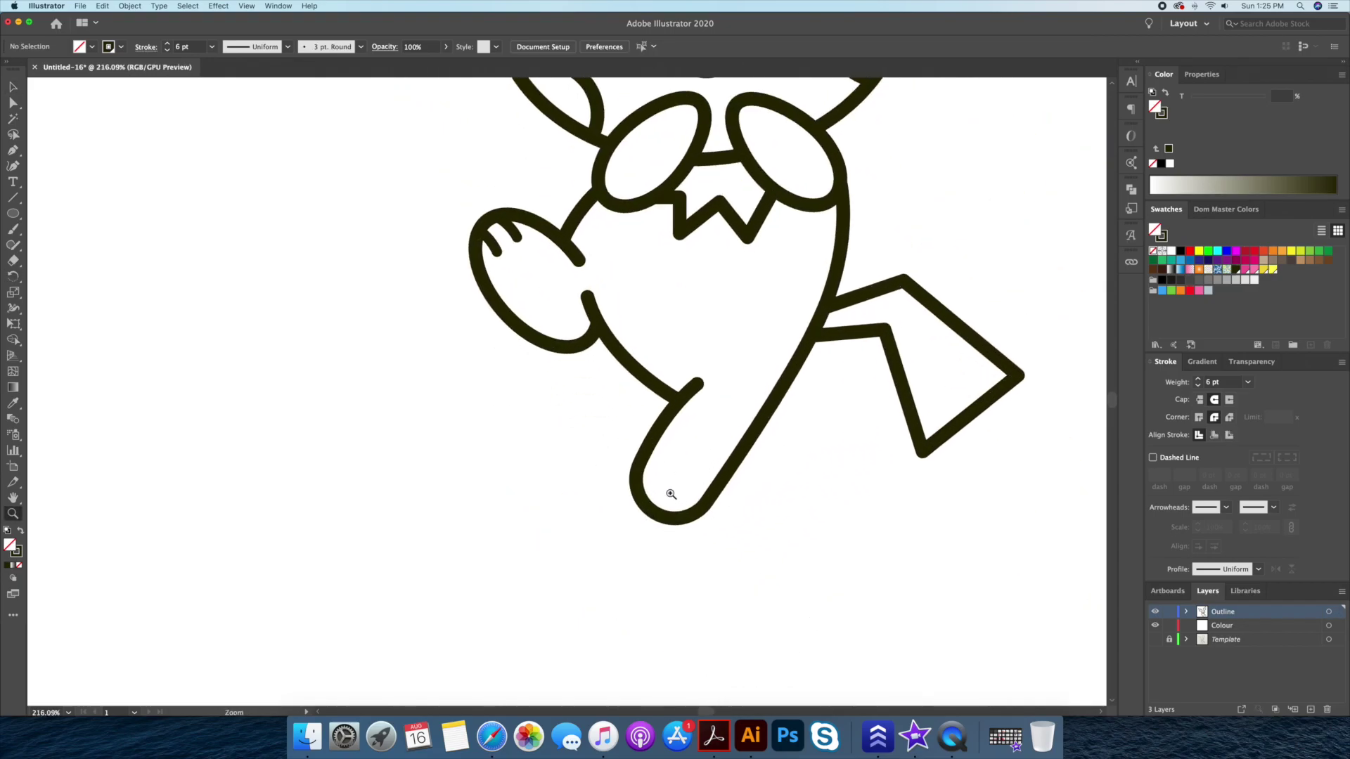
Paste a copy of the finger stroke onto the foot and rotate it as a toe mark.
left_click(675, 492)
key("v")
key("ctrl+f")
mouse_move(723, 464)
left_mouse_down()
mouse_move(724, 449)
mouse_move(692, 492)
mouse_move(675, 478)
left_mouse_up()
Add a second toe mark, then isolate the head circle outline for editing.
key("ctrl+0")
scroll(696, 396, "down", 3)
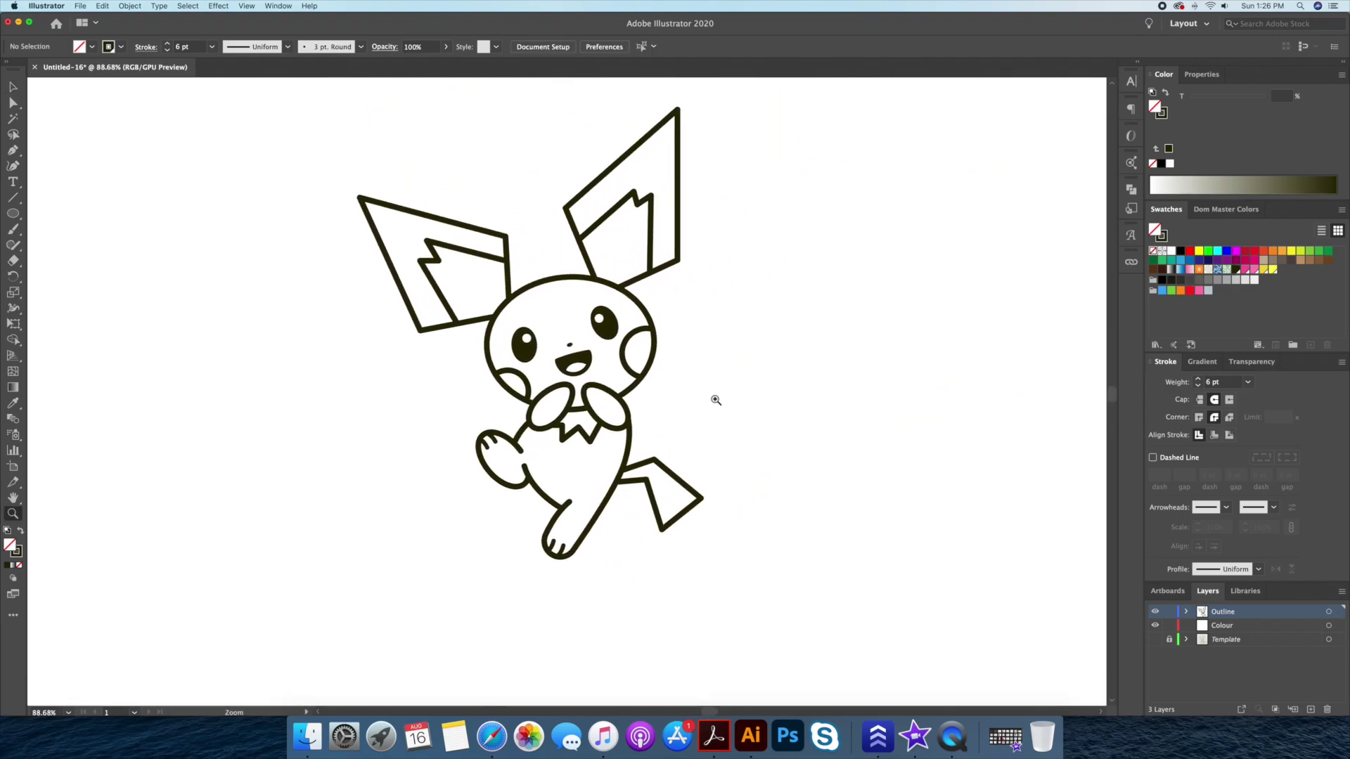
left_click(588, 349)
double_click(564, 356)
Delete a short piece of the head circle where the left ear meets it.
left_click(581, 362)
key("ctrl+plus")
key("p")
left_click(582, 350)
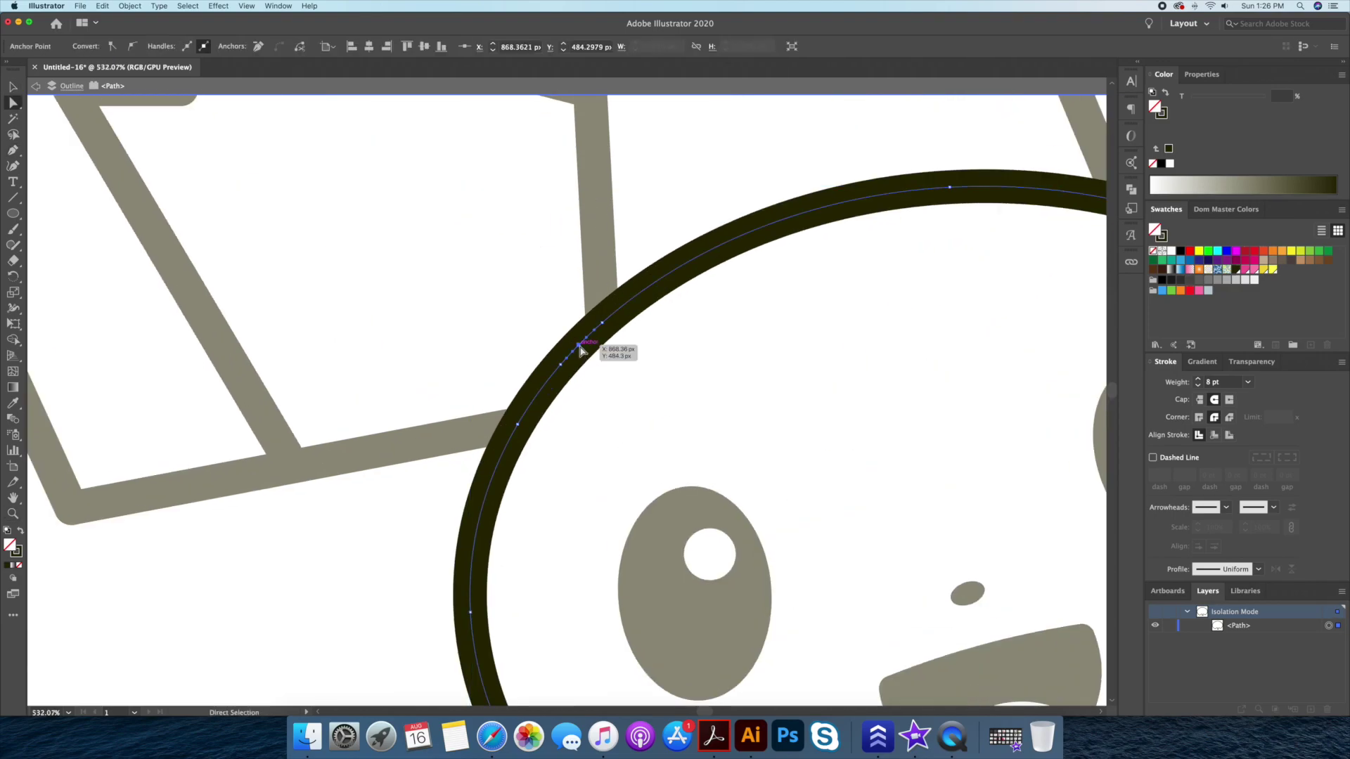
key("Delete")
key("v")
left_click(597, 255)
double_click(705, 335)
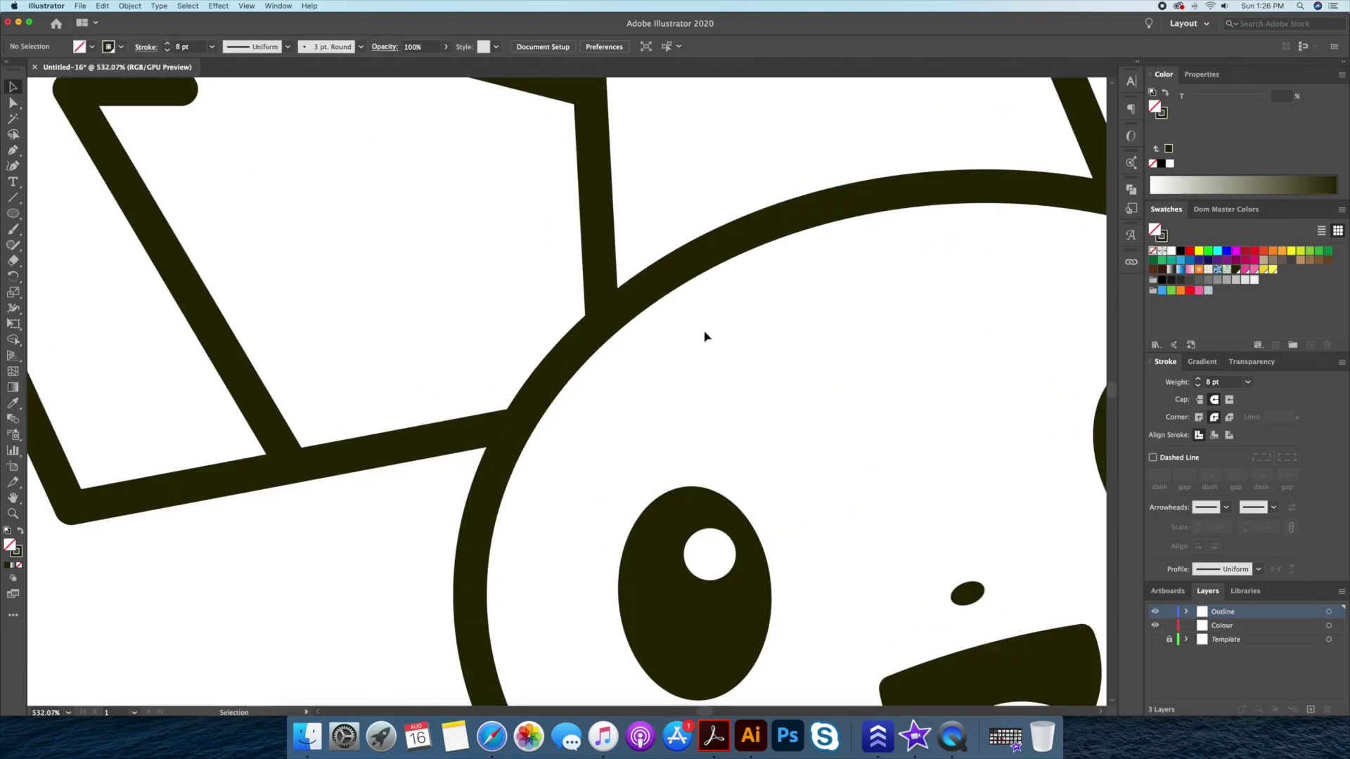
Remove the ear outline's corner segment that overlaps the head.
double_click(599, 265)
key("p")
left_click(582, 349)
key("Delete")
key("Escape")
key("z")
left_click(642, 362, "alt")
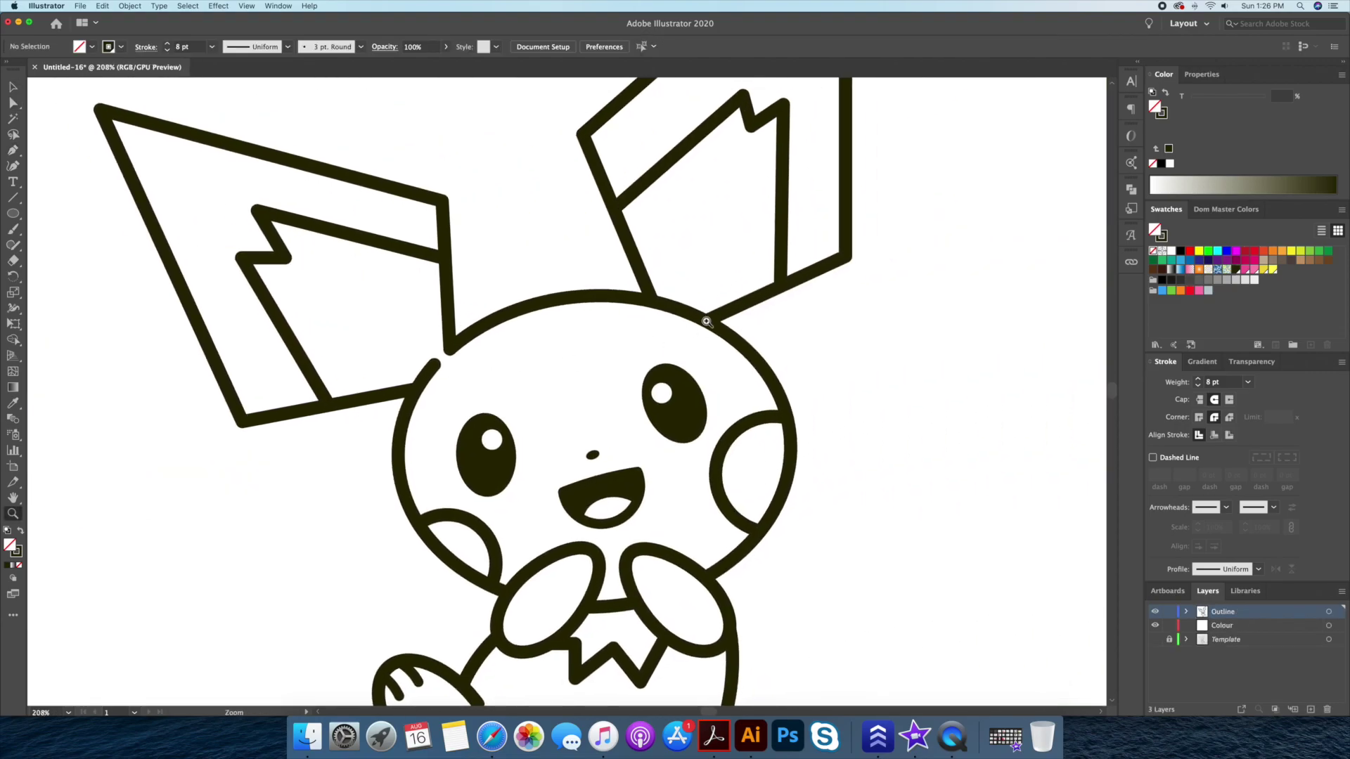
left_click_drag(642, 361, 666, 349)
Open the V-shaped ear outline by deleting a point on its curved base.
key("v")
left_click(666, 349)
double_click(666, 350)
key("p")
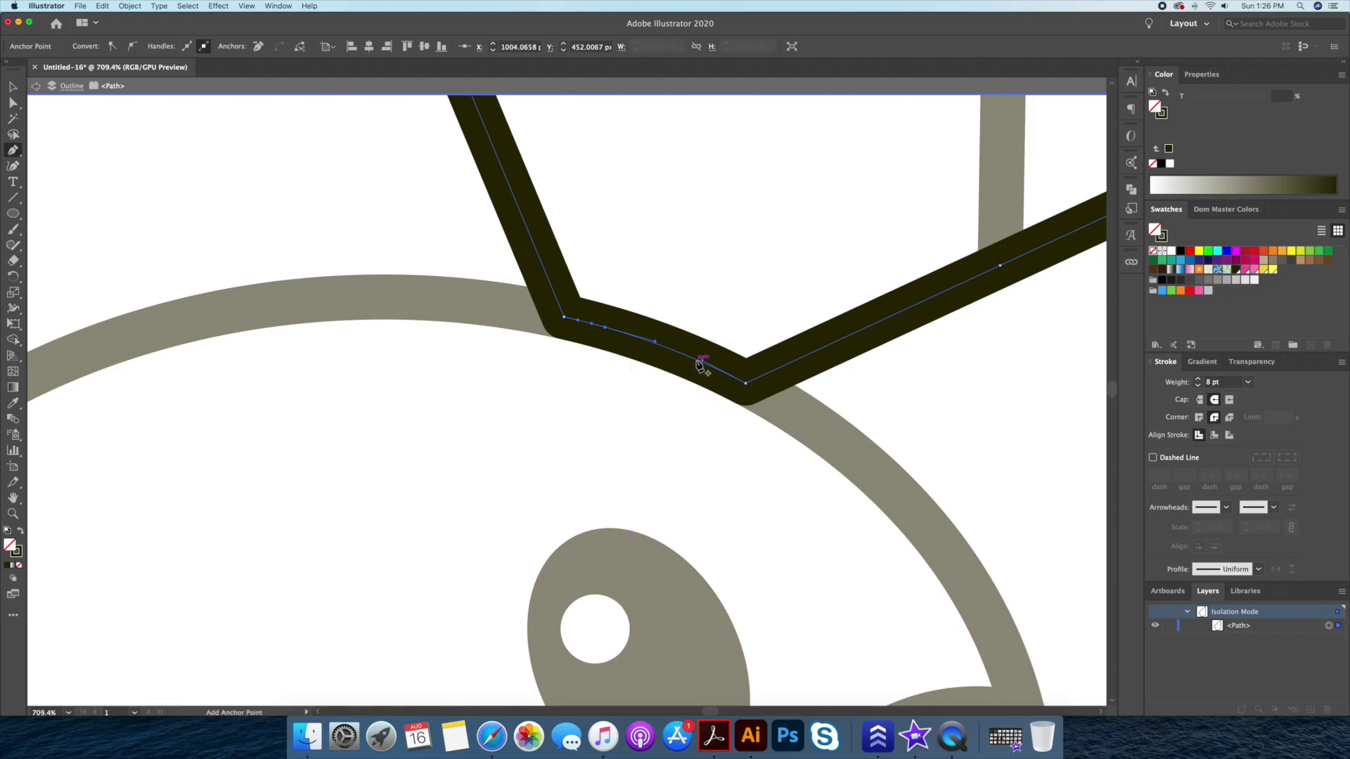
left_click(684, 355)
key("BackSpace")
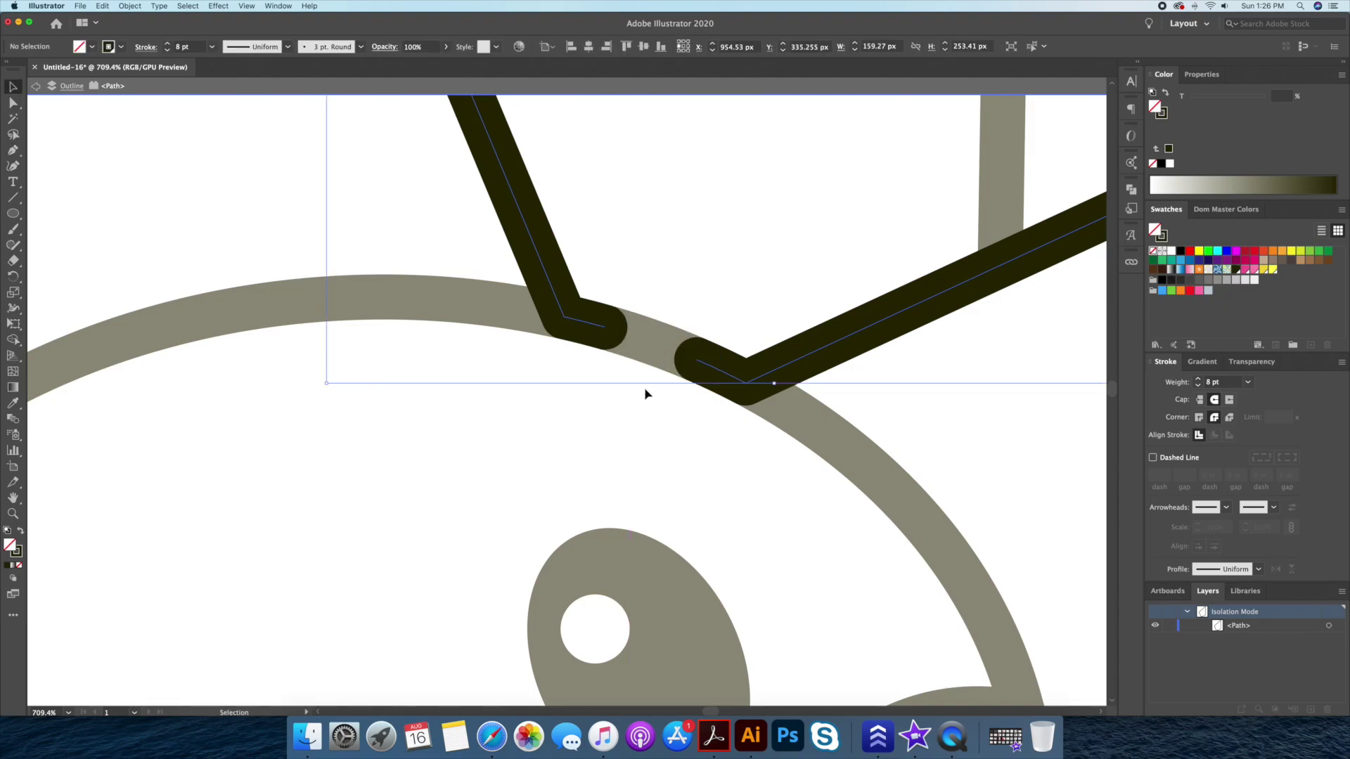
key("Escape")
Delete an anchor on the head curve to break it under the ear.
key("v")
left_click(662, 352)
double_click(663, 351)
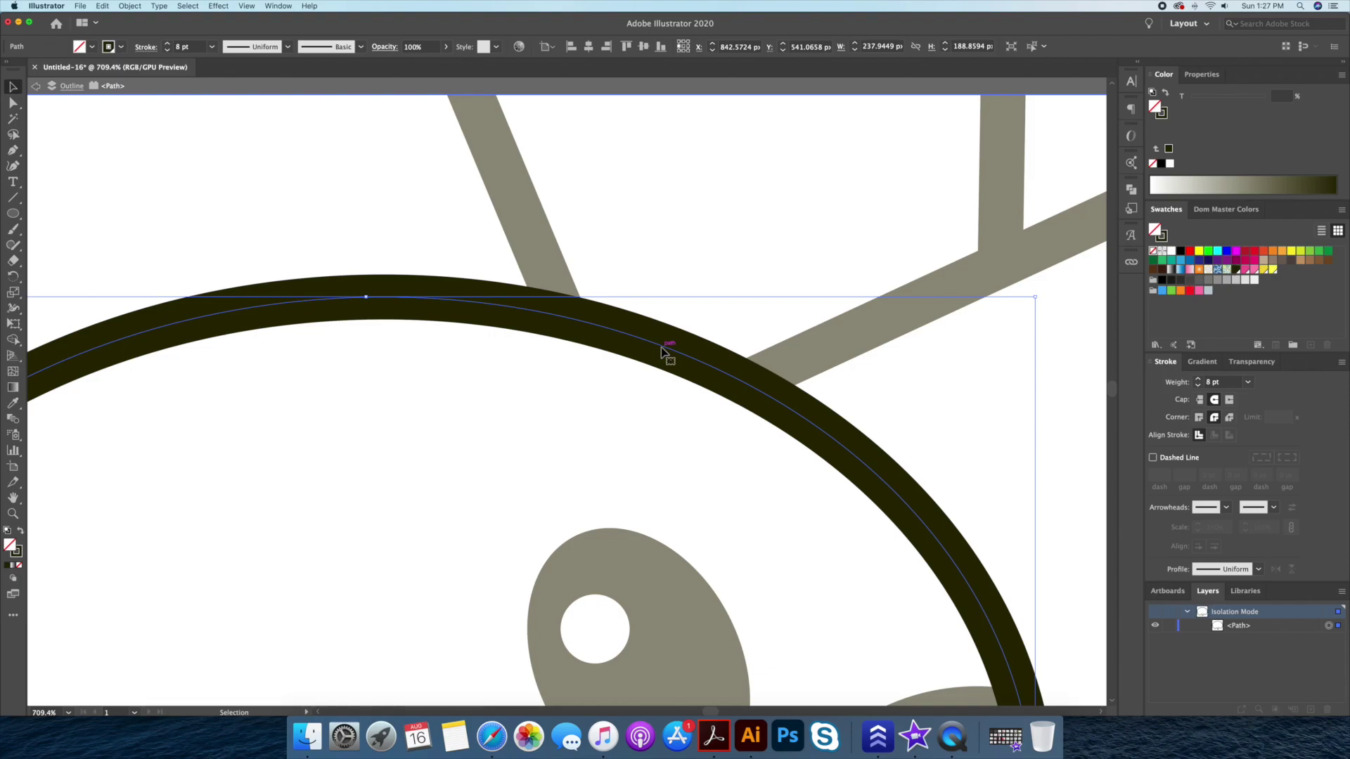
key("p")
key("BackSpace")
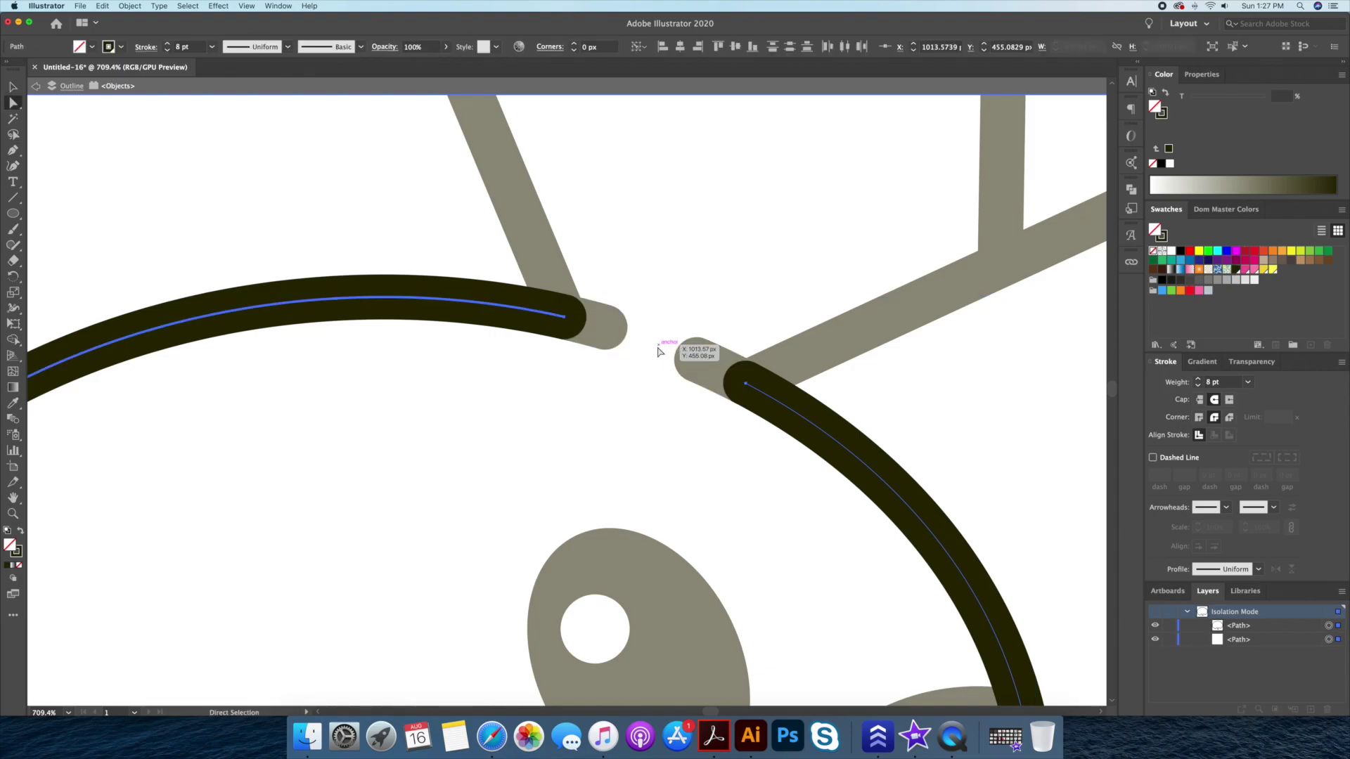
key("Escape")
Make both cheeks solid dark by swapping their stroke to fill.
scroll(658, 422, "down", 5)
scroll(564, 438, "down", 3)
scroll(617, 390, "down", 2)
scroll(617, 390, "down", 1)
scroll(617, 391, "up", 3)
key("v")
left_click(495, 410)
left_click(746, 396, "shift")
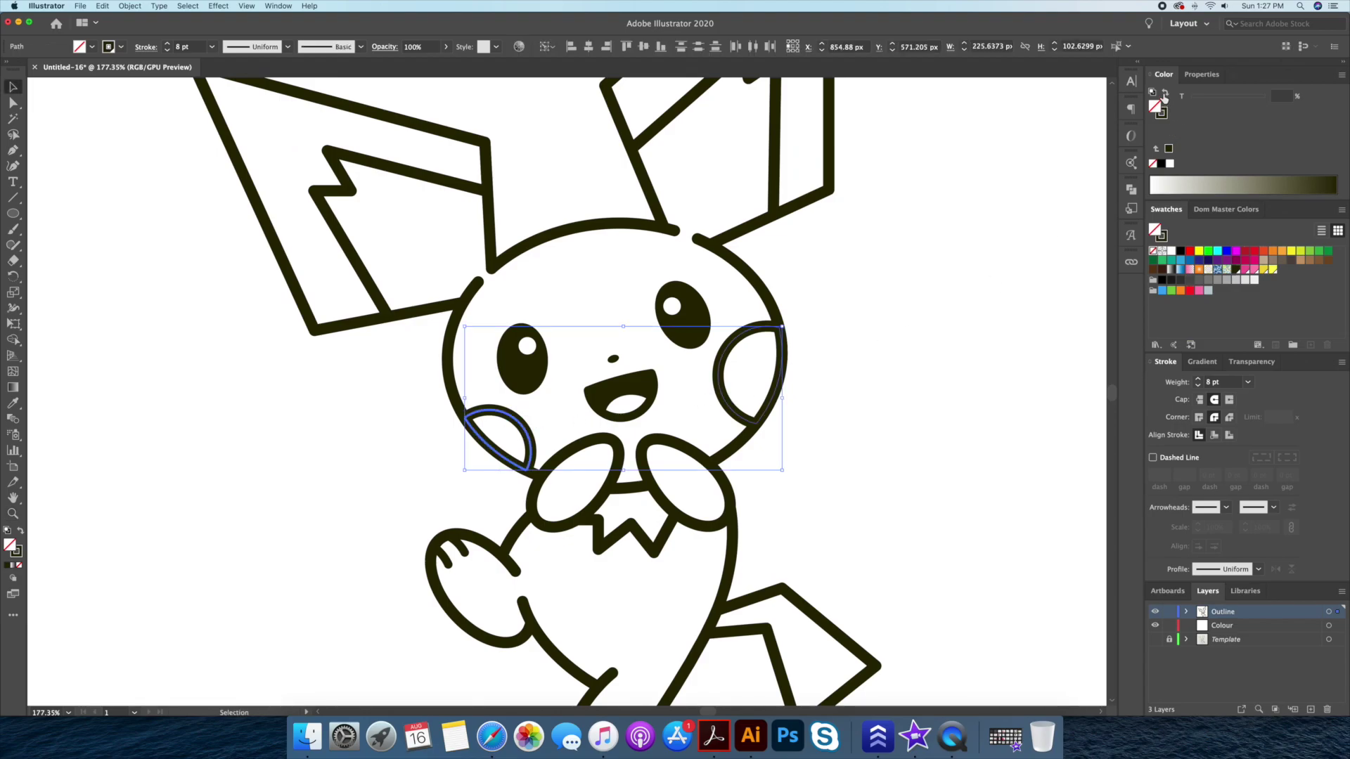
key("shift+x")
left_click(926, 301)
Zoom and pan out to view the whole line drawing.
key("z")
scroll(790, 507, "down", 2)
left_click_drag(789, 507, 732, 527)
scroll(731, 528, "down", 2)
scroll(687, 501, "up", 2)
scroll(633, 468, "up", 1)
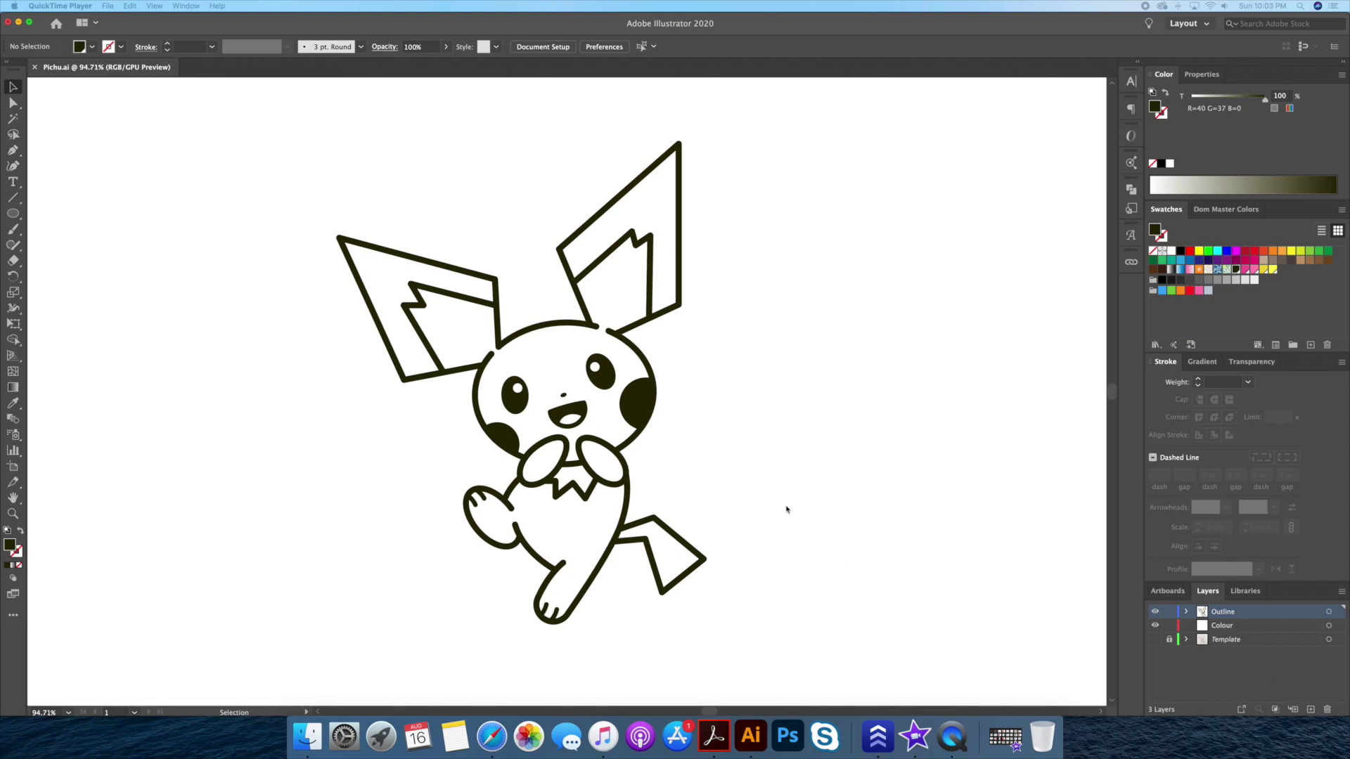
Turn on the Template layer's visibility so the pencil sketch shows behind the outlines.
left_click(1154, 639)
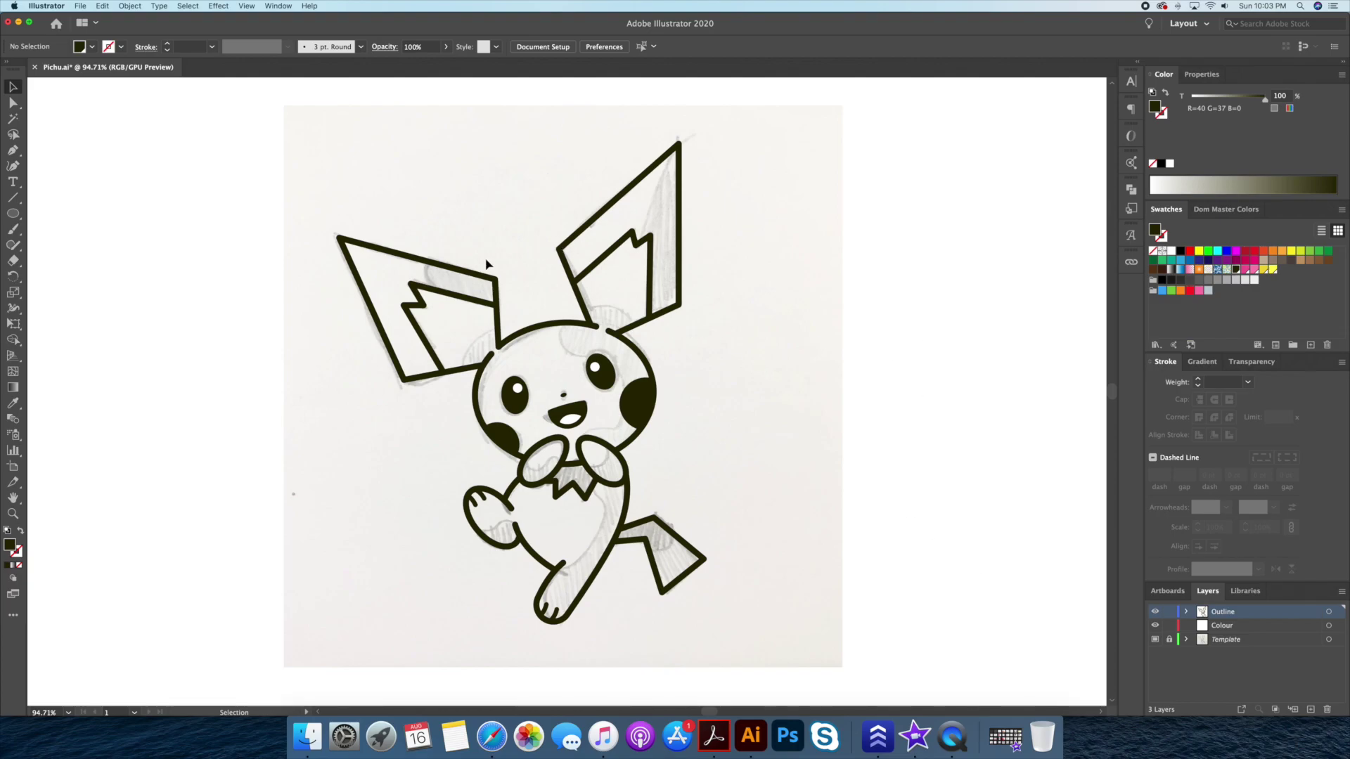
scroll(492, 260, "up", 4)
Move both ears onto the Colour layer as solid dark shapes with no outline.
left_click(469, 295)
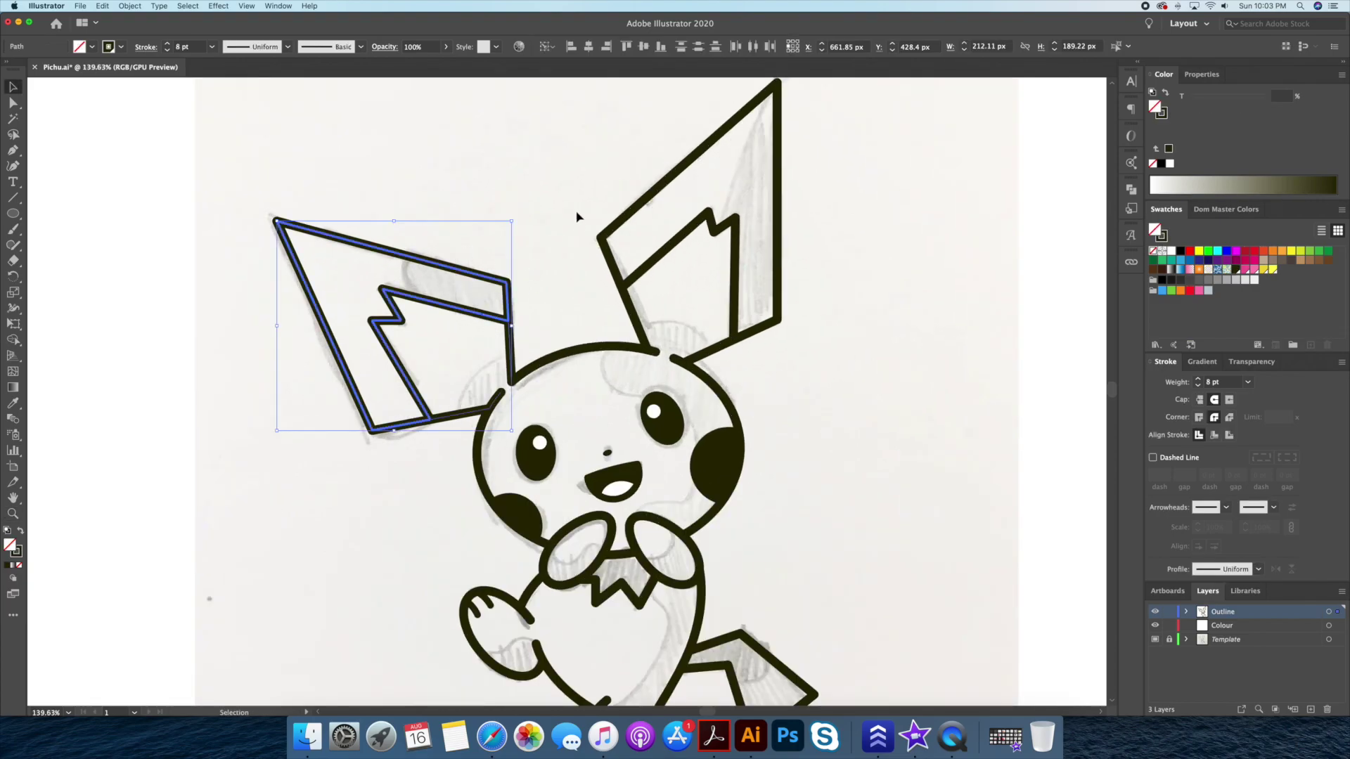
left_click_drag(690, 274, 573, 302)
key("a")
left_click_drag(1338, 614, 1338, 626)
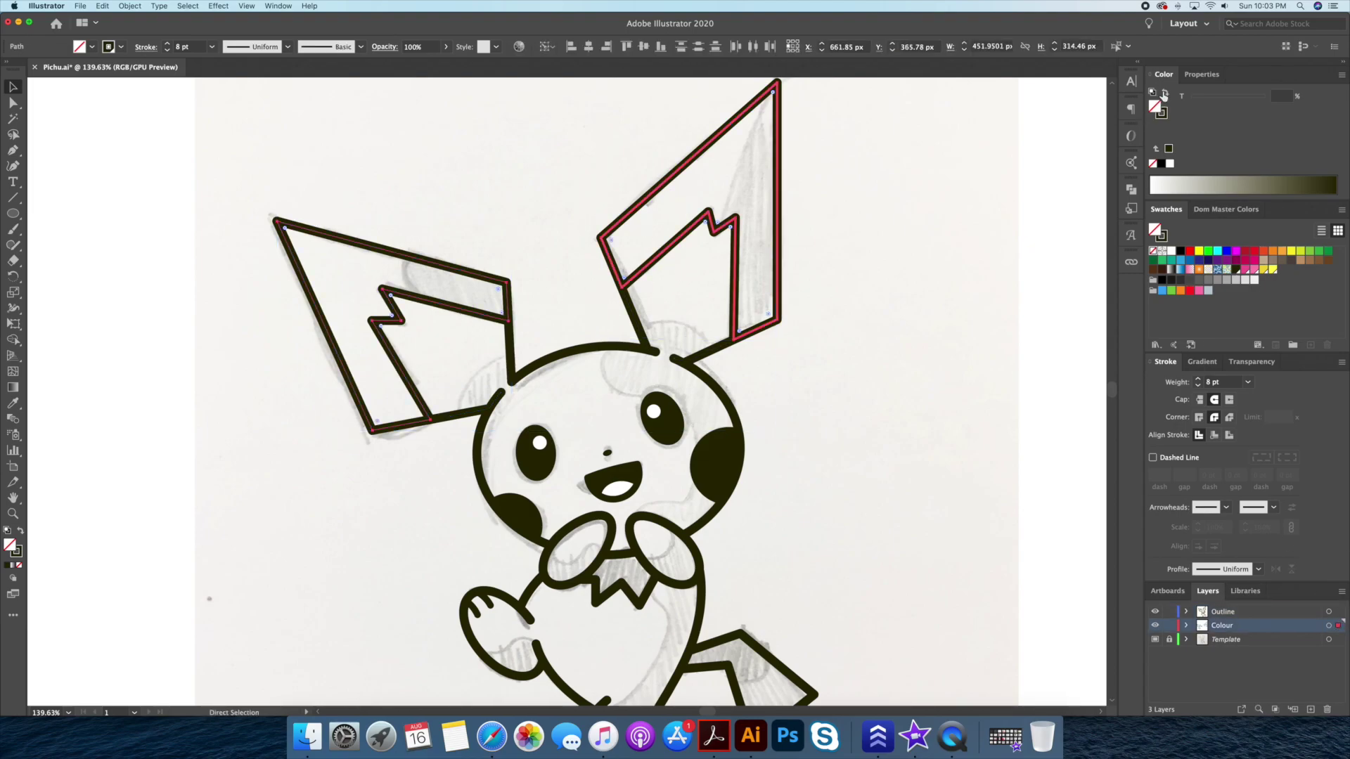
left_click(1165, 95)
left_click(861, 350)
Move the mouth shape onto the Colour layer.
left_click_drag(861, 349, 898, 255)
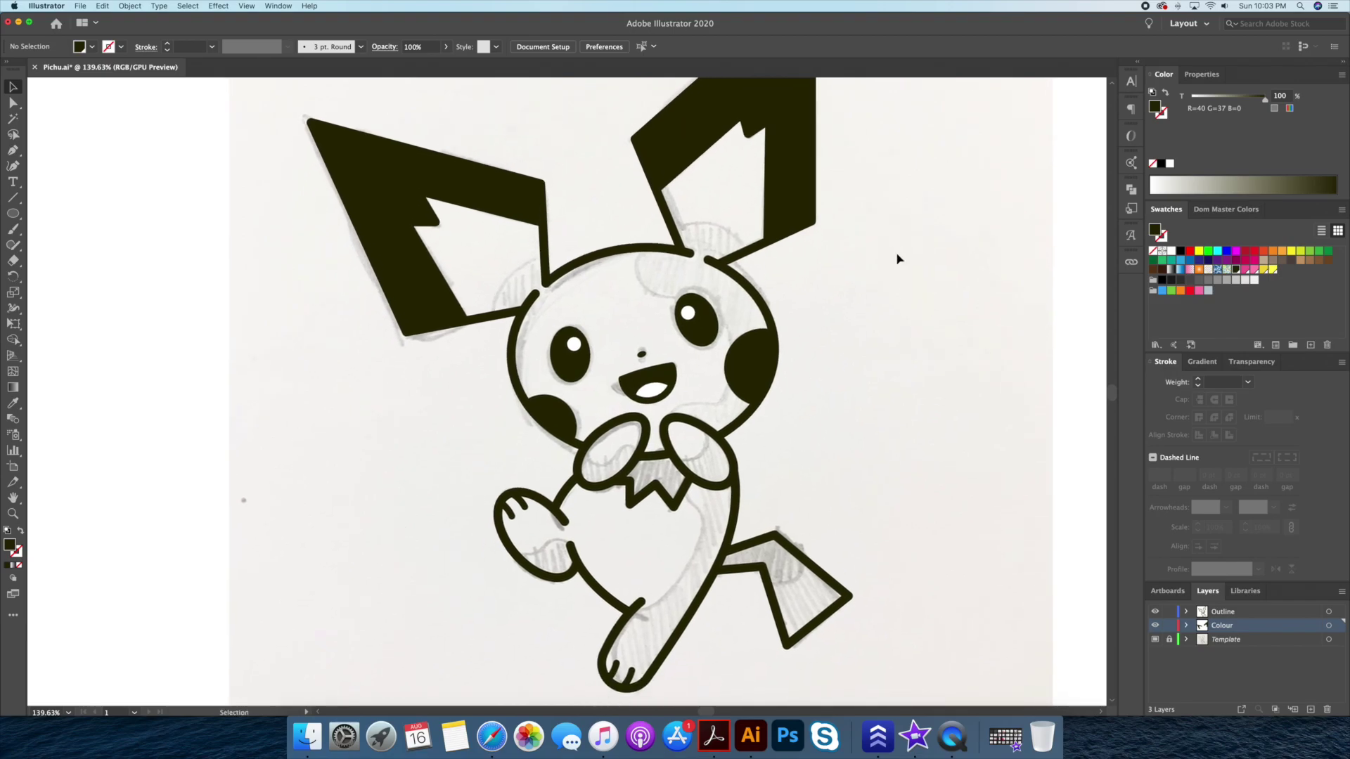
left_click_drag(837, 413, 839, 379)
left_click(667, 344)
left_click_drag(1338, 614, 1339, 624)
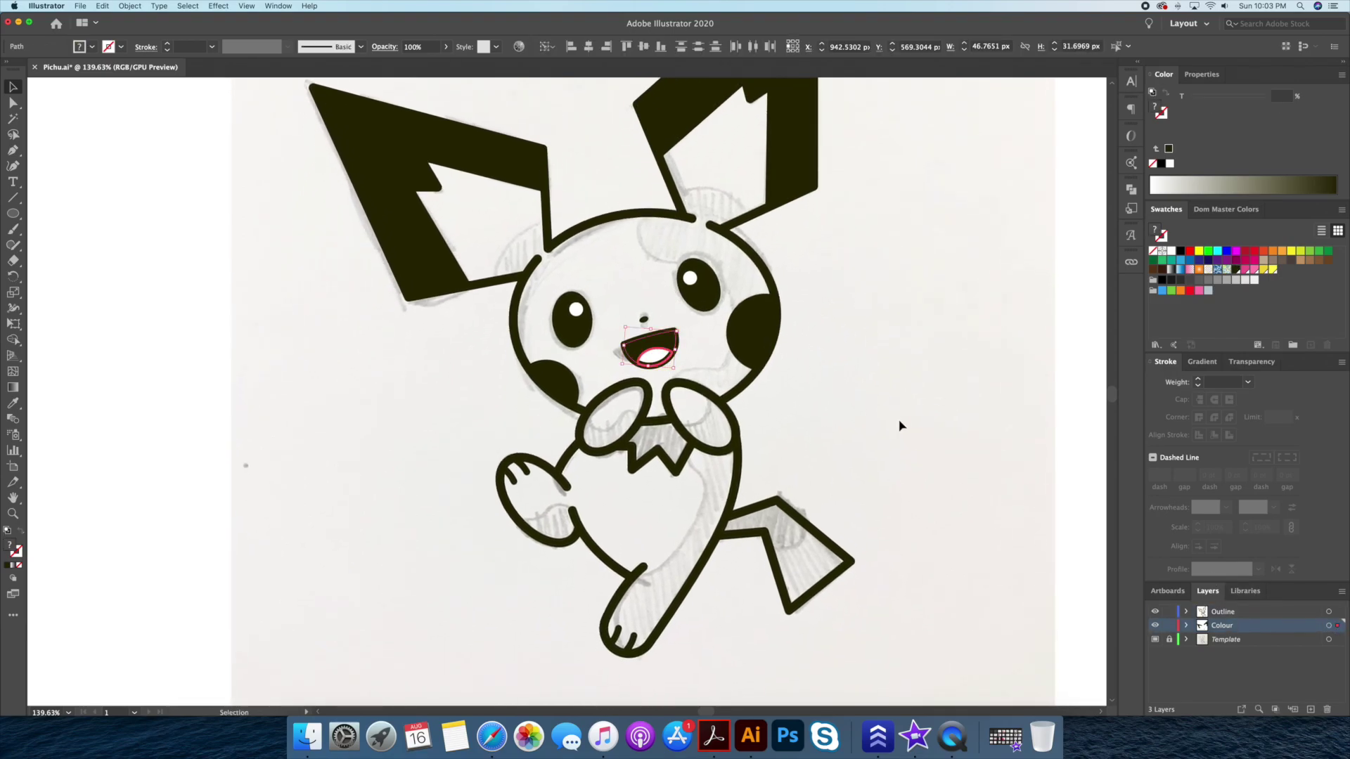
left_click(900, 422)
Give the tail the ears' dark fill with the eyedropper and move it to Colour.
scroll(682, 444, "down", 2)
left_click(682, 444)
left_click(1107, 562)
left_click_drag(820, 538, 819, 538)
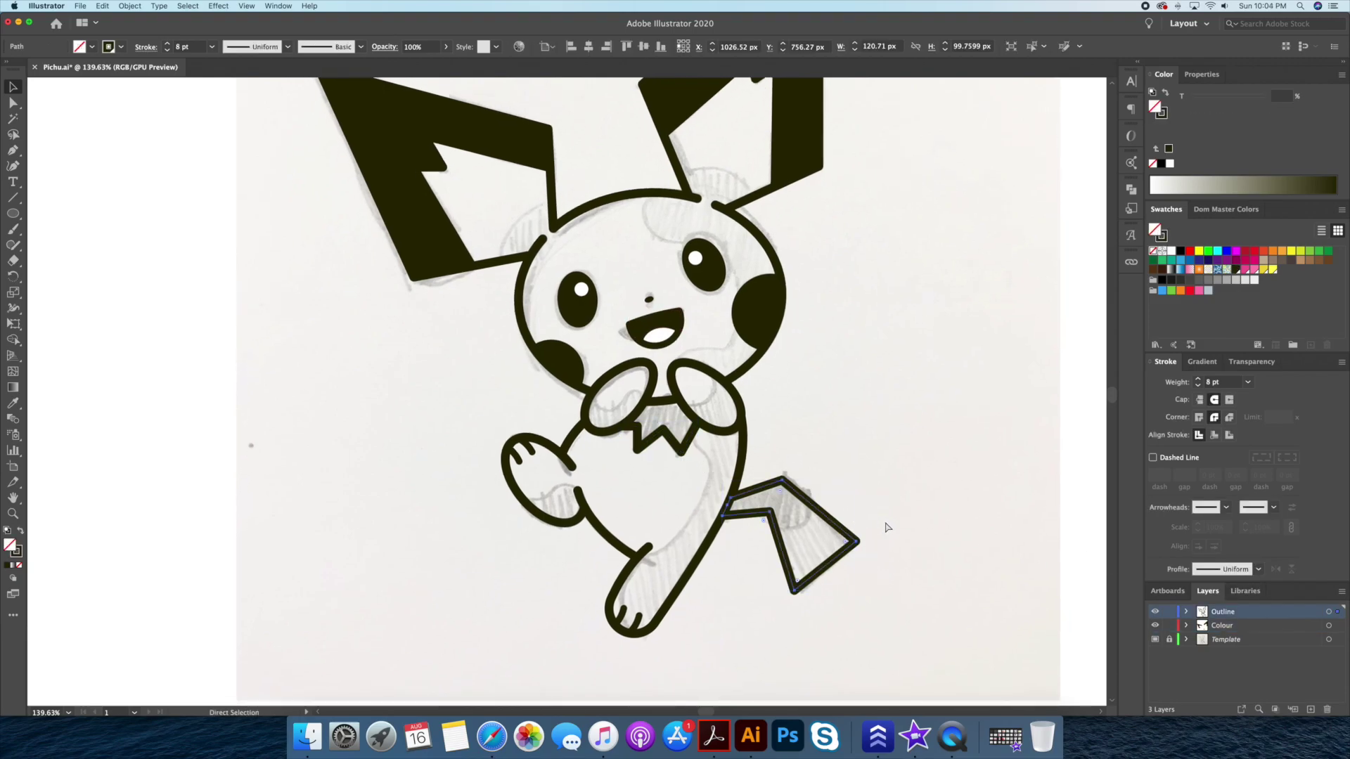
key("i")
left_click(794, 145)
left_click_drag(1341, 629, 1340, 626)
left_click(772, 362)
Zoom in on the chest zigzag and start a fill shape at its tip.
left_click_drag(815, 388, 799, 429)
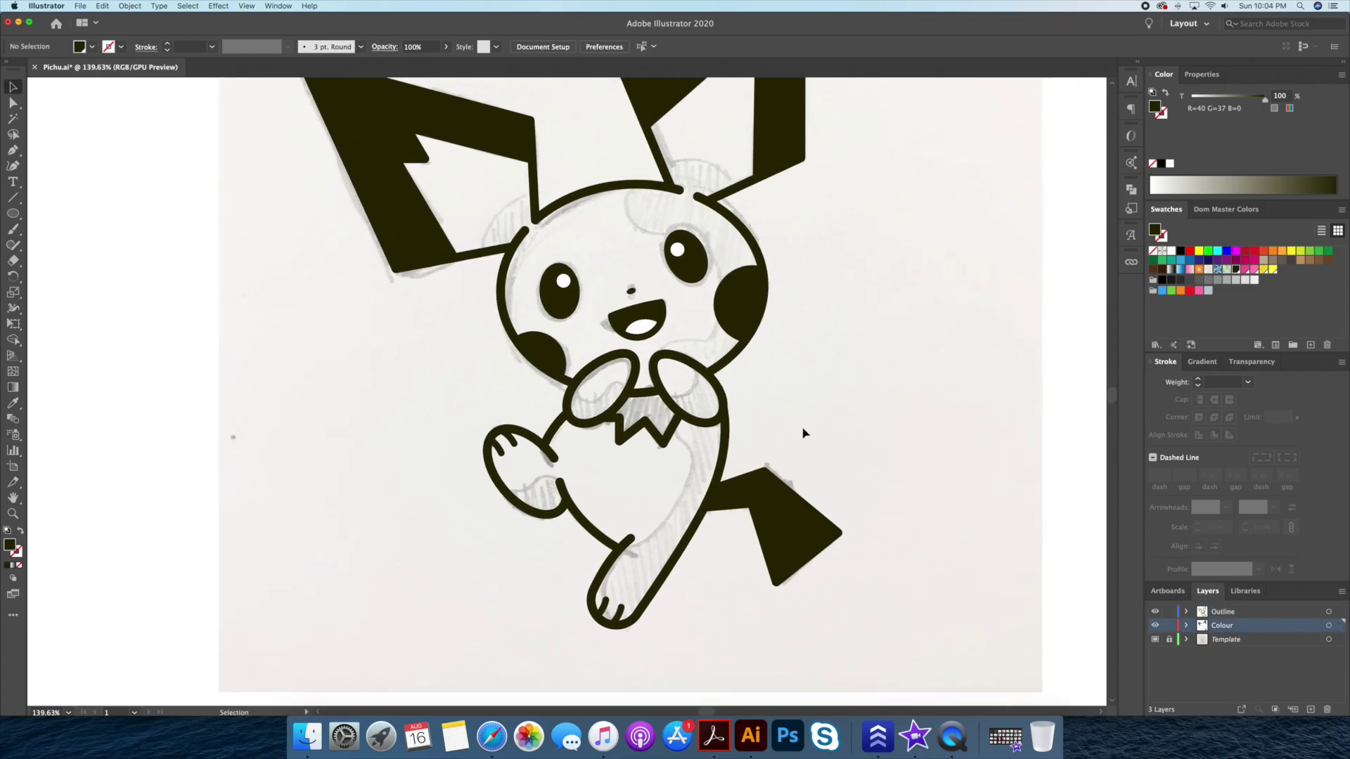
key("z")
left_click_drag(630, 404, 761, 476)
left_click(794, 457)
left_click(735, 560)
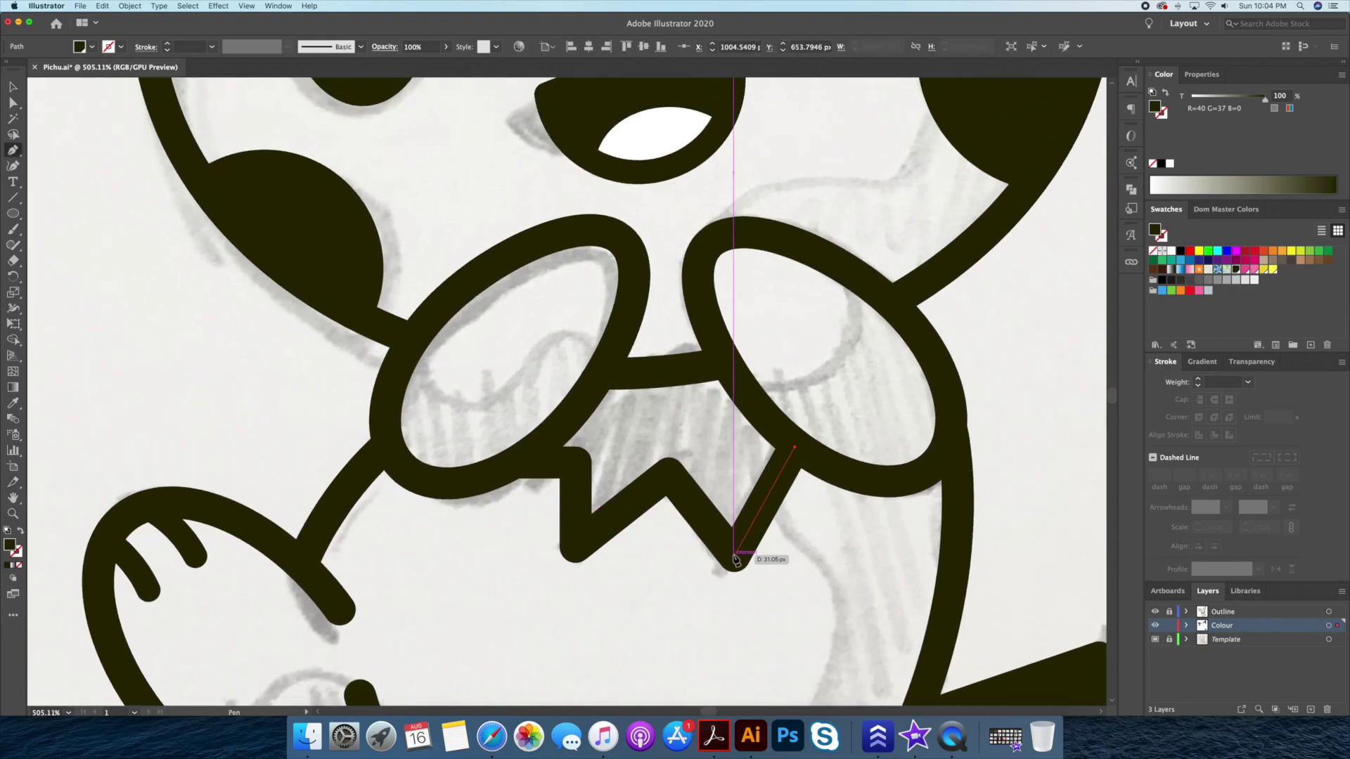
Trace the chest zigzag and close a dark tuft shape curved under the paws.
left_click(674, 471)
left_click(581, 543)
left_click(575, 462)
left_click(528, 462)
left_click(603, 369)
left_click_drag(724, 360, 766, 347)
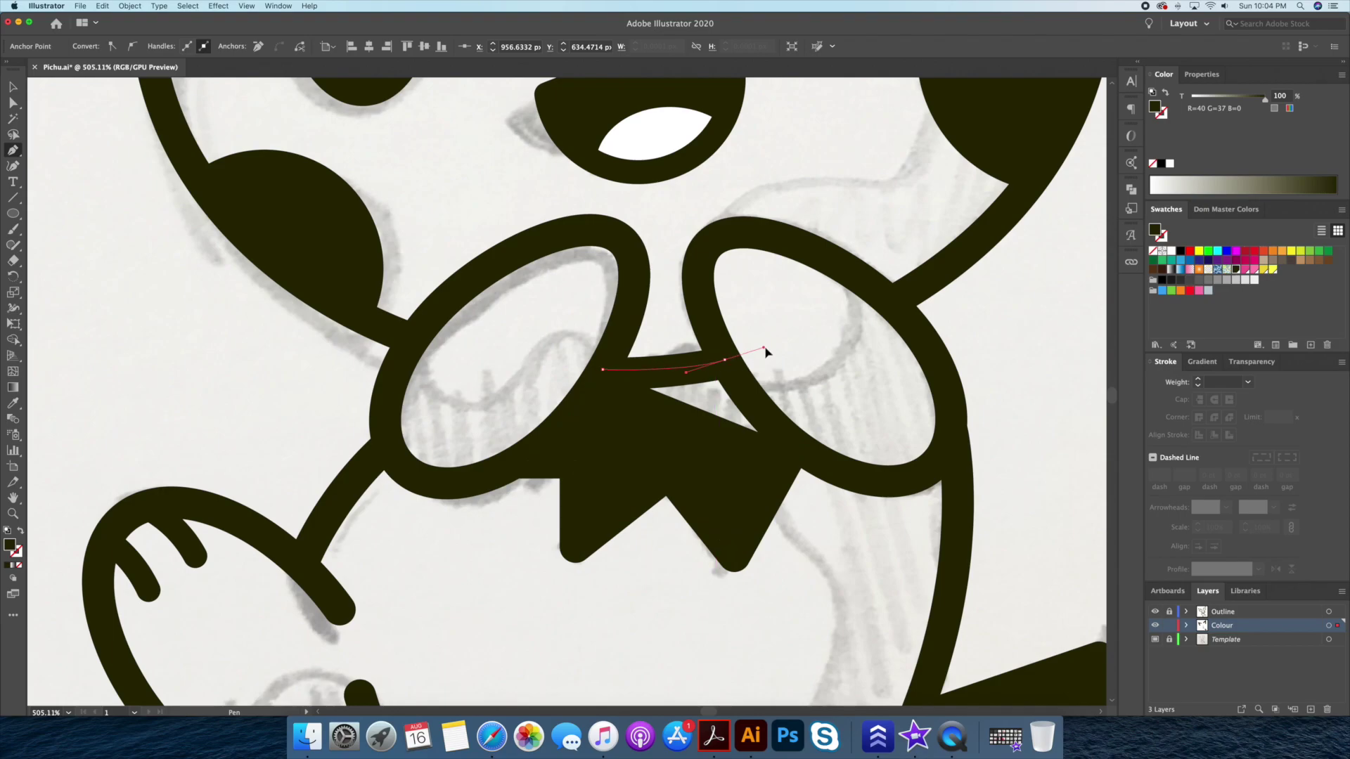
left_click(795, 448)
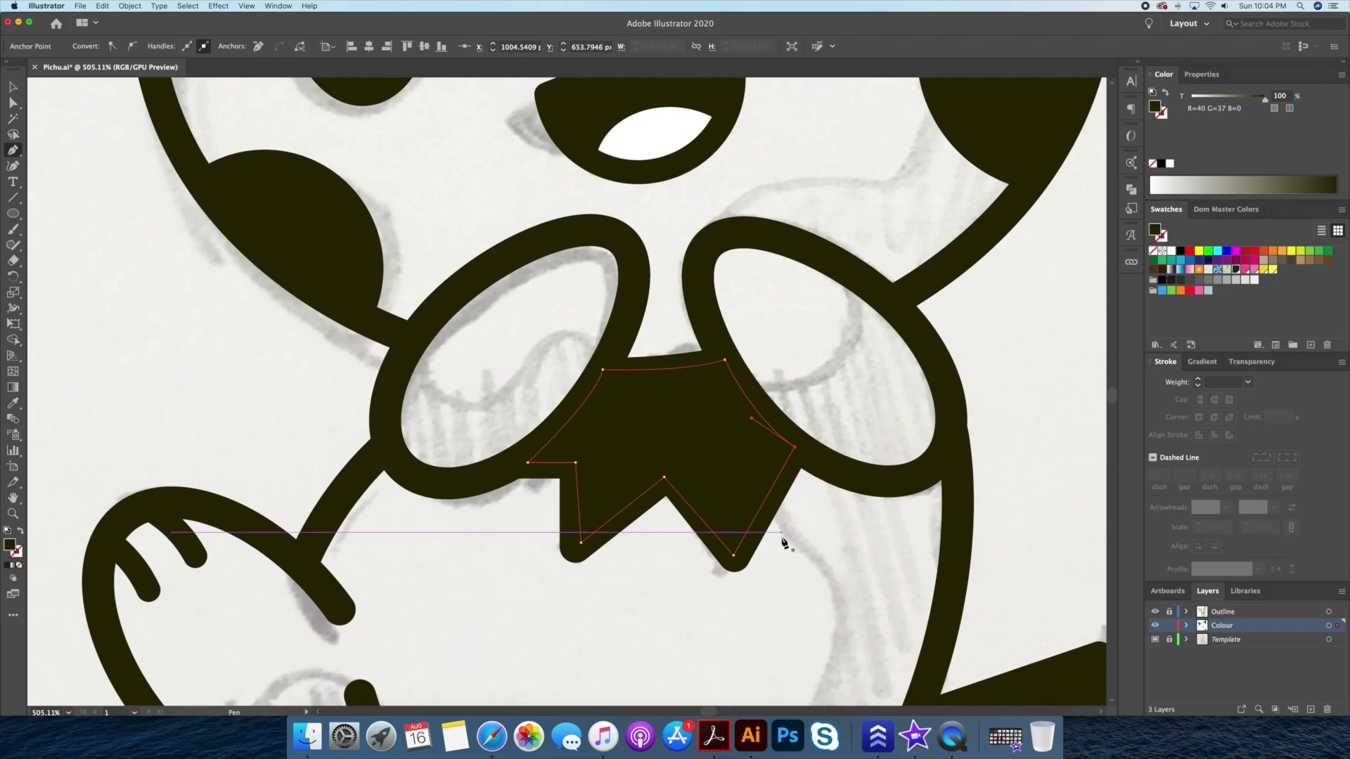
Fill the white mouth interior pink.
left_click_drag(769, 519, 633, 450)
key("v")
left_click(664, 393)
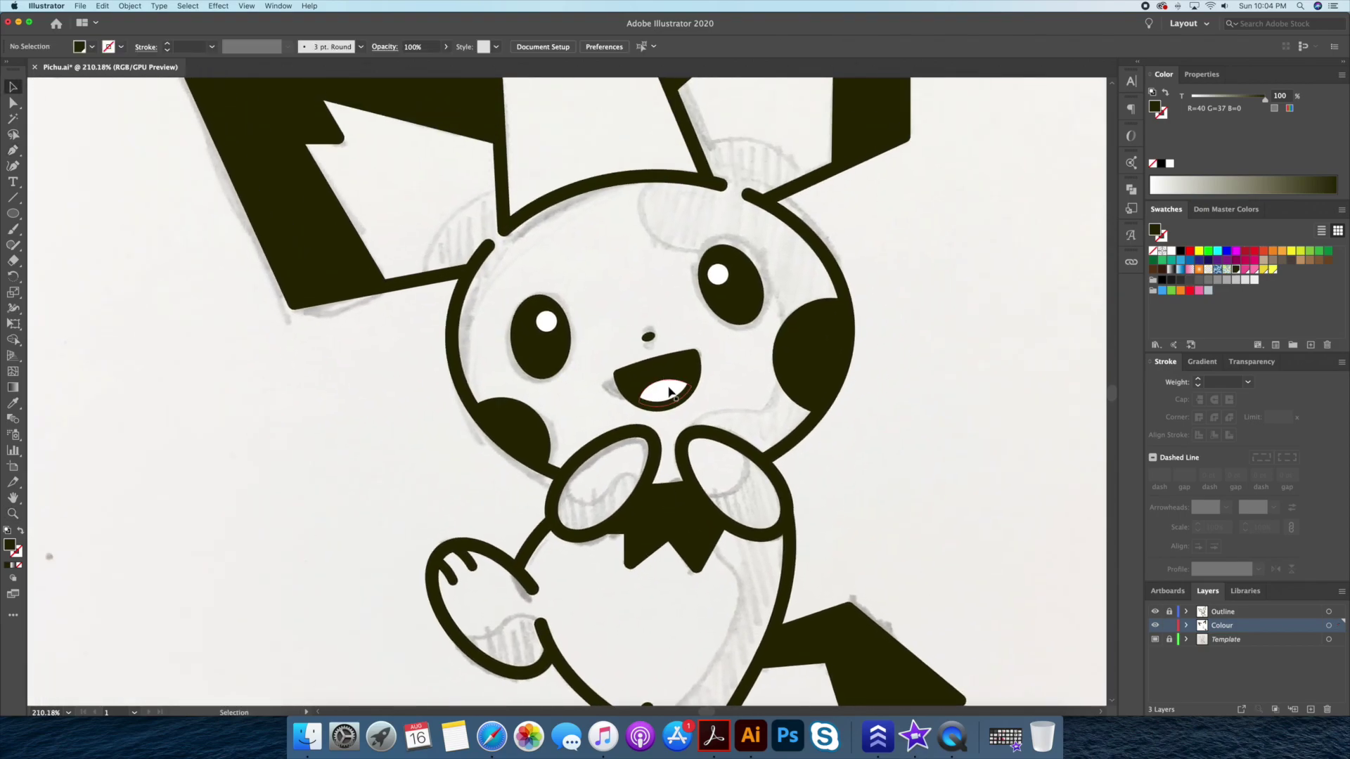
left_click(1252, 271)
Move both cheeks to the Colour layer and give them the mouth's pink fill.
left_click(933, 394)
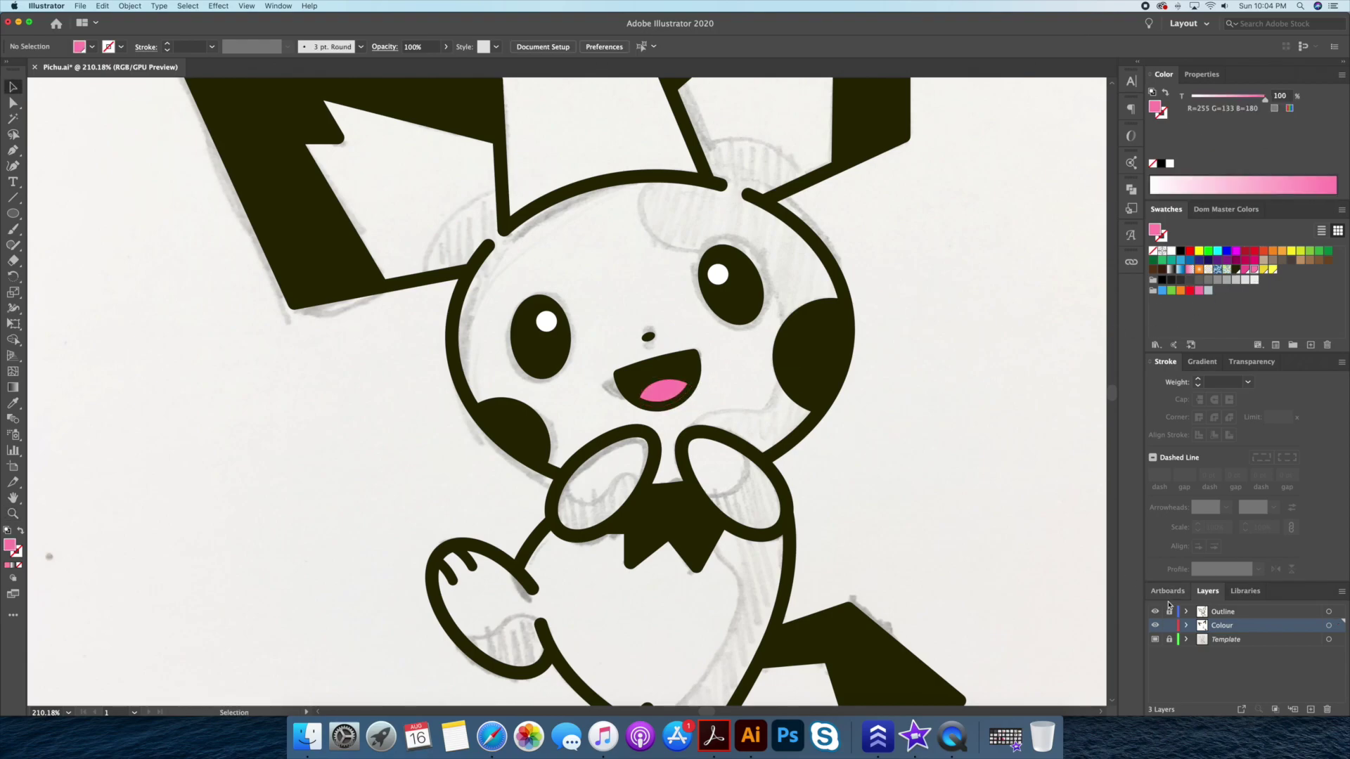
left_click(1329, 612)
left_click_drag(1341, 631, 1339, 626)
key("i")
left_click(661, 391)
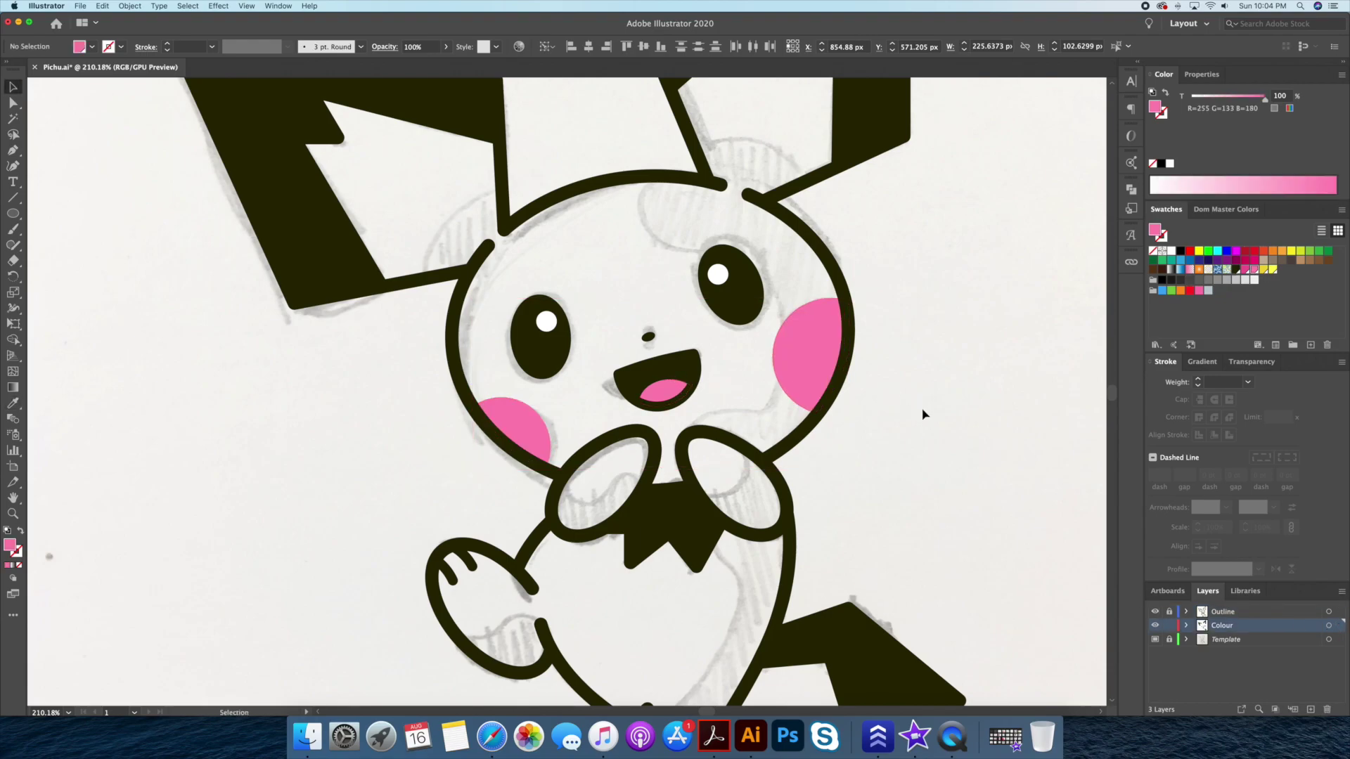
key("v")
left_click(916, 427)
Scroll down to the tail, briefly selecting the tail shape.
scroll(865, 443, "down", 2)
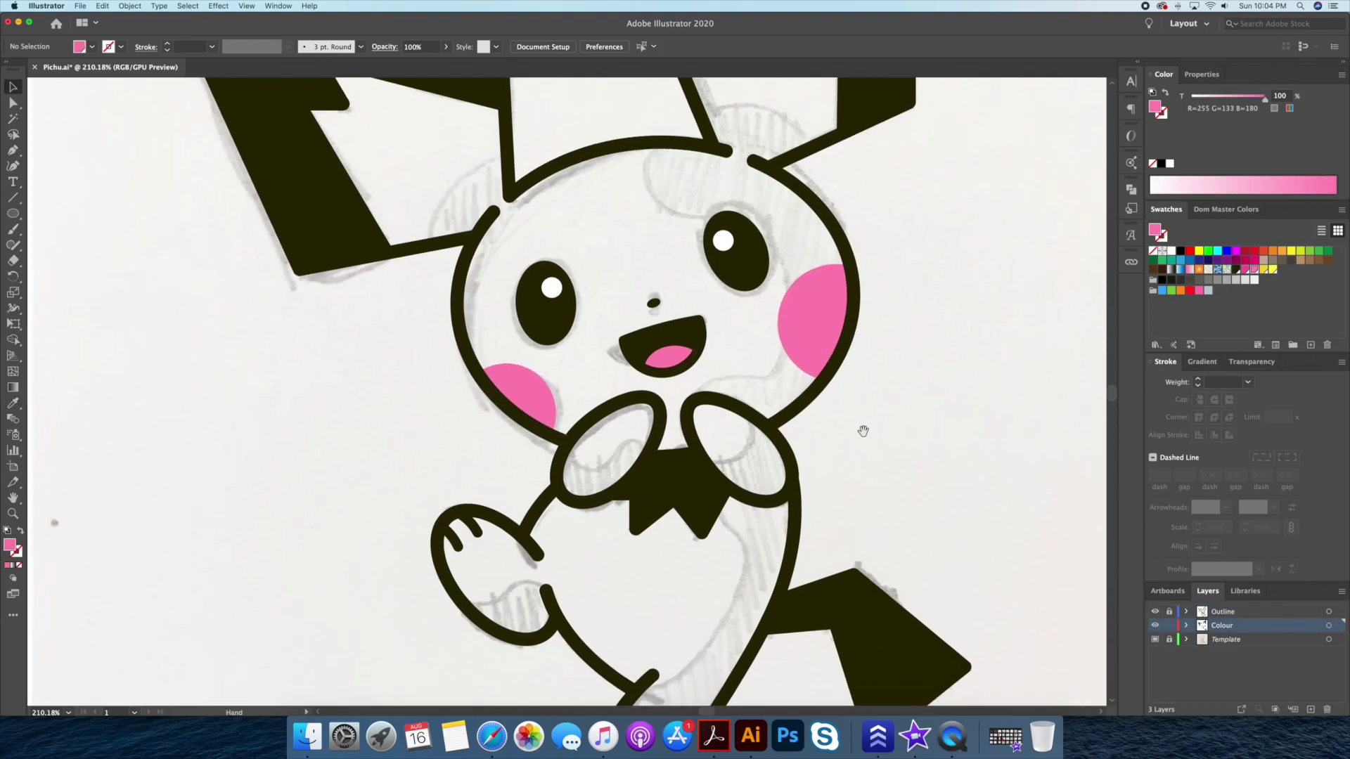
scroll(865, 429, "down", 4)
scroll(868, 422, "down", 3)
scroll(800, 484, "up", 3)
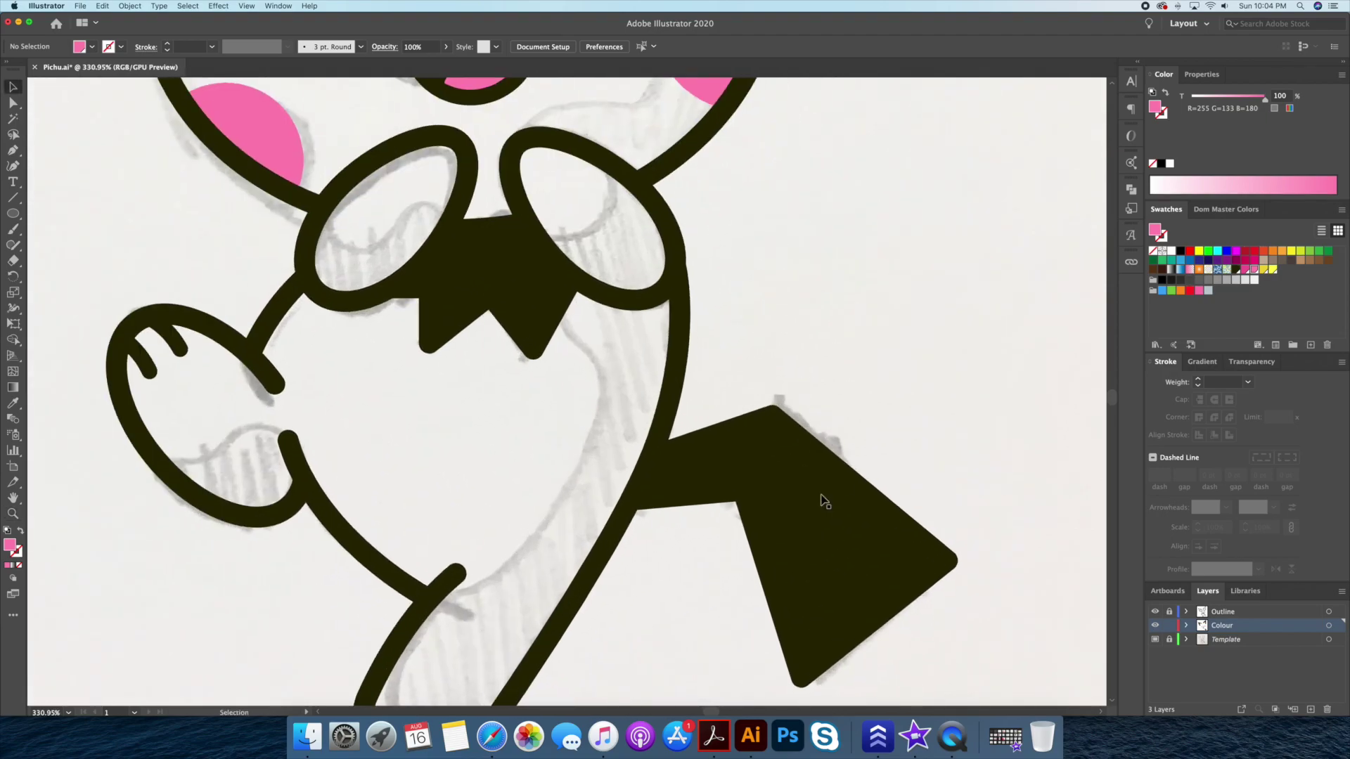
left_click(822, 498)
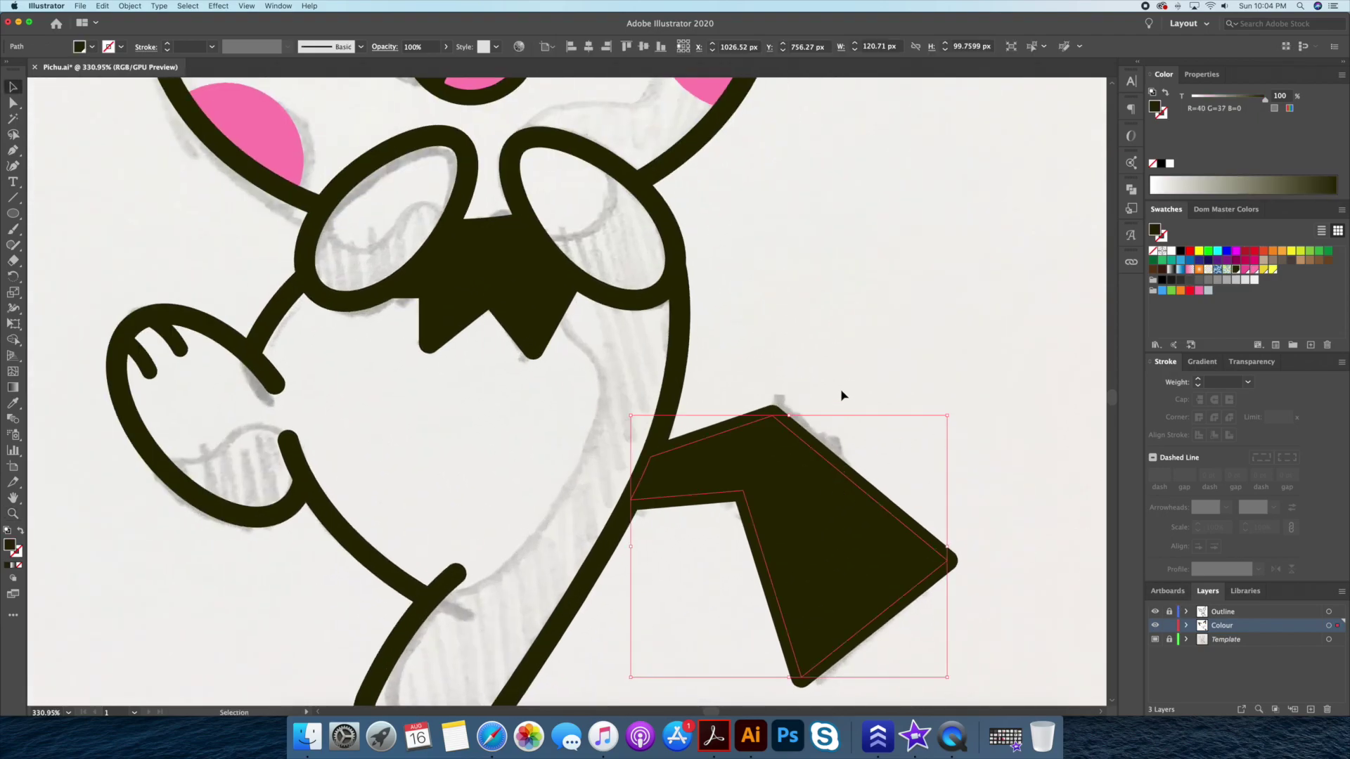
left_click(841, 398)
scroll(830, 386, "down", 2)
scroll(788, 338, "down", 2)
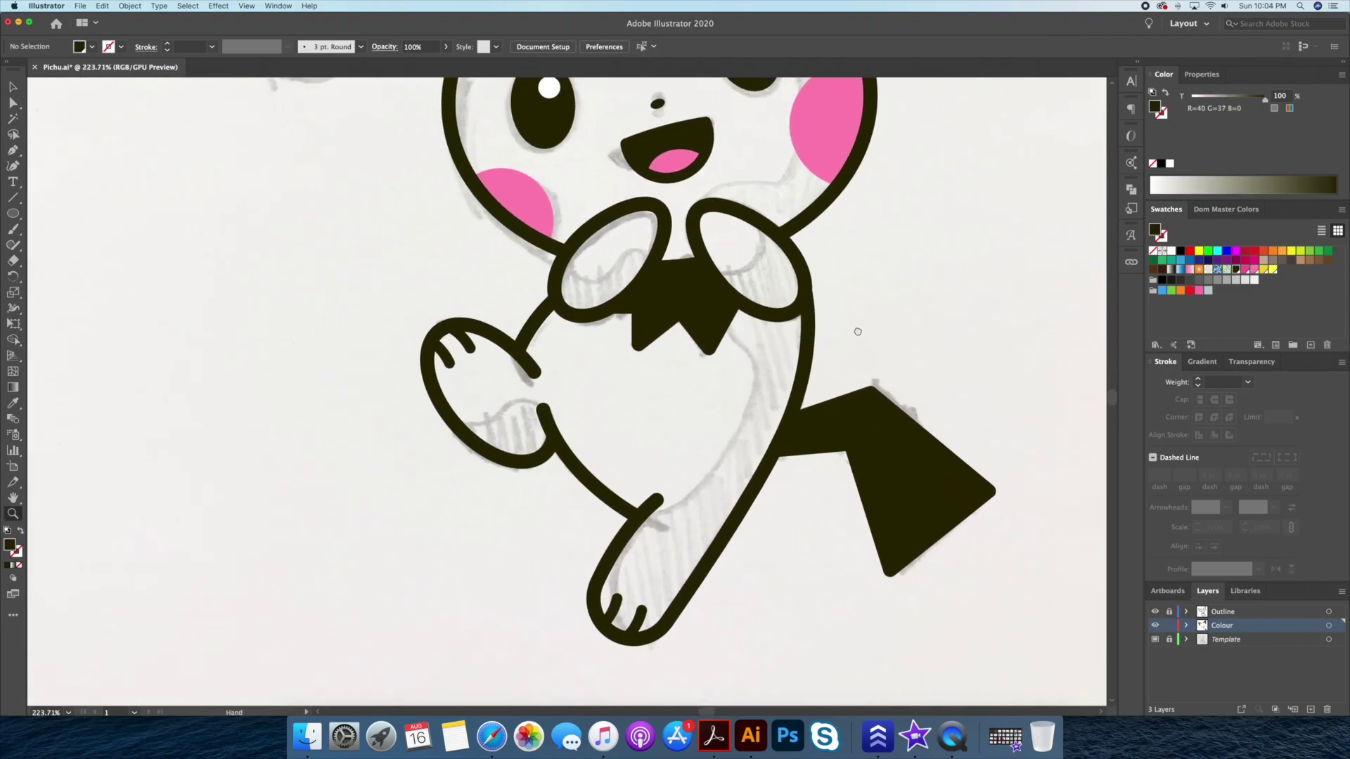
Move both paw ellipses to the Colour layer and fill them yellow.
left_click(784, 319)
left_click(665, 225, "shift")
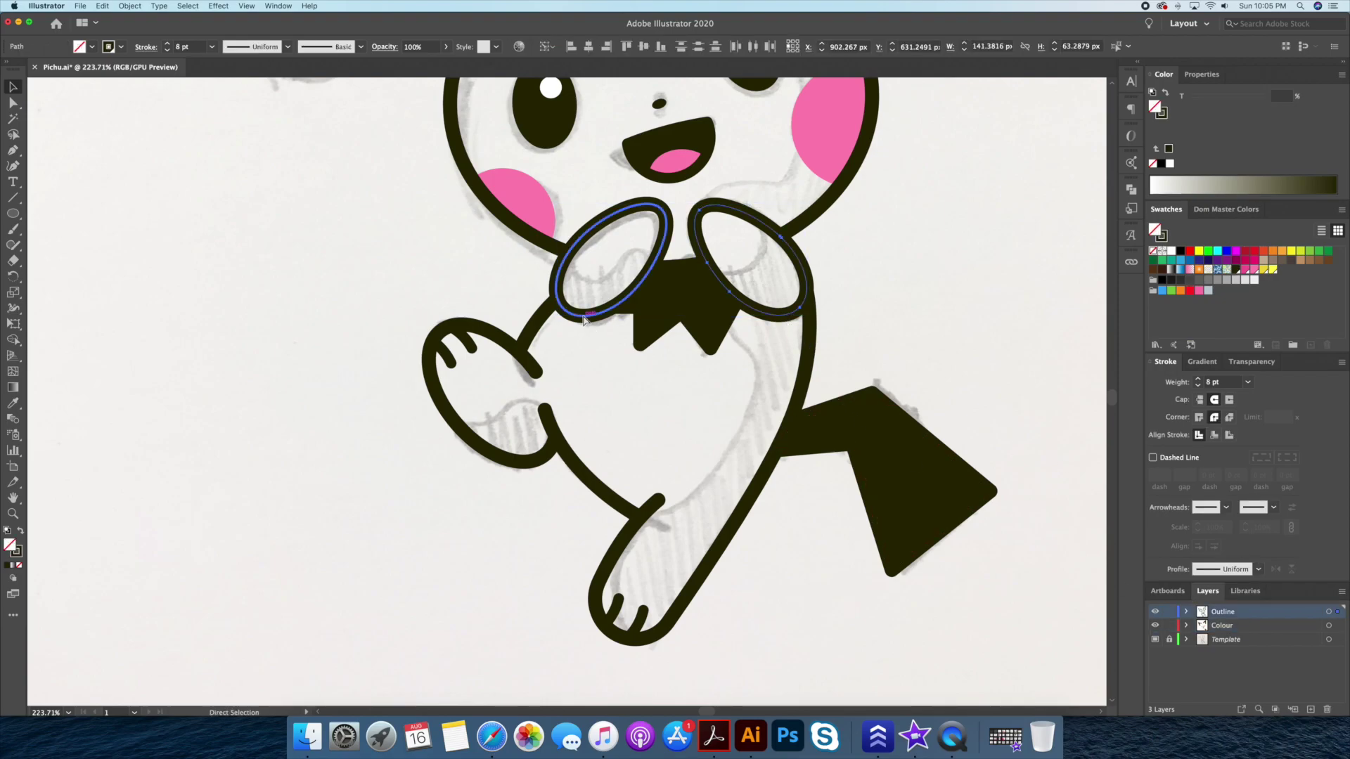
left_click_drag(1340, 629, 1339, 626)
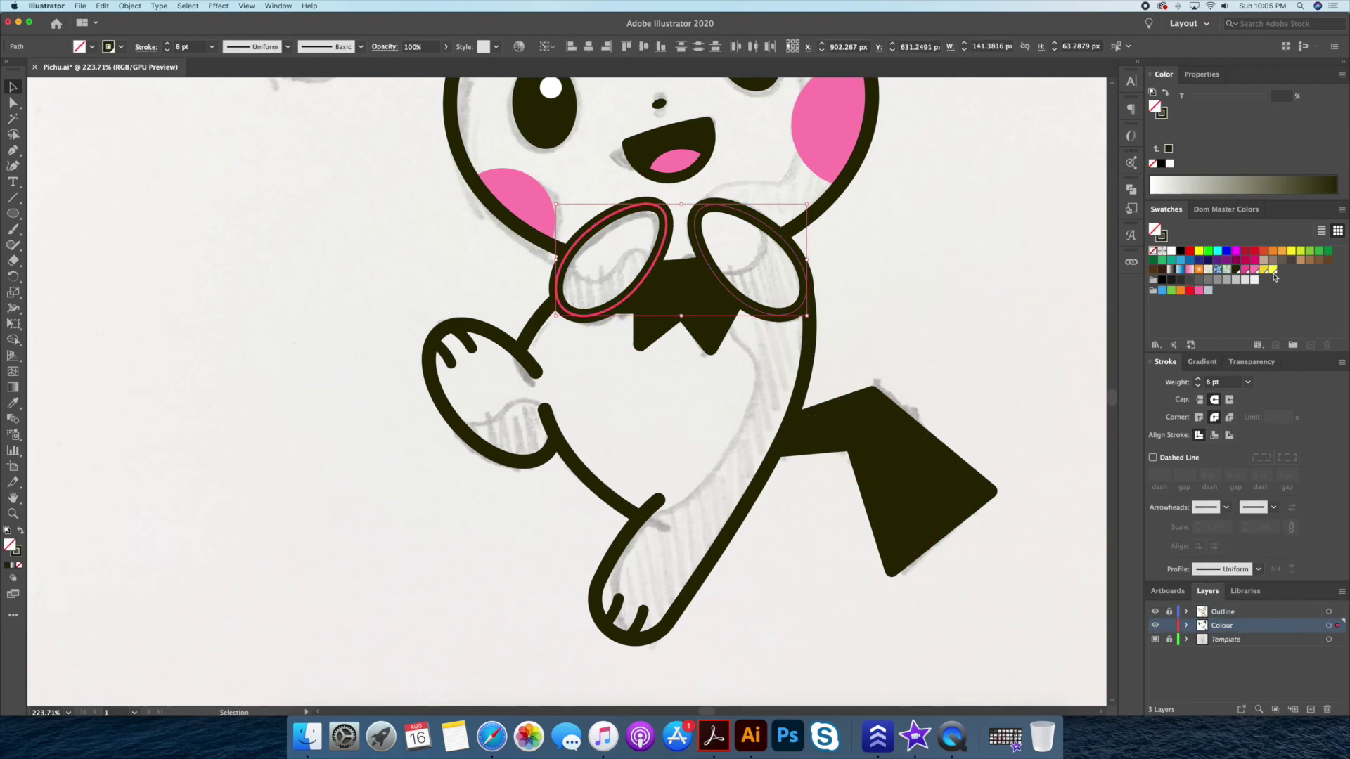
left_click(1272, 270)
left_click(983, 422)
Zoom in on the arm and draw a curved path segment along it.
left_click(563, 398)
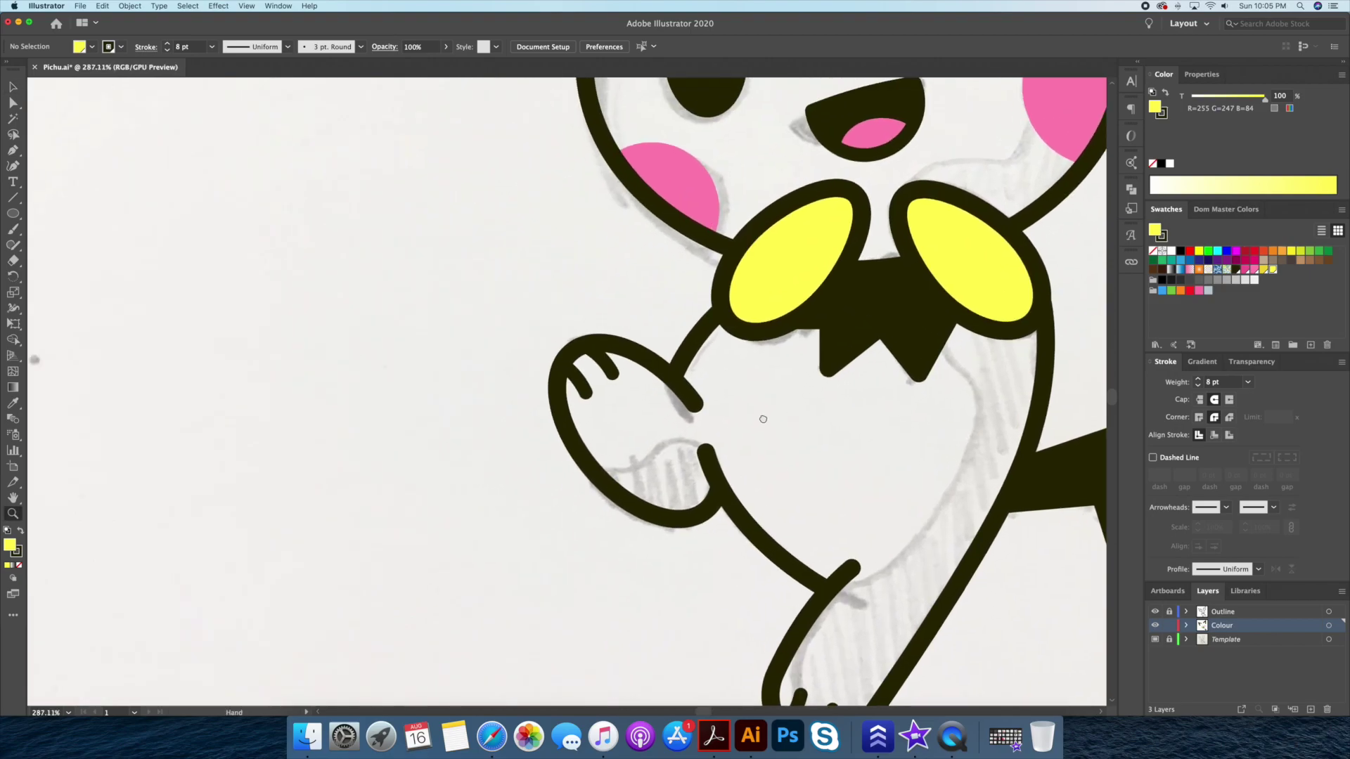
left_click(715, 392)
key("p")
left_click(724, 296)
left_click_drag(668, 379, 655, 425)
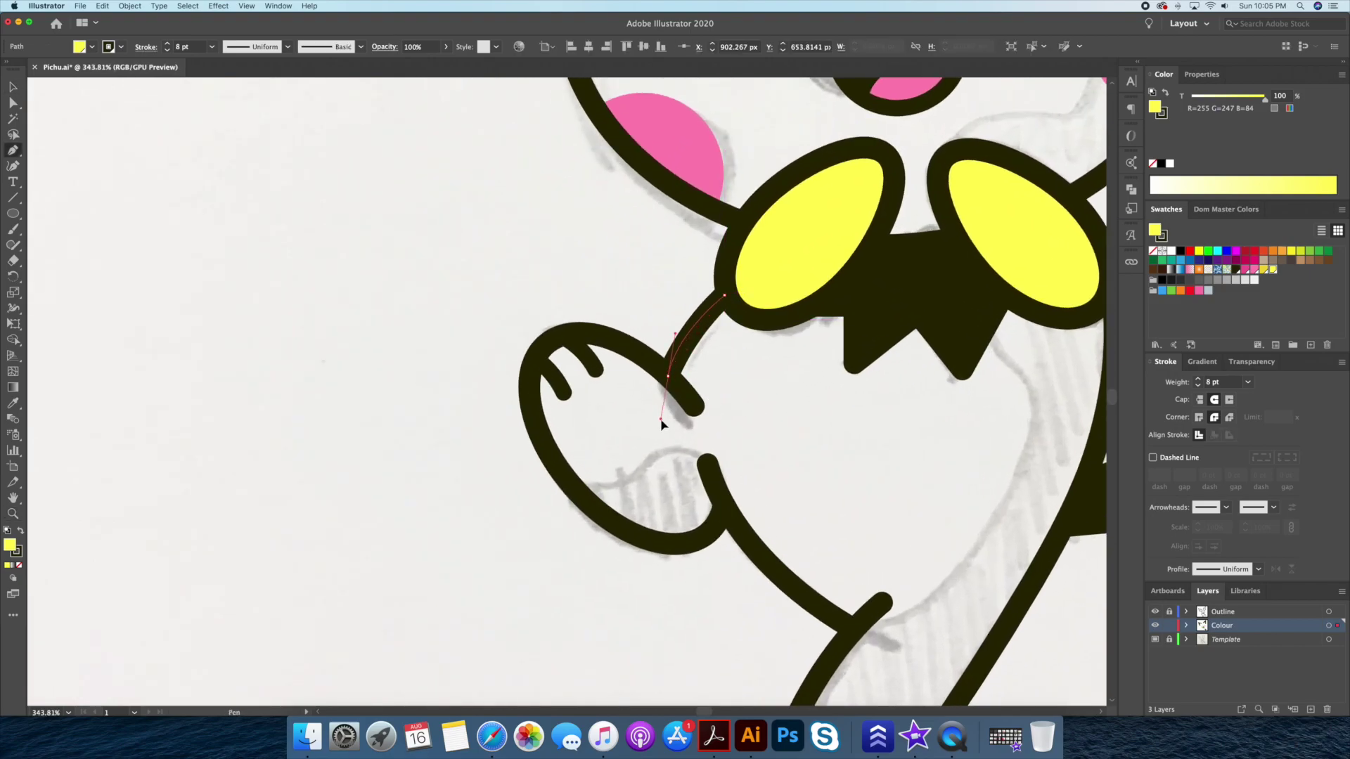
key("v")
left_click(768, 292)
left_click(490, 217)
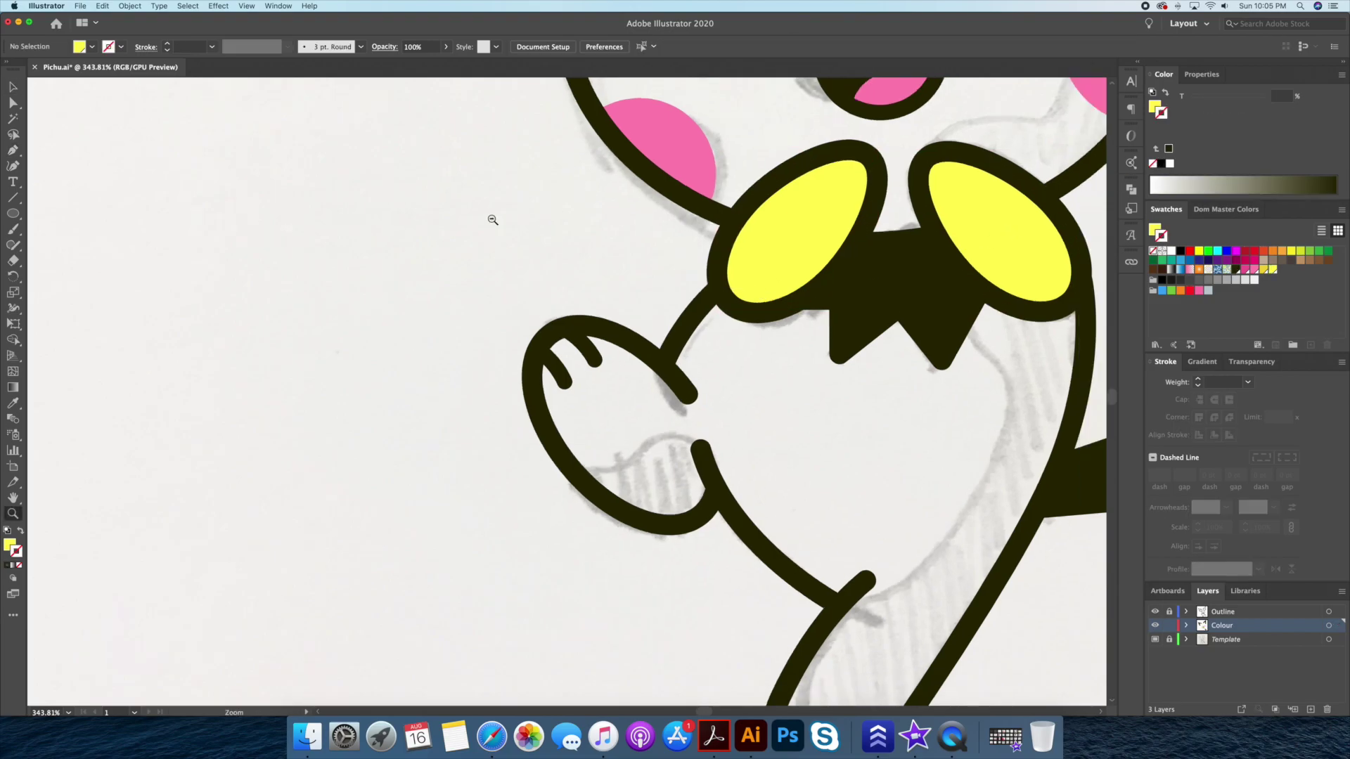
Fit the artboard in view and hide the pencil sketch layer.
key("ctrl+0")
key("ctrl+shift+w")
key("z")
left_click(664, 286)
Zoom in on the left ear and start tracing its inner edge.
left_click(573, 287)
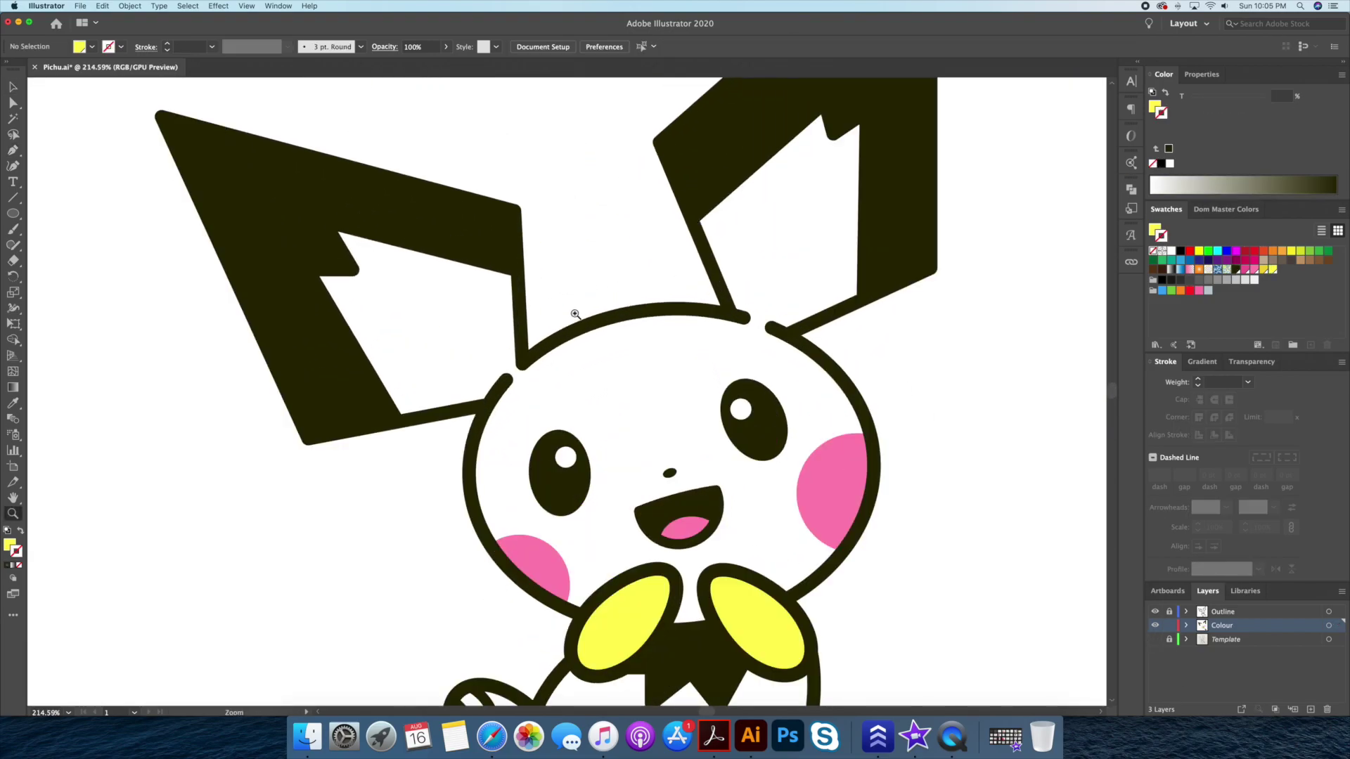
left_click_drag(573, 302, 711, 286)
key("p")
left_click(657, 342)
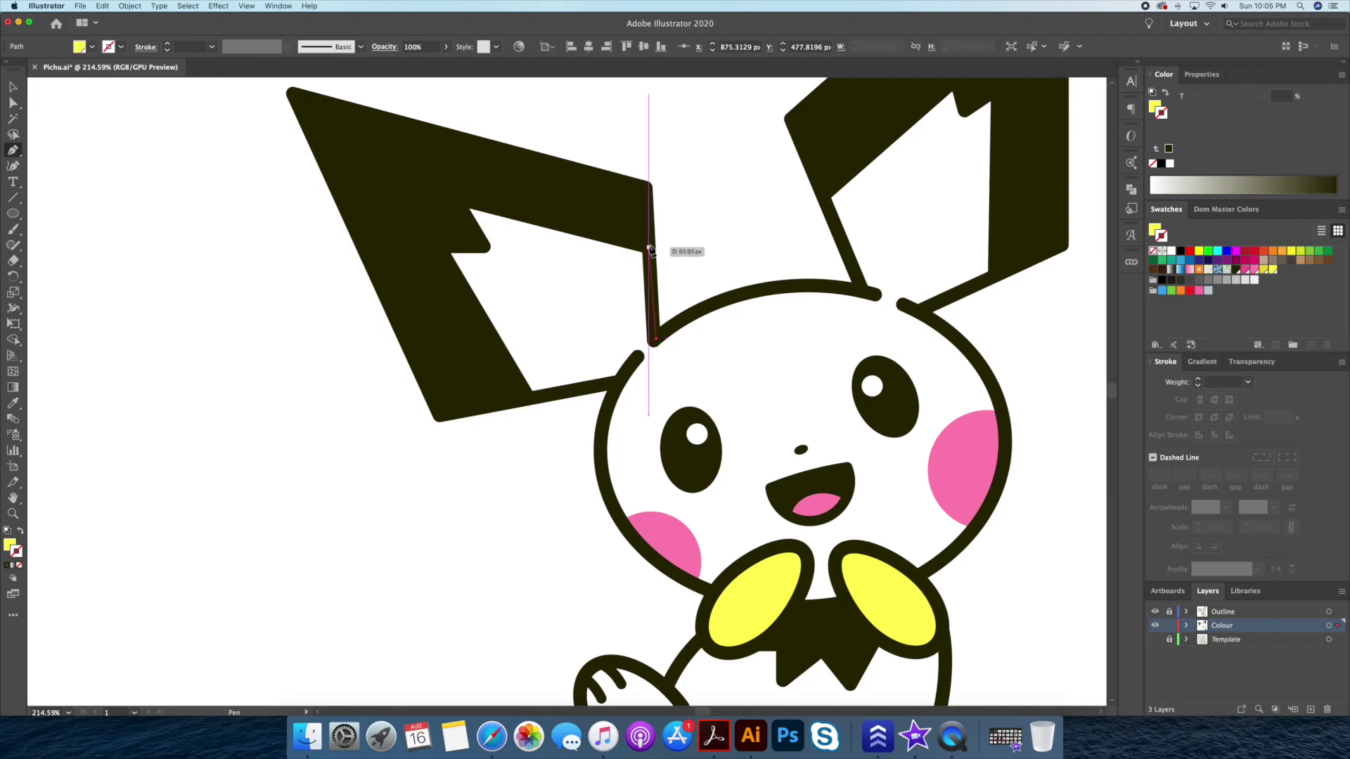
Pen-trace a closed yellow shape over Pichu's inner ear.
left_click(653, 252)
left_click(455, 199)
left_click(485, 247)
left_click(439, 247)
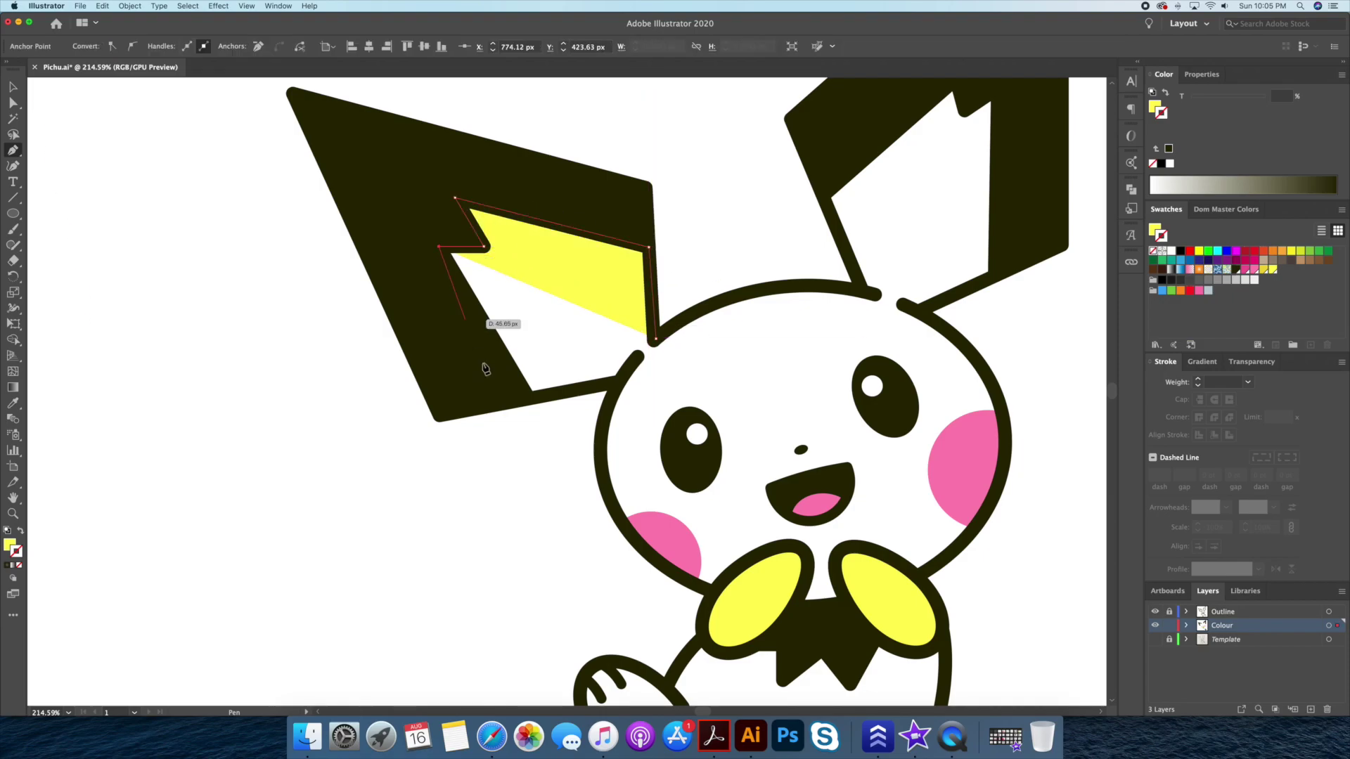
left_click(525, 400)
left_click(620, 381)
left_click(657, 341)
key("v")
scroll(704, 345, "right", 3)
Trace yellow fill along the face's left side, between the paws and past the right cheek.
key("p")
left_click(519, 399)
left_click_drag(526, 544, 578, 613)
left_click(610, 603)
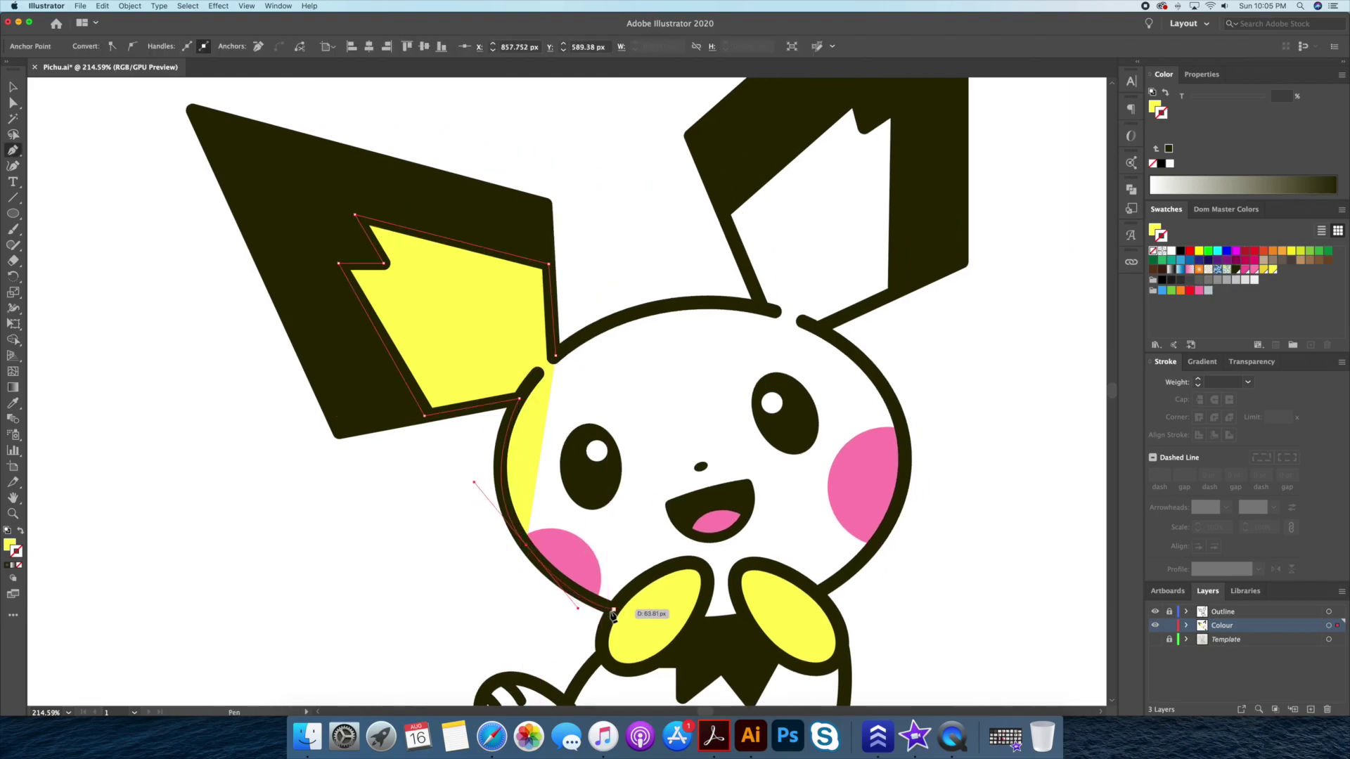
left_click(558, 364)
left_click(519, 399)
left_click(614, 609)
left_click_drag(747, 618, 784, 610)
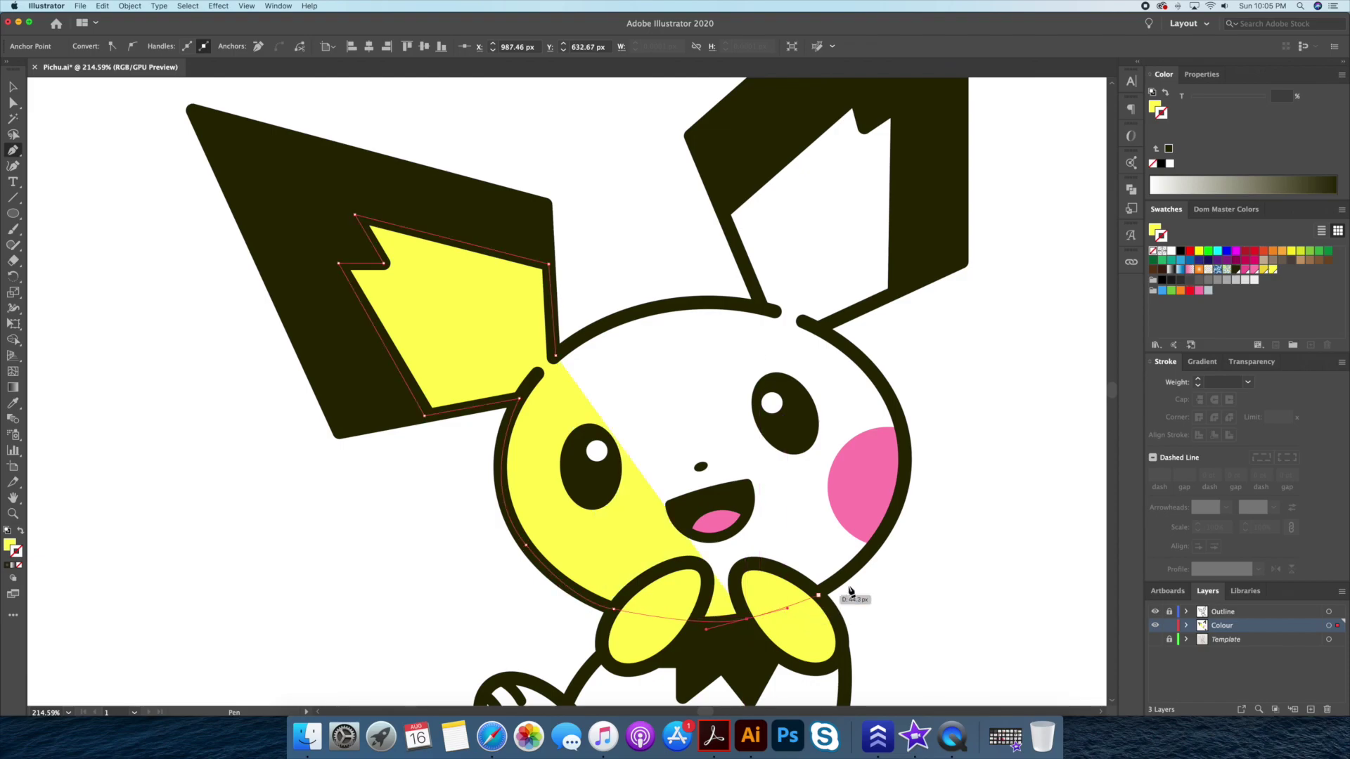
left_click_drag(905, 469, 912, 365)
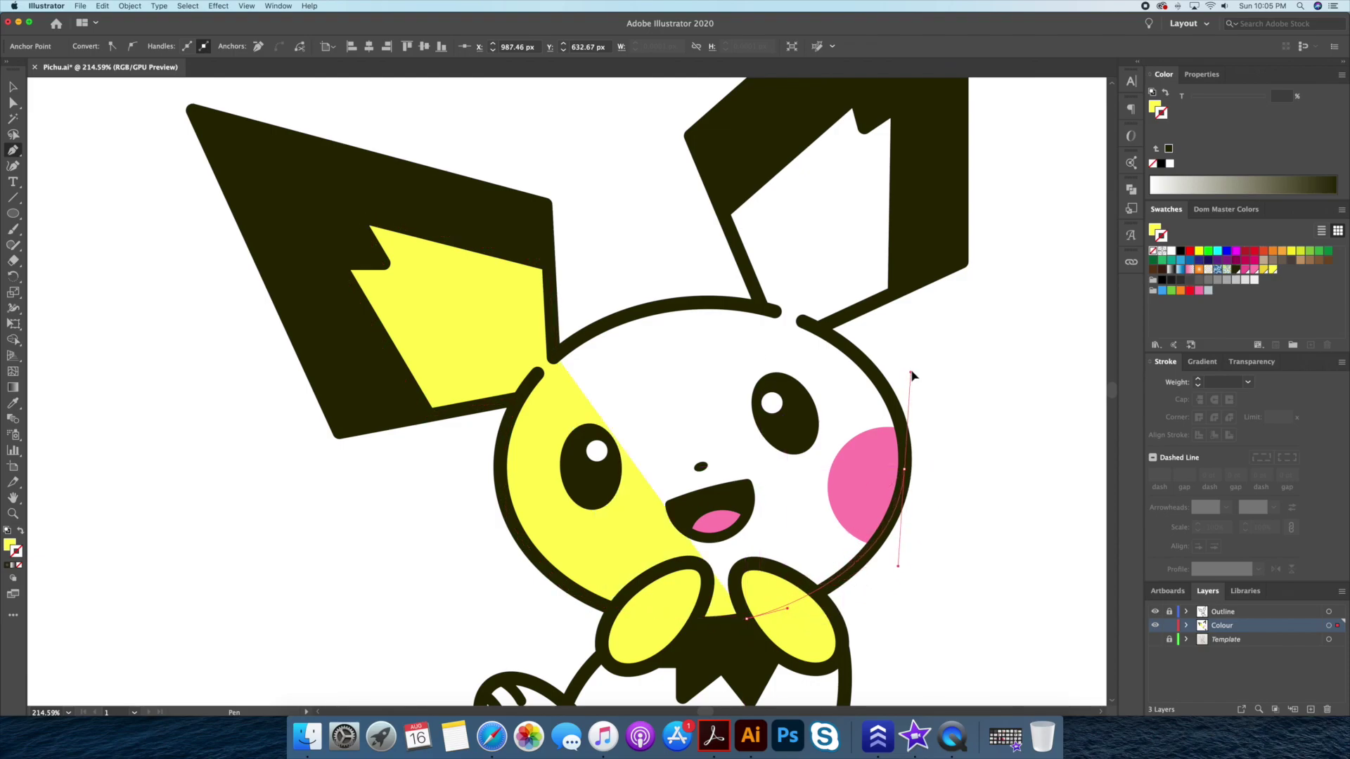
left_click(817, 328)
left_click(893, 291)
Carry the yellow fill around the right ear and back across the head to the left ear.
scroll(900, 115, "up", 4)
scroll(901, 115, "right", 2)
left_click(800, 264)
left_click(792, 232)
left_click(698, 441)
left_click_drag(492, 490, 540, 436)
Send the yellow head fill to the back, behind the black outlines, via Arrange.
key("v")
scroll(564, 386, "down", 5)
scroll(564, 385, "left", 2)
left_click(778, 477)
right_click(778, 487)
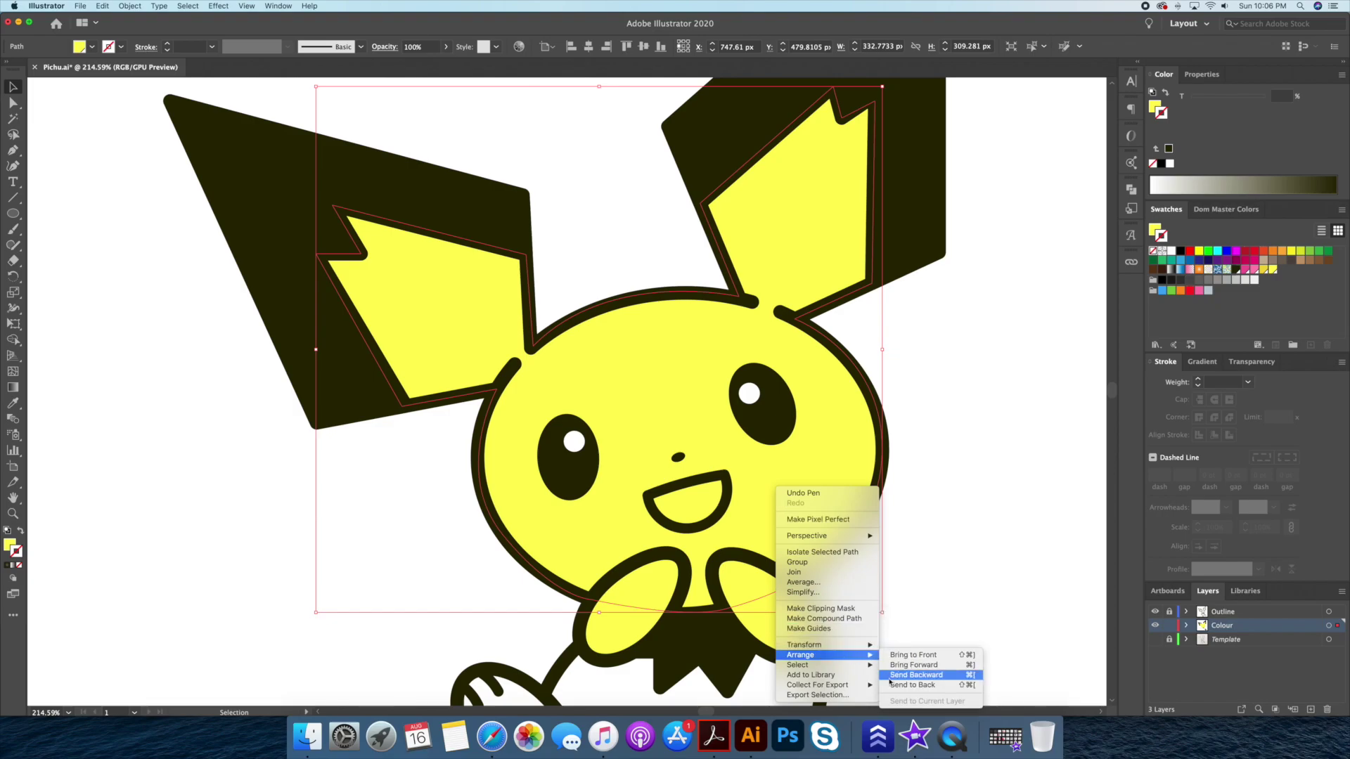
left_click(914, 685)
left_click(924, 564)
mouse_move(871, 648)
left_mouse_down()
mouse_move(885, 360)
mouse_move(865, 343)
left_mouse_up()
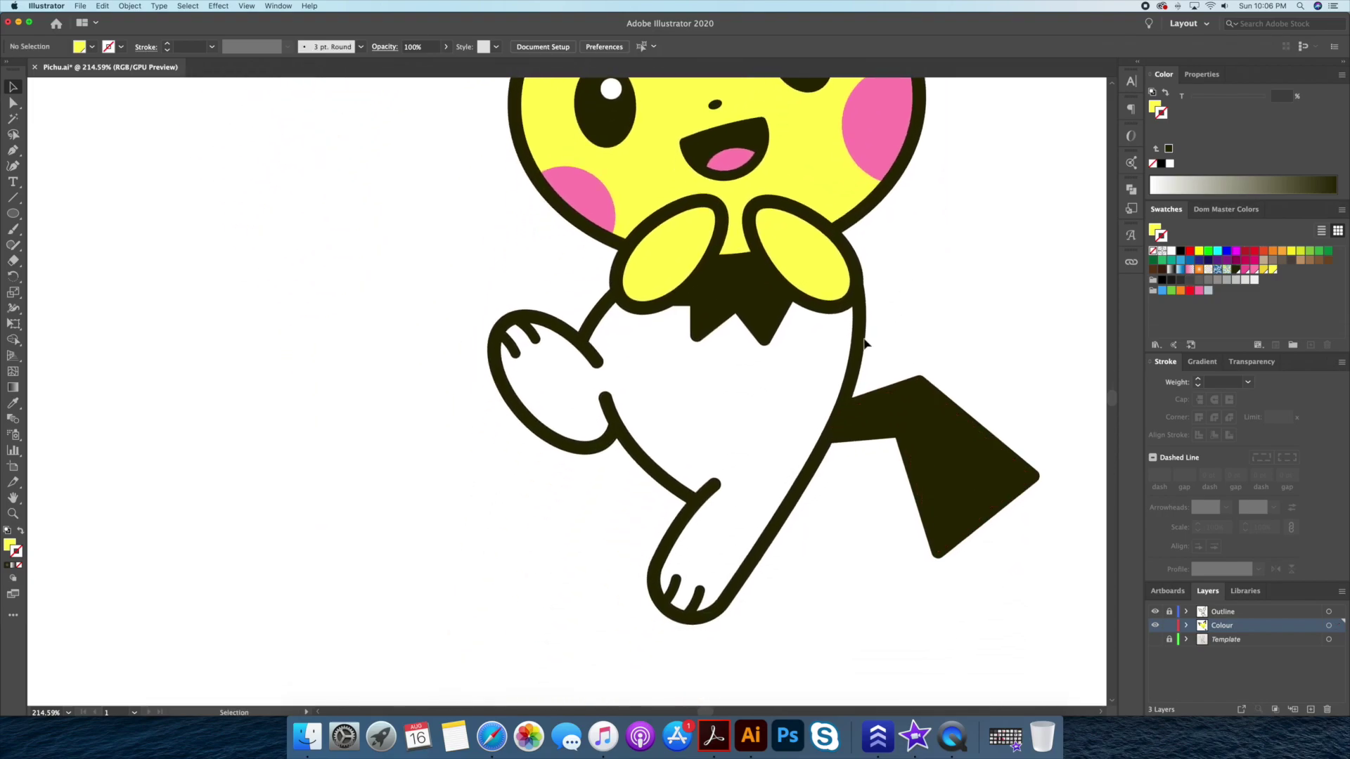
Start the yellow body fill around the foot, under the raised leg and up the arm.
left_click(855, 289)
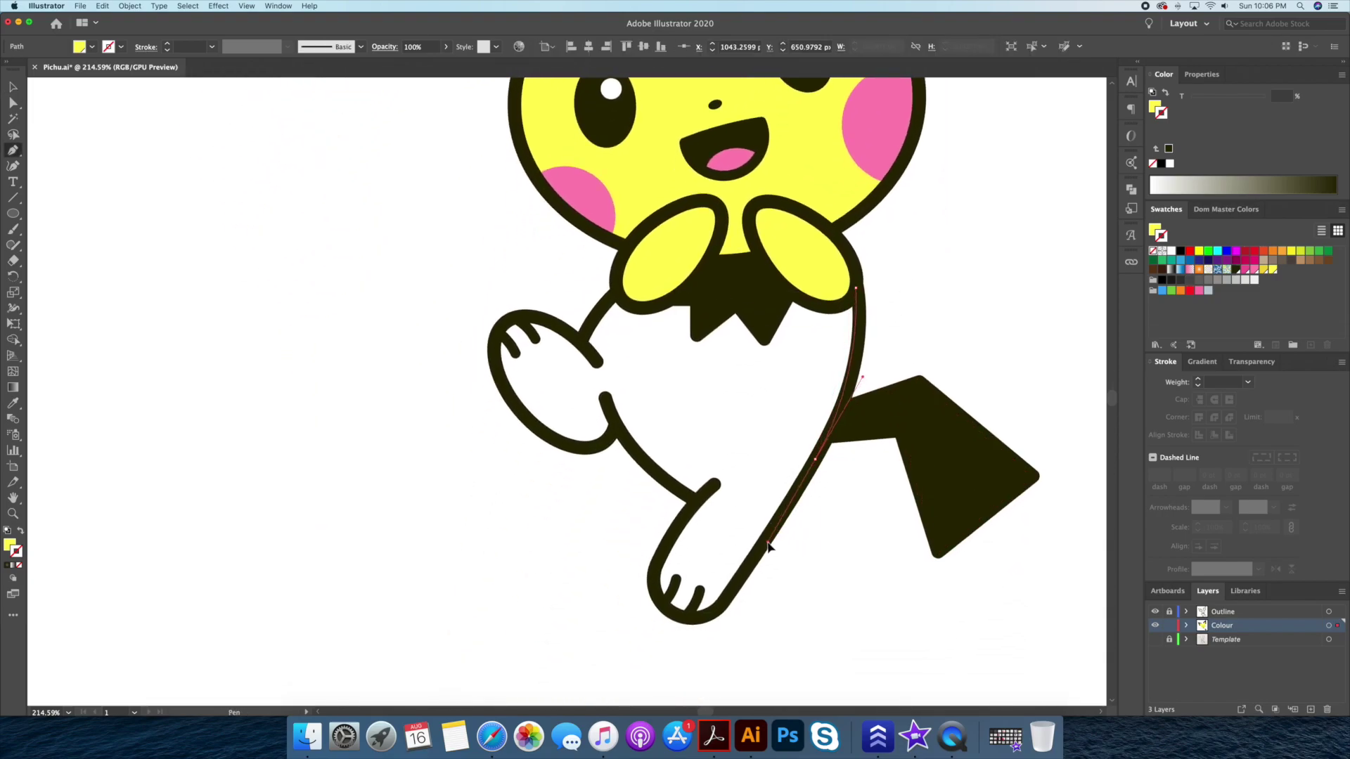
mouse_move(716, 608)
left_mouse_down()
mouse_move(723, 618)
mouse_move(663, 612)
mouse_move(654, 578)
left_mouse_up()
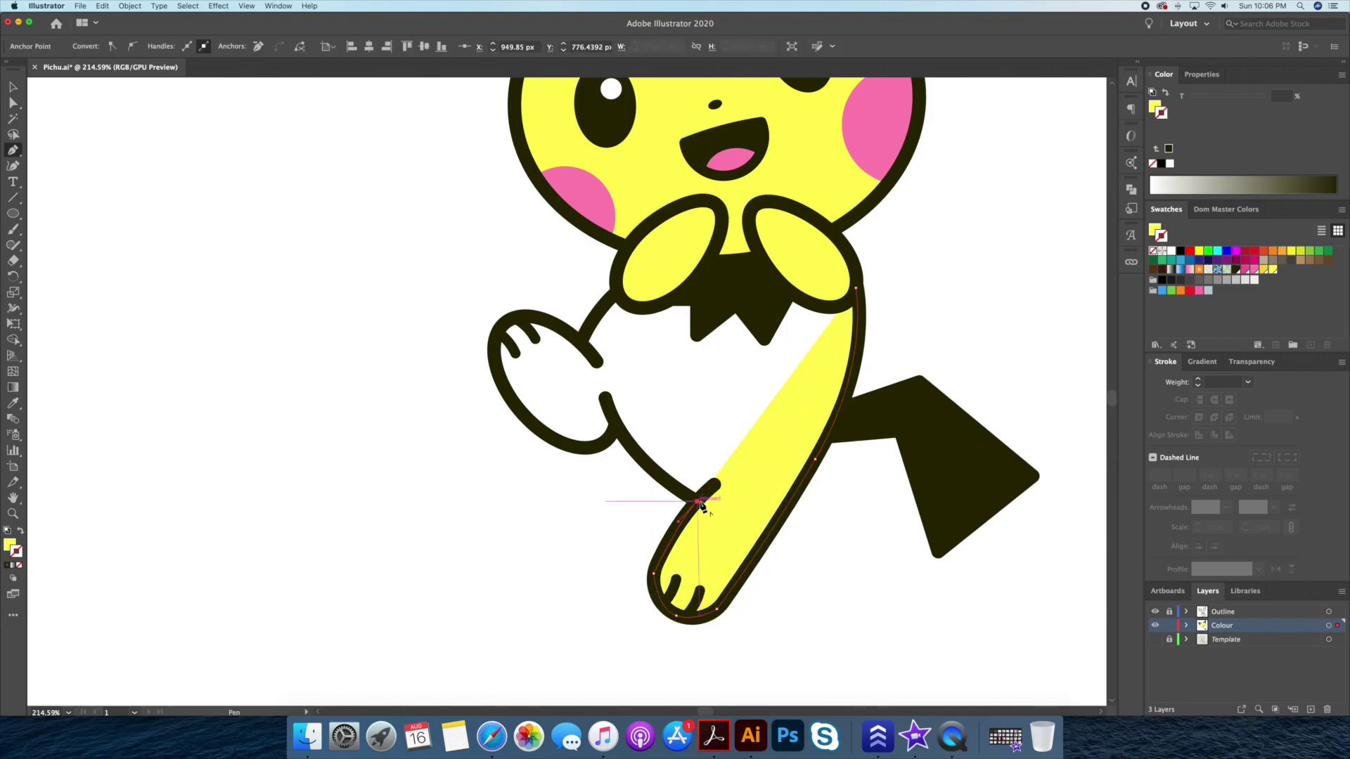
left_click(618, 425, "super")
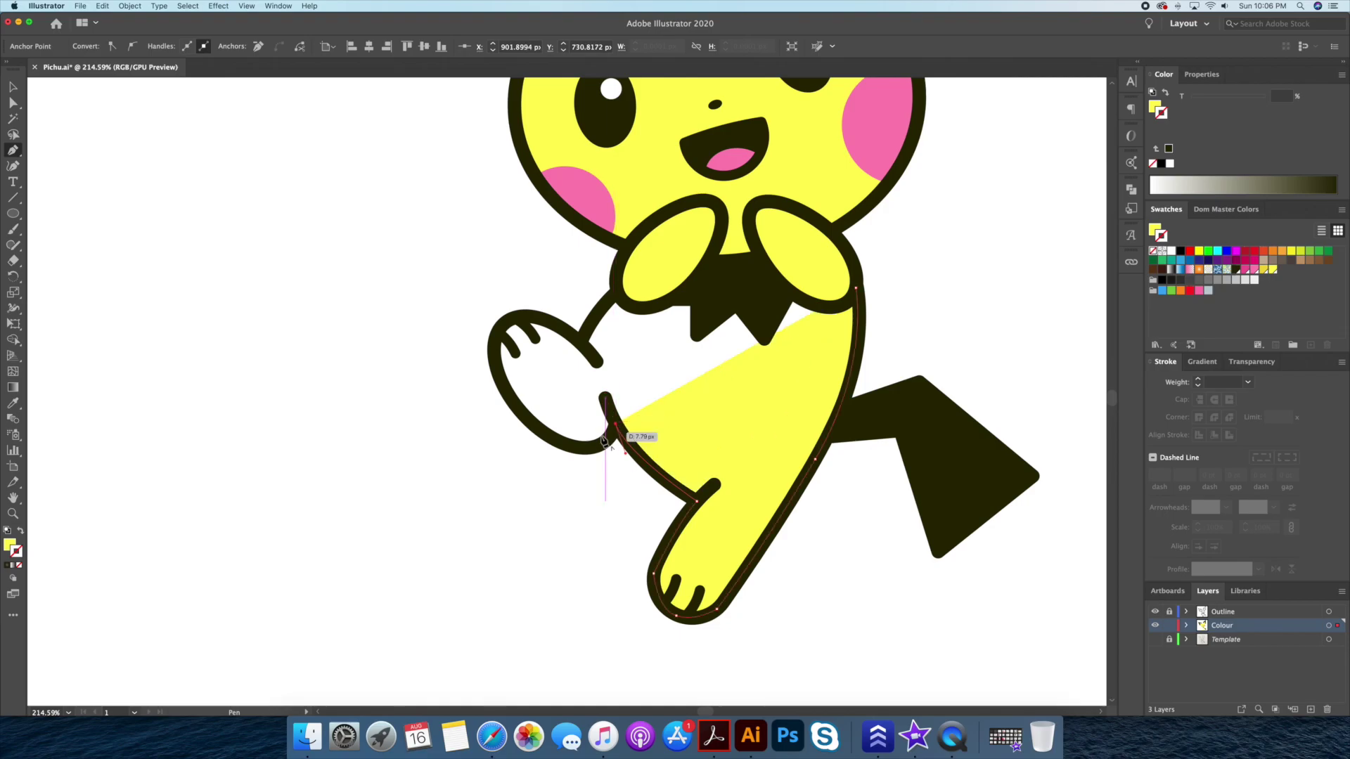
left_click_drag(570, 448, 533, 452)
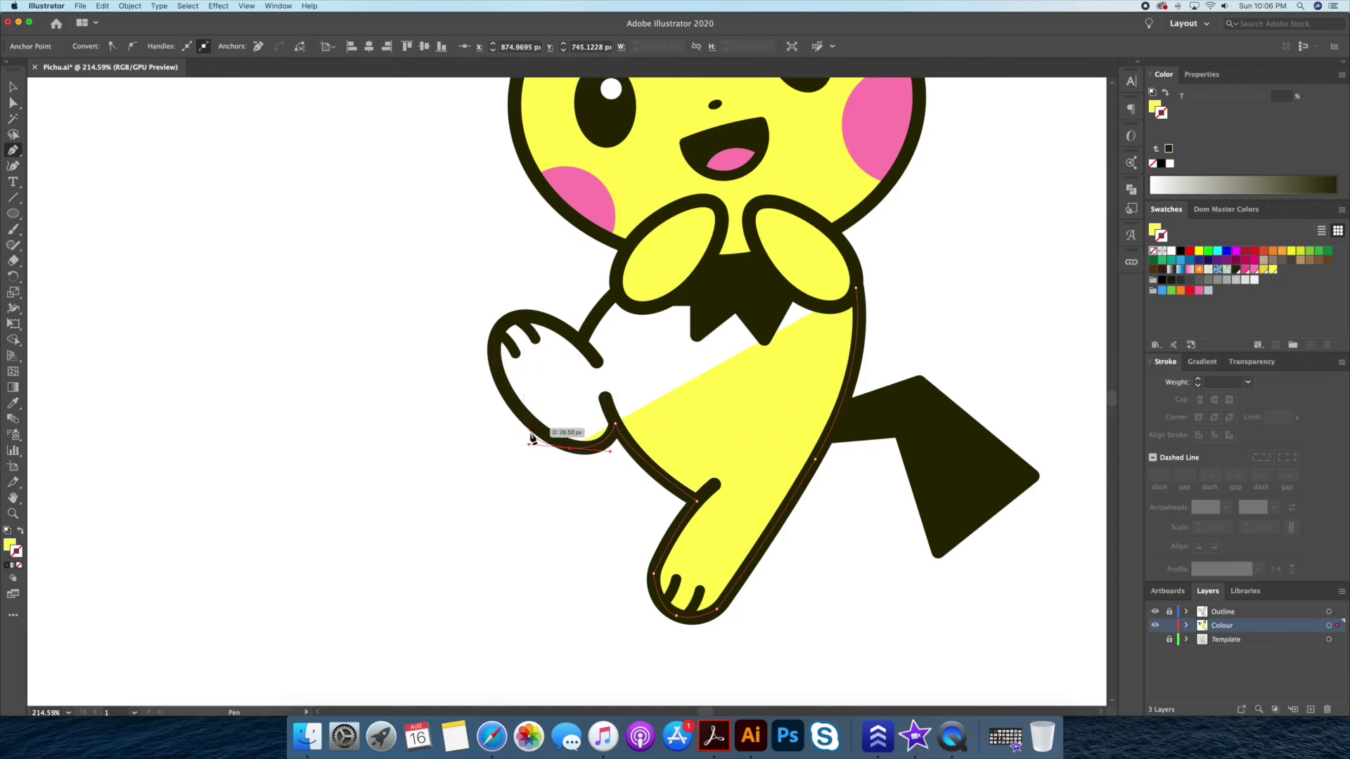
left_click_drag(496, 350, 499, 304)
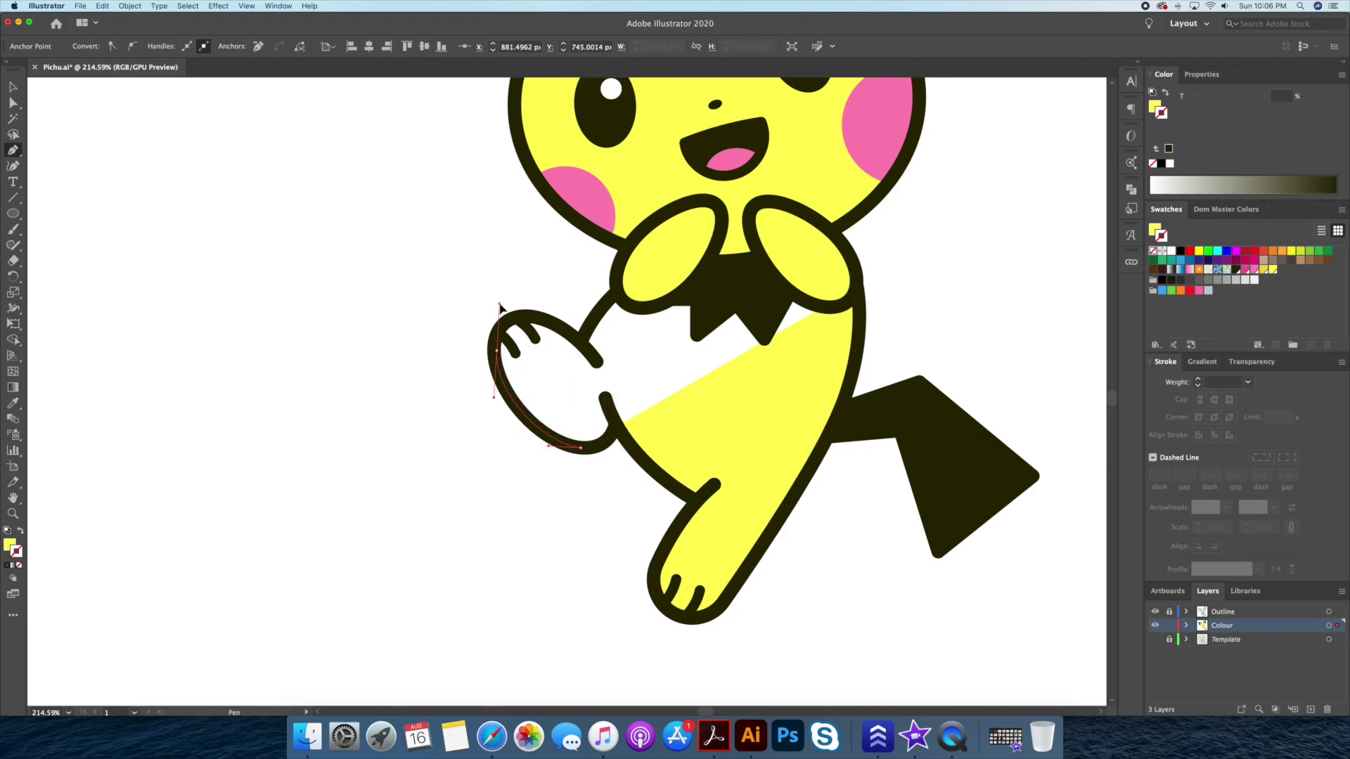
left_click_drag(583, 343, 620, 380)
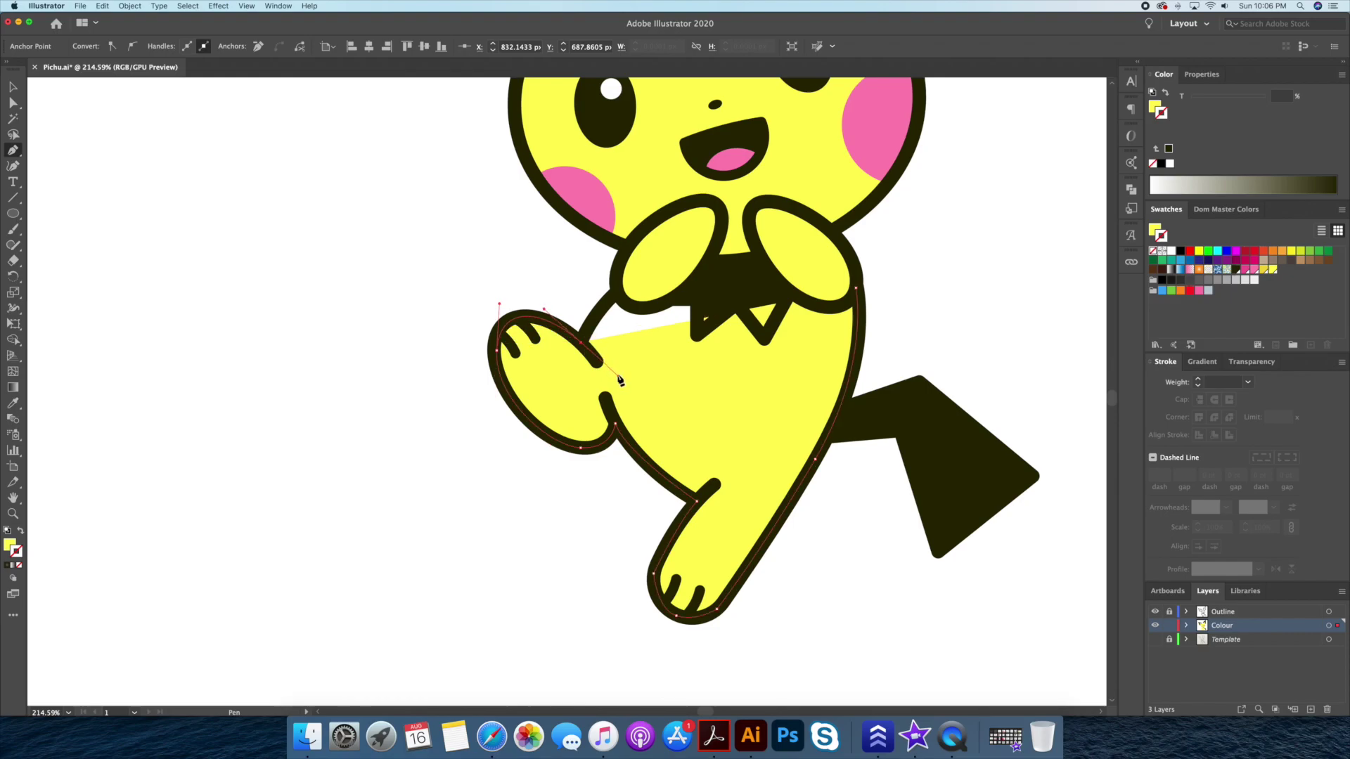
Trace the fill along the zigzag collar and close the body shape.
left_click(619, 295)
left_click(696, 303)
left_click(697, 338)
left_click(732, 311)
left_click(764, 341)
left_click(790, 292)
left_click(856, 288)
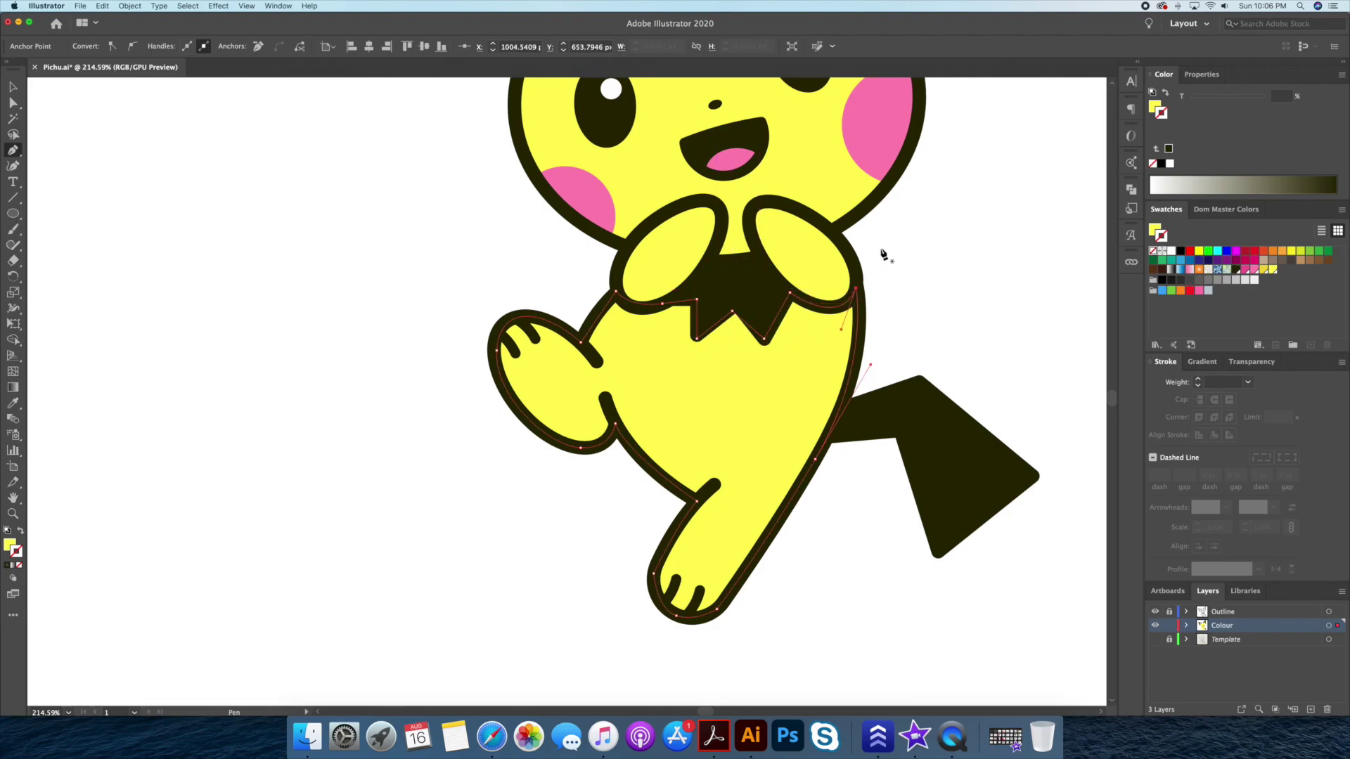
Send the yellow body fill behind the outlines and zoom in on Pichu's body.
key("v")
right_click(814, 376)
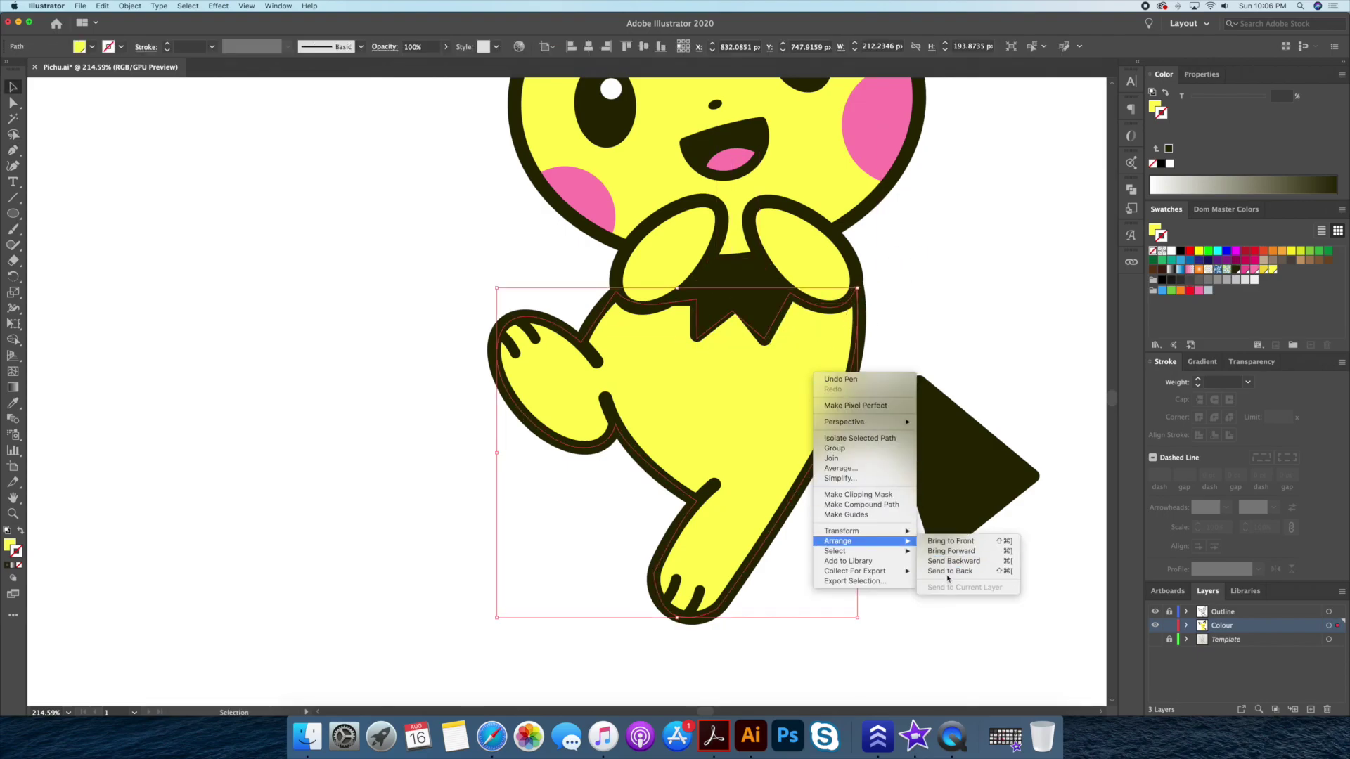
left_click(964, 575)
key("z")
left_click(805, 352, "alt")
left_click_drag(753, 408, 671, 427)
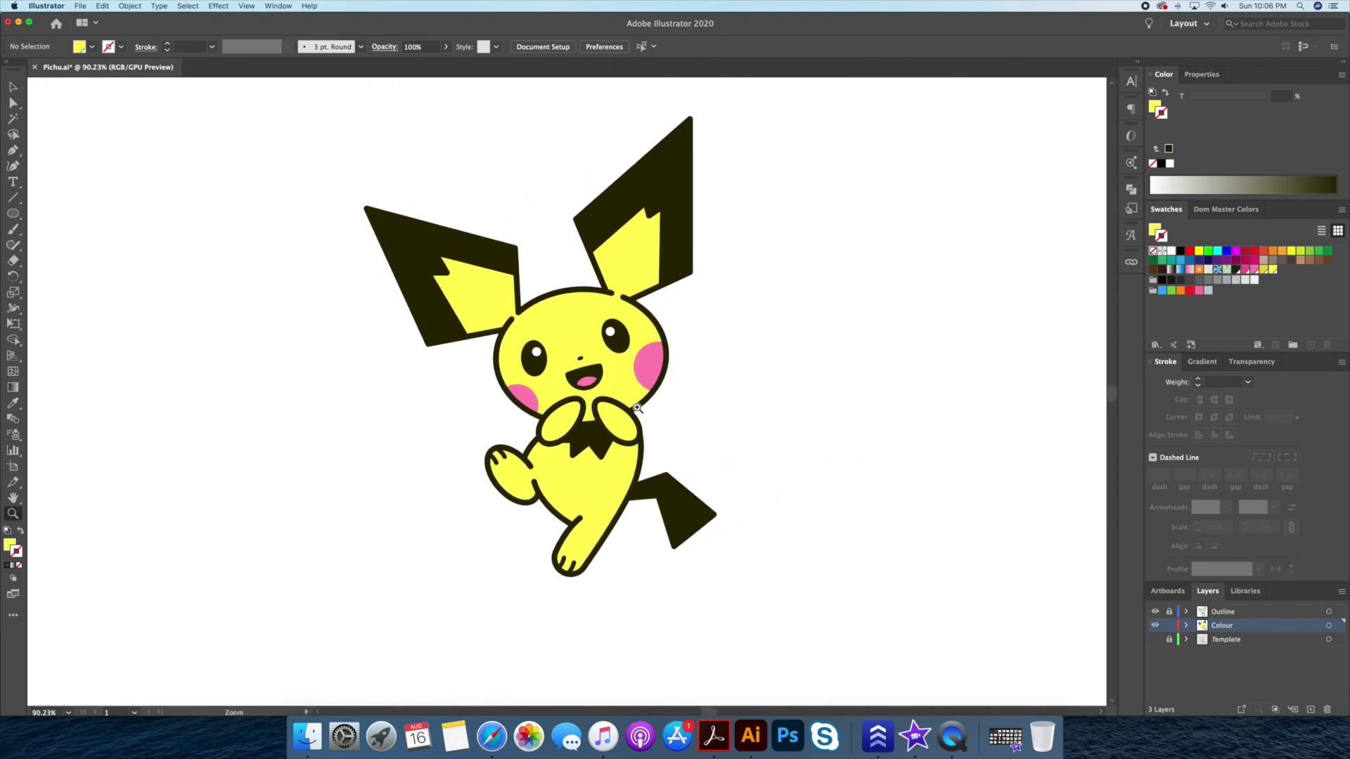
left_click(570, 519)
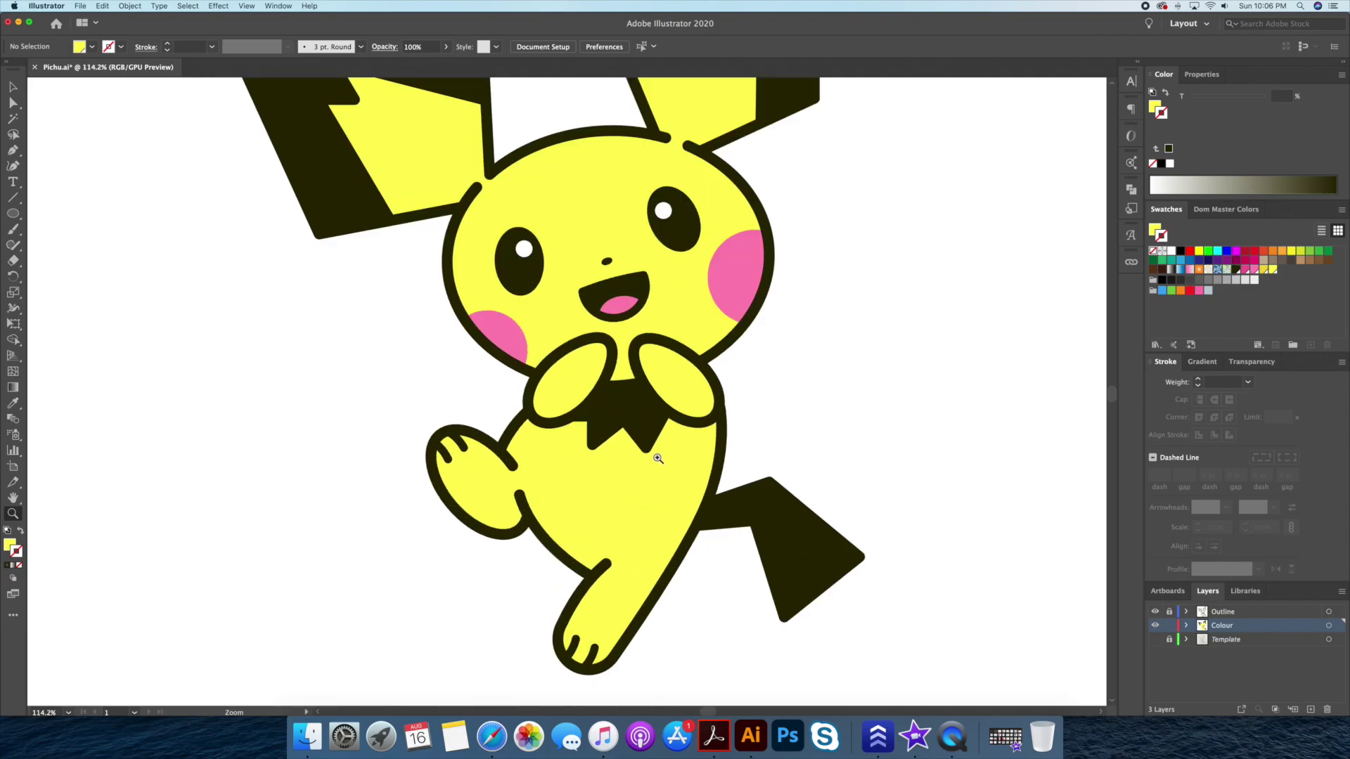
Set the yellow body fill to 30% opacity and show the Template sketch layer.
key("v")
left_click(731, 501)
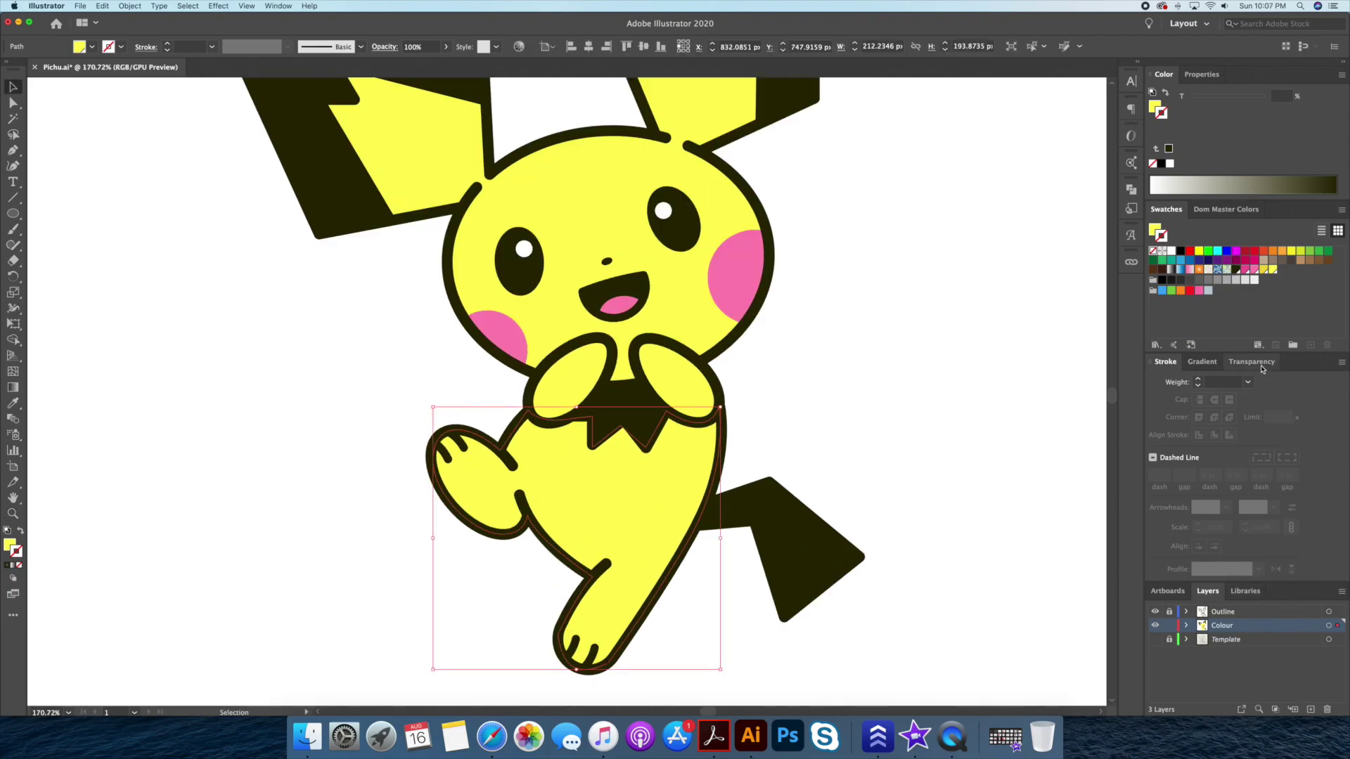
left_click(1251, 361)
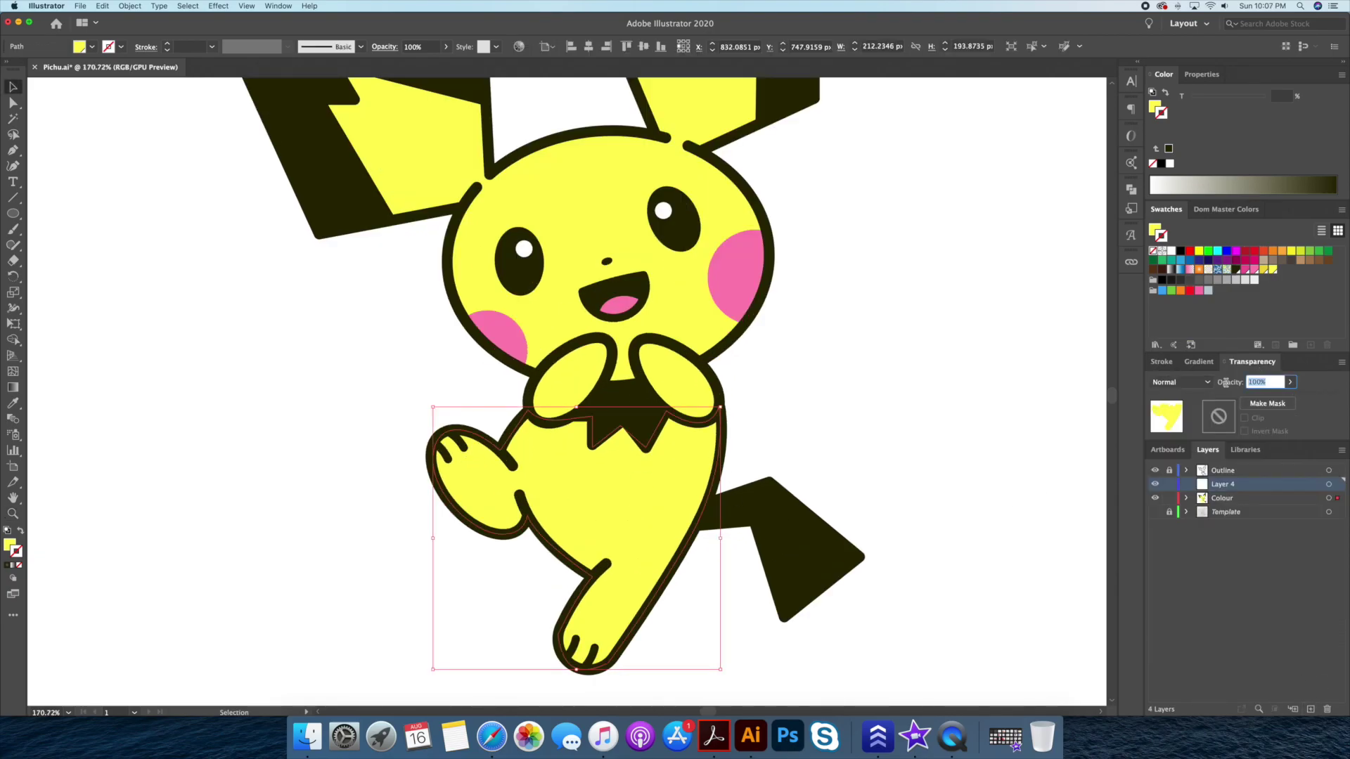
type("30")
key("Return")
left_click(1154, 512)
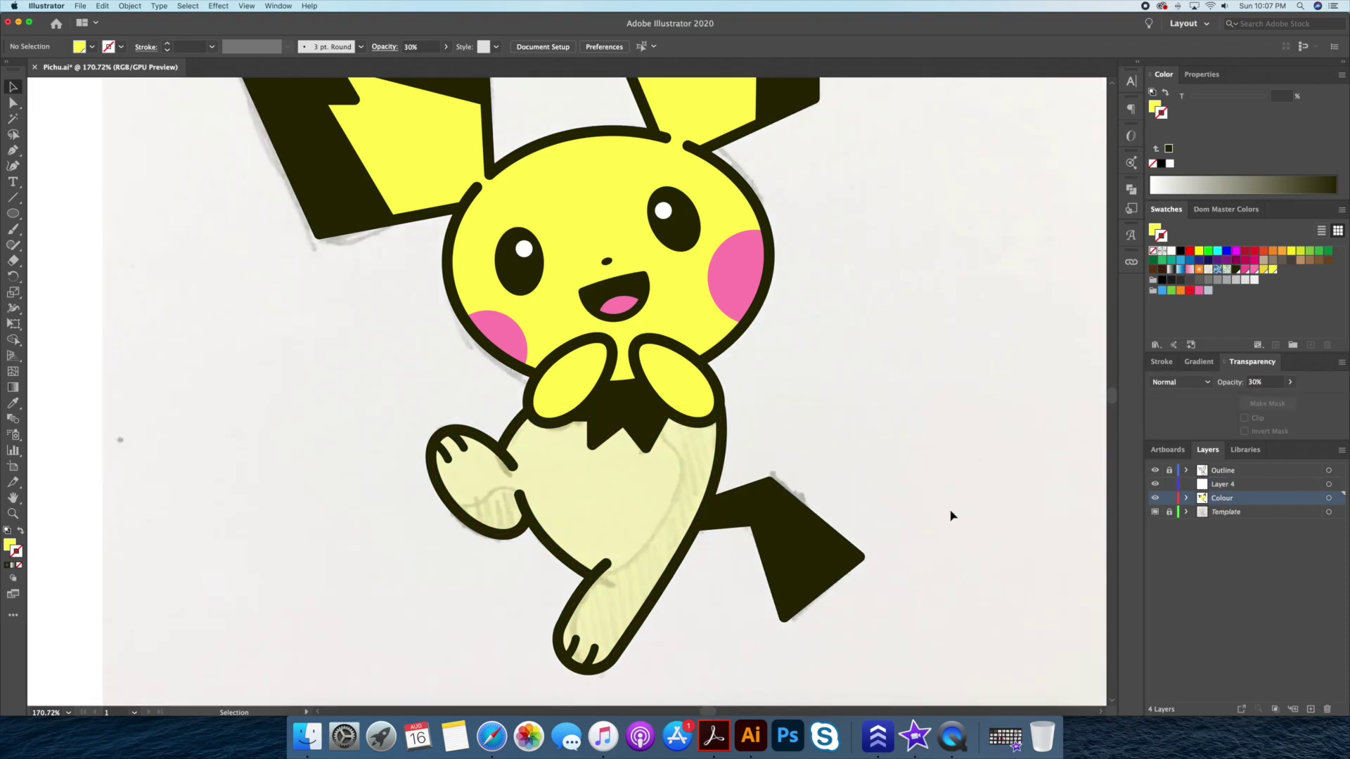
Choose the darker yellow swatch and trace shading down the body's side to the lower arm.
key("z")
left_click(738, 480)
left_click_drag(737, 480, 1034, 379)
left_click(1263, 269)
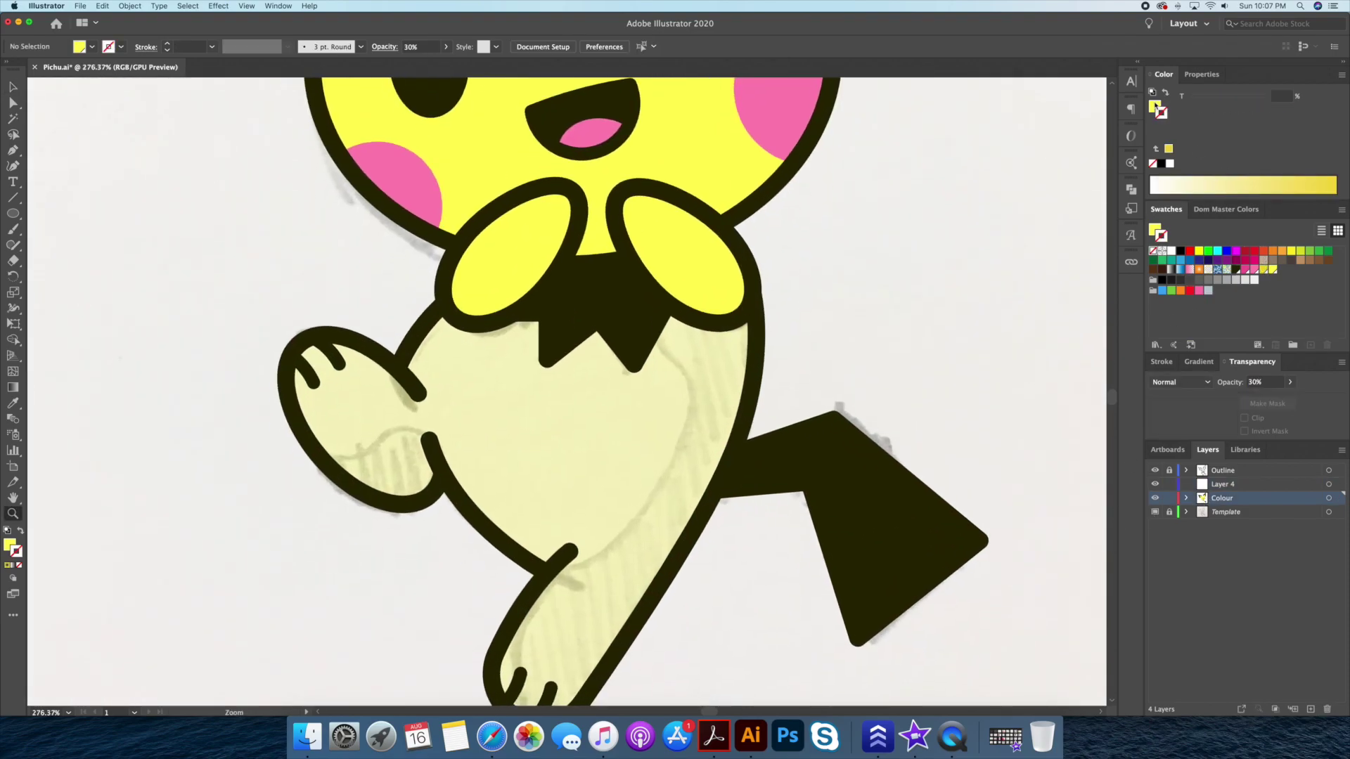
left_click(658, 324)
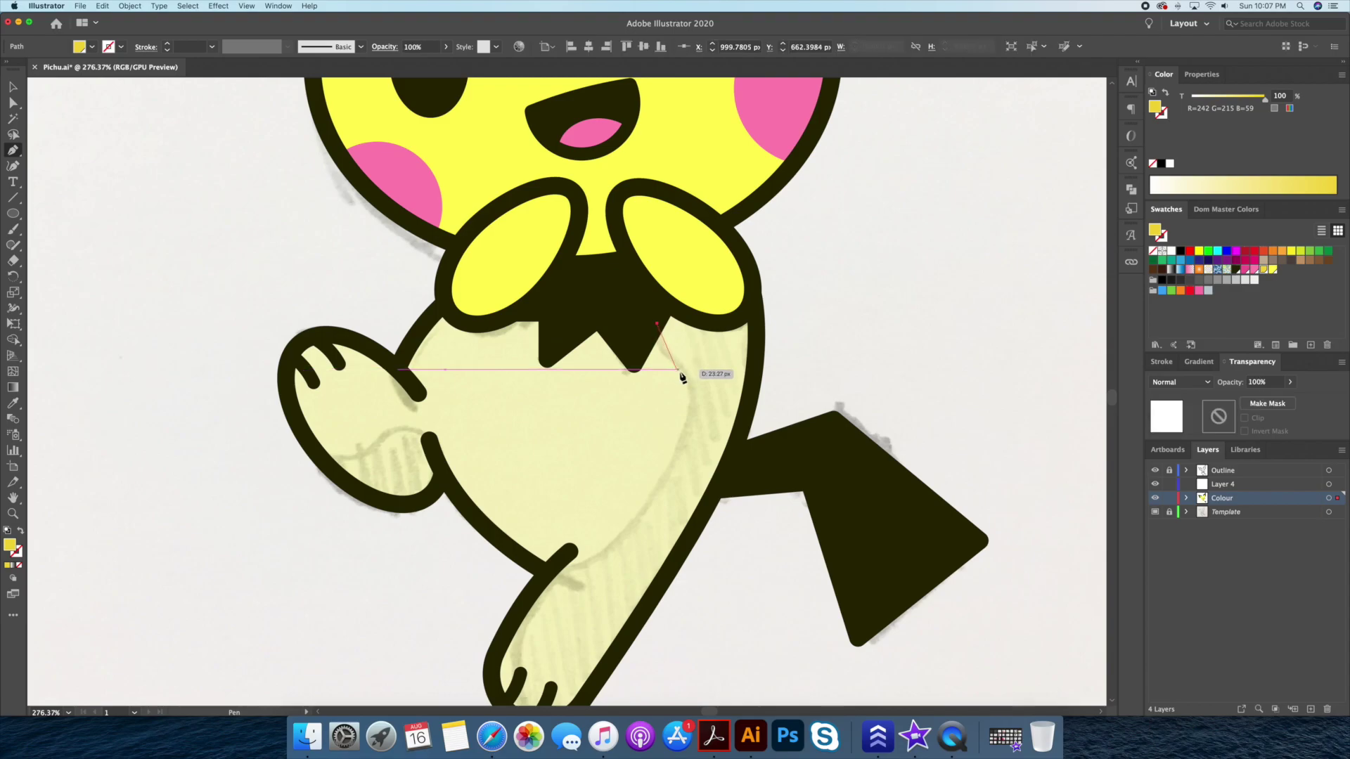
left_click_drag(668, 387, 668, 471)
left_click_drag(554, 571, 534, 577)
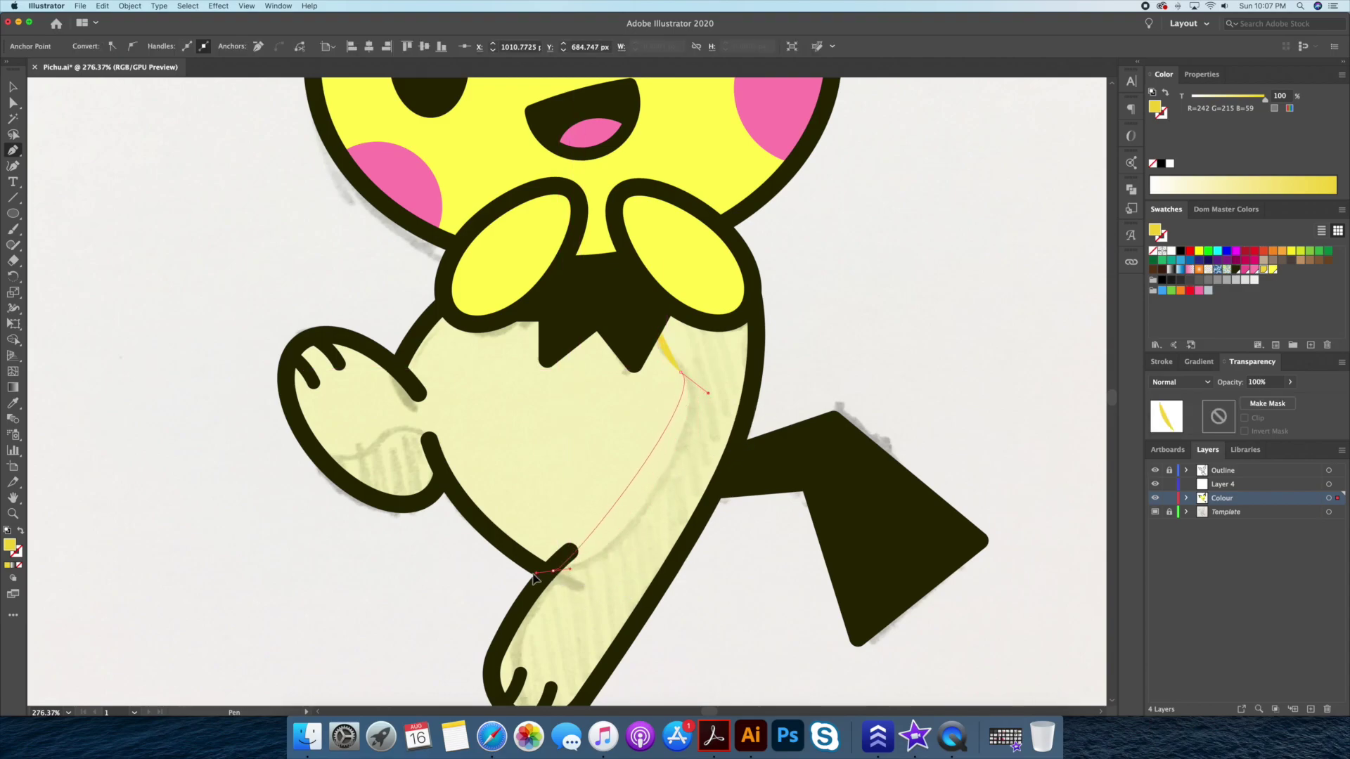
left_click(464, 617)
scroll(555, 562, "down", 5)
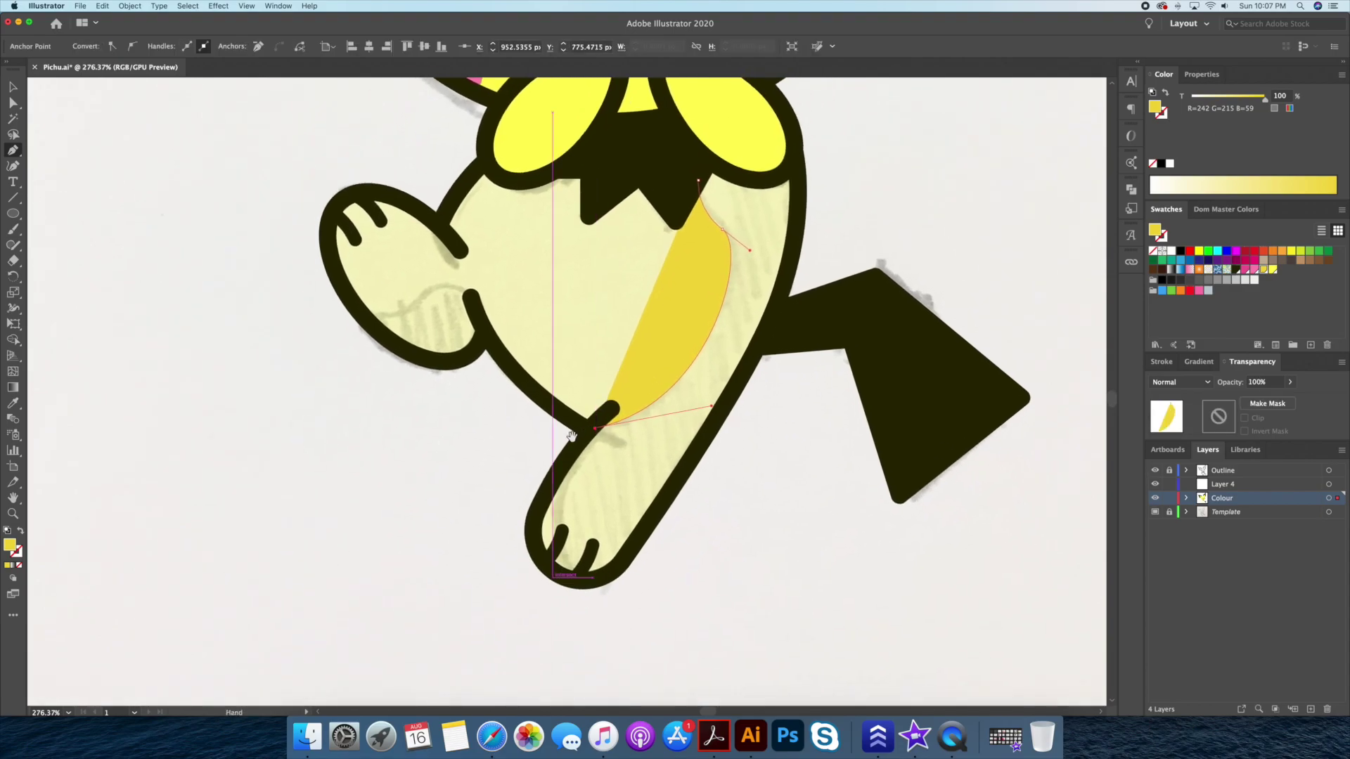
left_click(479, 590)
Close the side shading past the outline up to the collar and send it to the back.
left_click(701, 632)
left_click(788, 444)
left_click(864, 200)
left_click(820, 140)
left_click(799, 165)
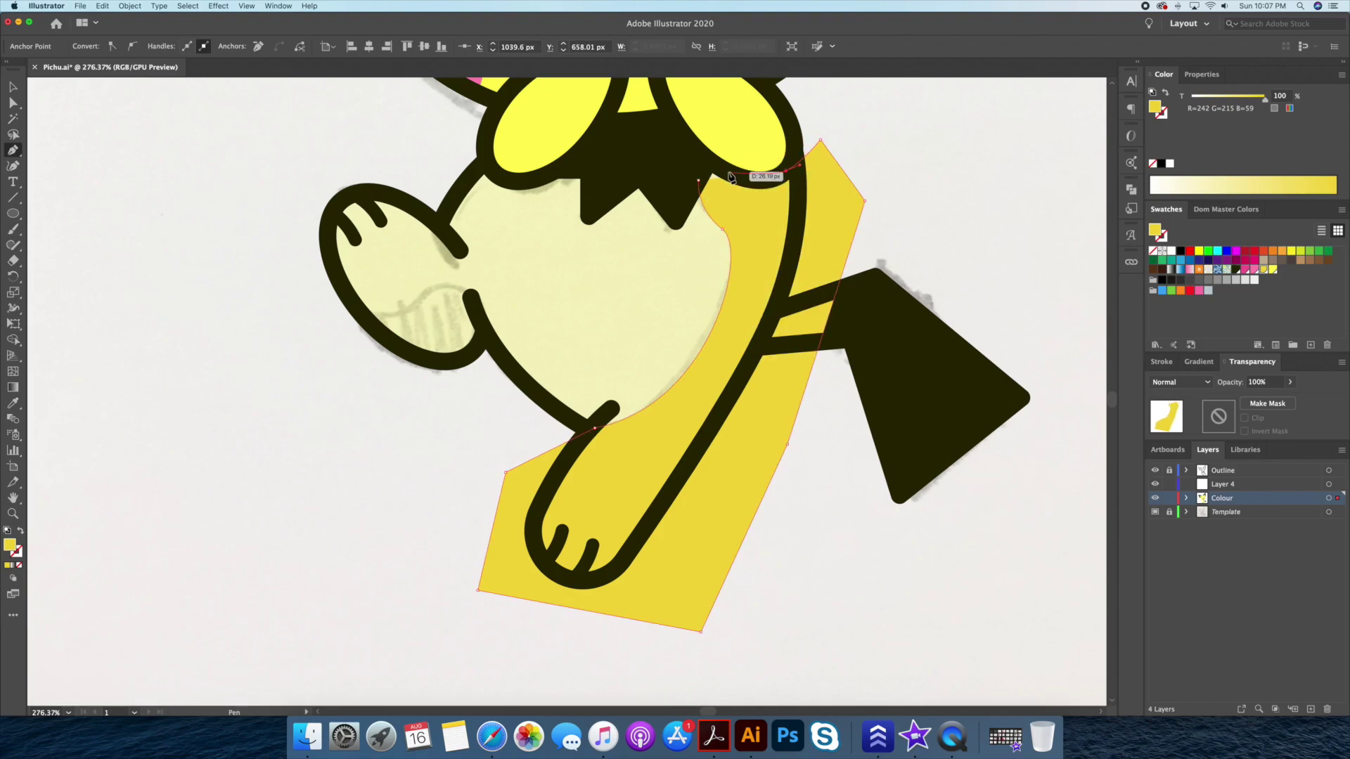
left_click_drag(714, 166, 715, 166)
left_click(701, 183)
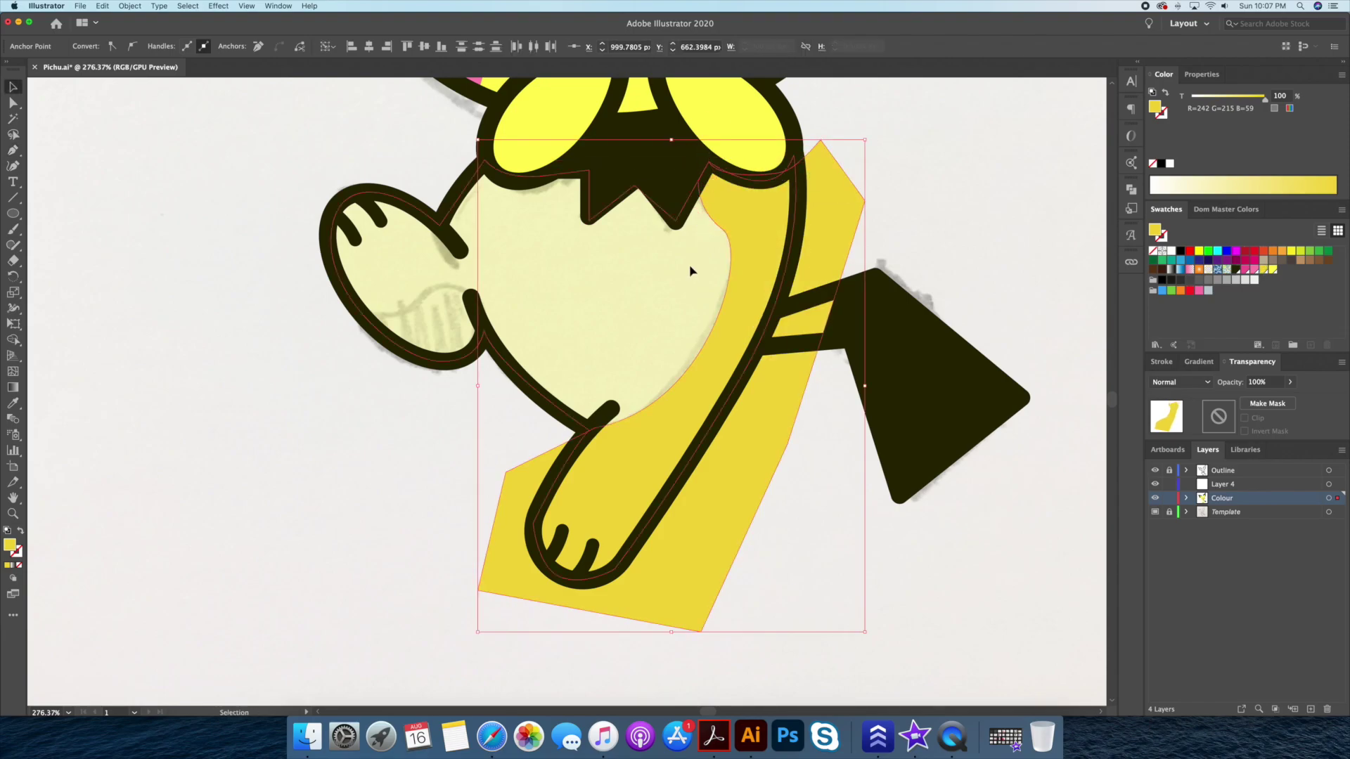
key("ctrl+shift+bracketleft")
key("v")
key("ctrl+shift+a")
Draw a darker yellow shading shape under the raised foot.
mouse_move(478, 453)
left_mouse_down()
mouse_move(588, 411)
mouse_move(510, 426)
left_mouse_up()
left_click(605, 422)
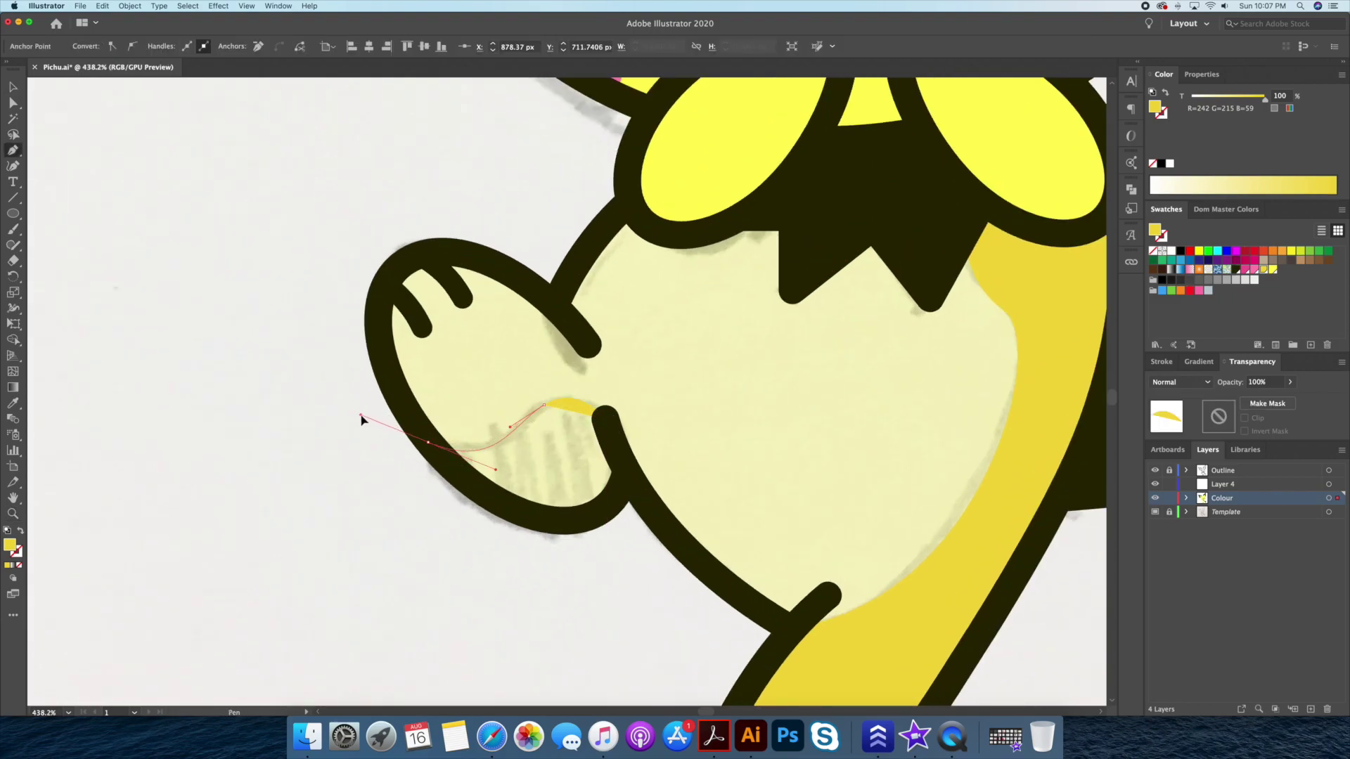
left_click_drag(625, 476, 702, 359)
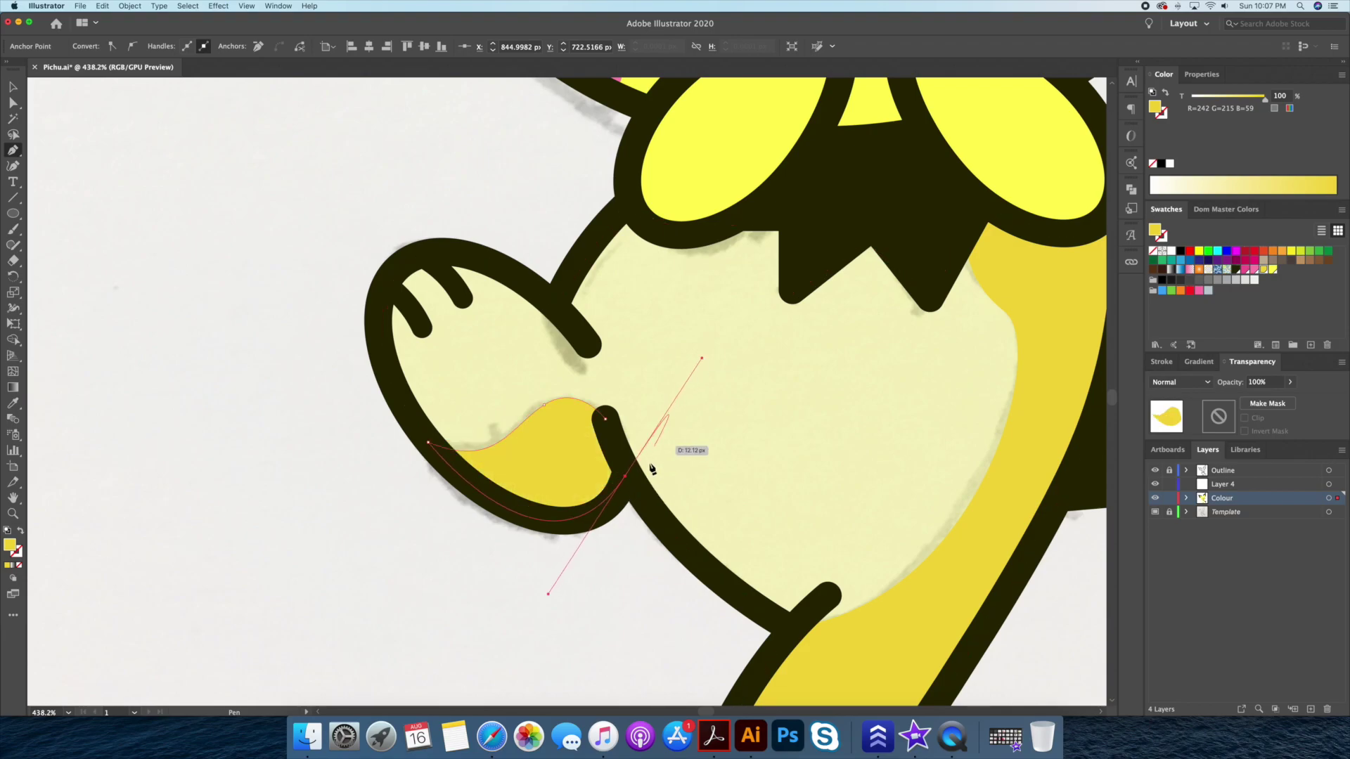
left_click(606, 420)
scroll(701, 478, "down", 3)
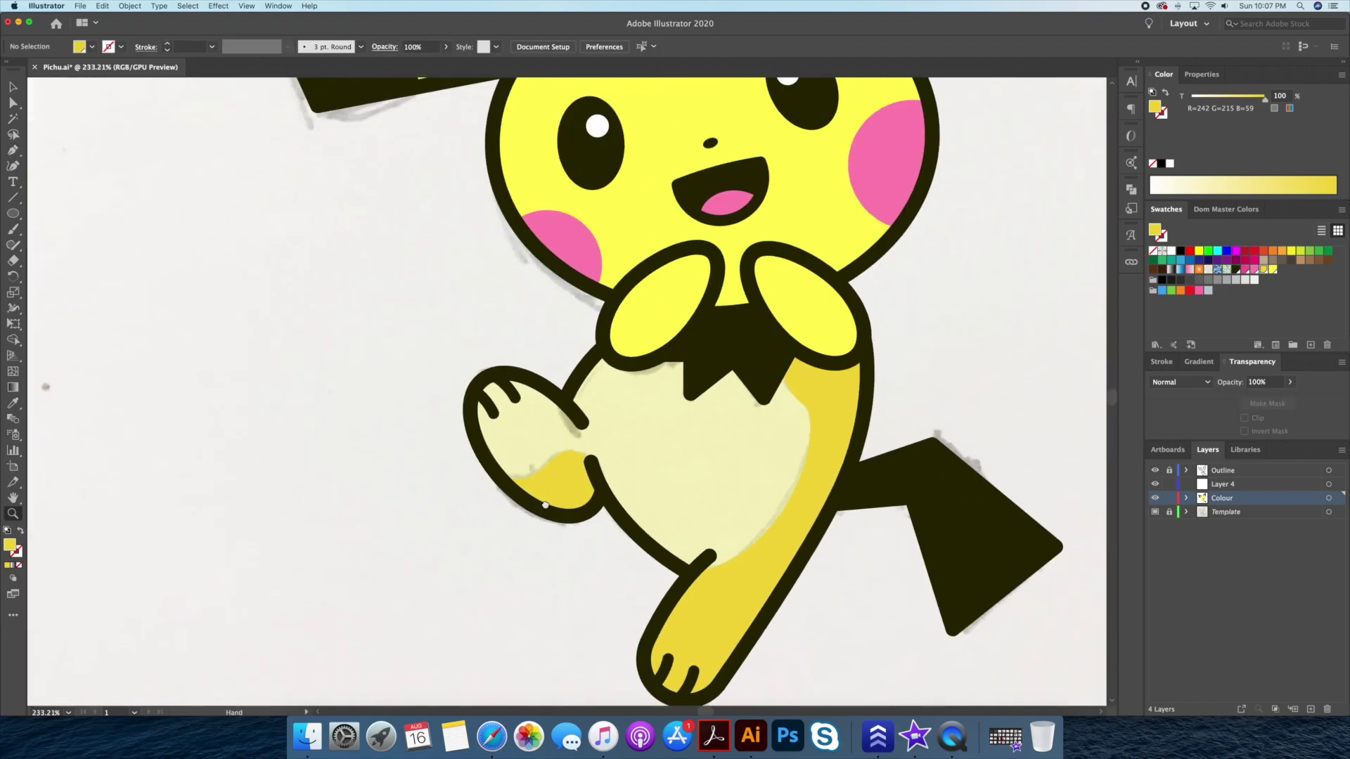
key("v")
left_click(702, 478)
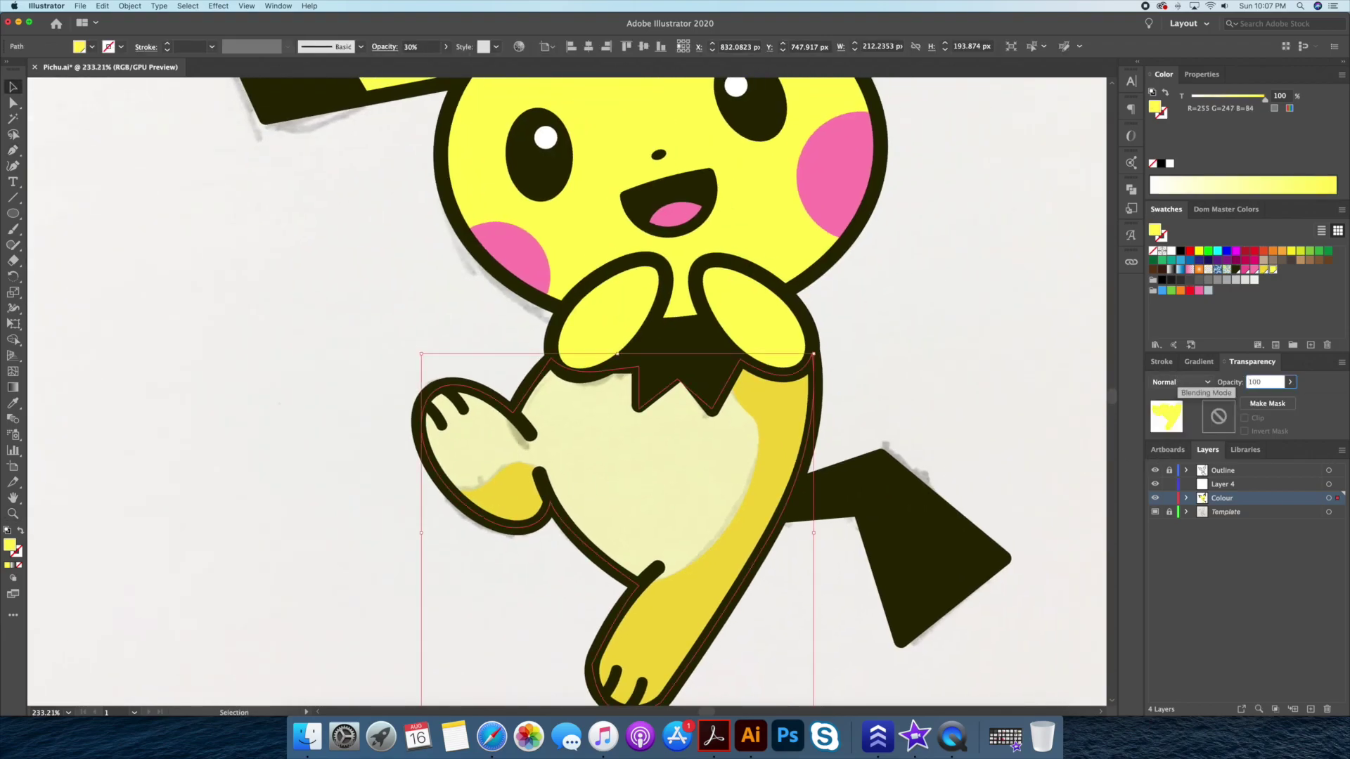
Restore the body fill's opacity, zoom in on the hands and select both hand ellipses.
key("Return")
left_click(898, 316)
key("z")
left_click(728, 387)
key("a")
left_click(753, 517)
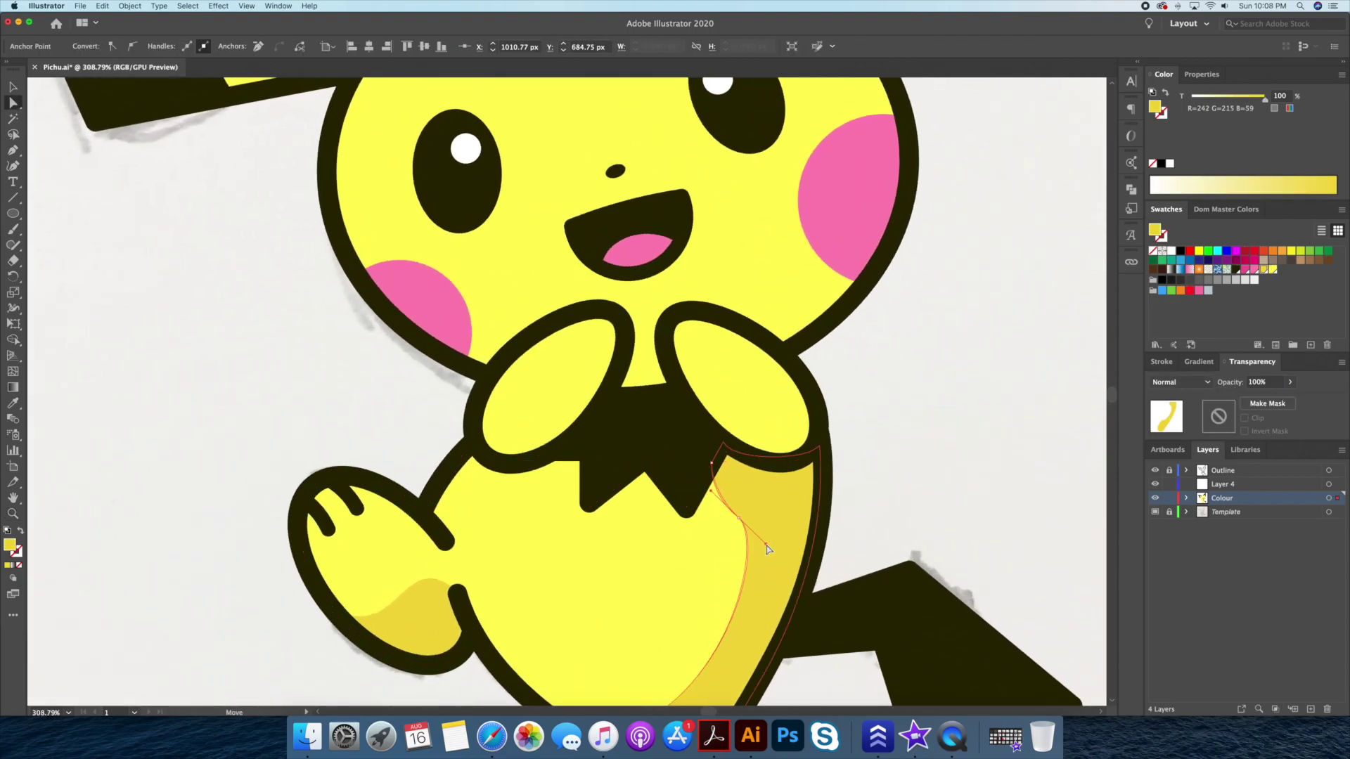
key("v")
left_click(904, 431)
left_click(582, 386)
left_click(738, 394, "shift")
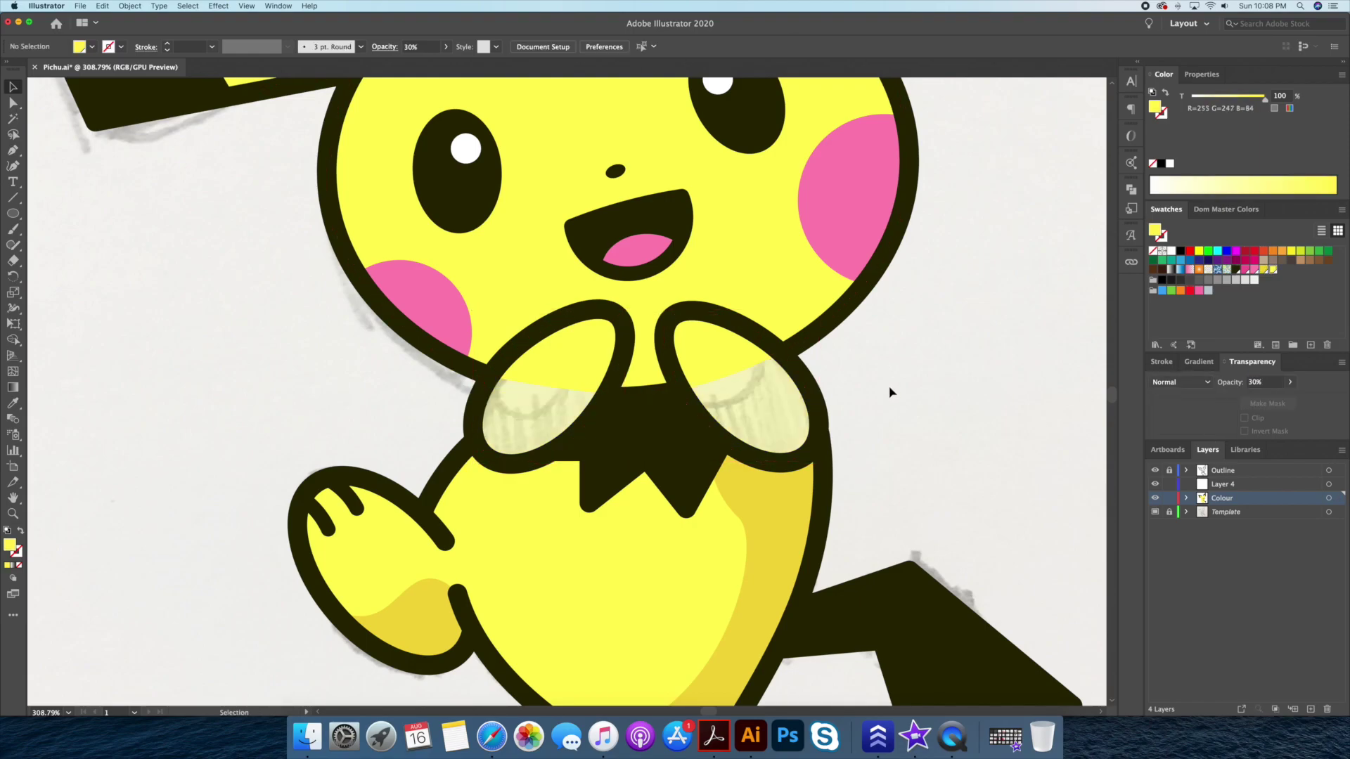
Offset the right hand's ellipse and give the exposed sliver the darker yellow.
left_click(800, 401)
mouse_move(799, 401)
left_mouse_down()
mouse_move(787, 430)
mouse_move(769, 422)
left_mouse_up()
left_click(865, 367)
left_click(769, 518)
key("i")
left_click(770, 515)
Offset the left hand's ellipse and colour its crescent darker yellow.
key("a")
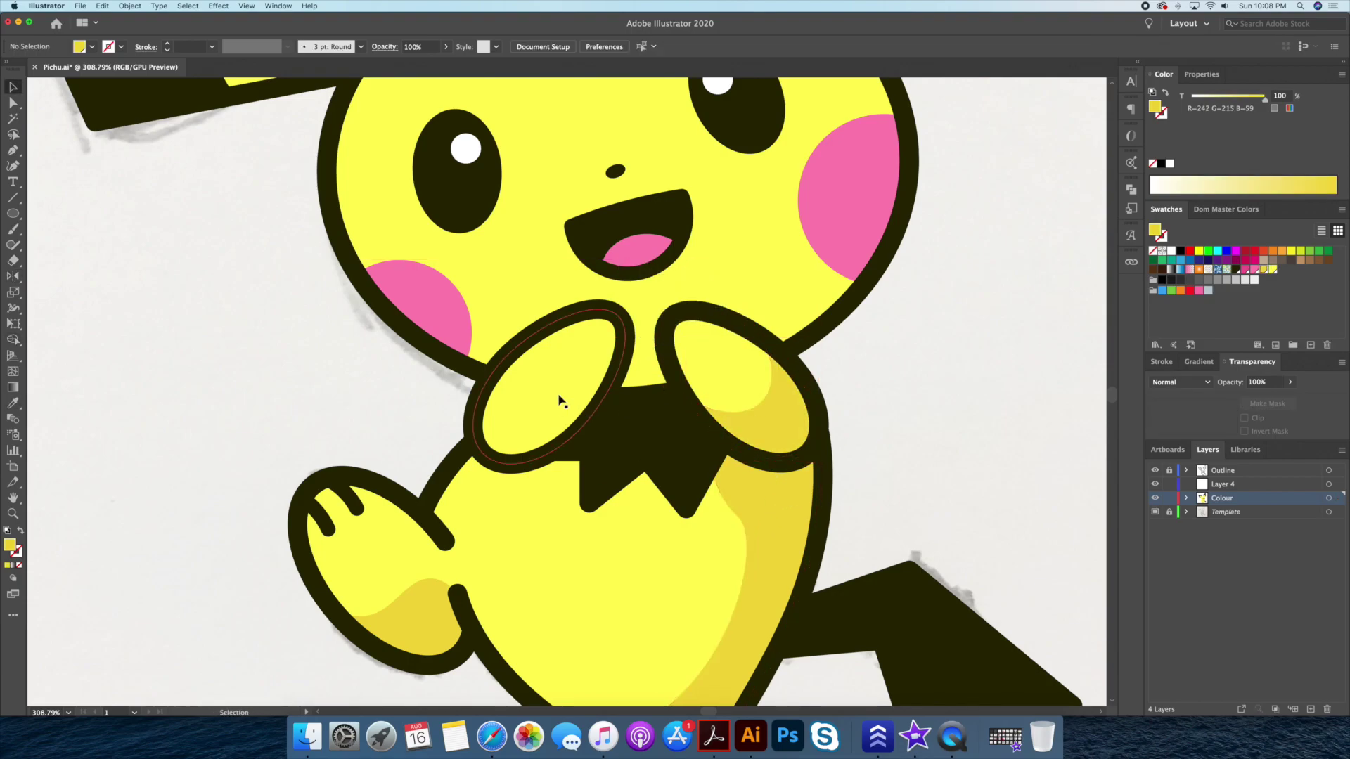
left_click(560, 400)
left_click_drag(571, 385, 575, 409)
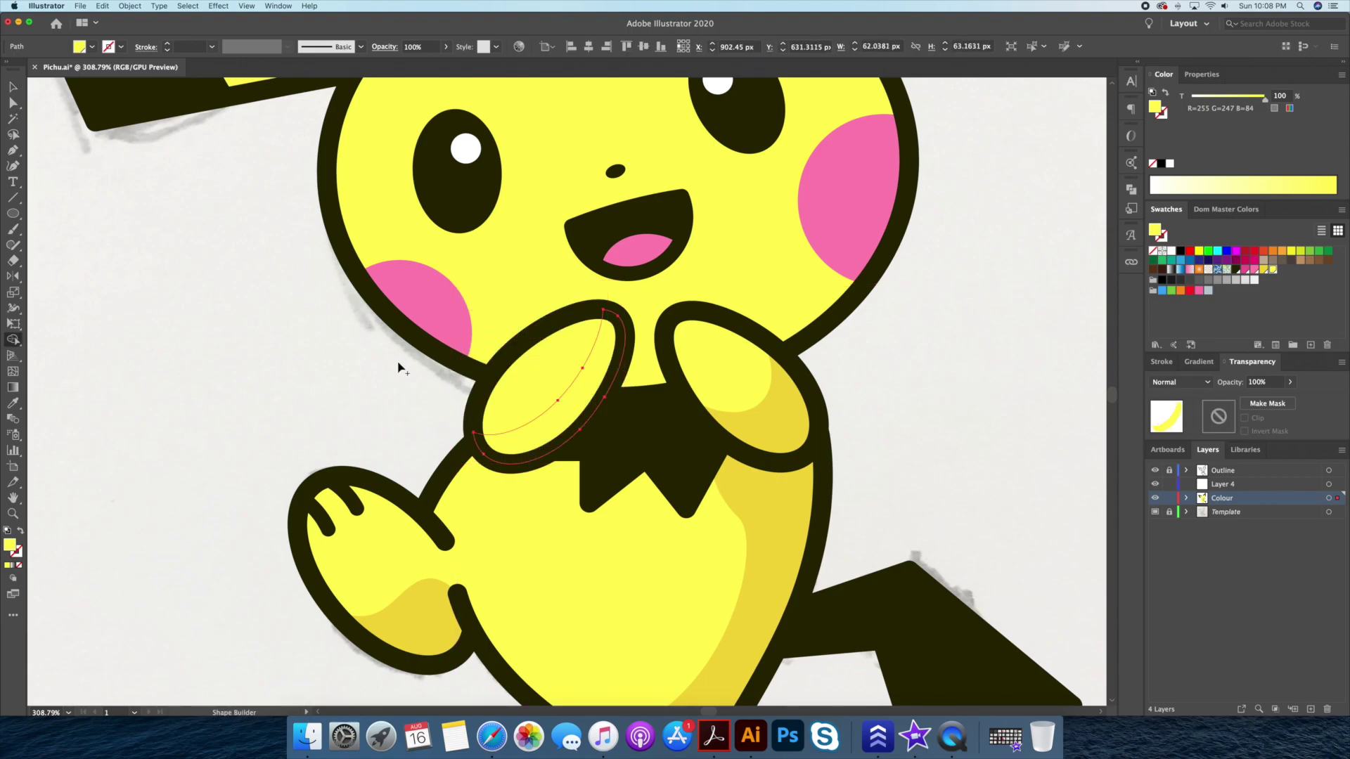
key("i")
left_click(806, 494)
scroll(887, 400, "down", 2)
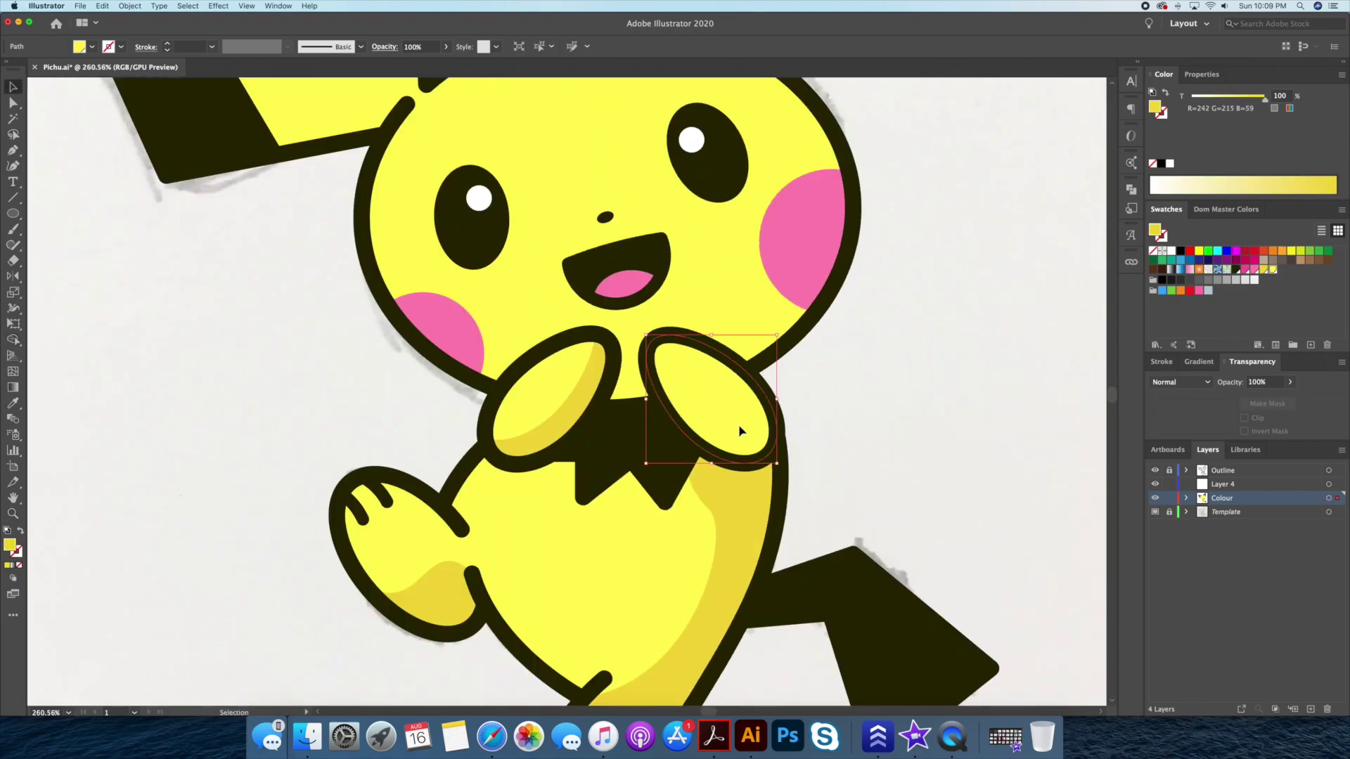
Copy the right hand's ellipse, Shape Builder the overlap into a crescent, and fill it darker yellow.
key("v")
left_click(738, 424)
mouse_move(746, 432)
left_mouse_down()
mouse_move(705, 414)
mouse_move(706, 440)
left_mouse_up()
left_click(756, 424, "shift")
key("shift+m")
left_click(688, 422, "alt")
key("v")
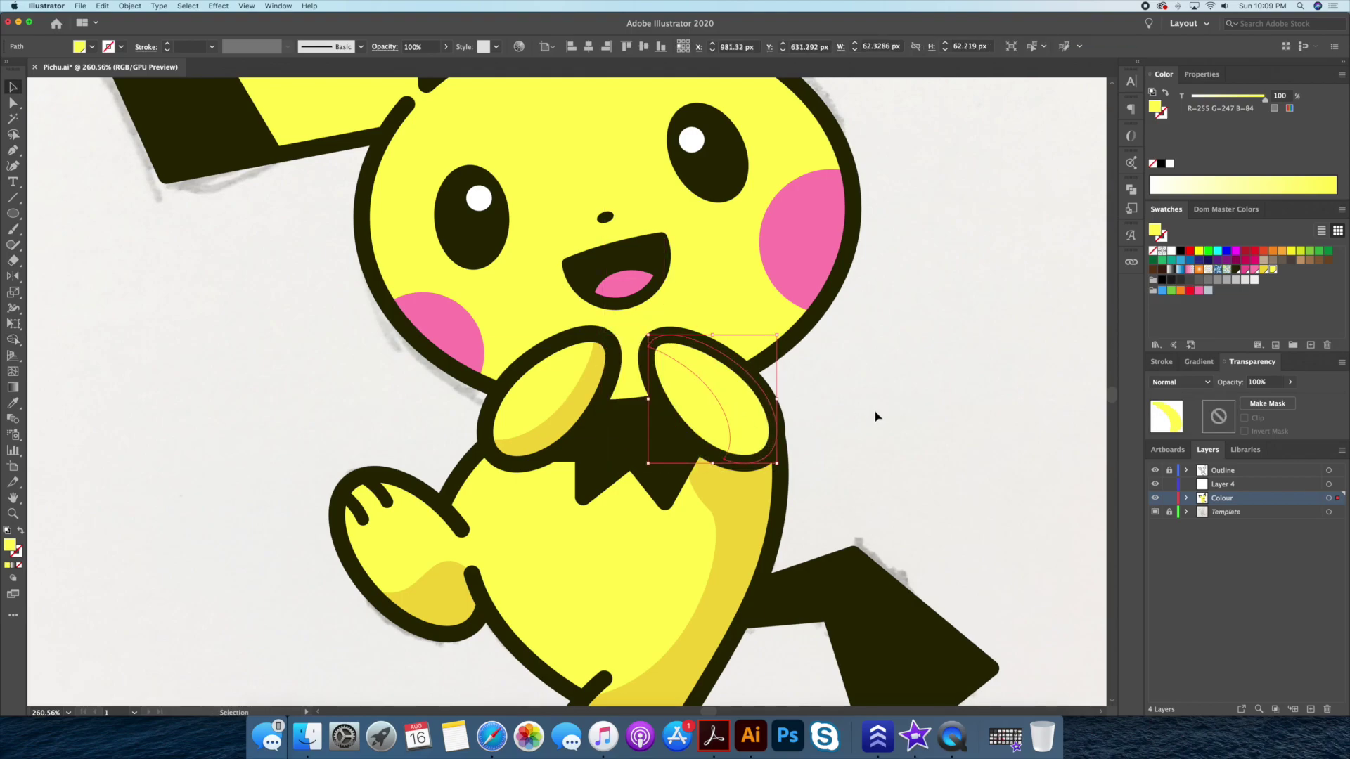
key("i")
left_click(732, 506)
key("v")
scroll(840, 491, "down", 3)
left_click(705, 346)
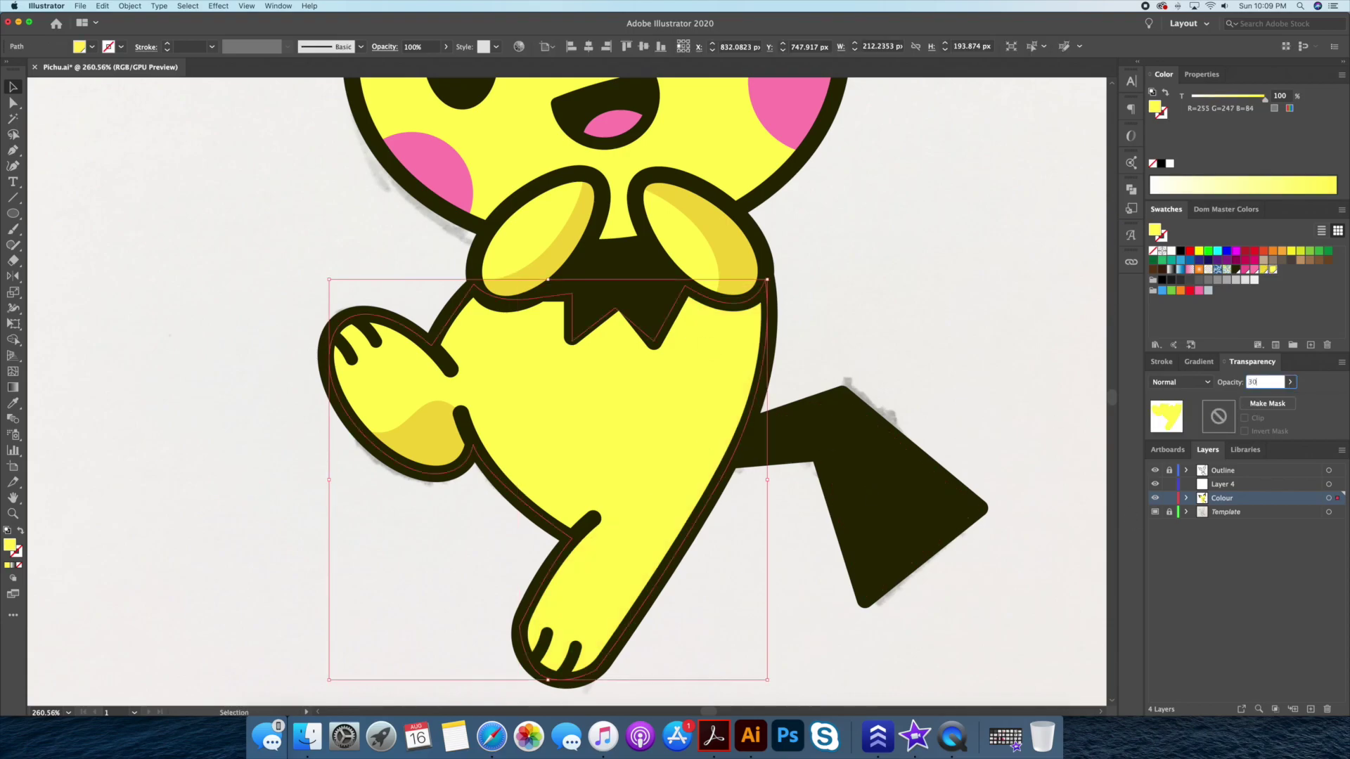
Fade the body to 30% opacity and Pen-draw a polygon over the body's right side, arm and leg.
key("Return")
key("p")
left_click(667, 318)
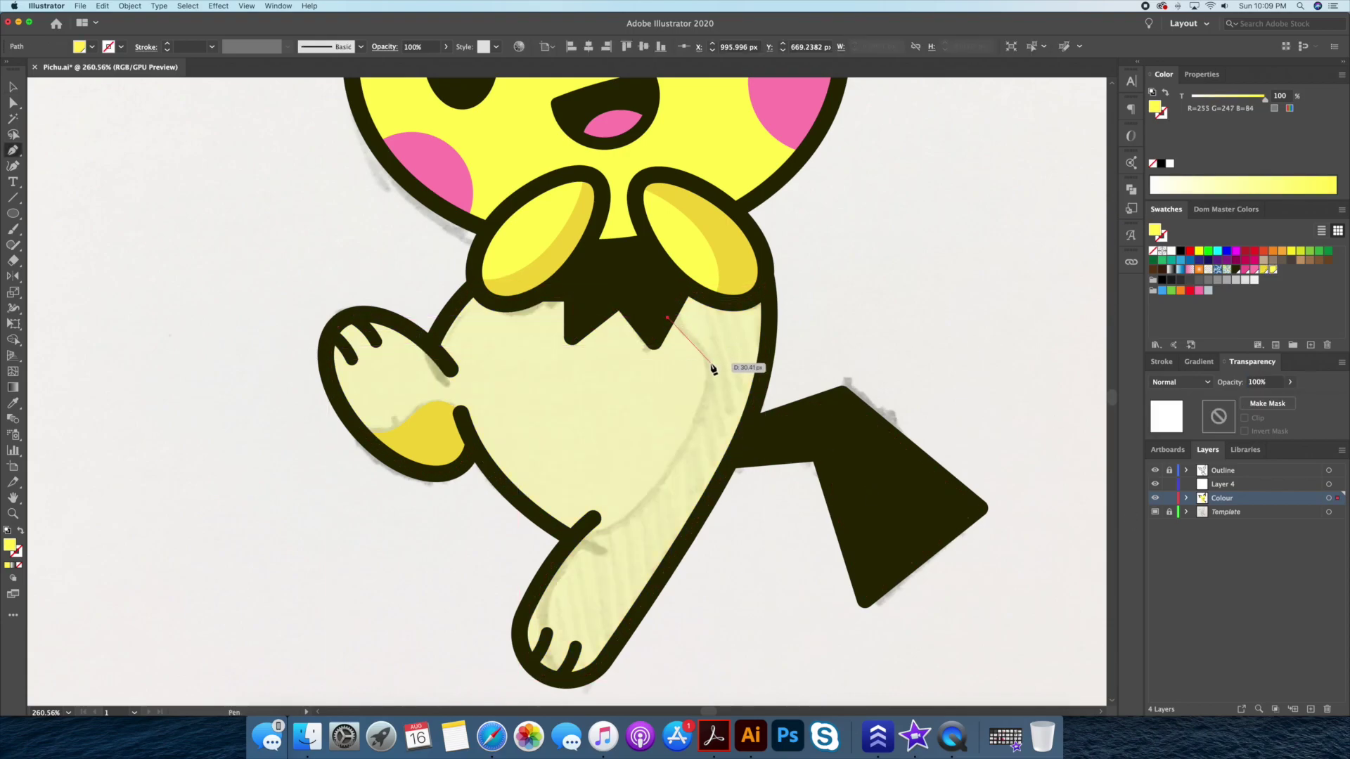
left_click_drag(710, 363, 711, 406)
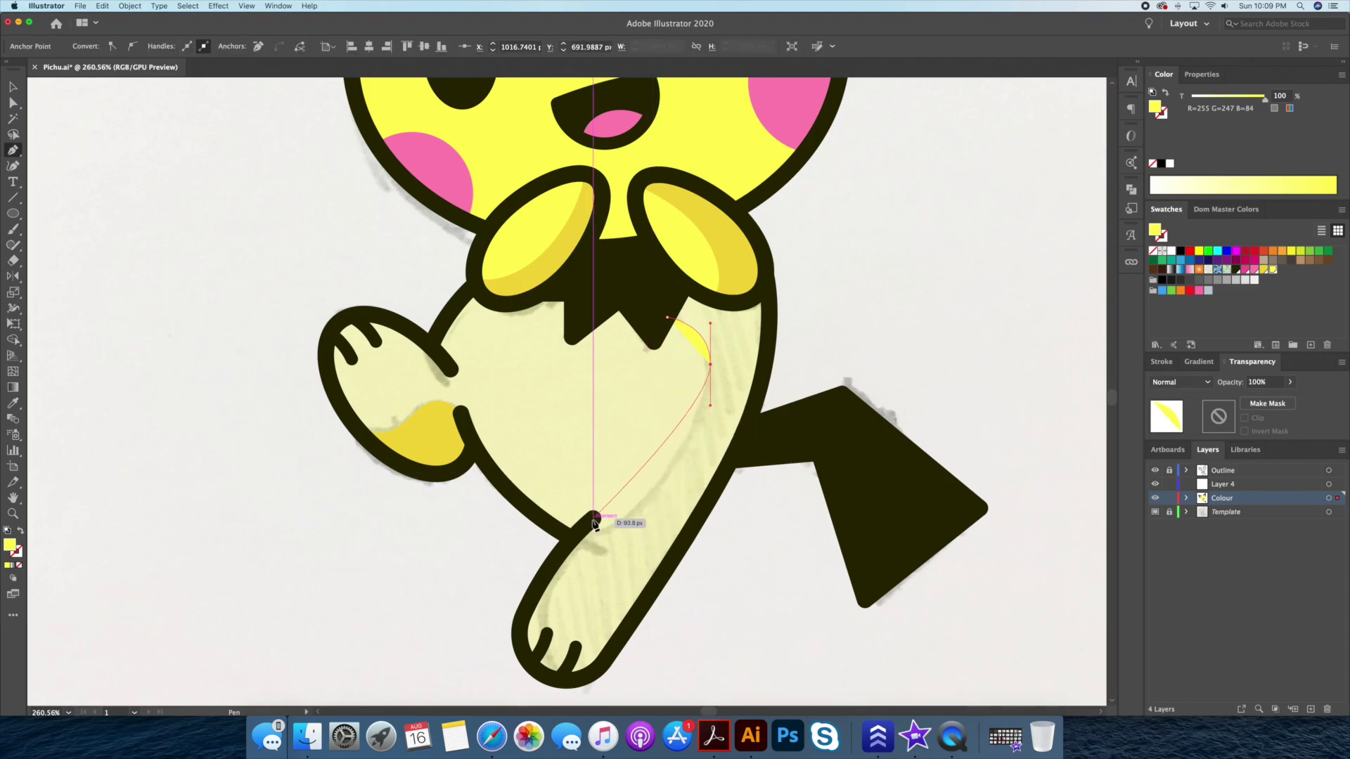
key("super+z")
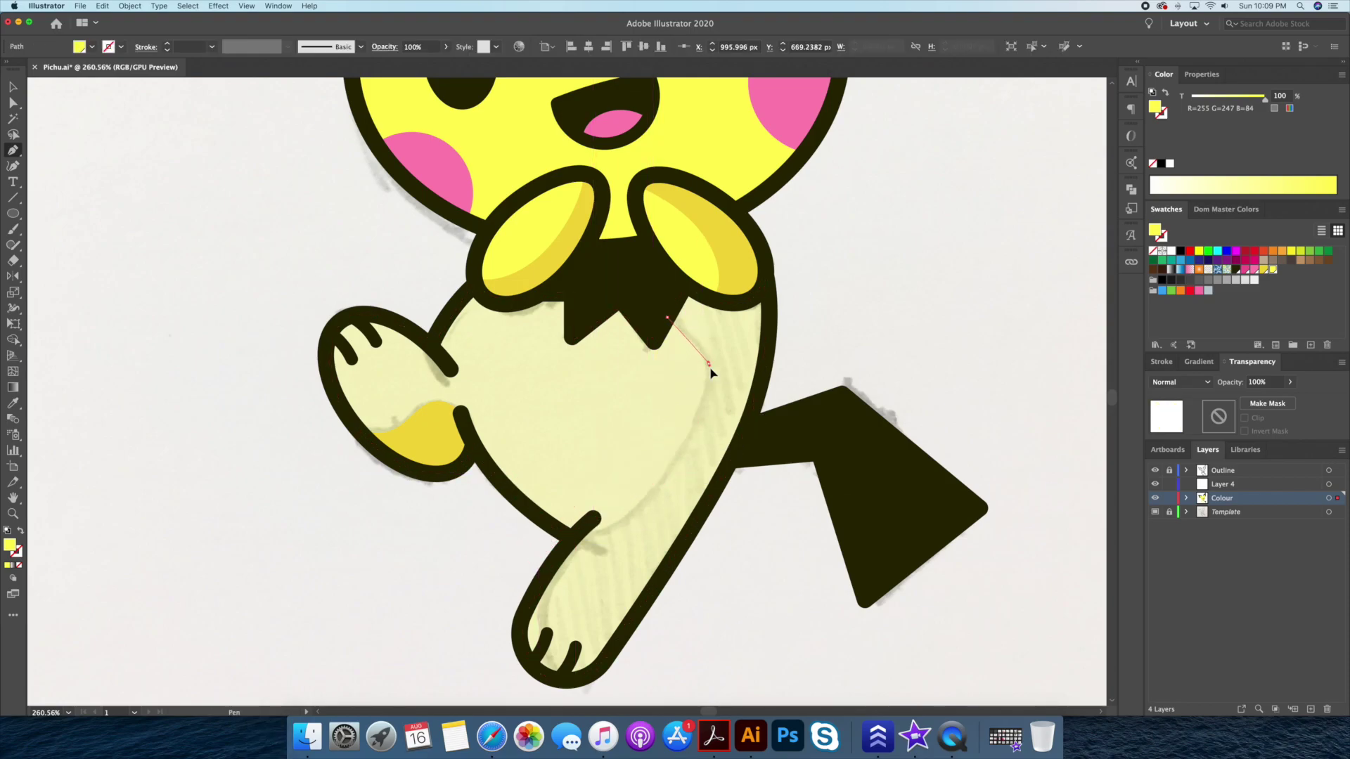
left_click_drag(584, 524, 536, 556)
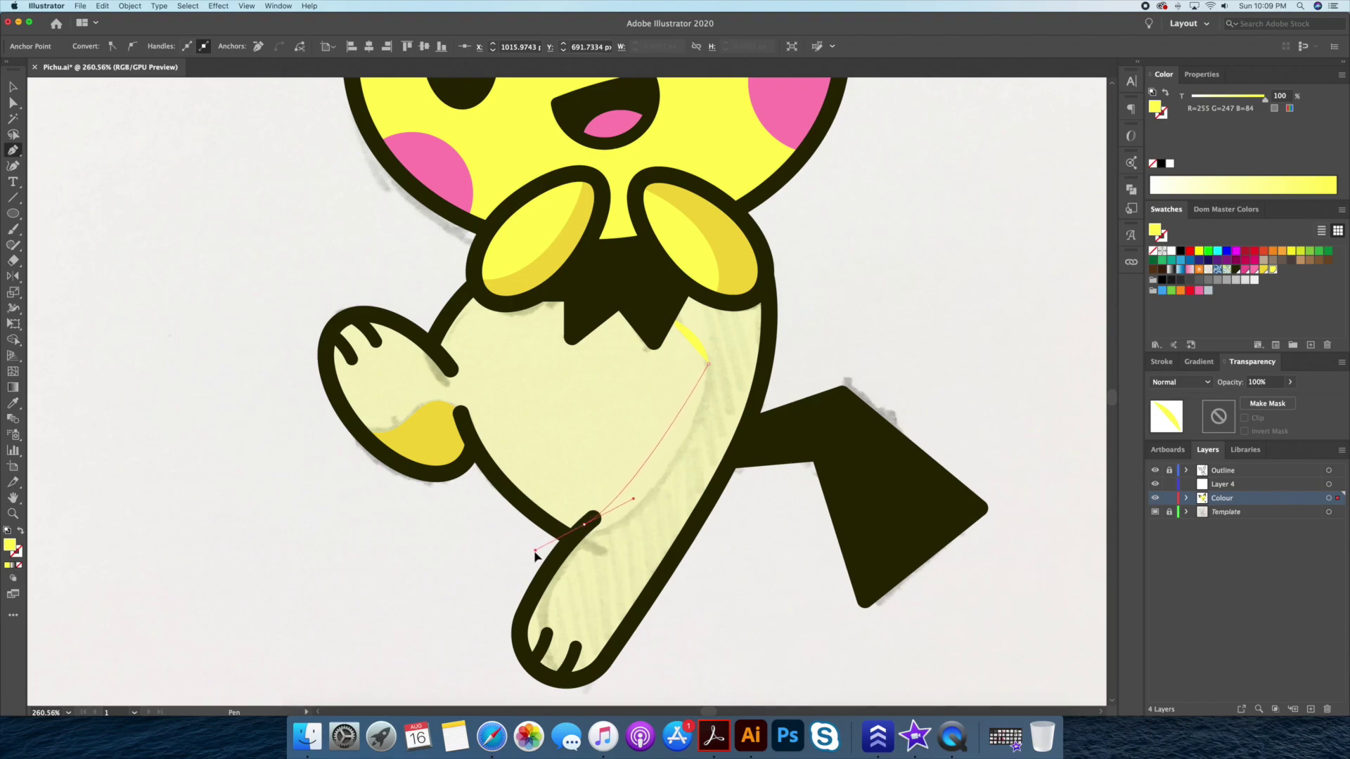
left_click(492, 573)
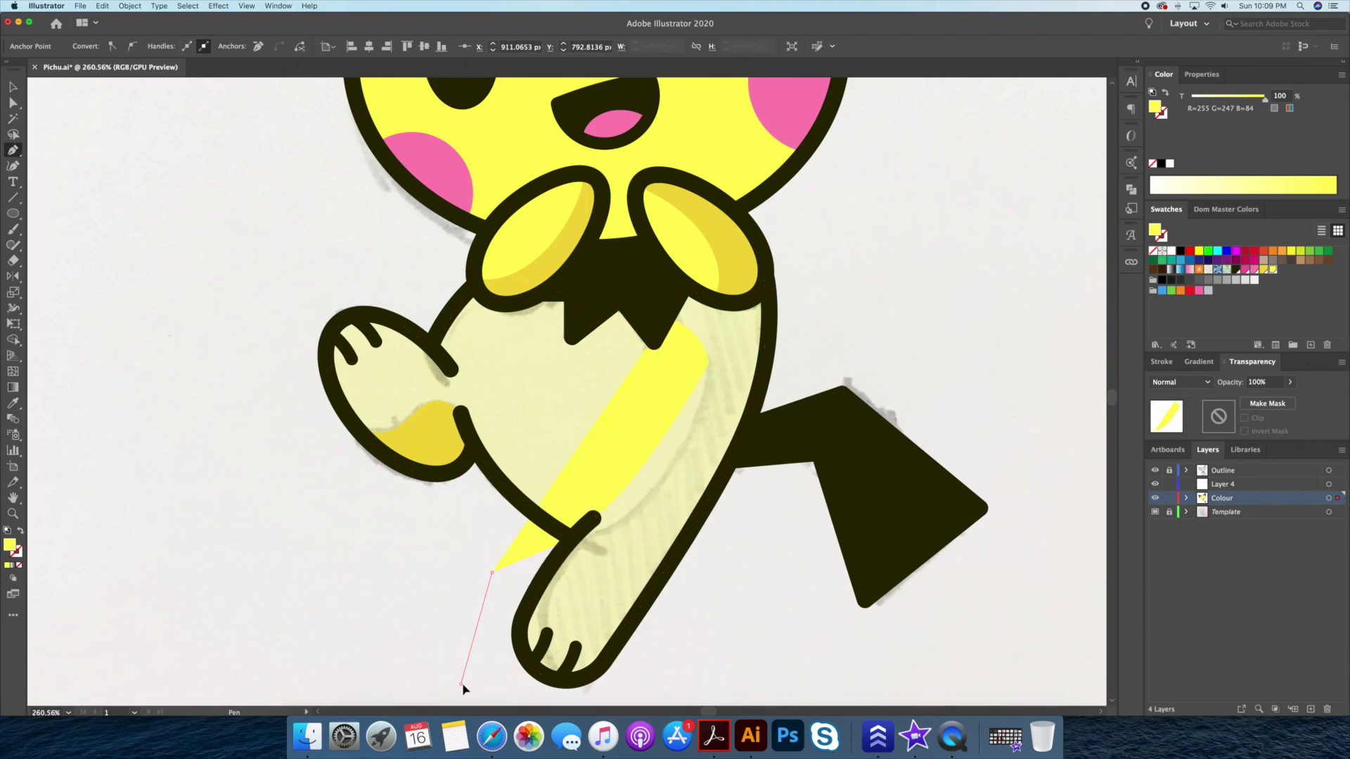
left_click(596, 699)
left_click(721, 639)
left_click(833, 347)
left_click(801, 261)
left_click_drag(748, 300, 726, 305)
left_click(685, 285)
Trim the polygon to the body outline with Shape Builder and fill it with darker yellow.
key("a")
left_click(577, 373)
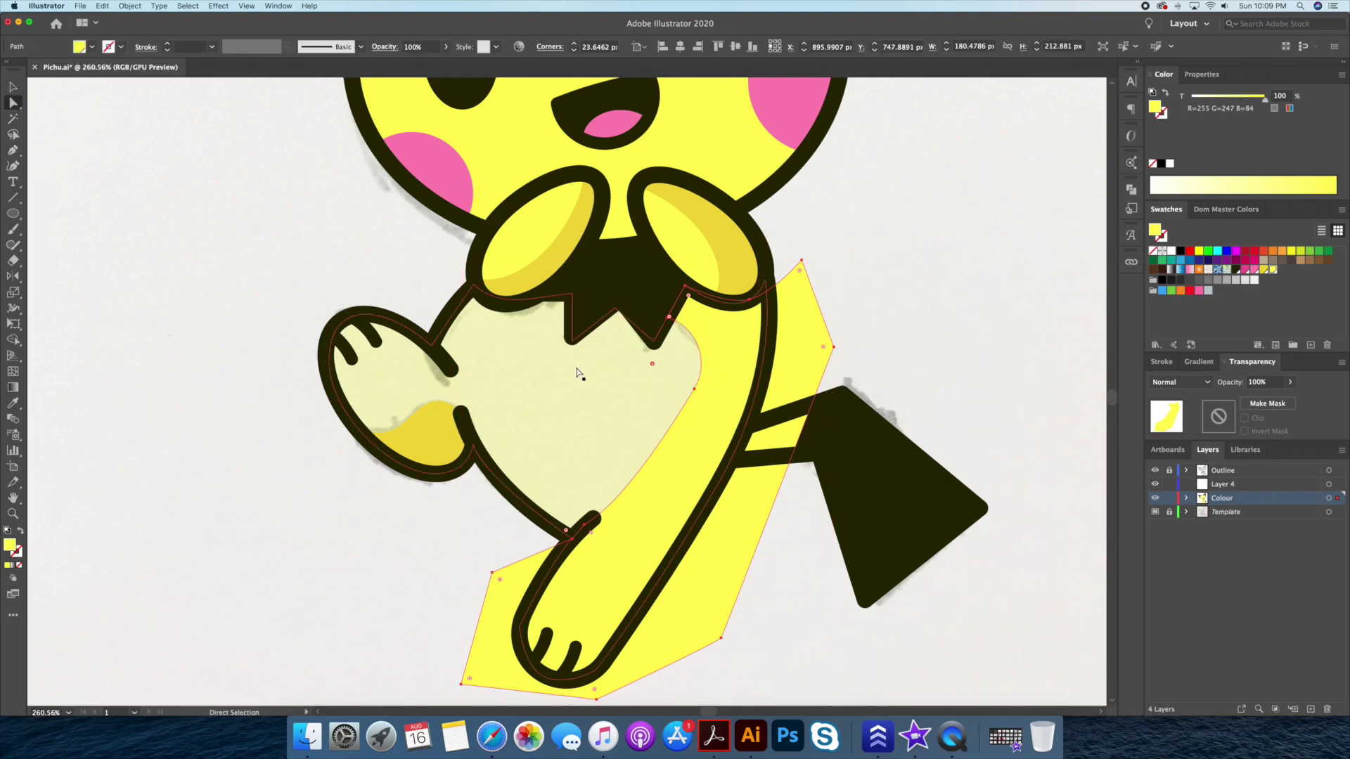
key("v")
key("shift+m")
left_click(853, 332, "alt")
key("v")
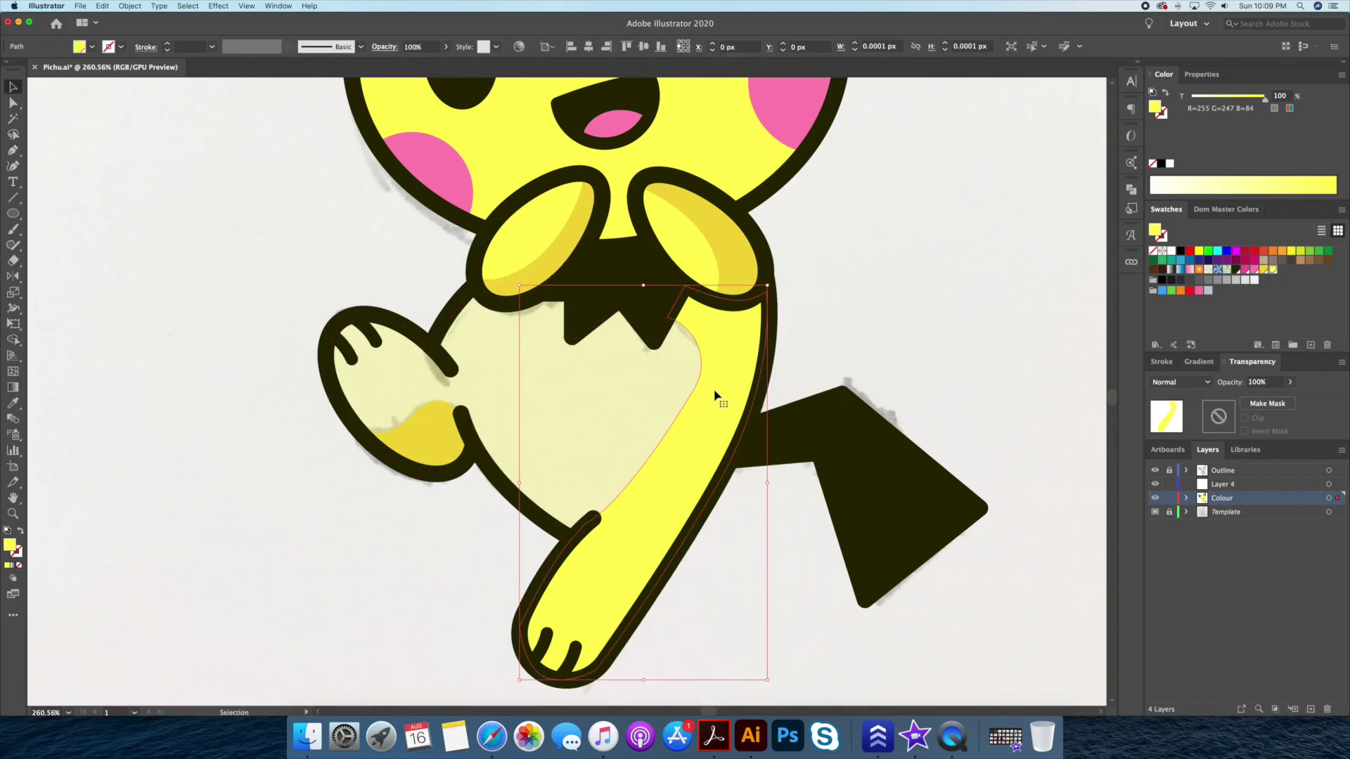
key("i")
left_click(734, 278)
Set the body shape's opacity back to 100%.
key("v")
left_click(694, 388)
key("Return")
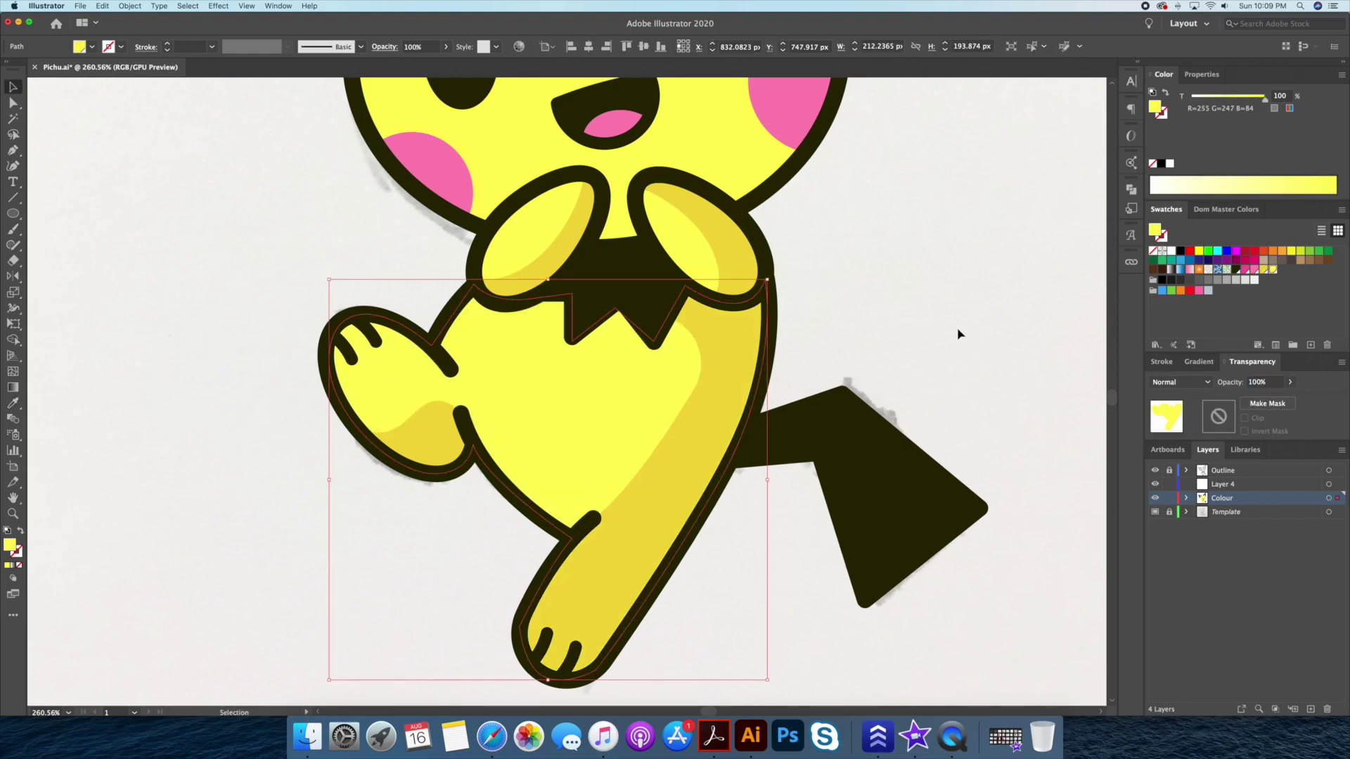
left_click(958, 331)
Zoom in on the head and ears and sample the dark outline colour.
key("z")
mouse_move(880, 298)
left_mouse_down()
mouse_move(744, 271)
mouse_move(755, 289)
left_mouse_up()
left_click_drag(755, 289, 766, 312)
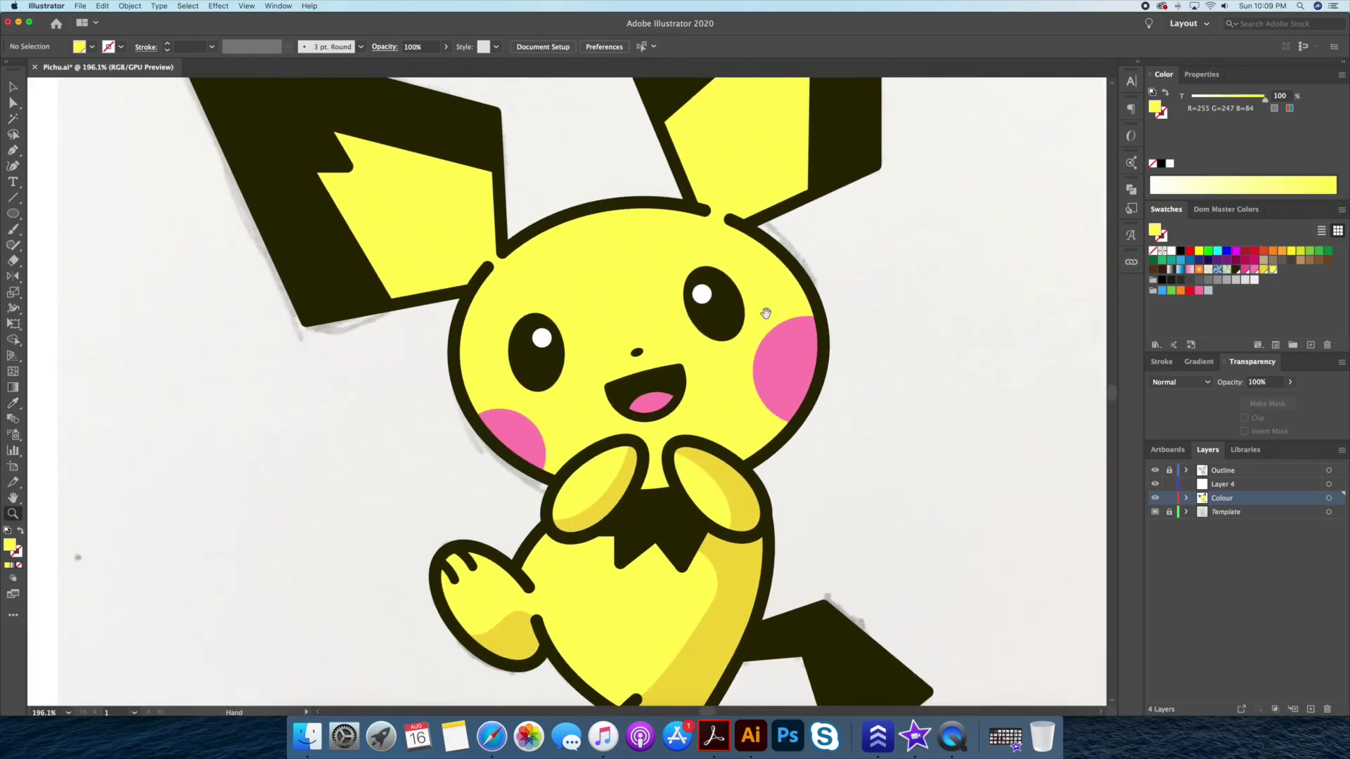
scroll(786, 306, "up", 5)
scroll(789, 324, "up", 3)
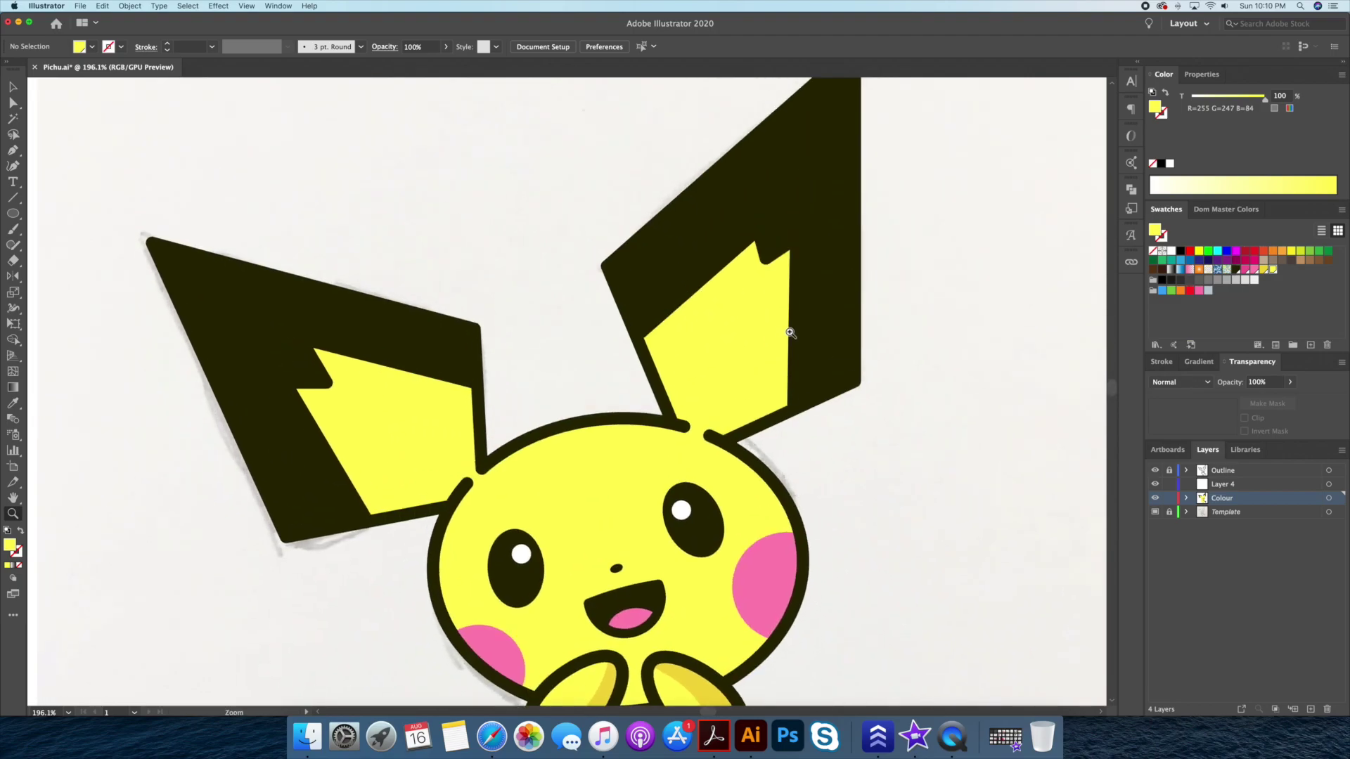
key("v")
left_click(789, 217)
left_click(1019, 371)
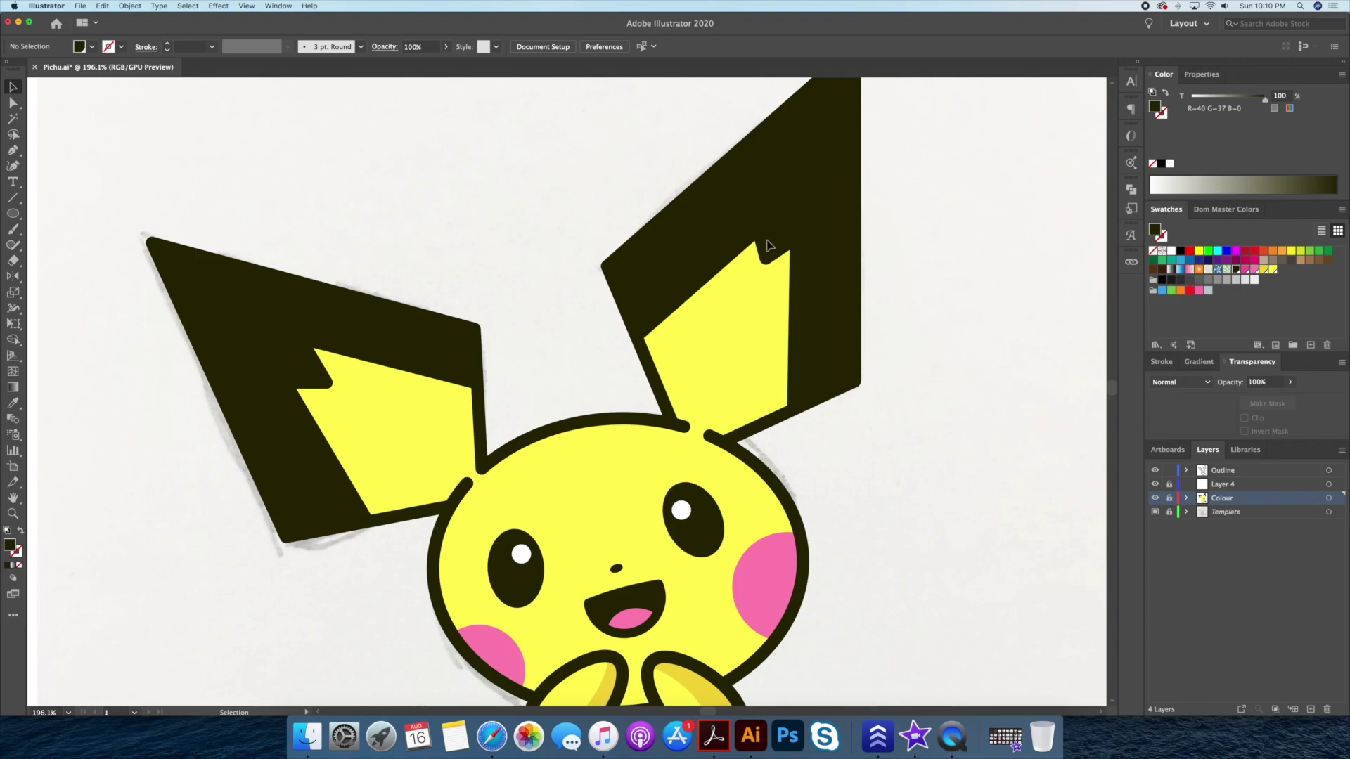
Reshape the left ear's yellow inner shape, then zoom back out to the whole character.
left_click(778, 259)
key("super+shift+a")
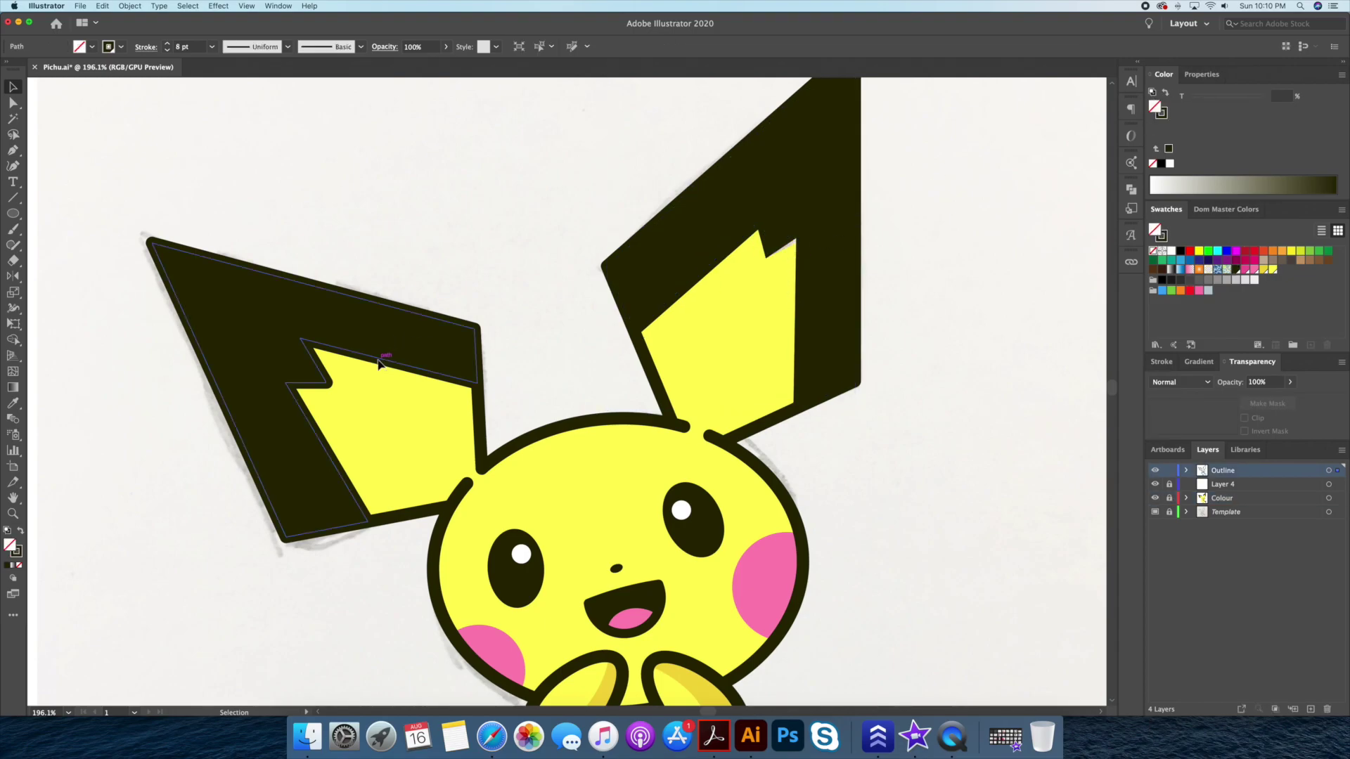
key("super+z")
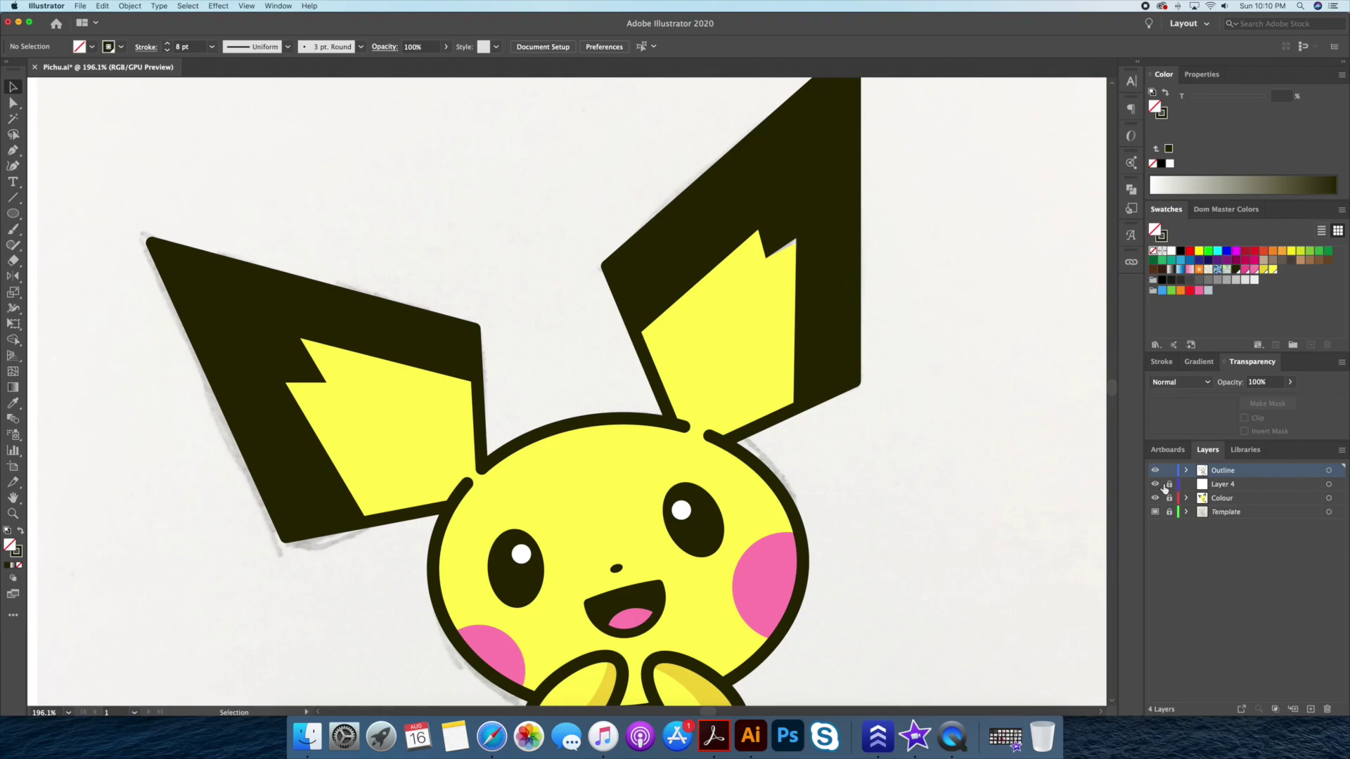
left_click(769, 301)
key("super+shift+a")
key("z")
left_click_drag(919, 256, 857, 275)
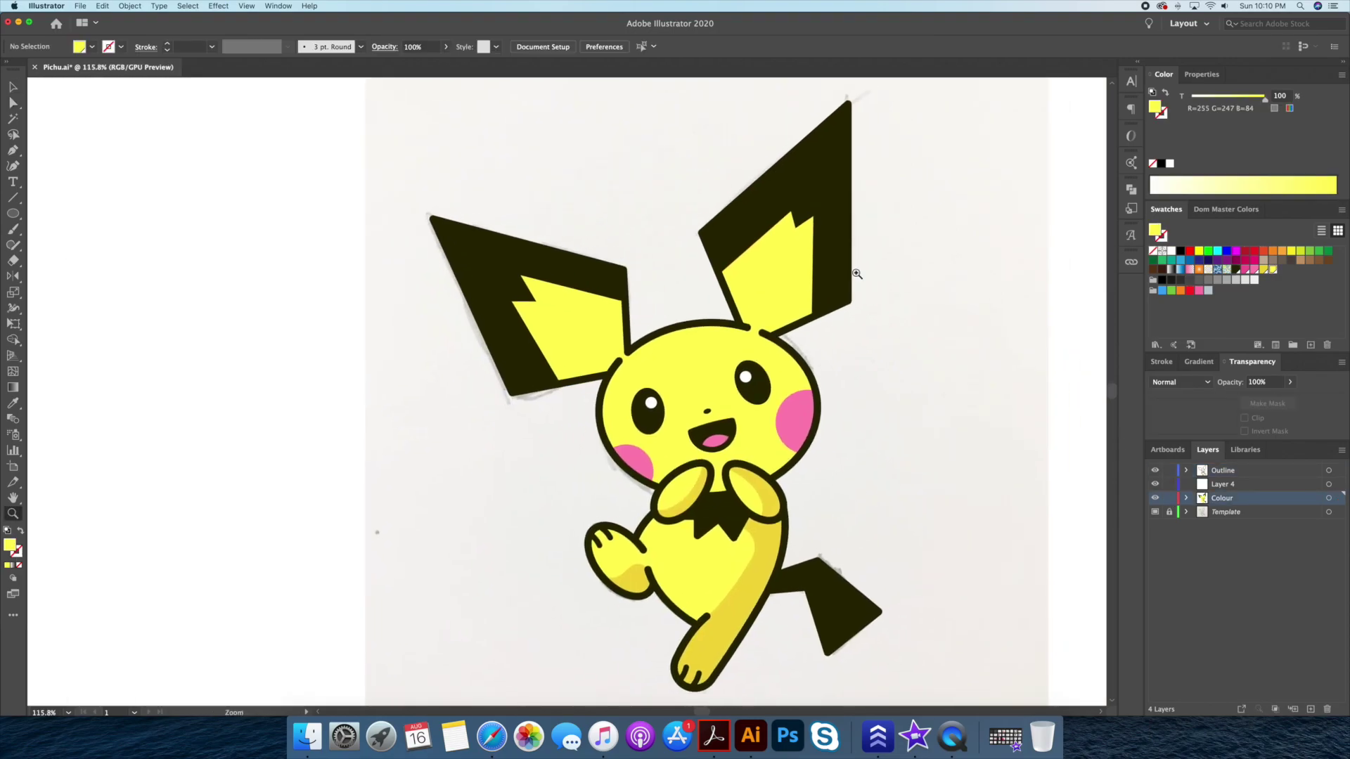
Isolate the dark left ear and Pen-draw a triangular streak along its edge.
left_click_drag(444, 280, 492, 281)
key("v")
left_click(542, 277)
double_click(536, 301)
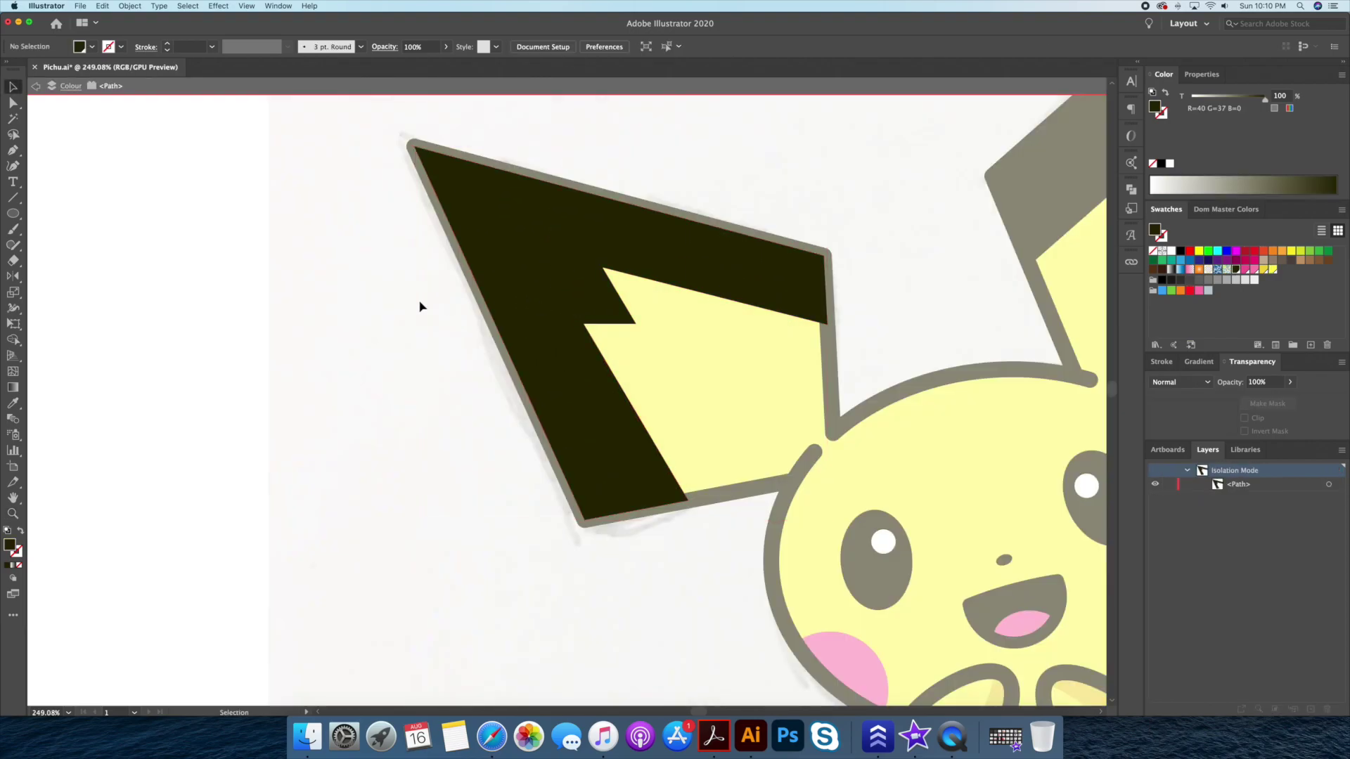
key("p")
left_click(415, 147)
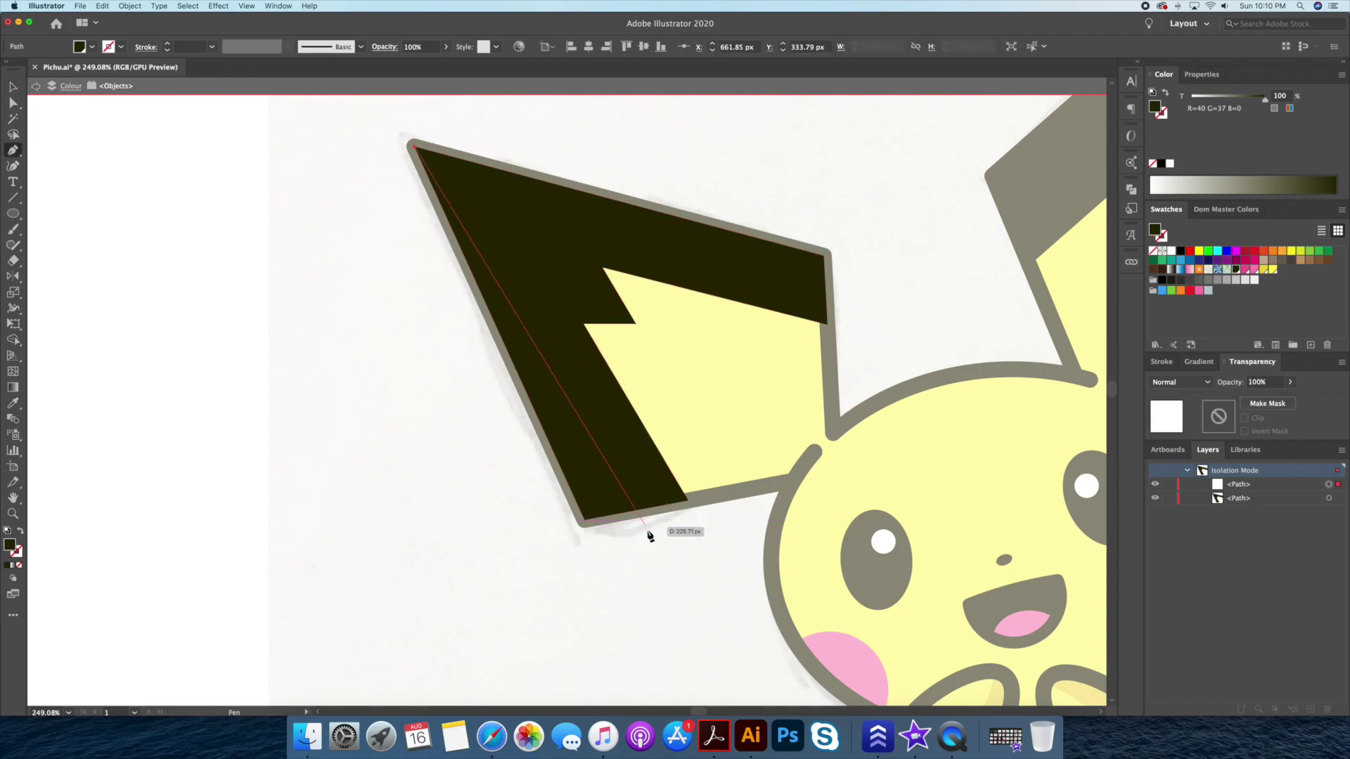
left_click(545, 571)
left_click(328, 248)
left_click(414, 147)
Trim the streak to the ear with Shape Builder and make it white at 10% opacity.
key("ctrl+a")
key("shift+m")
left_click(376, 302, "alt")
key("v")
key("Escape")
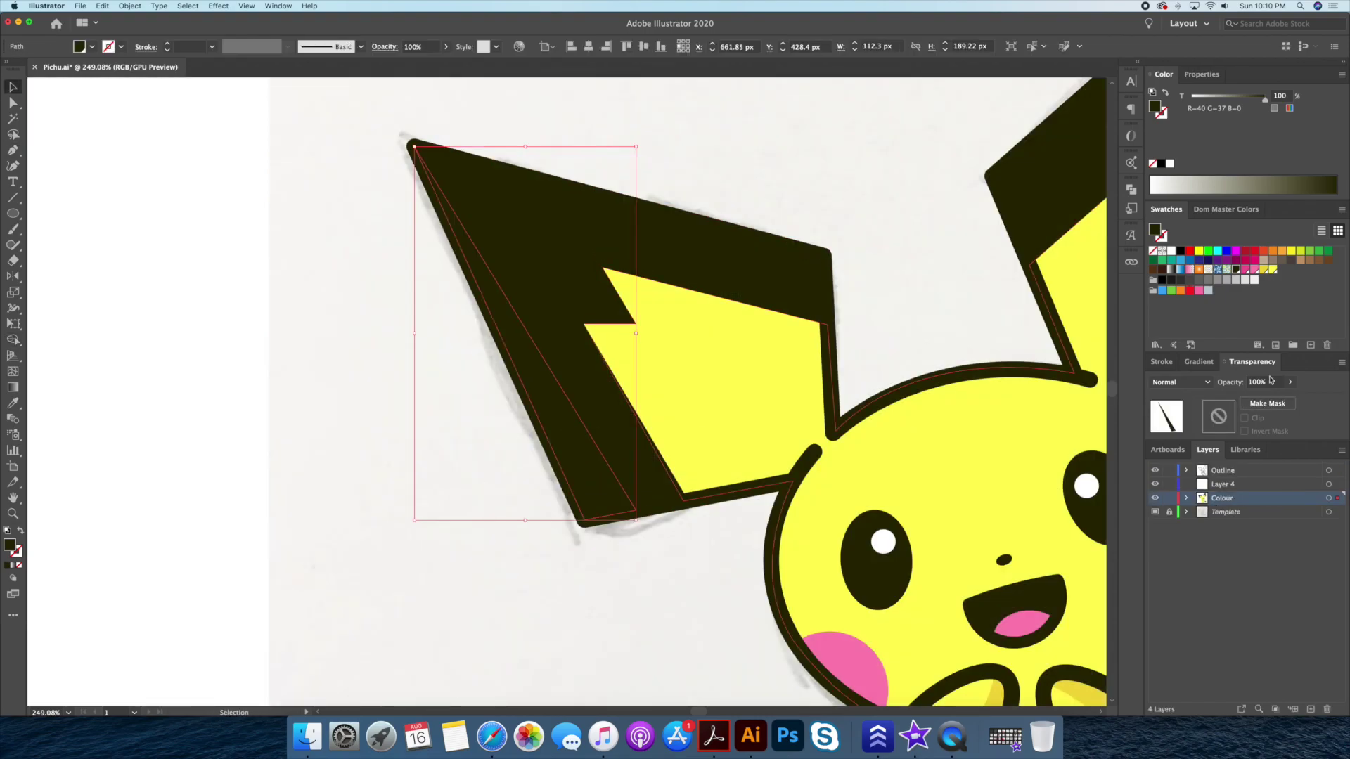
left_click(1172, 251)
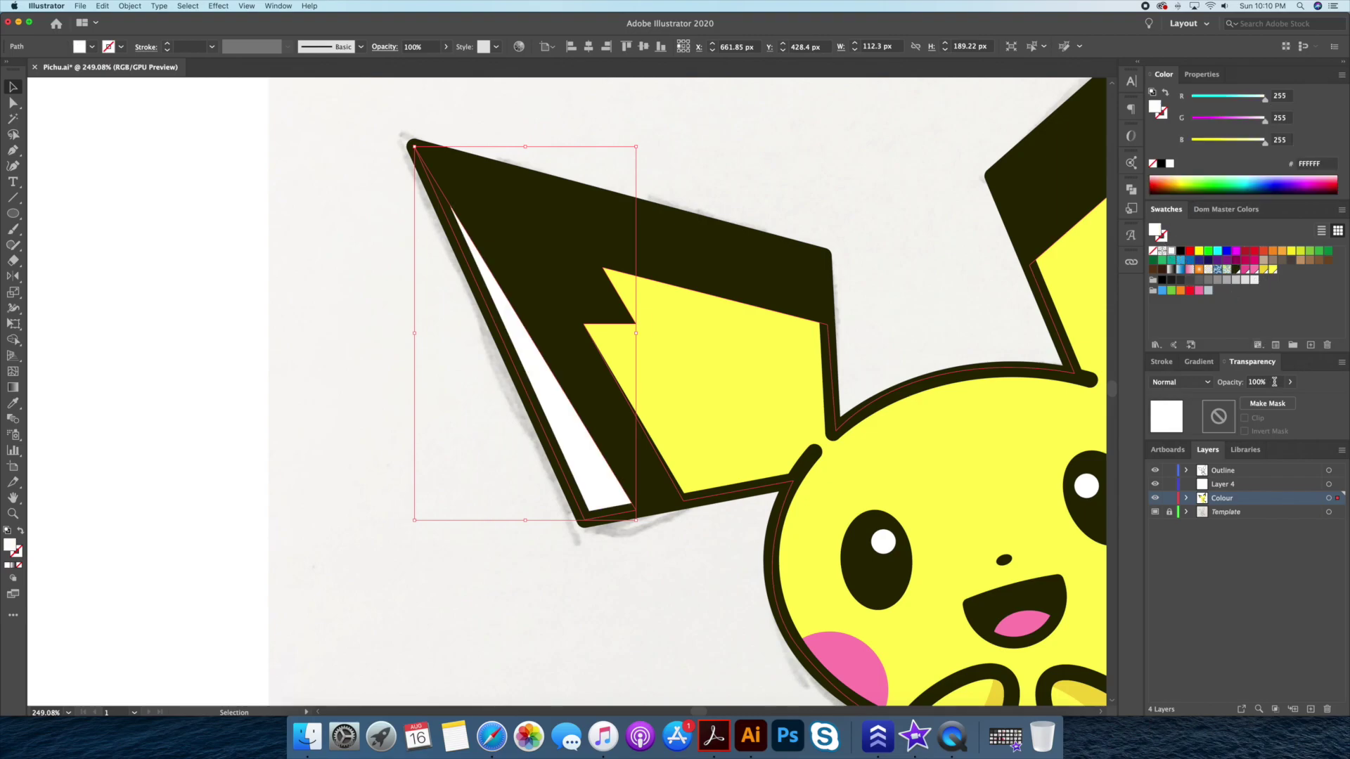
key("shift+Down")
key("shift+Down")
key("shift+Down")
key("shift+Down")
key("shift+Down")
key("shift+Down")
key("shift+Down")
key("shift+Down")
key("shift+Down")
left_click(612, 547)
Hide the template sketch, isolate the dark right ear and Pen-draw a streak along its edge.
key("ctrl+shift+w")
key("ctrl+0")
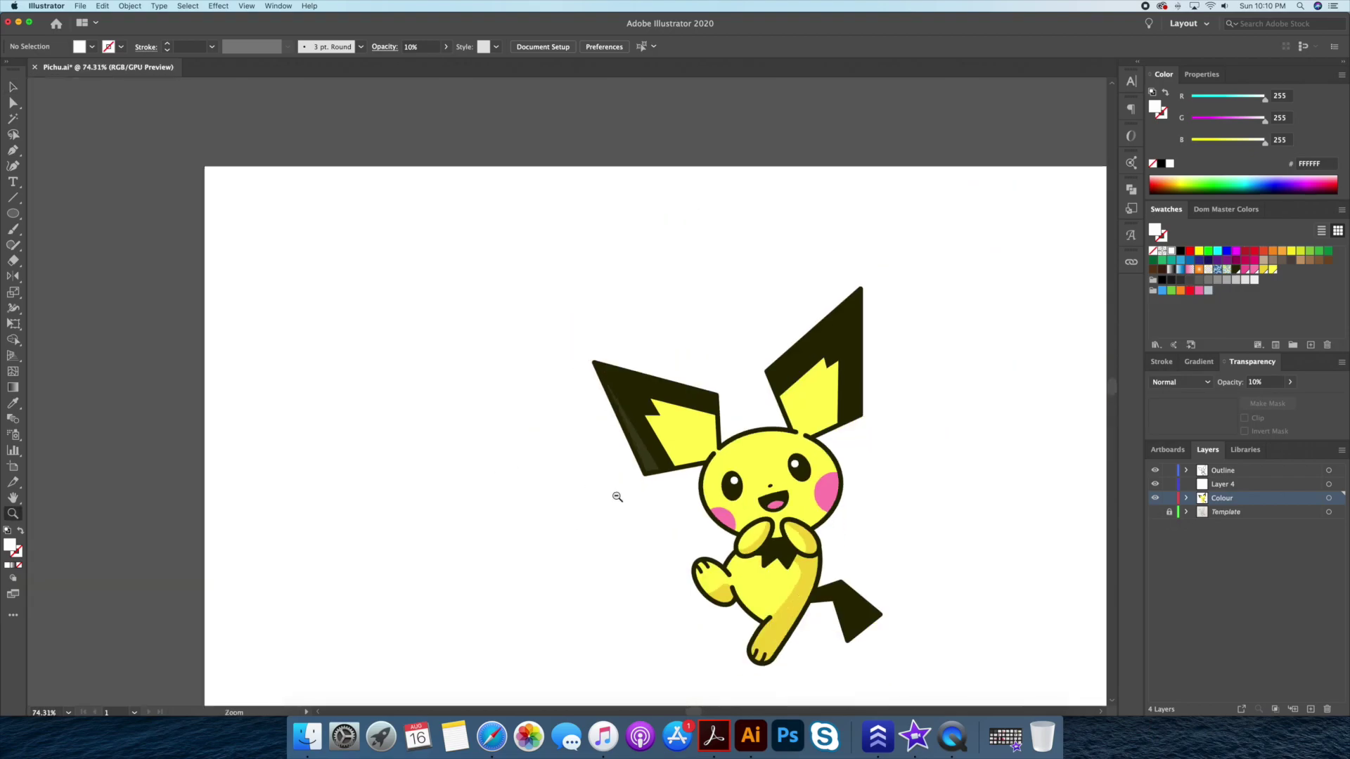
key("z")
left_click(784, 244)
double_click(593, 338)
key("p")
left_click_drag(706, 168, 715, 139)
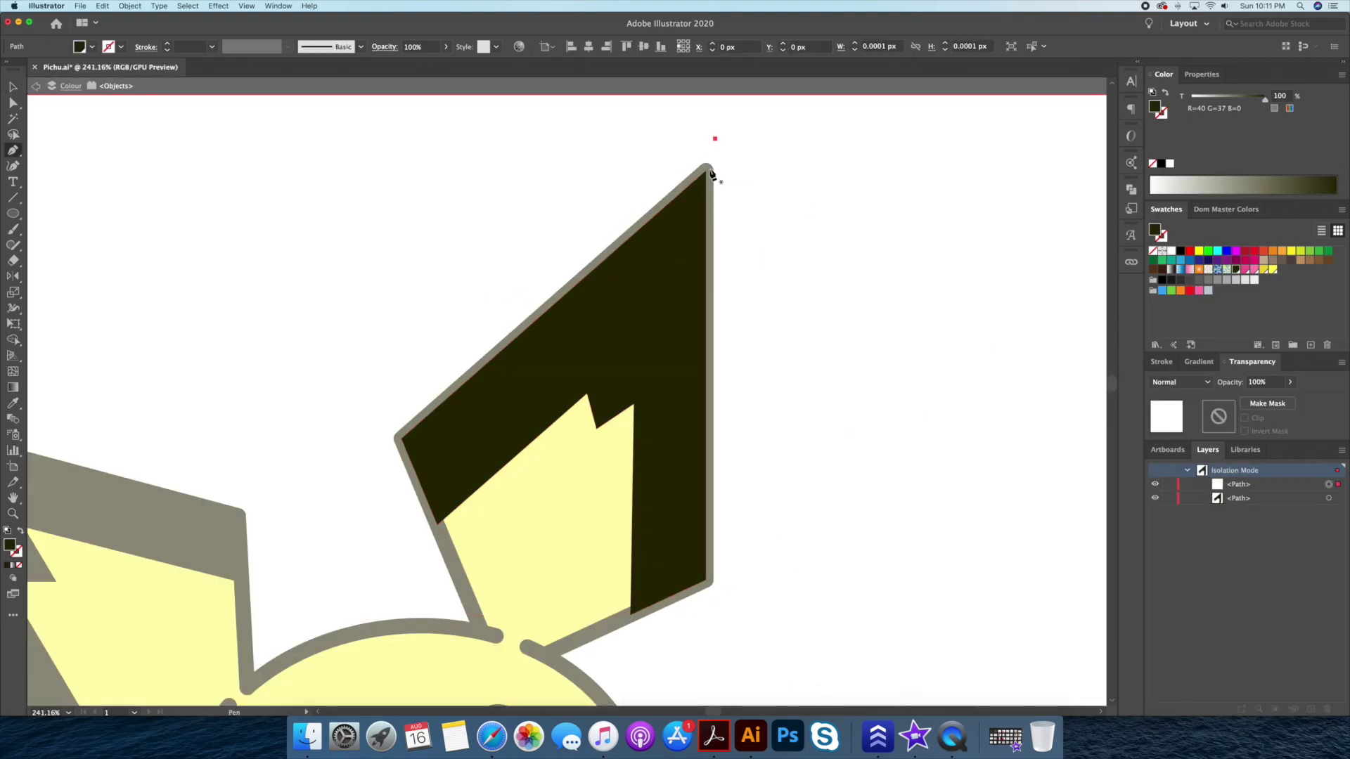
left_click_drag(396, 438, 360, 481)
left_click(392, 504)
left_click(323, 413)
left_click(564, 177)
left_click(715, 138)
Turn the right ear streak into a faint white highlight and sample the hand's darker yellow.
left_click(788, 196)
key("Escape")
scroll(700, 217, "down", 3)
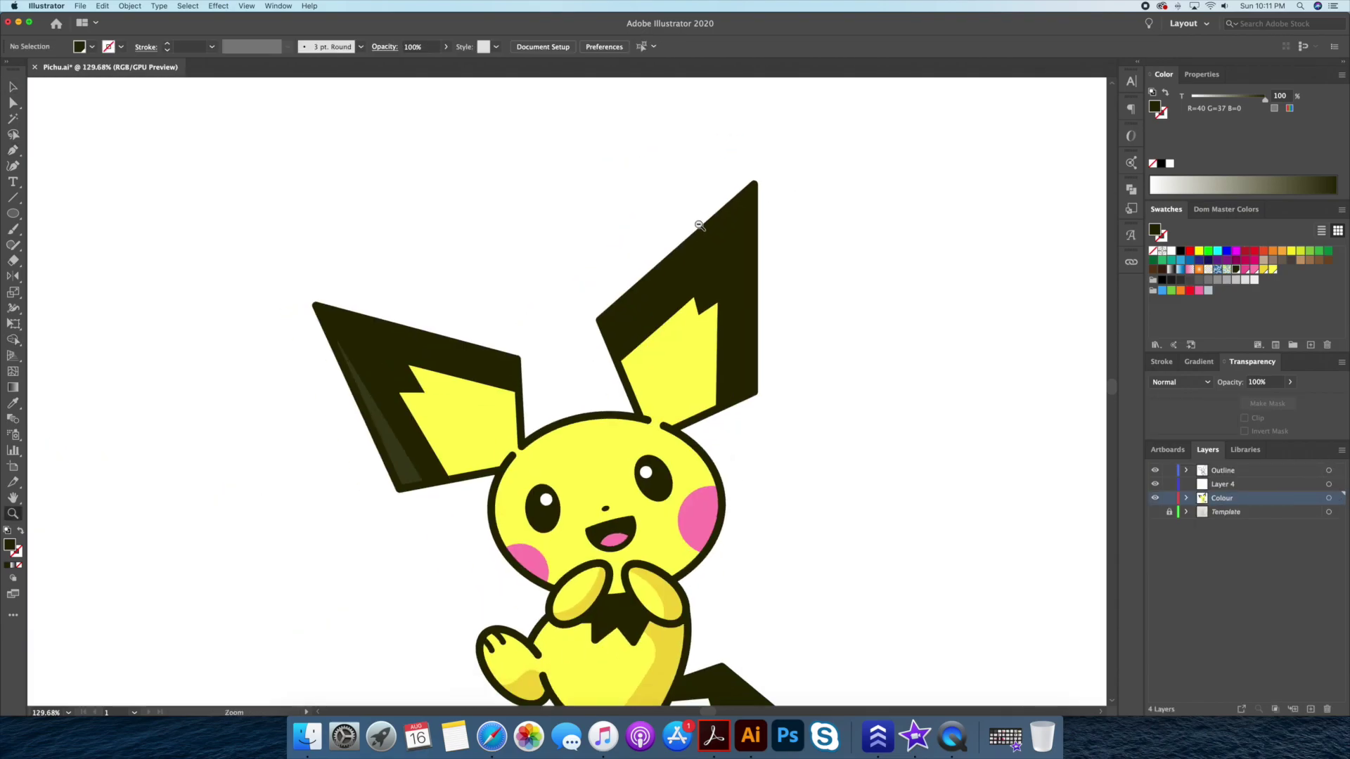
left_click(715, 267)
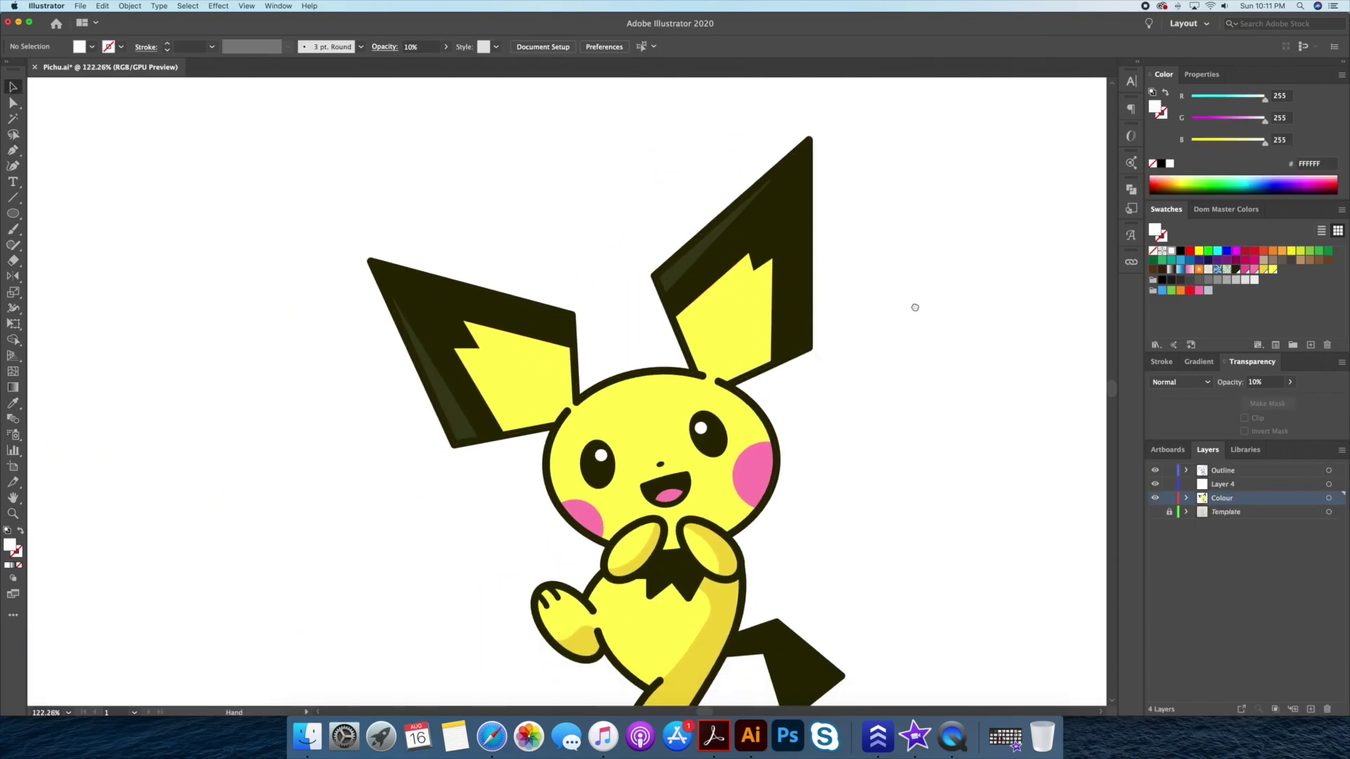
scroll(912, 310, "down", 3)
key("z")
left_click(555, 317)
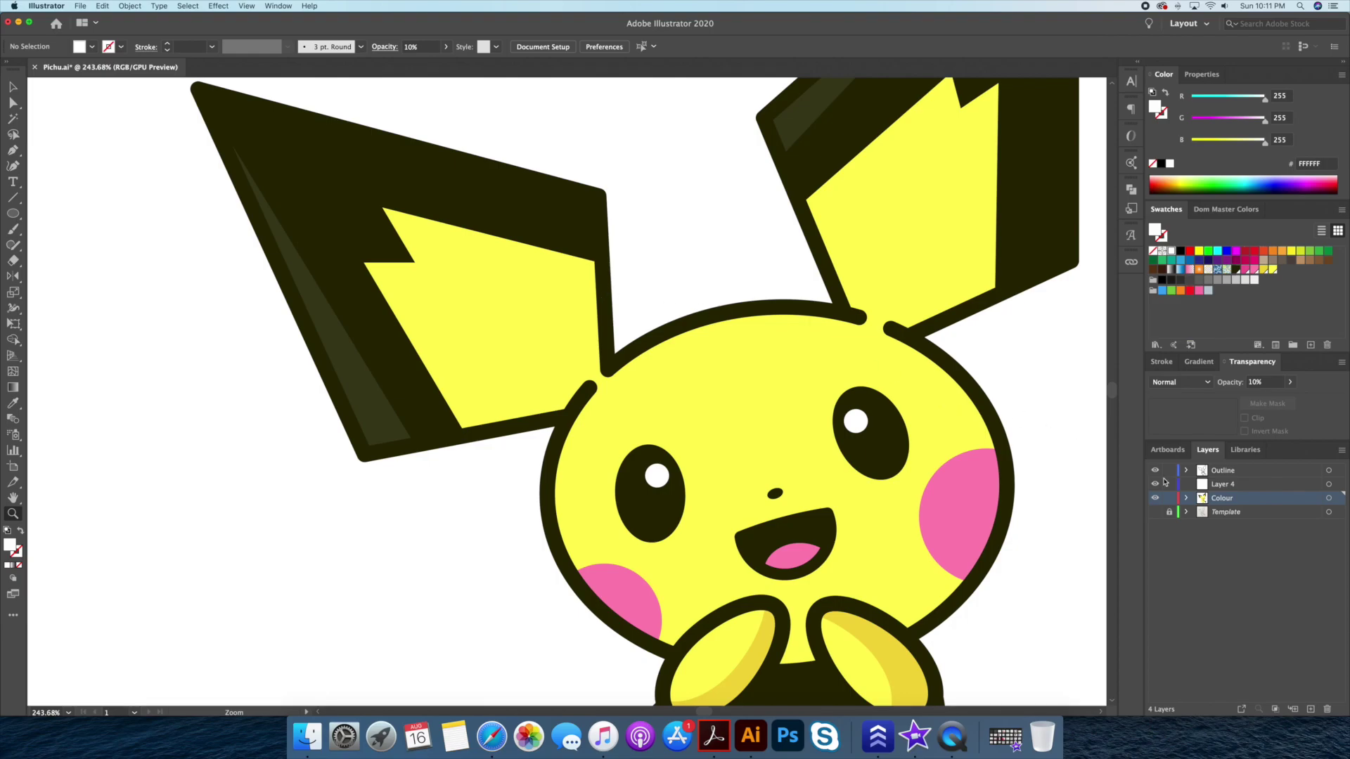
scroll(875, 616, "down", 1)
left_click(890, 616)
Pen-draw a curved darker yellow shading shape across the lower inner ear.
key("p")
left_click_drag(376, 183, 509, 252)
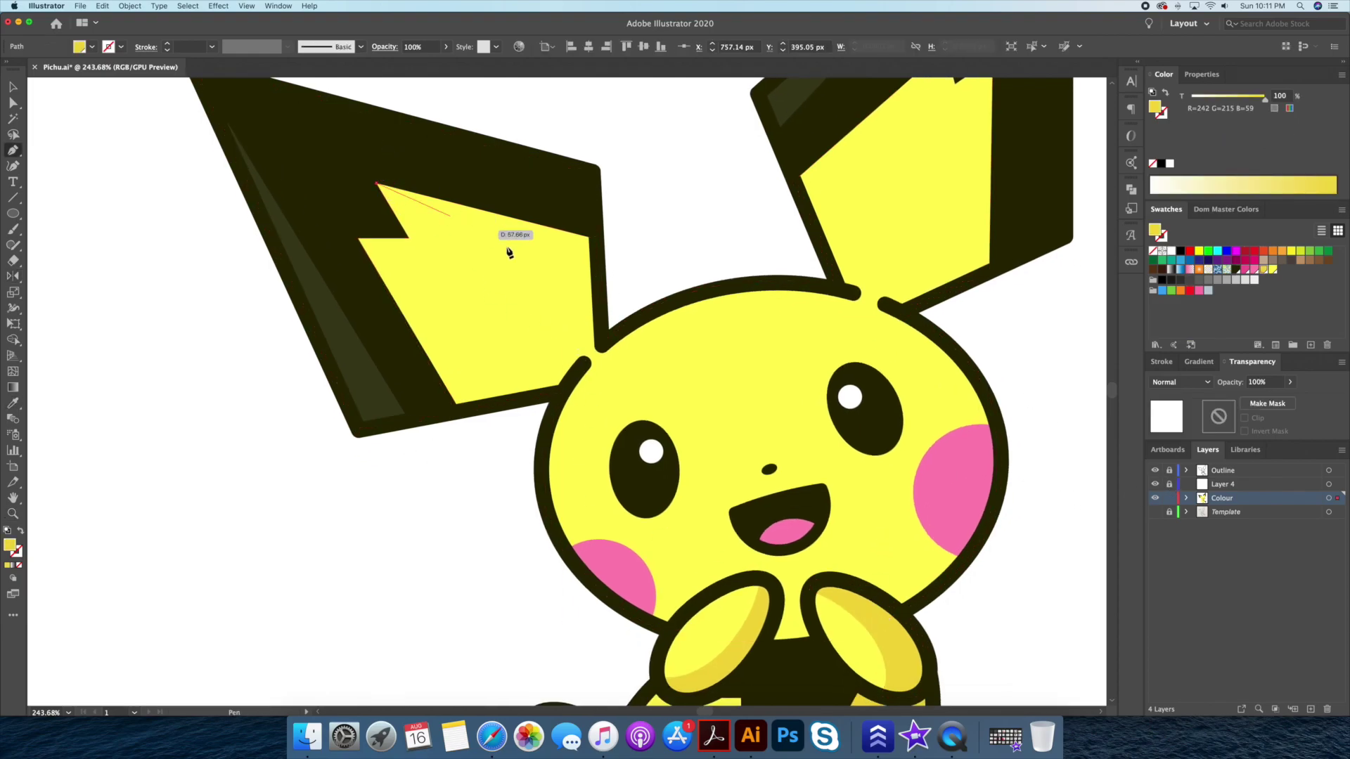
left_click(560, 273)
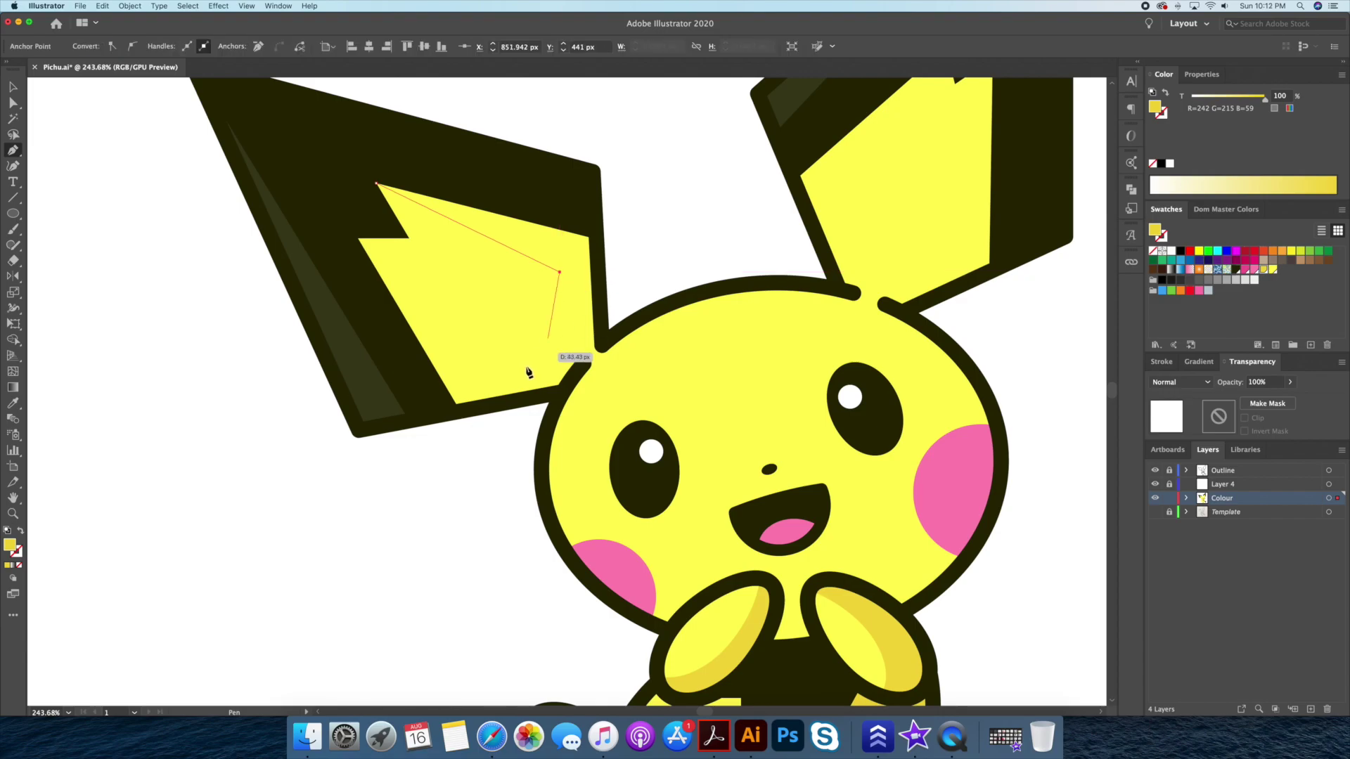
left_click_drag(455, 410, 312, 474)
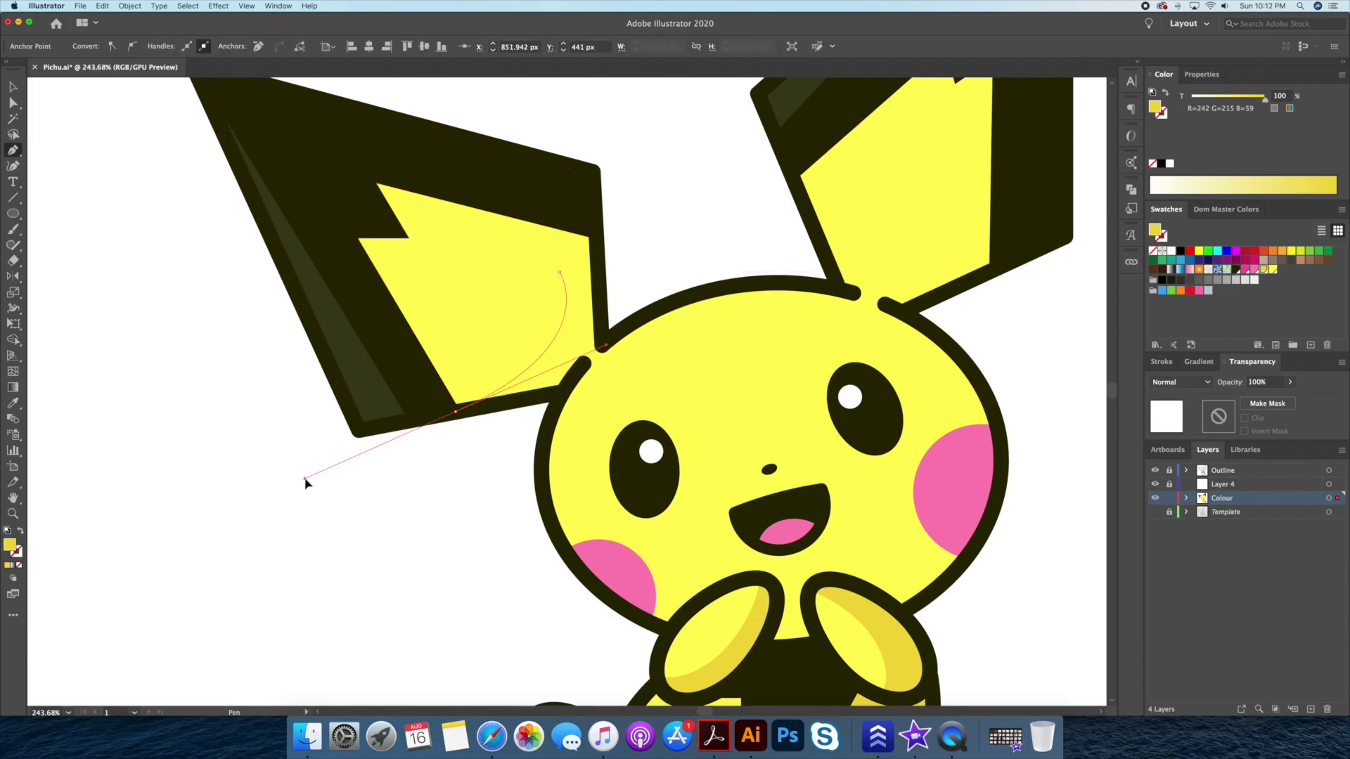
left_click(563, 391)
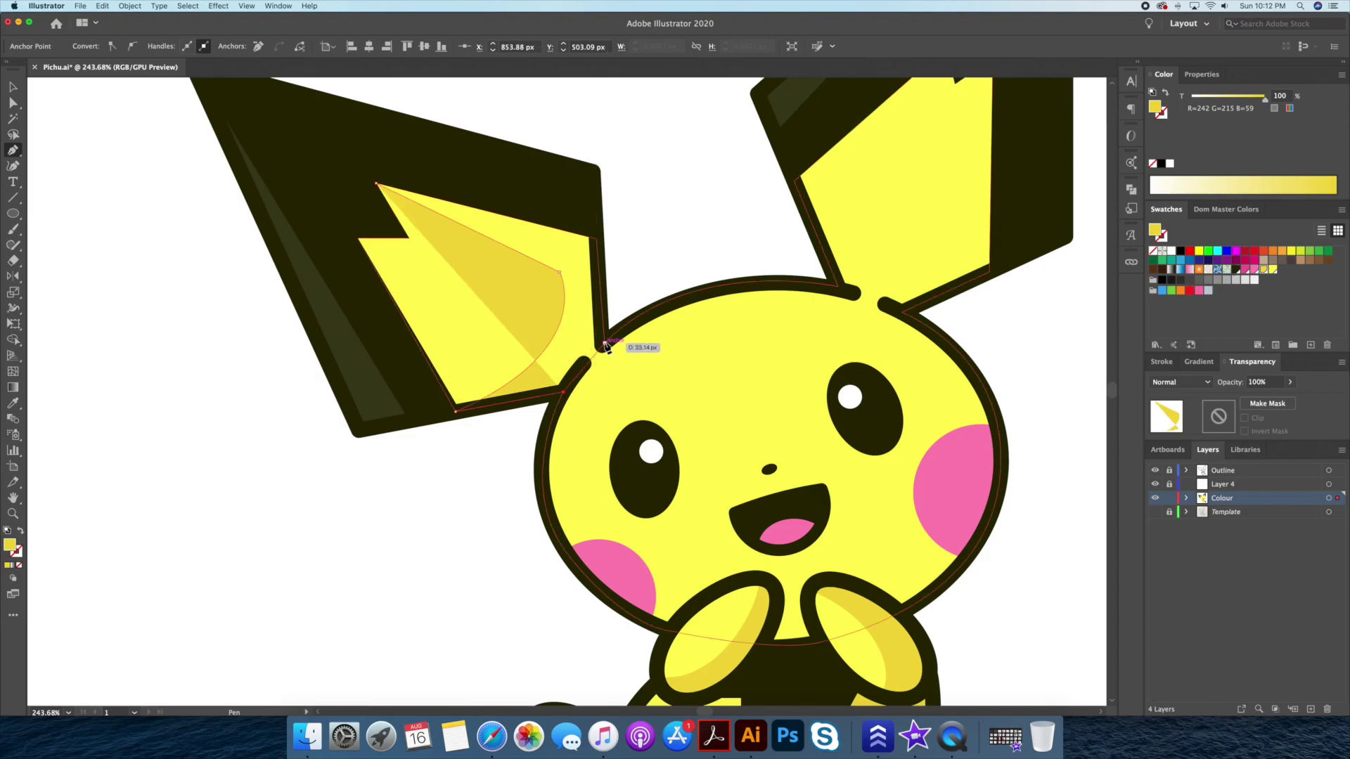
left_click(588, 355)
left_click(606, 344)
left_click(596, 229)
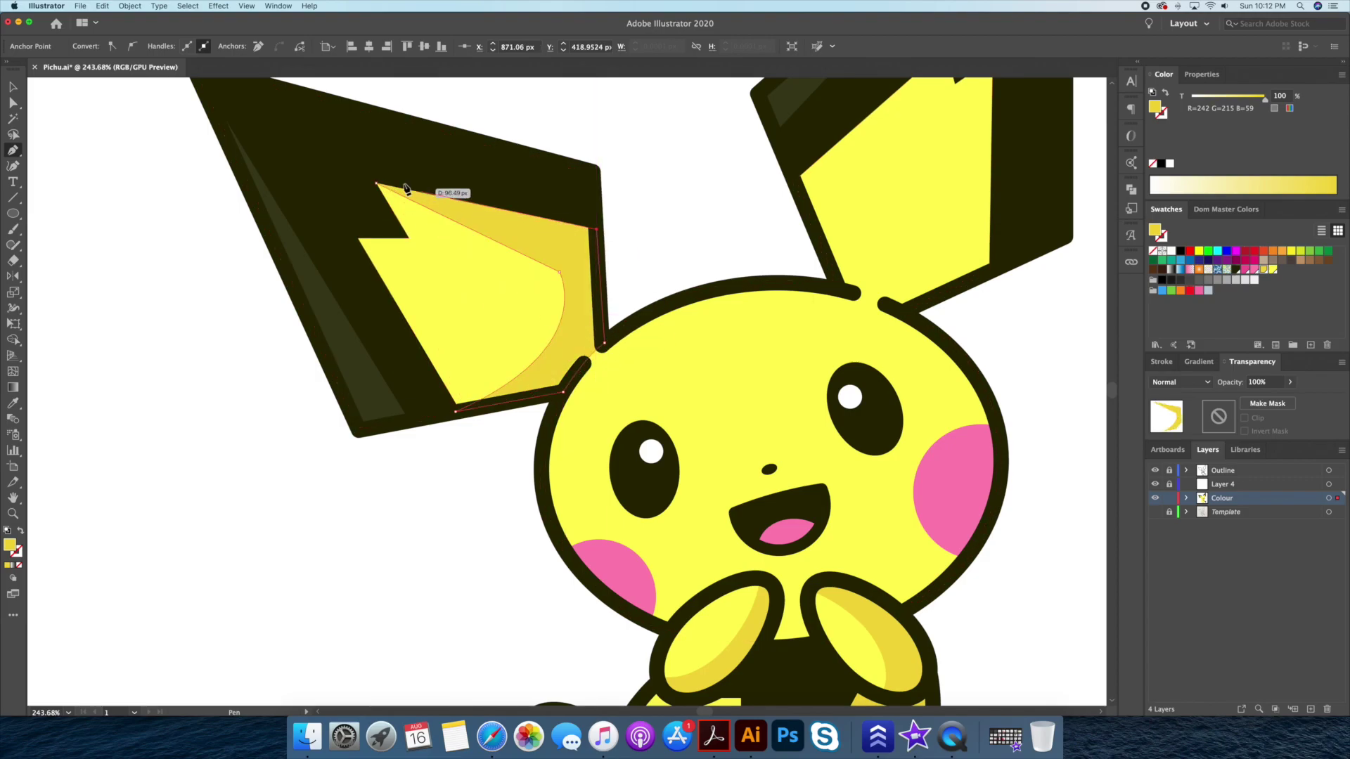
left_click(378, 182)
key("a")
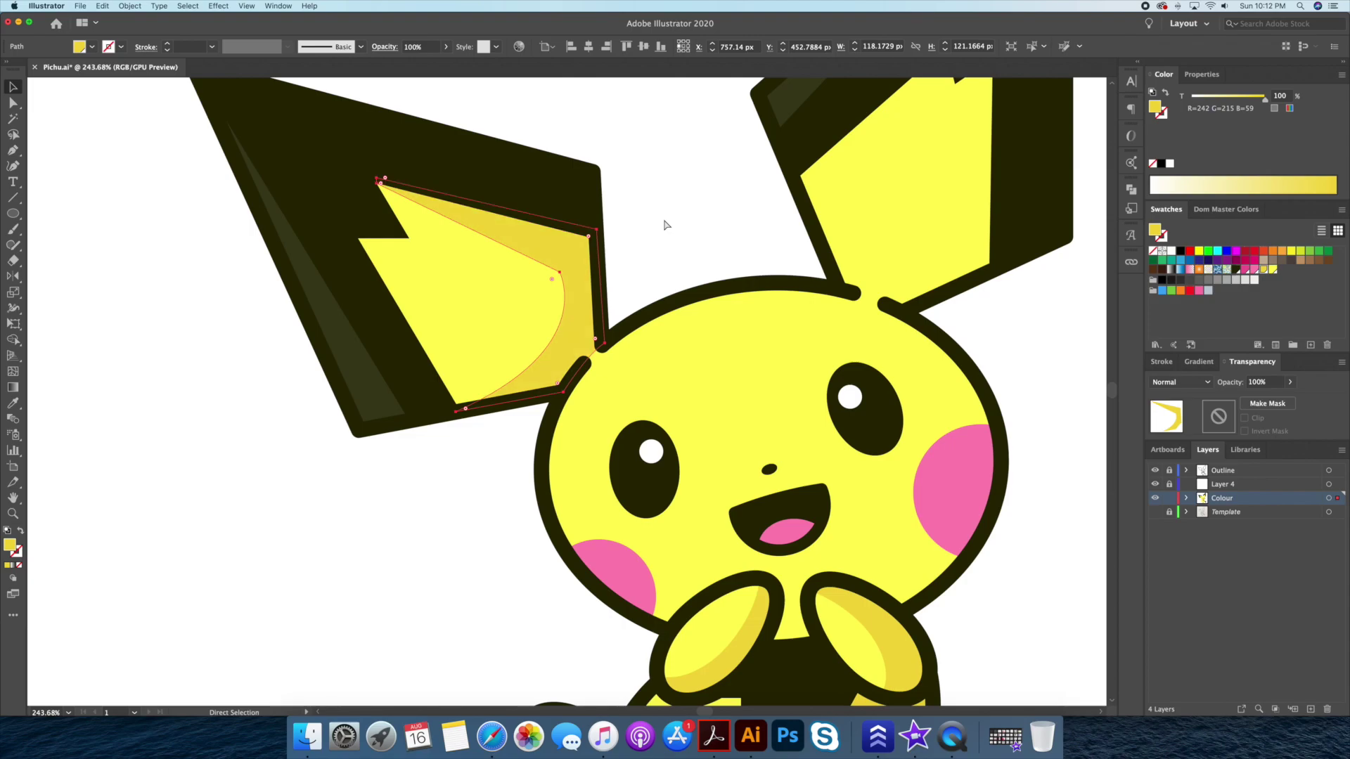
key("a")
left_click(699, 205)
Zoom in and begin another shading shape from the ear tip down along the head outline.
key("z")
mouse_move(700, 205)
left_mouse_down()
mouse_move(736, 182)
mouse_move(712, 206)
left_mouse_up()
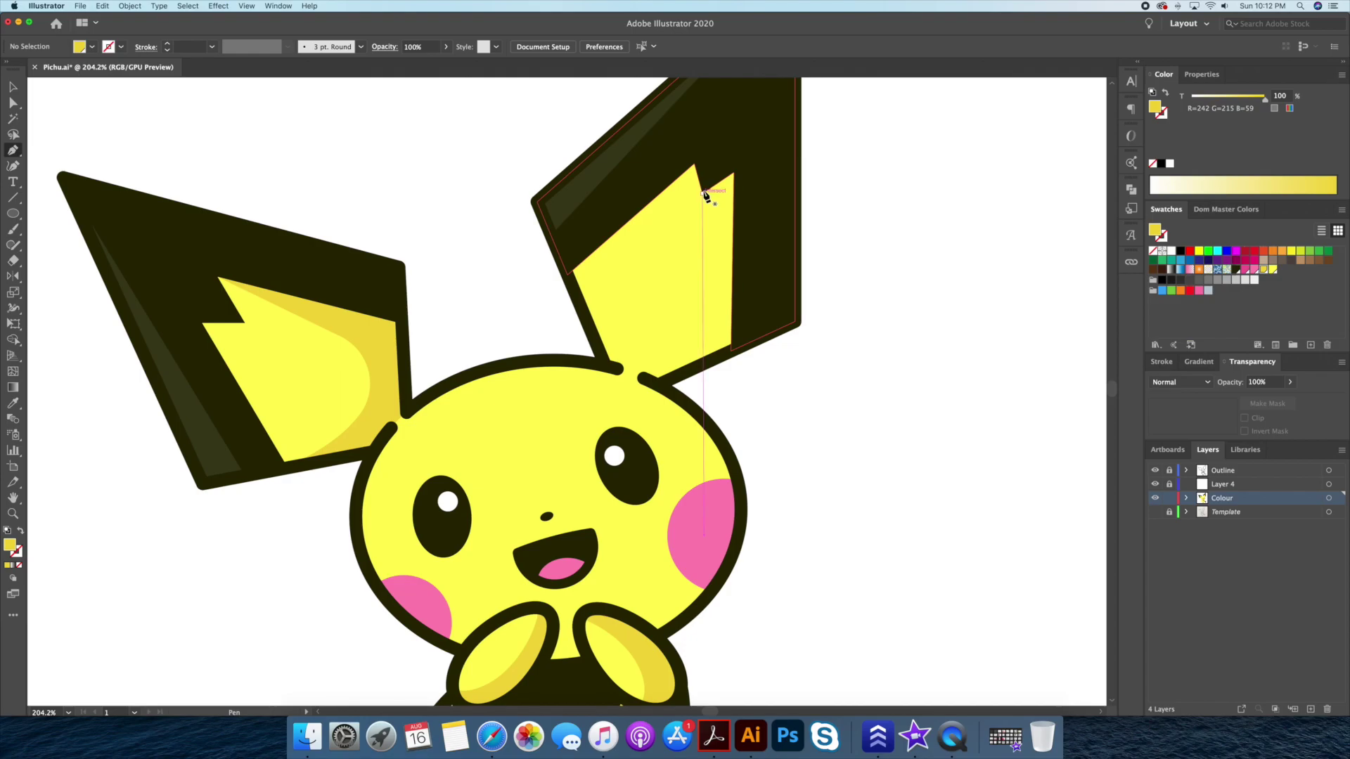
left_click(734, 173)
left_click(731, 349)
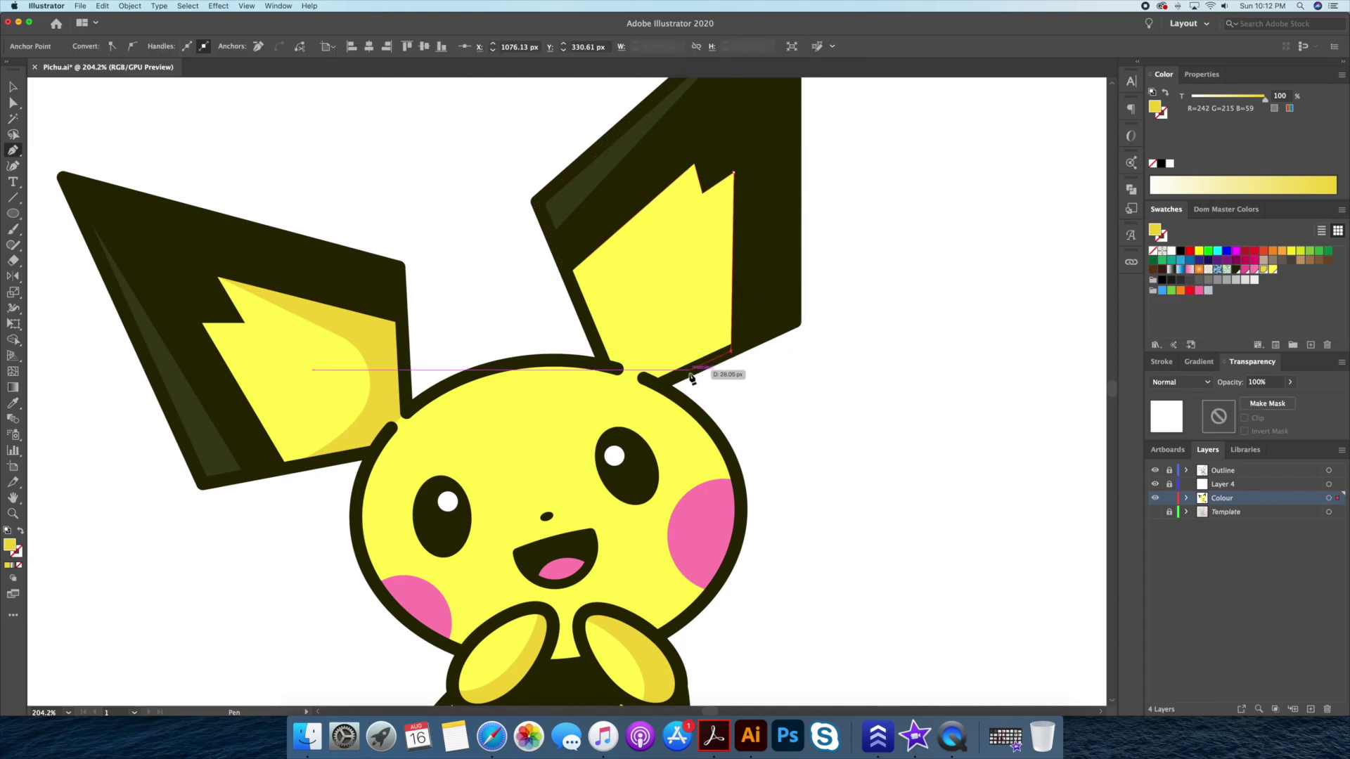
key("ctrl+z")
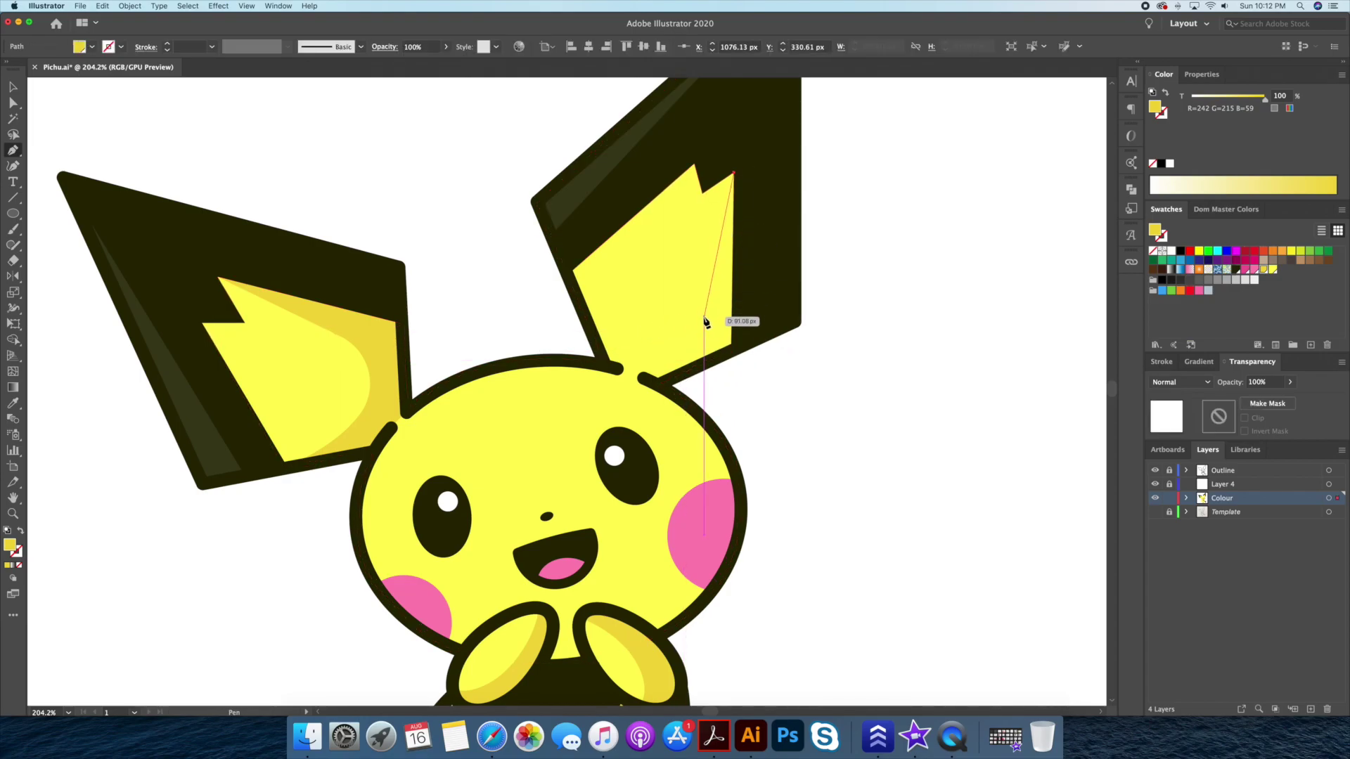
left_click_drag(594, 334, 467, 313)
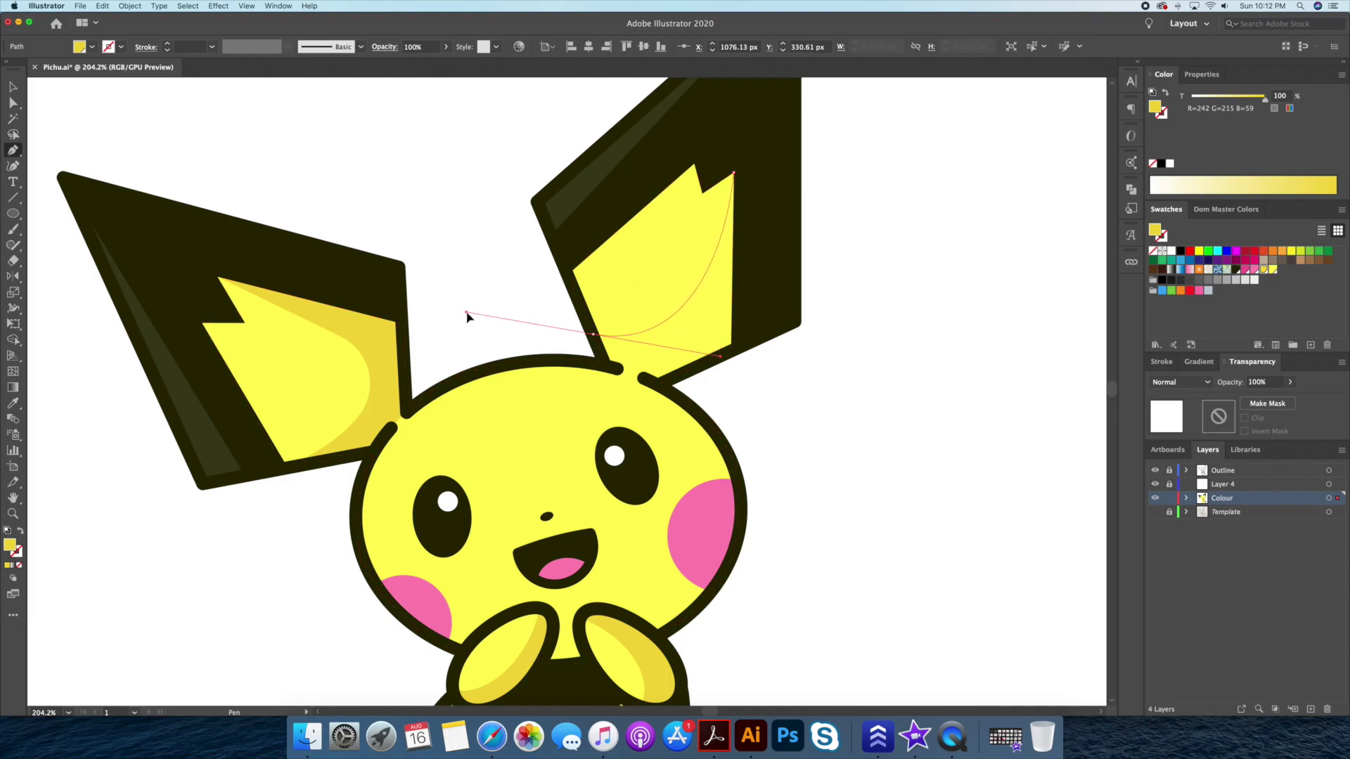
left_click(605, 364)
left_click(657, 386)
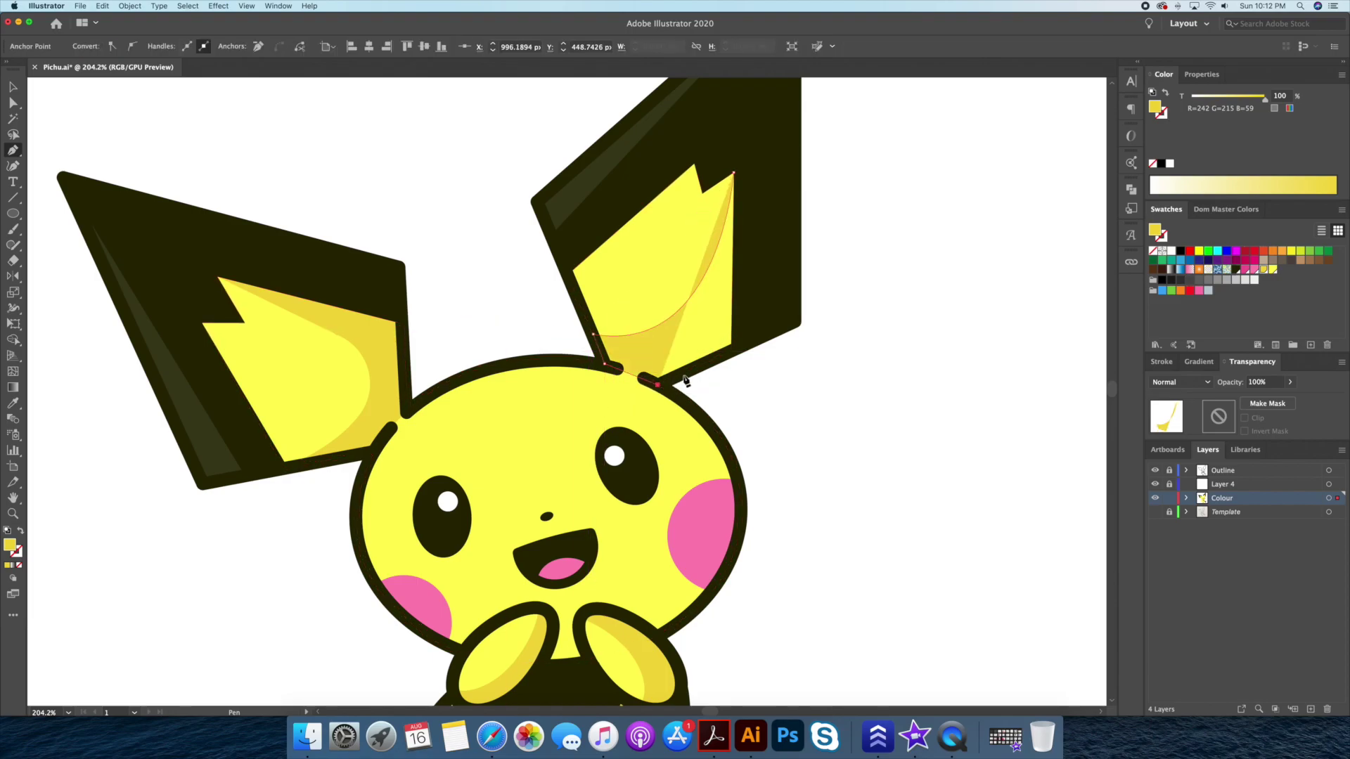
left_click(738, 352)
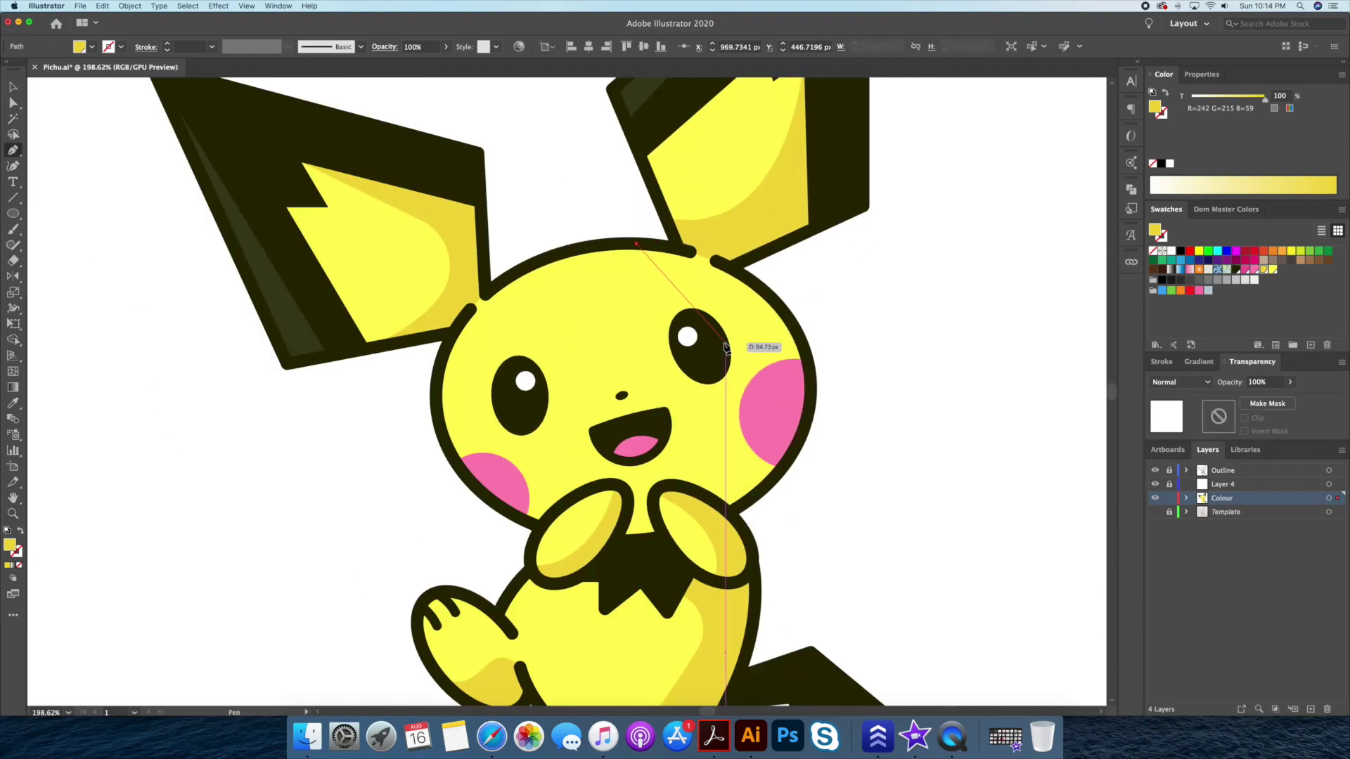
Complete the crescent shading shape down the right side of the head.
left_click_drag(755, 341, 767, 356)
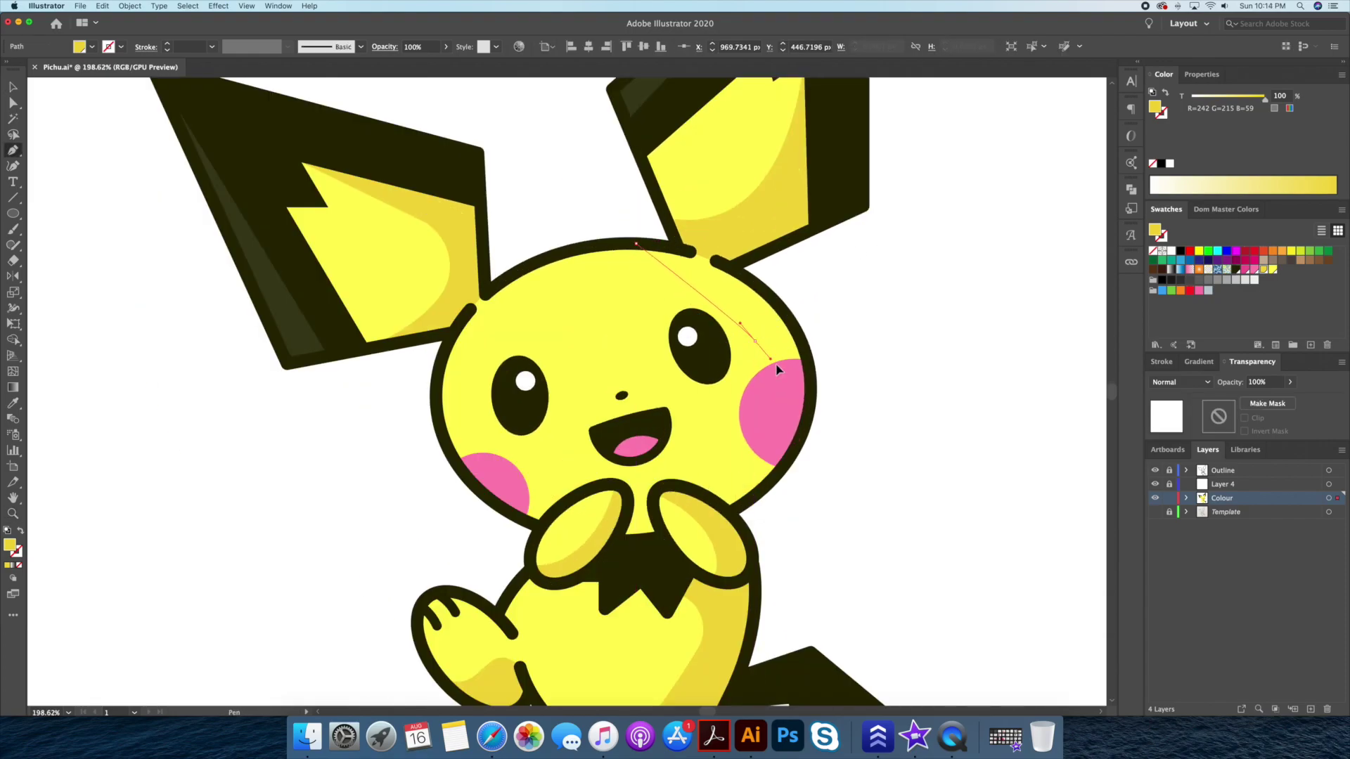
mouse_move(735, 478)
left_mouse_down()
mouse_move(657, 530)
mouse_move(768, 490)
left_mouse_up()
left_click(724, 269)
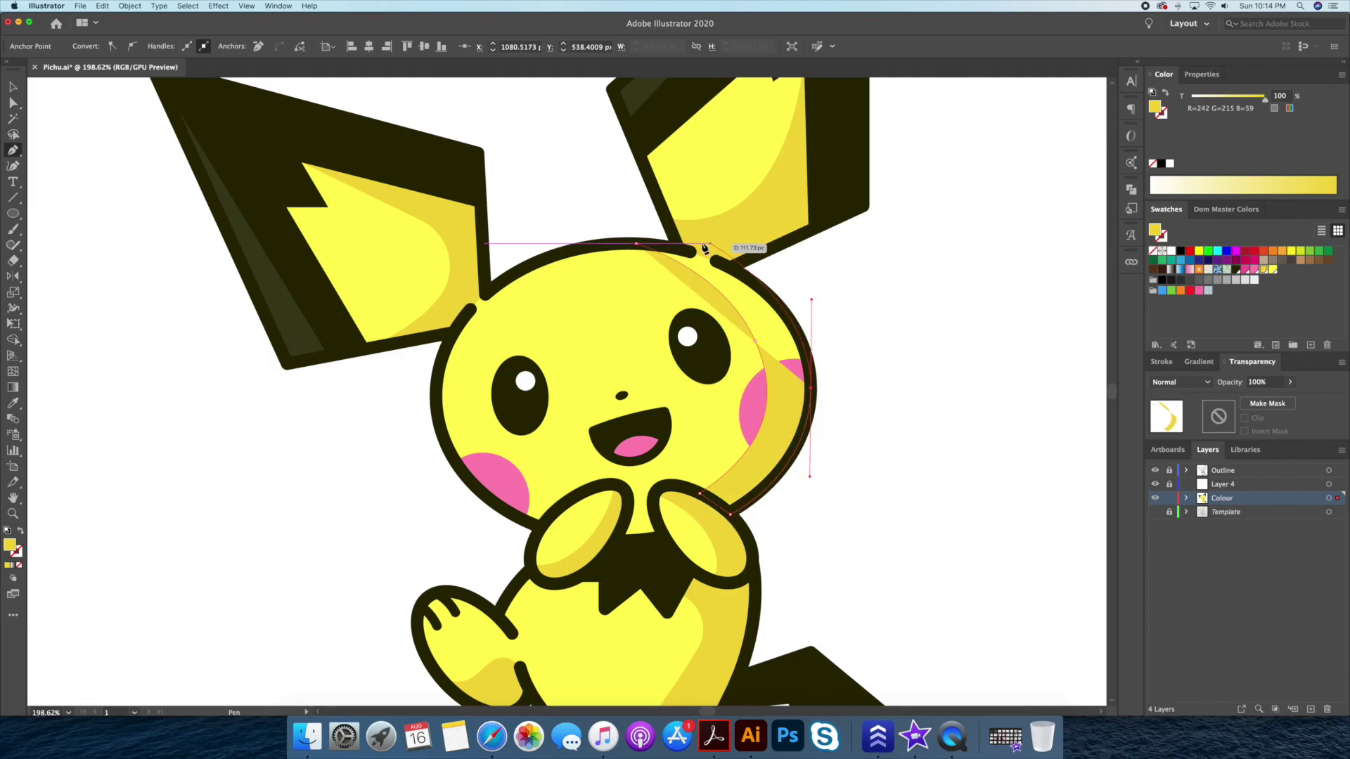
left_click(636, 244)
key("v")
left_click(885, 294)
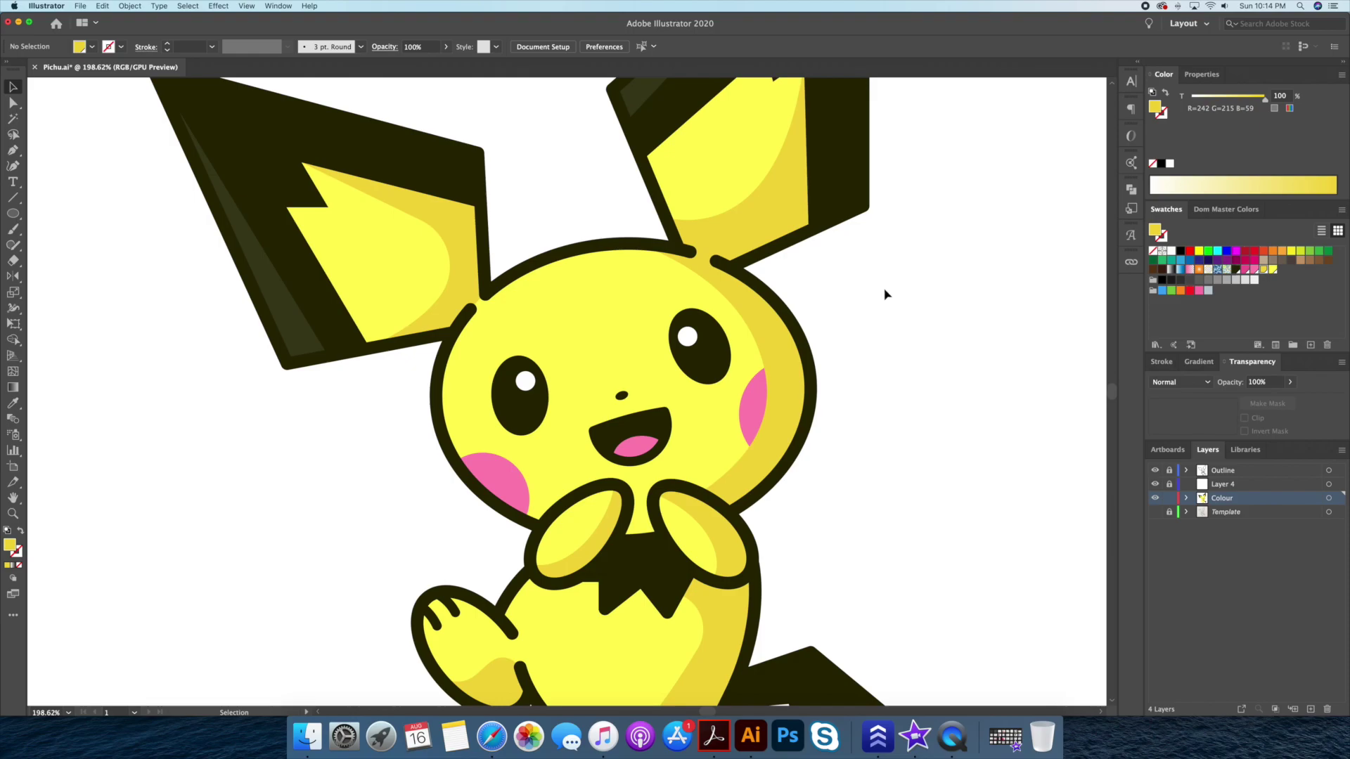
Send the crescent behind the right cheek and split their overlap with Shape Builder.
left_click(787, 354)
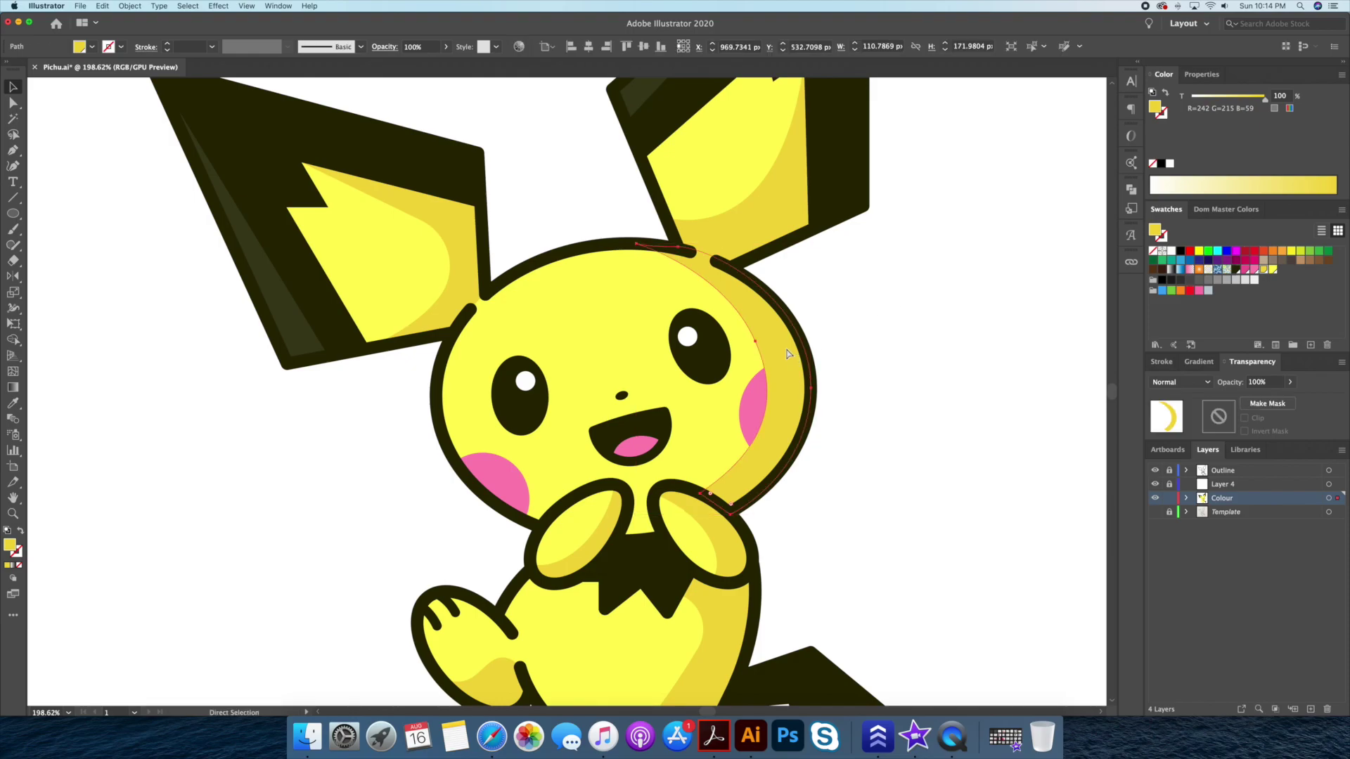
key("ctrl+bracketleft")
key("v")
left_click(774, 404)
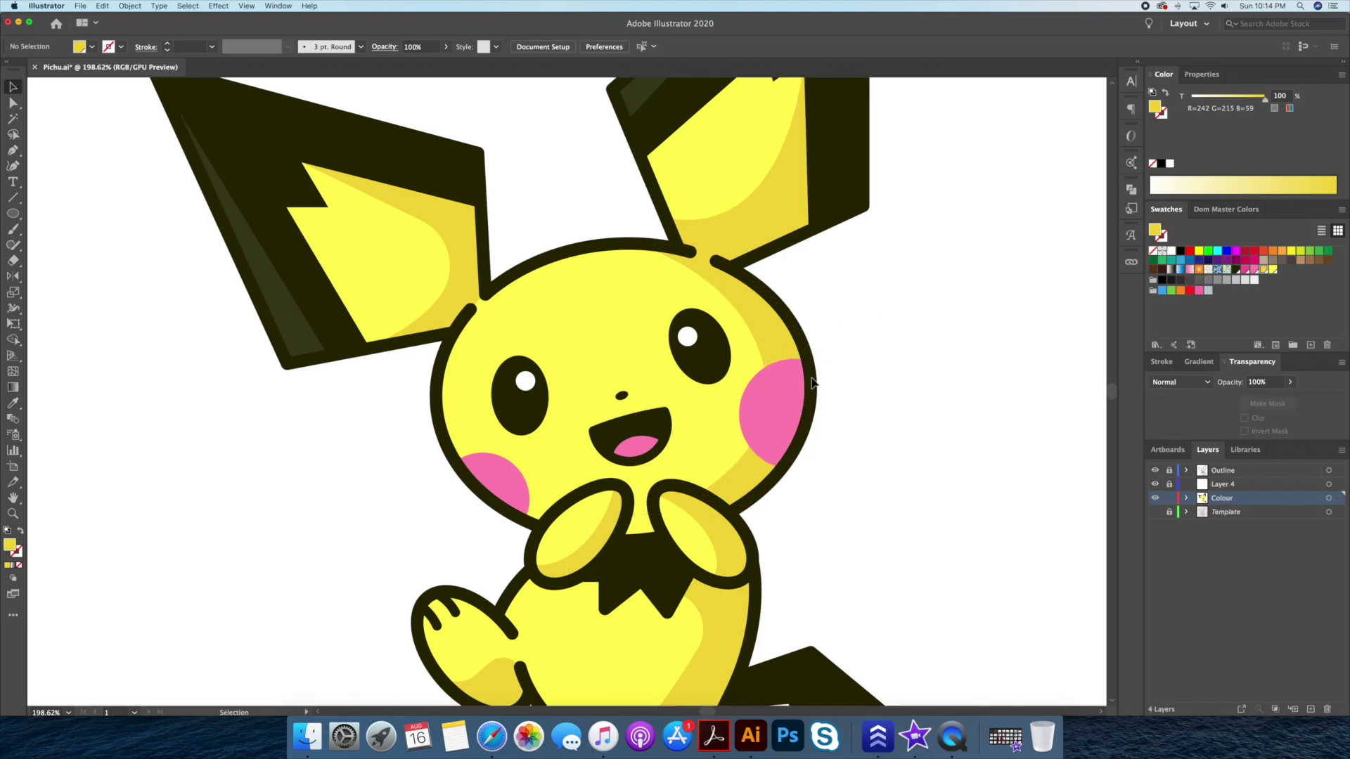
left_click(780, 331, "shift")
key("shift+m")
left_click(758, 399)
Fill the split-off cheek piece with darker pink and zoom out.
key("v")
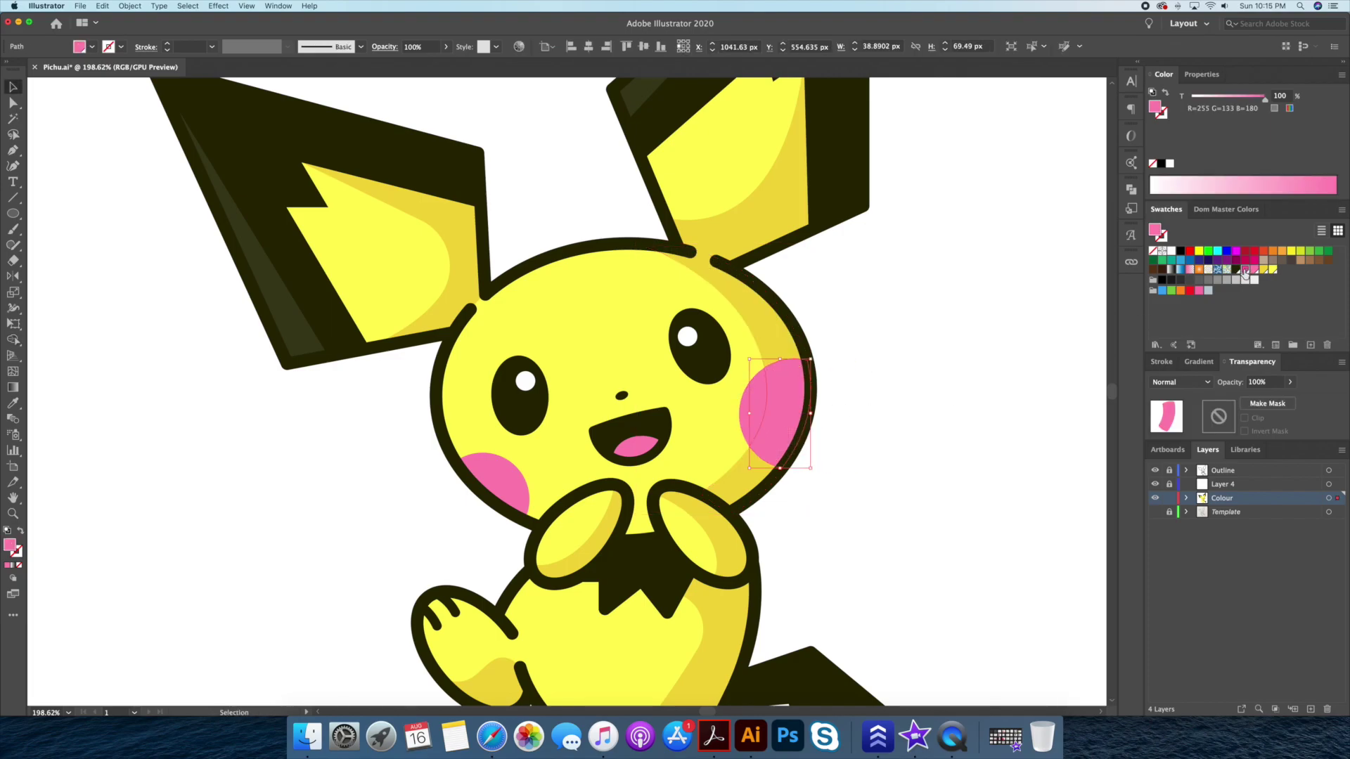
left_click(1246, 270)
left_click(919, 286)
key("z")
left_click(853, 301, "alt")
left_click(763, 357)
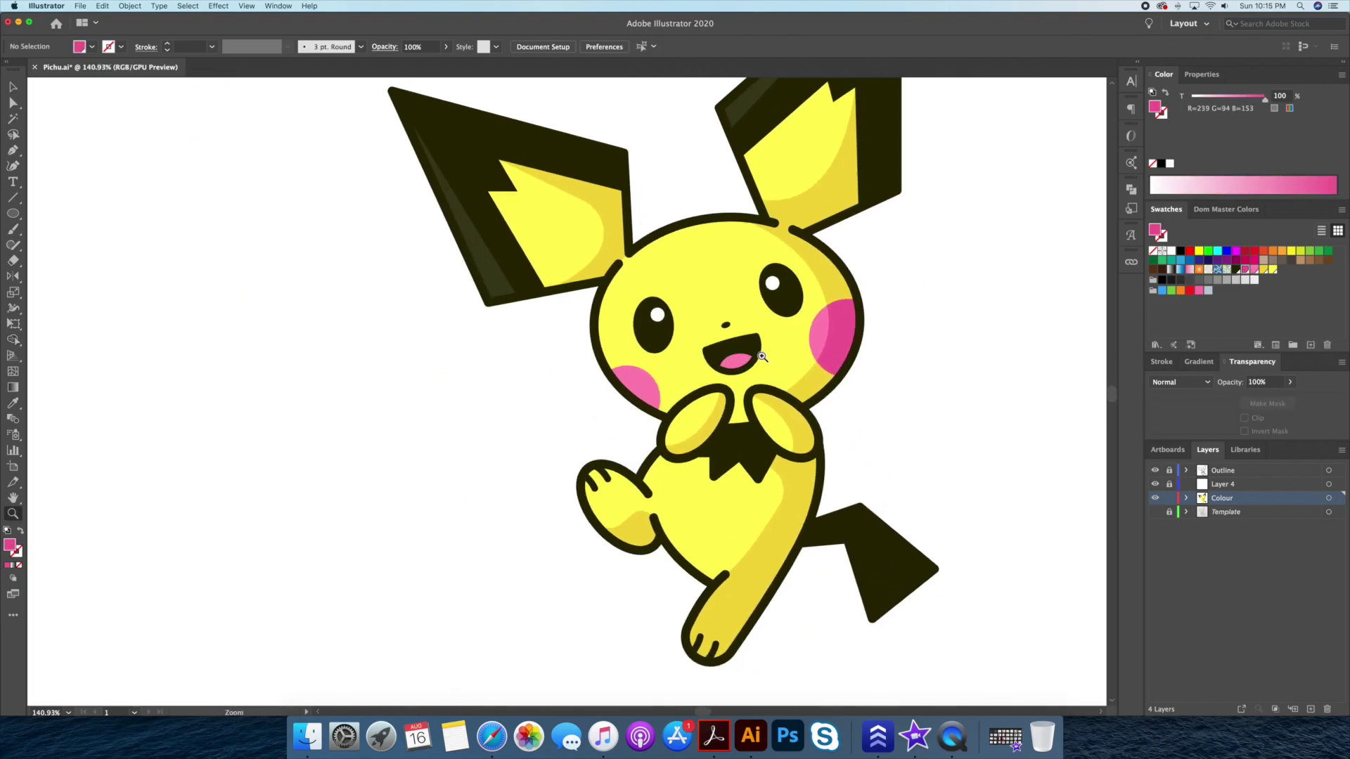
Zoom in on the mouth and Alt-drag a copy of the tongue slightly downward.
left_click_drag(775, 357, 655, 369)
left_click(627, 367)
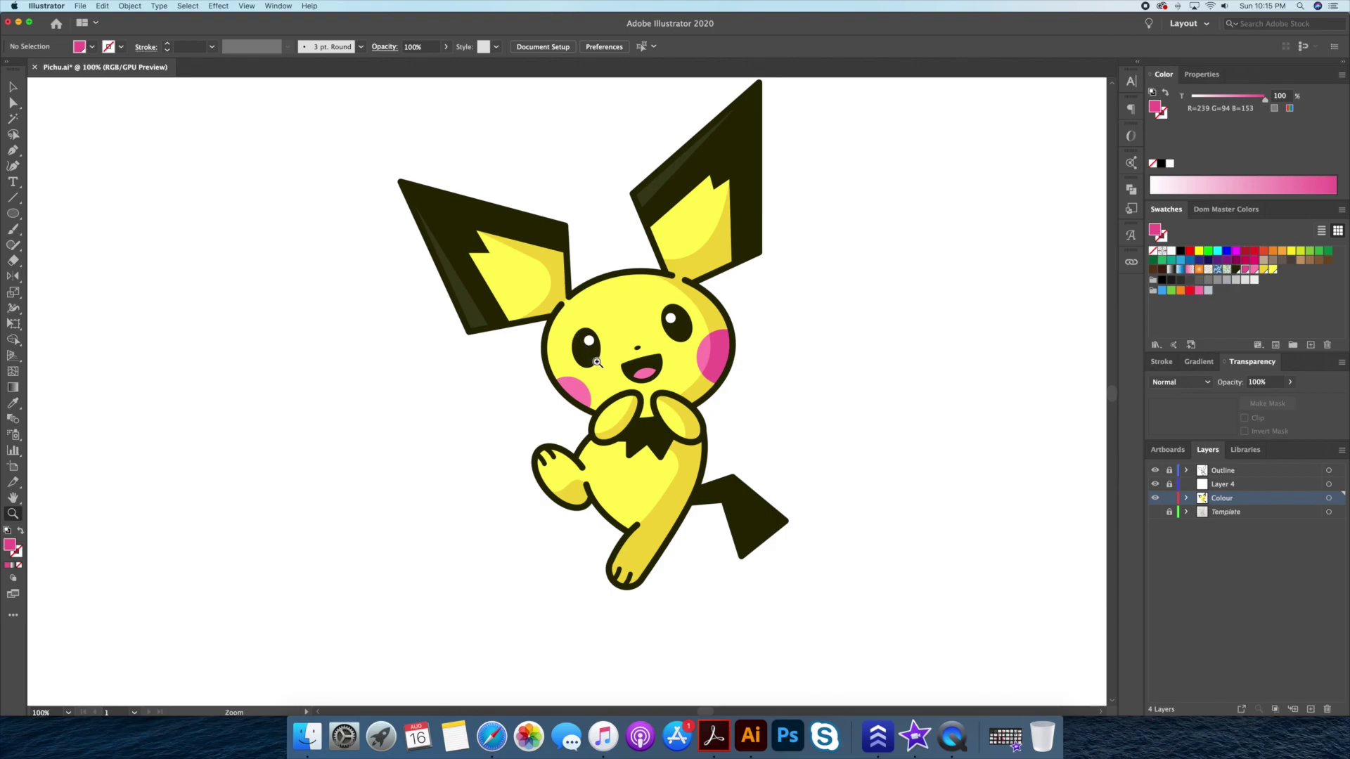
left_click_drag(597, 363, 588, 341)
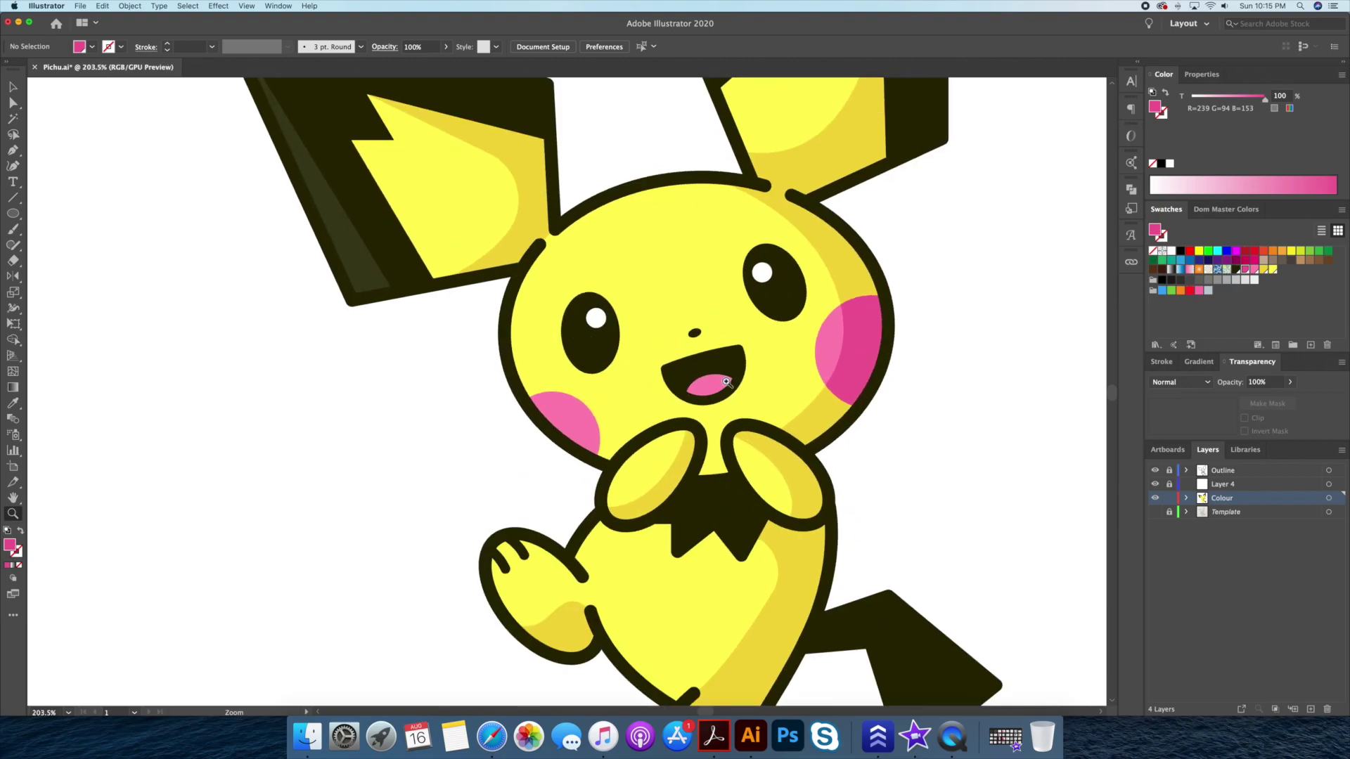
left_click(726, 382)
key("v")
left_click(704, 392)
left_click_drag(706, 397, 715, 420)
Shape Builder-delete the copy's lower crescent and fill the remaining band darker pink.
left_click(697, 384, "shift")
key("shift+m")
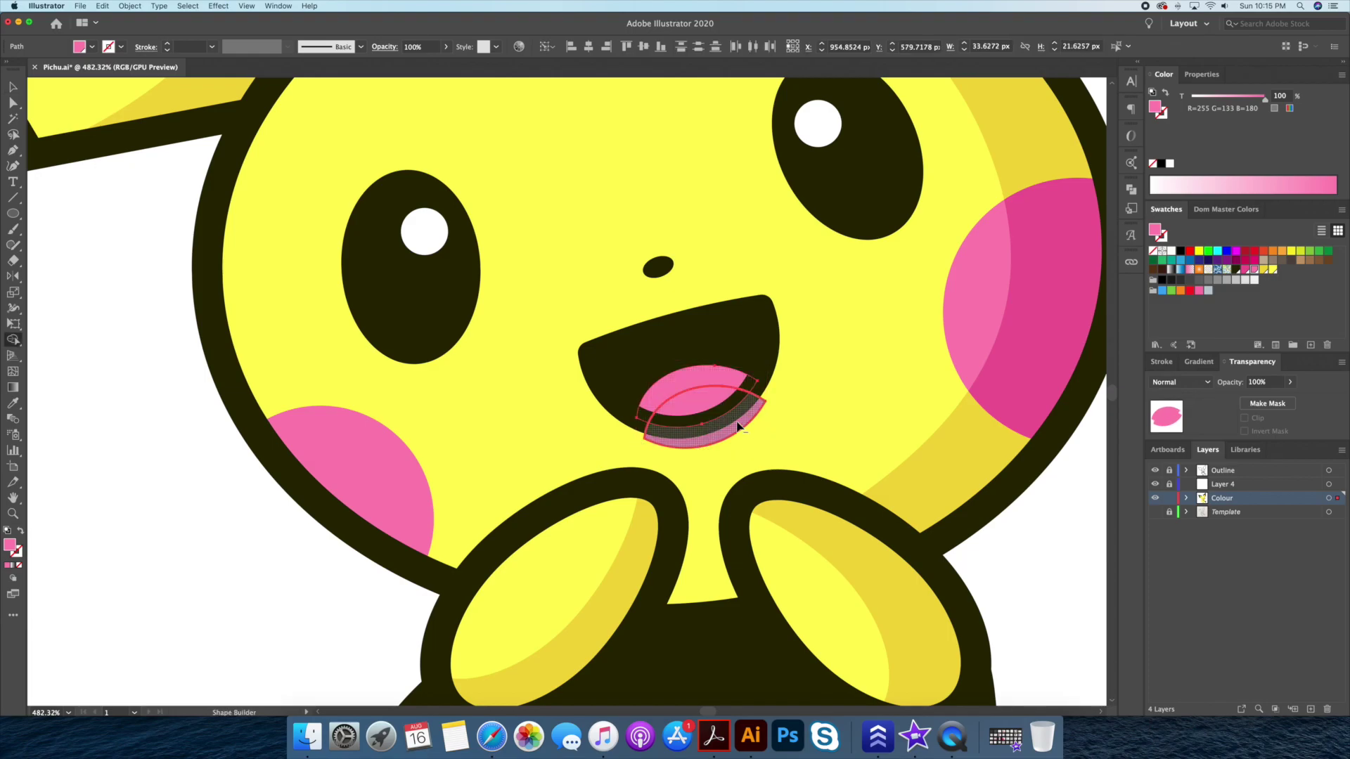
left_click(738, 426, "alt")
key("v")
left_click(725, 375)
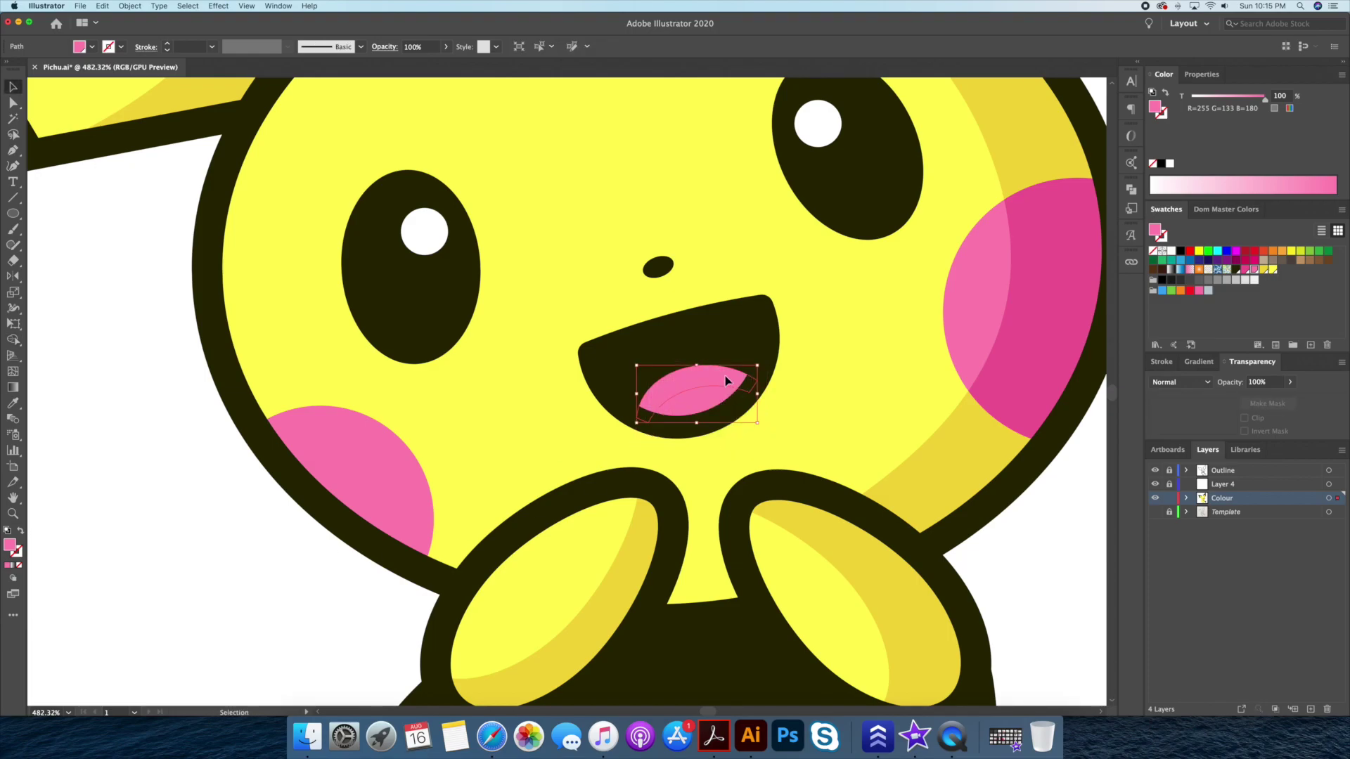
left_click(1236, 270)
key("super+shift+a")
Zoom out and scroll down to select the tail.
key("z")
left_click_drag(1031, 534, 789, 446)
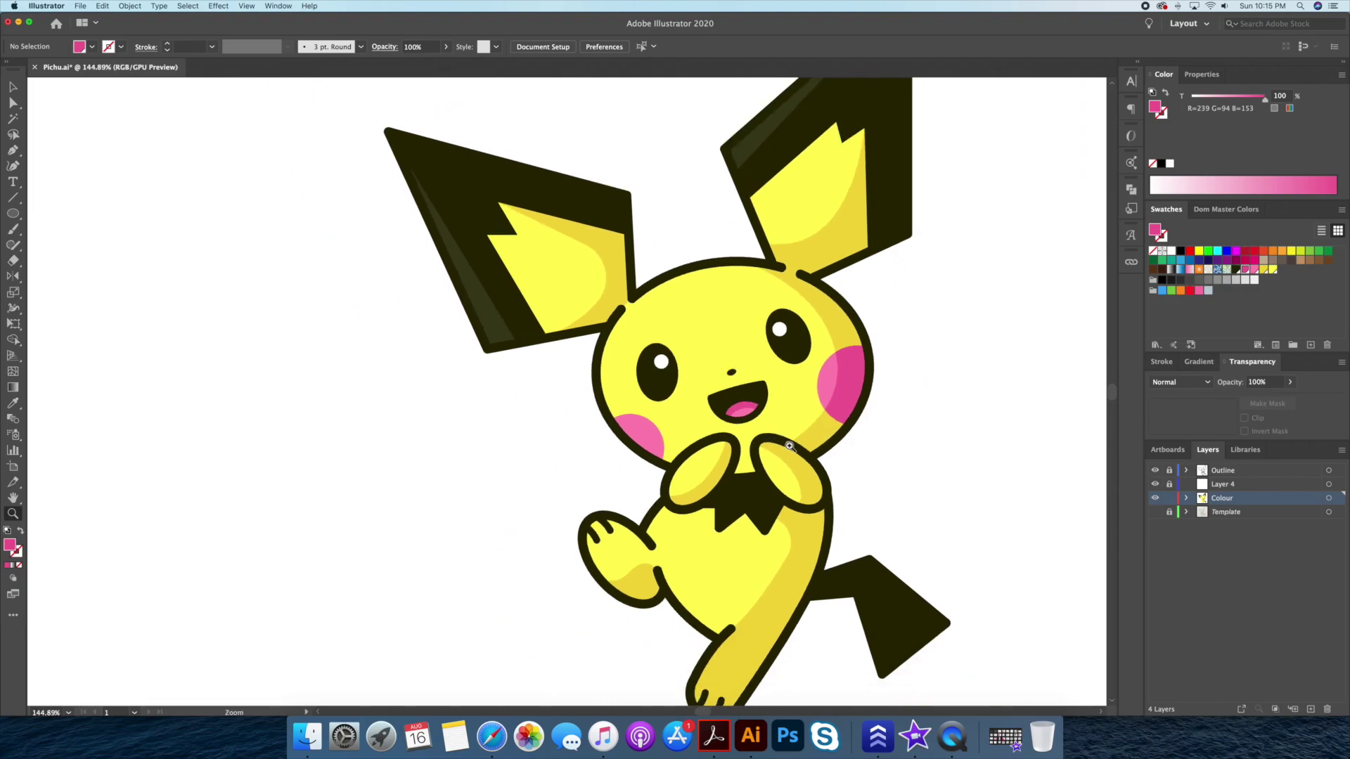
scroll(789, 446, "right", 3)
scroll(746, 424, "down", 2)
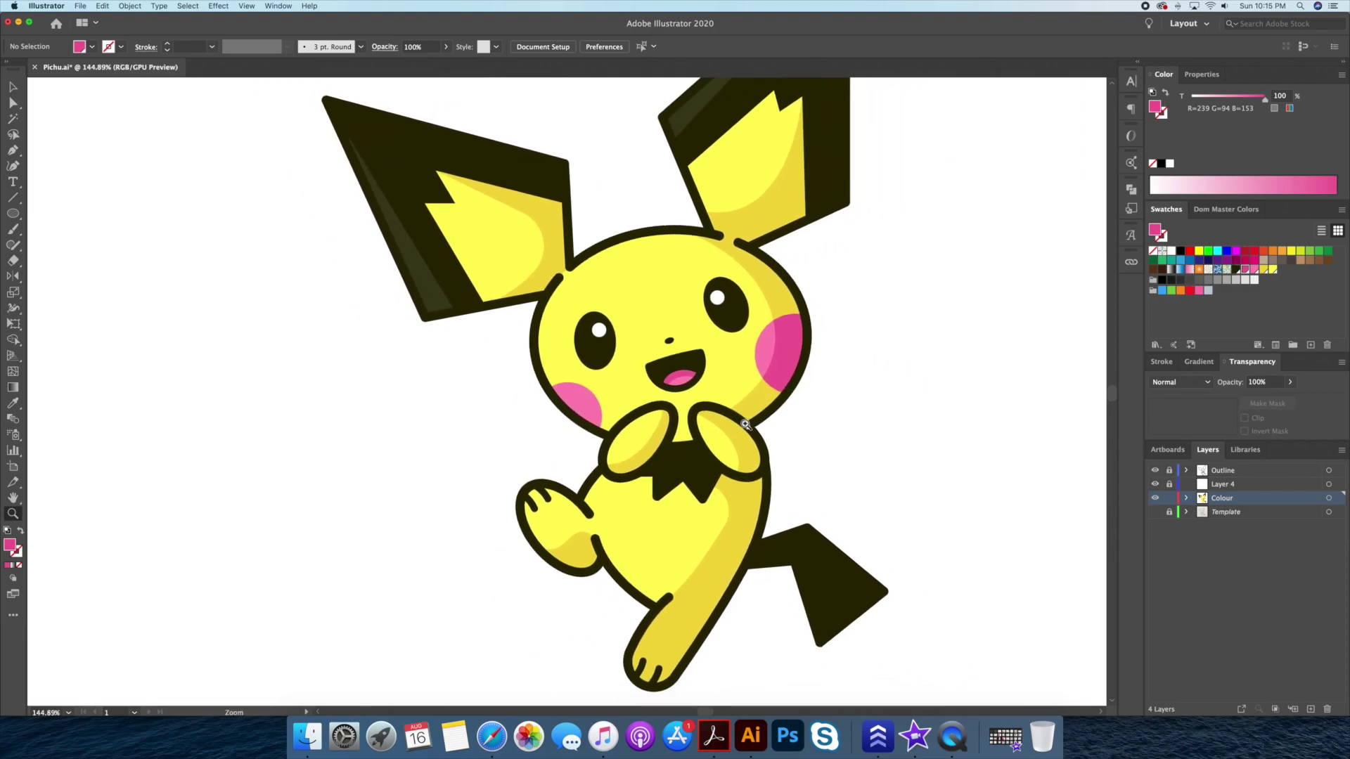
scroll(762, 431, "down", 4)
scroll(762, 431, "right", 2)
left_click(781, 506, "super")
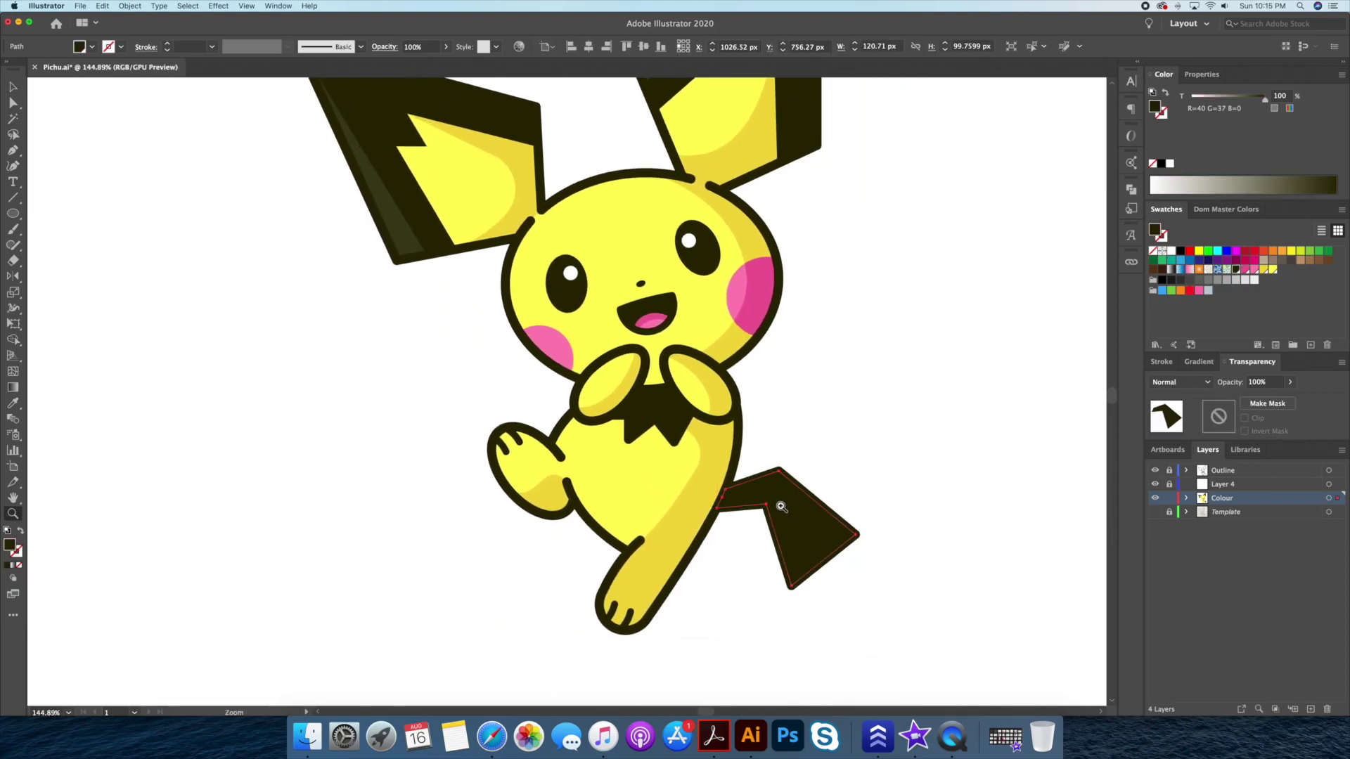
Duplicate the tail slightly lower and cut a stripe from it with Shape Builder.
key("v")
left_click_drag(802, 532, 800, 545)
key("a")
left_click_drag(725, 507, 707, 514)
key("v")
left_click(798, 512, "shift")
key("shift+m")
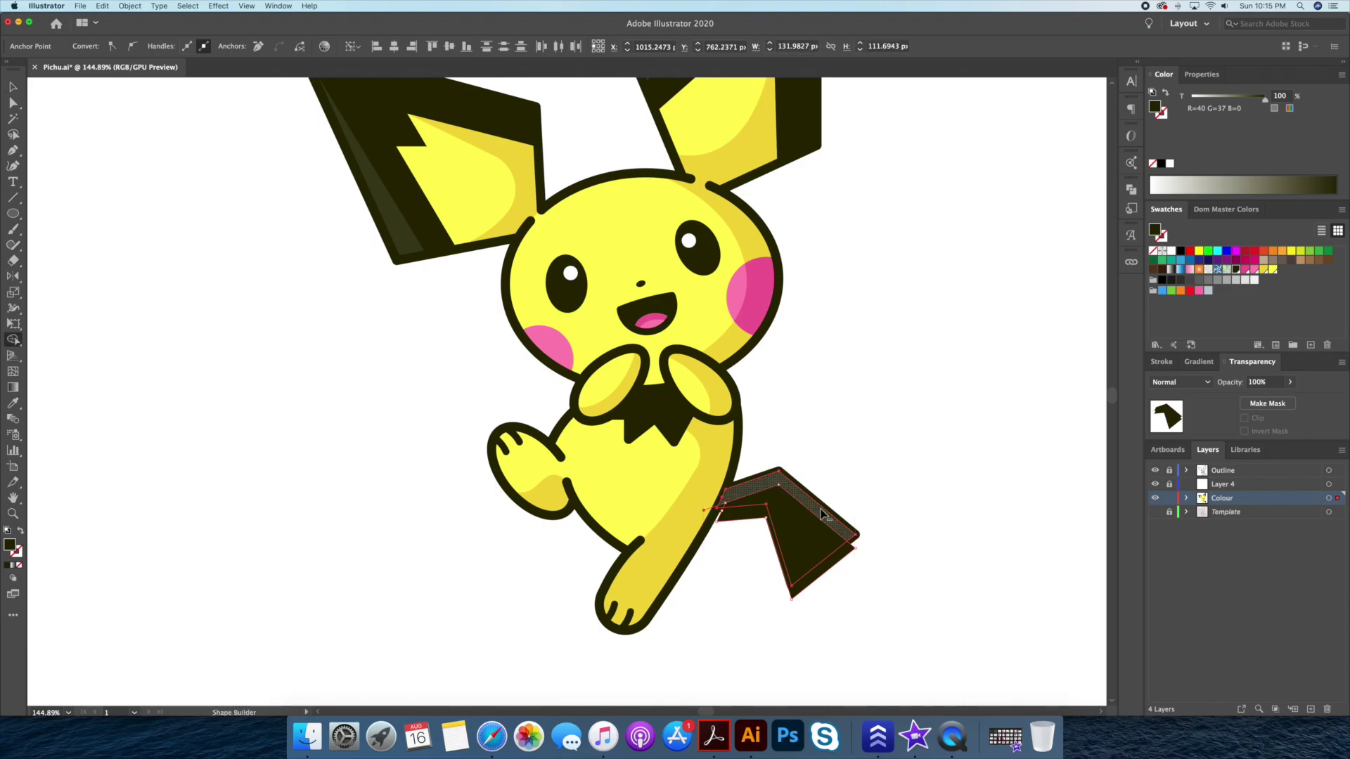
Adjust the tail stripe's corner anchors with Direct Selection.
key("a")
left_click(723, 518)
scroll(709, 538, "up", 5, "alt")
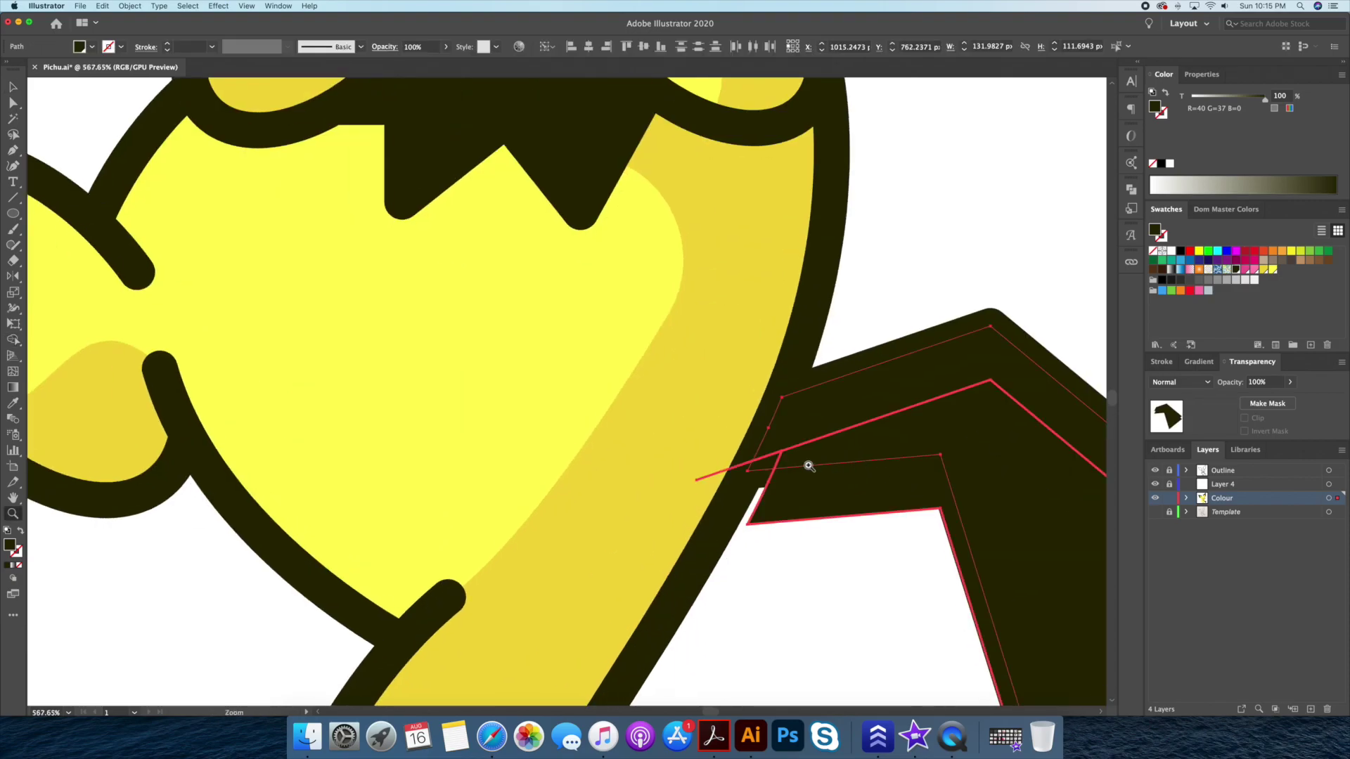
left_click(774, 458)
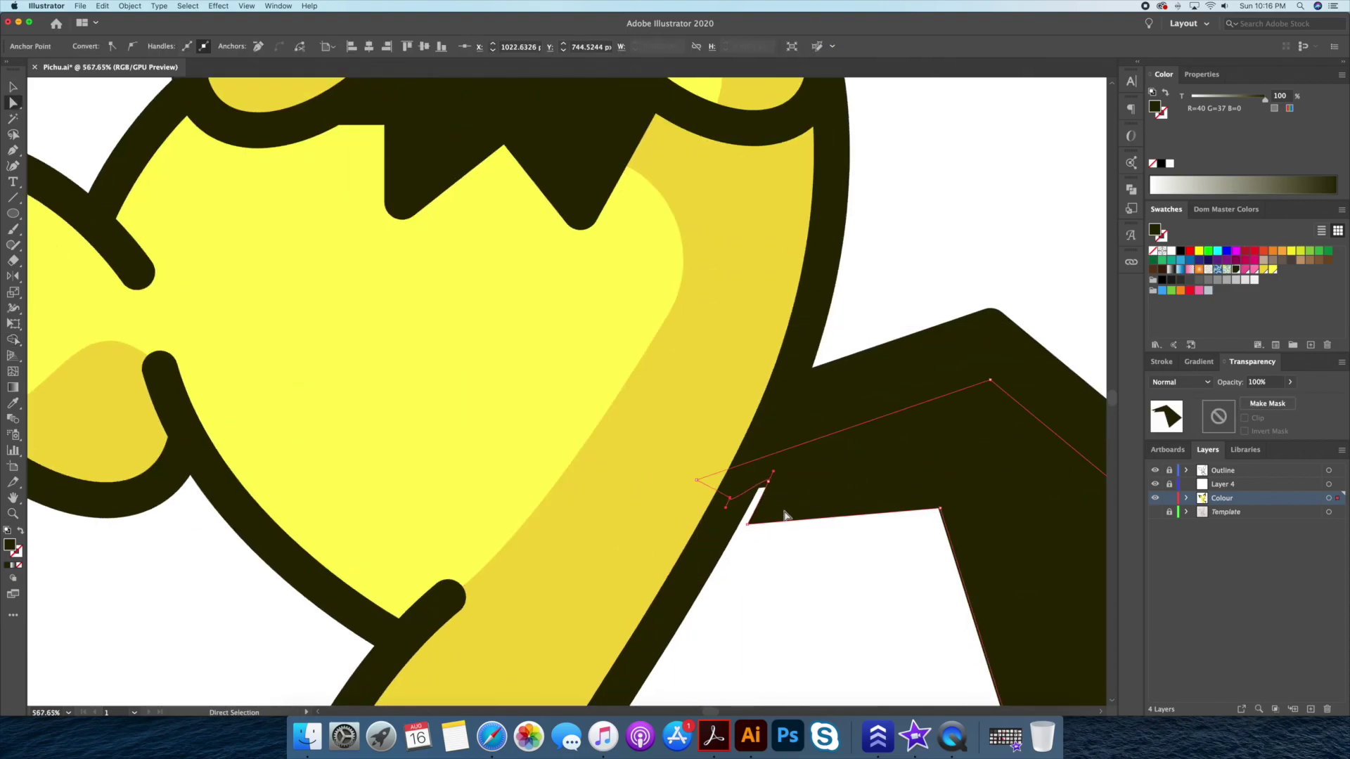
scroll(837, 514, "down", 3)
Fill the tail stripe white.
key("v")
left_click(883, 430)
scroll(882, 431, "down", 5)
left_click(1170, 163)
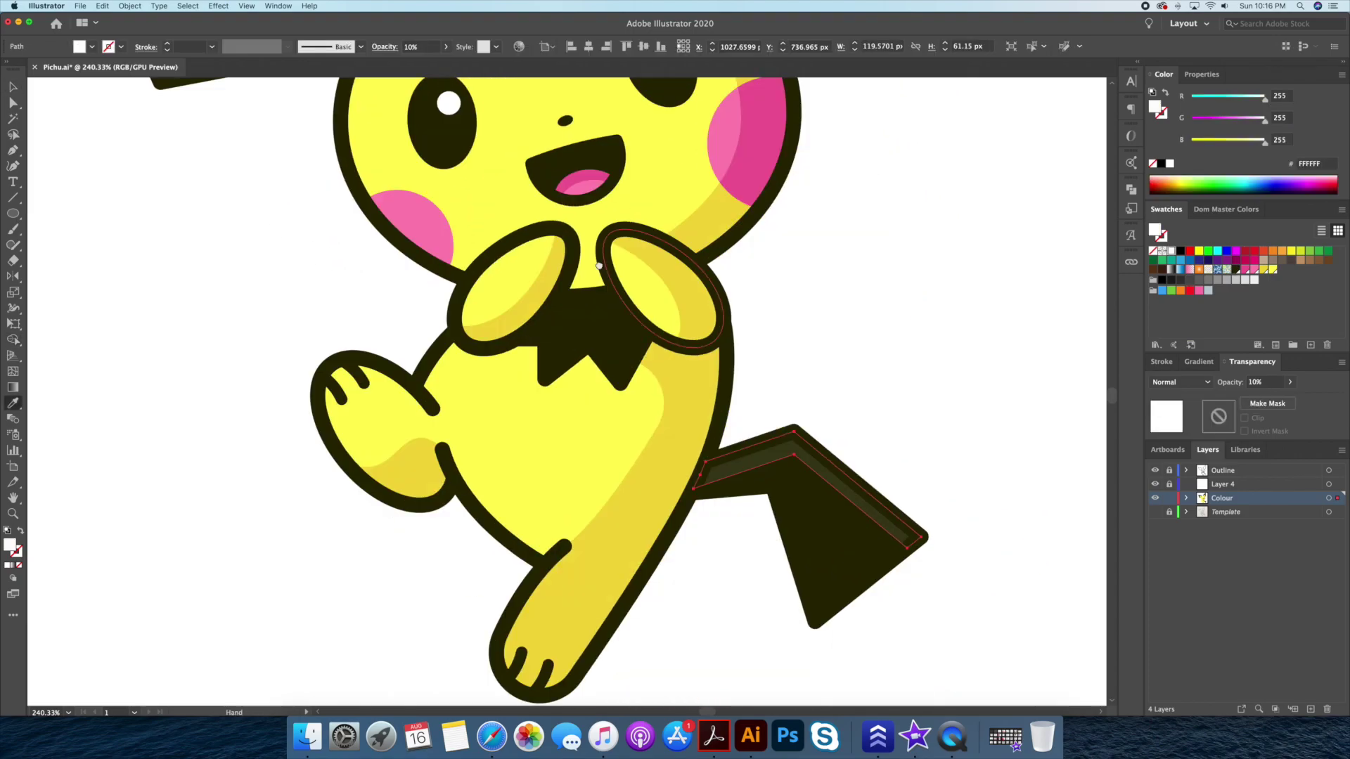
key("ctrl+shift+a")
Tuck the stripe's lower-left corner inside the tail outline.
key("z")
left_click(784, 415)
left_click_drag(784, 414, 807, 404)
key("a")
left_click(807, 392)
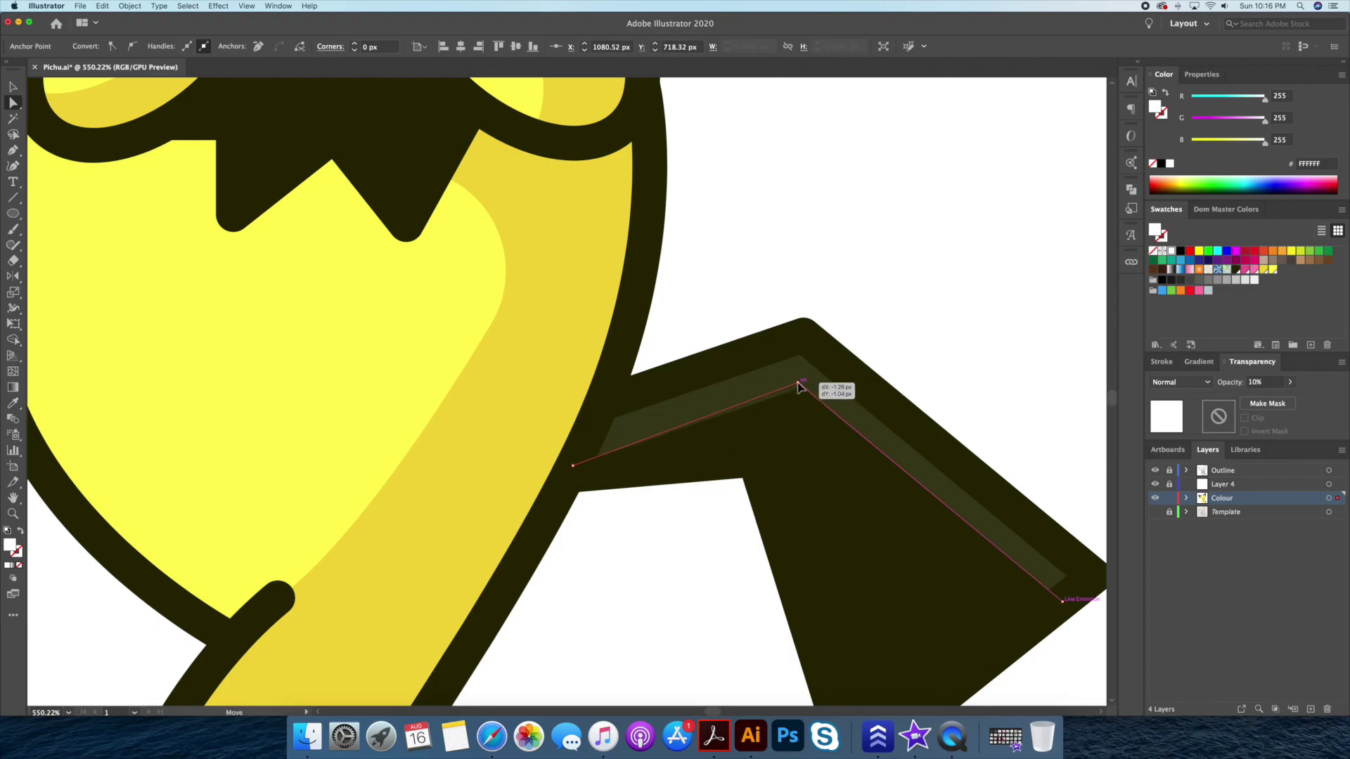
left_click_drag(573, 465, 582, 449)
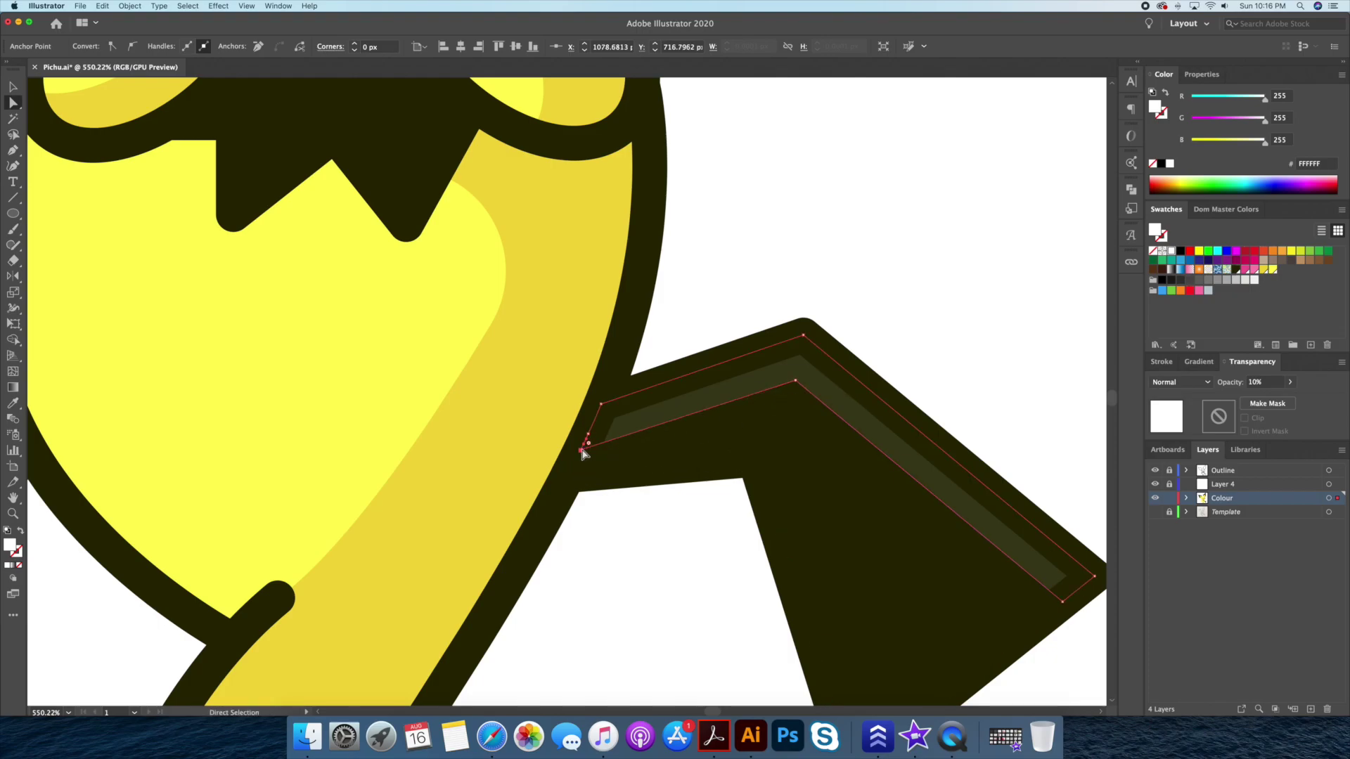
key("v")
key("ctrl+shift+a")
Set the tail stripe's opacity to 50%.
left_click(805, 394)
left_click(925, 274)
key("z")
scroll(718, 395, "down", 5)
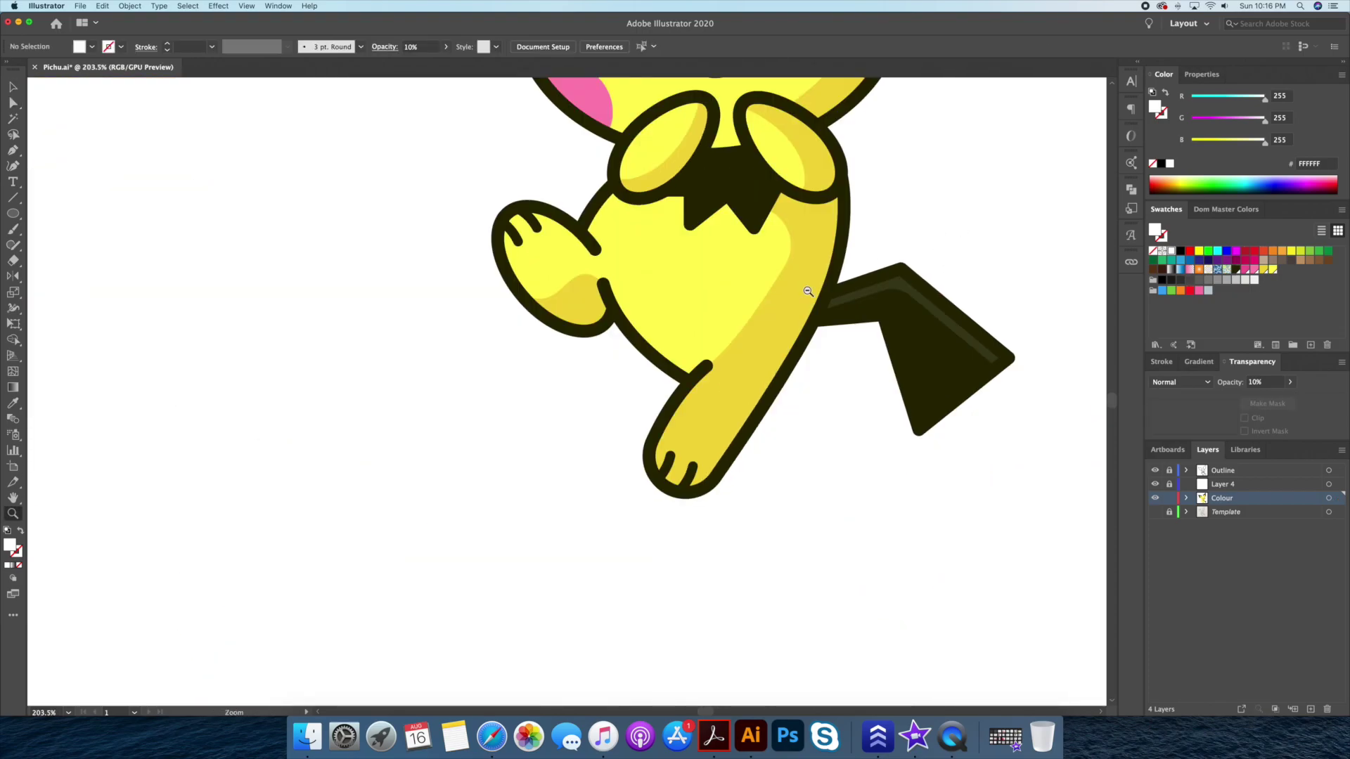
scroll(719, 395, "down", 3)
scroll(733, 404, "up", 2)
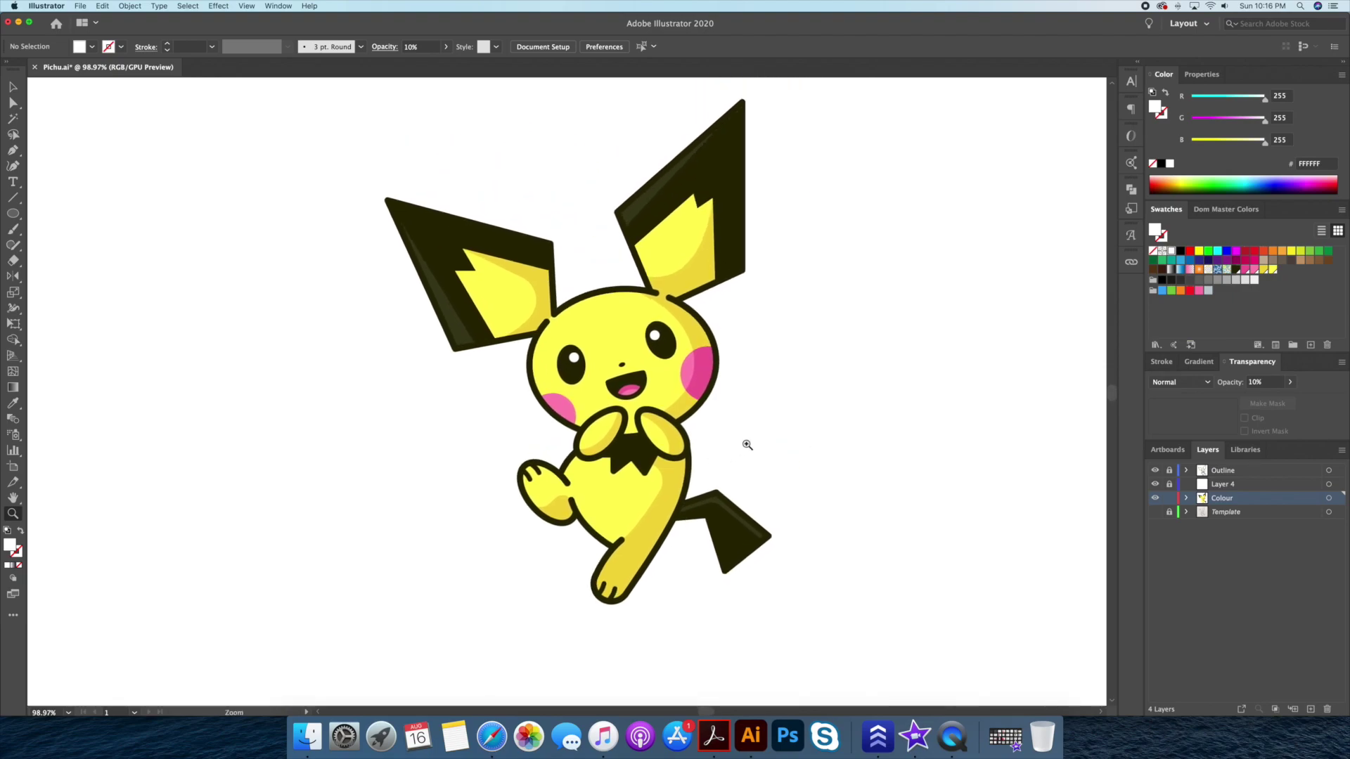
key("v")
left_click(720, 502)
left_click(1258, 382)
type("50")
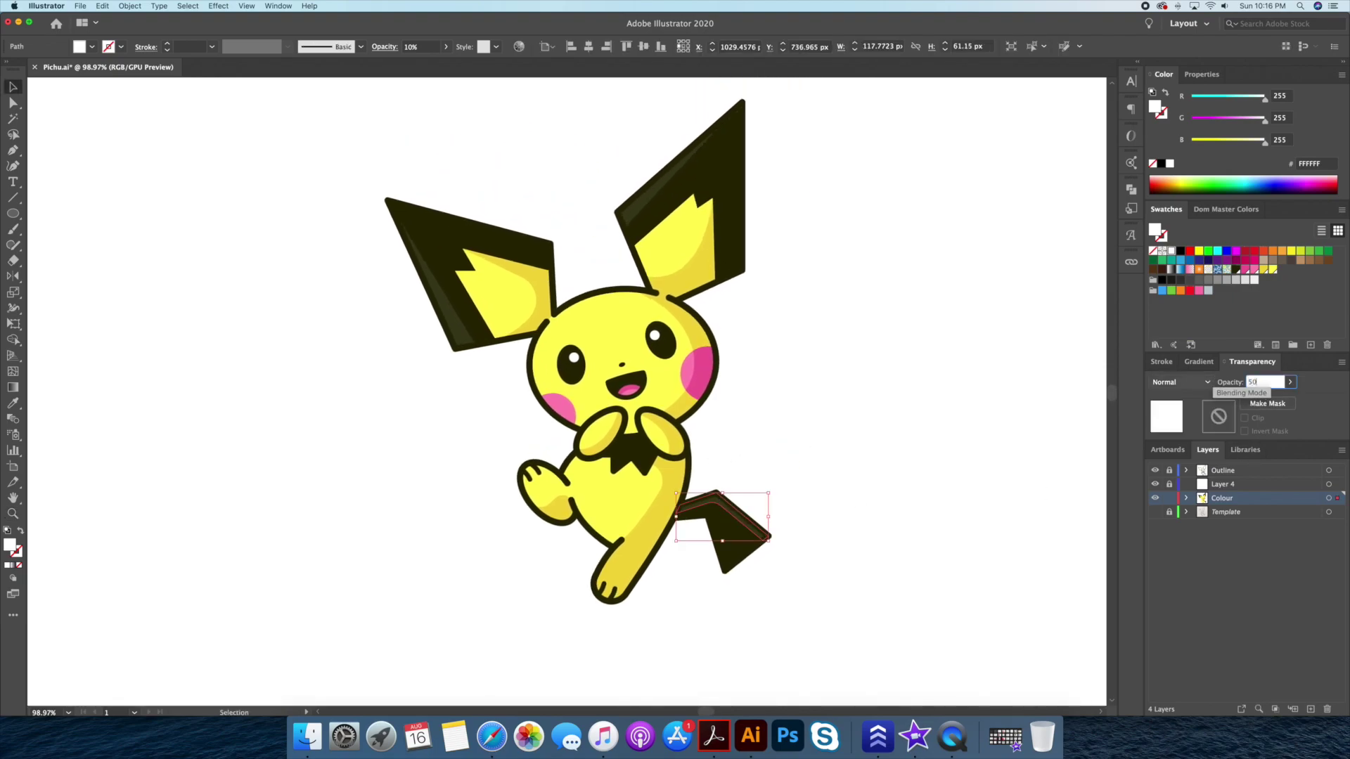
key("Return")
Select the left and right ears' dark shapes, then clear the selection.
left_click(928, 458)
left_click(429, 267)
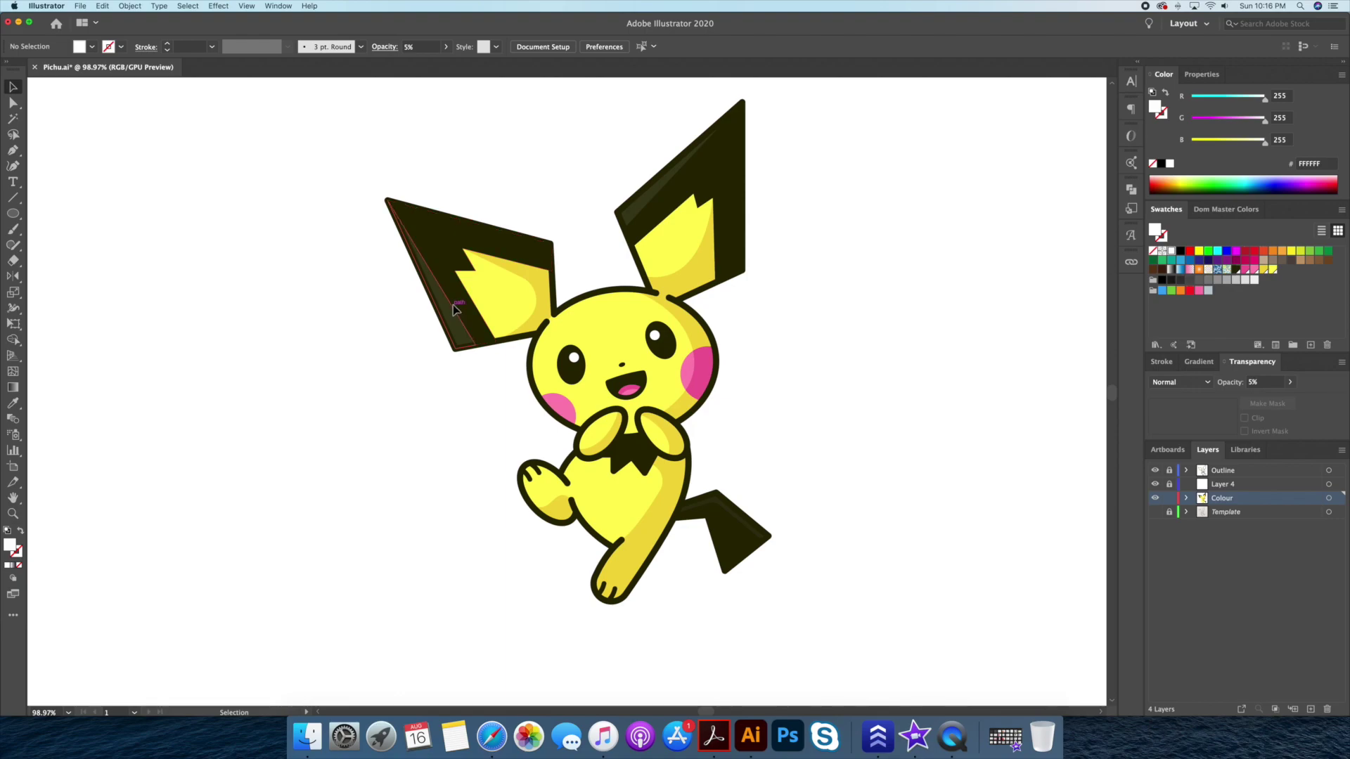
left_click(626, 222, "shift")
left_click(884, 409)
Draw a closed highlight crescent along the left face outline with Pen and Curvature tools.
scroll(563, 351, "up", 5)
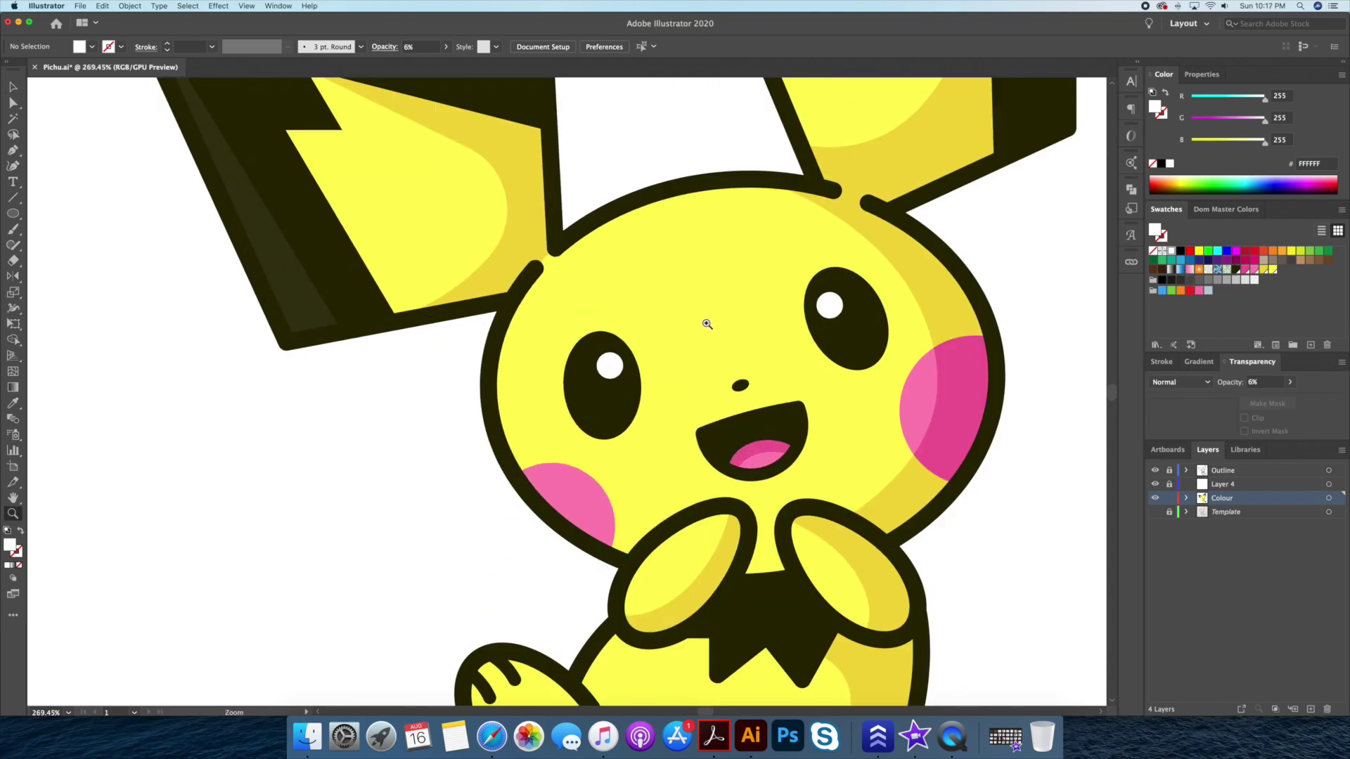
key("p")
left_click(518, 292)
left_click_drag(557, 484, 644, 548)
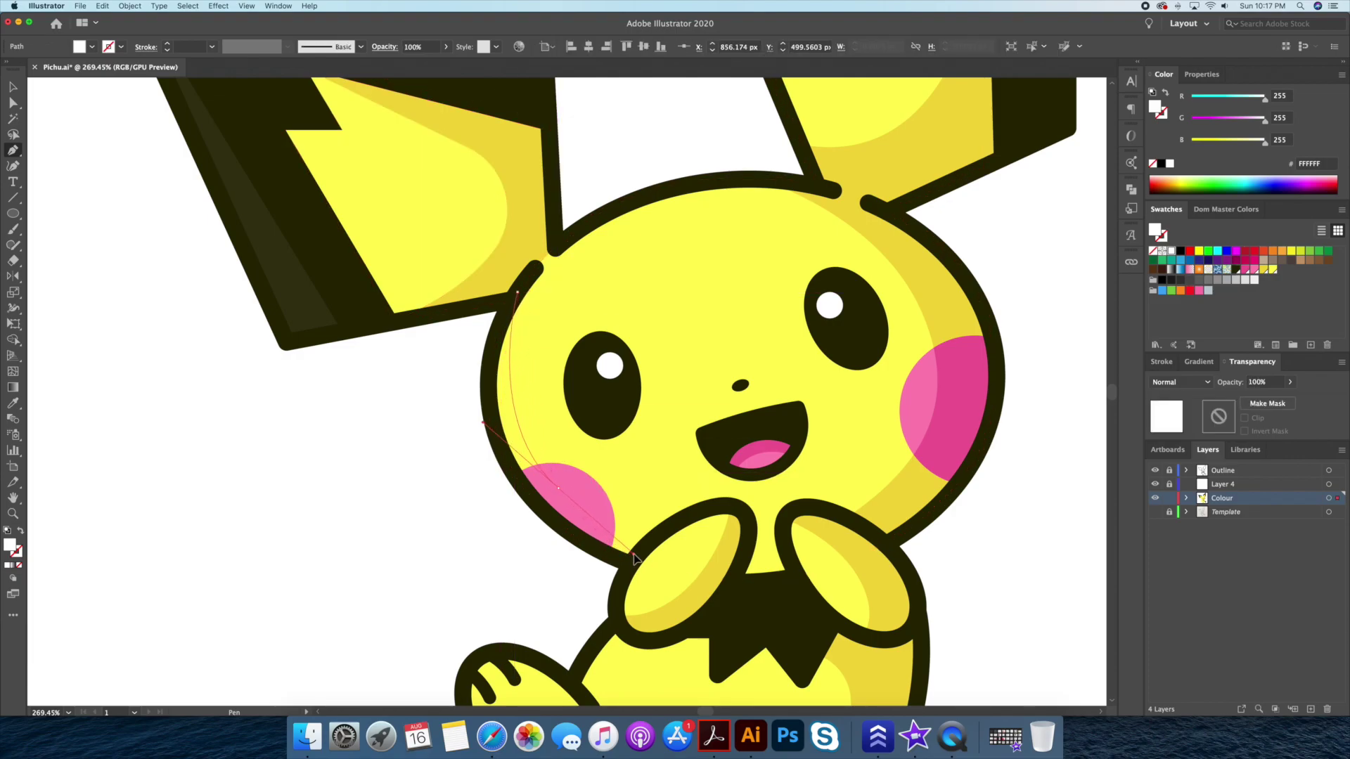
key("super+z")
left_click(644, 548)
key("shift+grave")
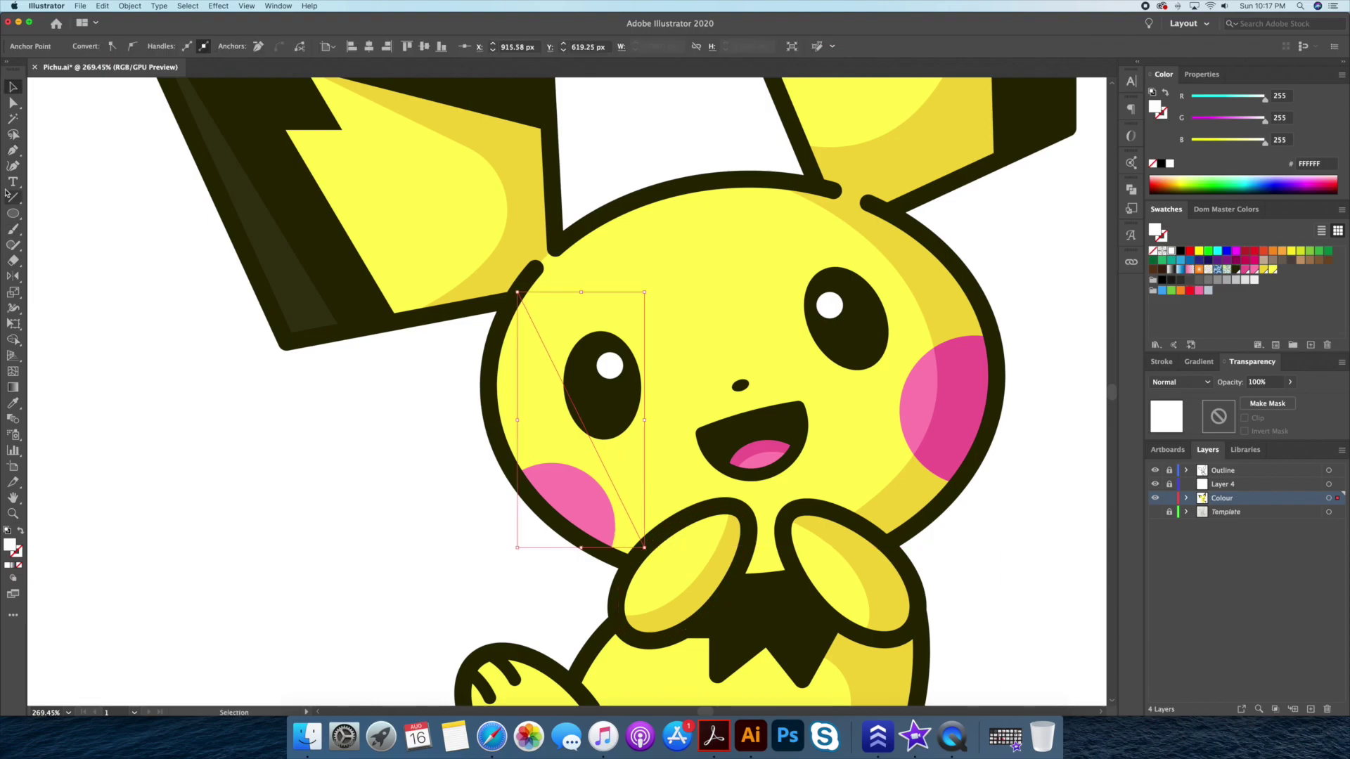
left_click_drag(582, 422, 528, 440)
key("p")
left_click(633, 564)
left_click_drag(496, 437, 463, 347)
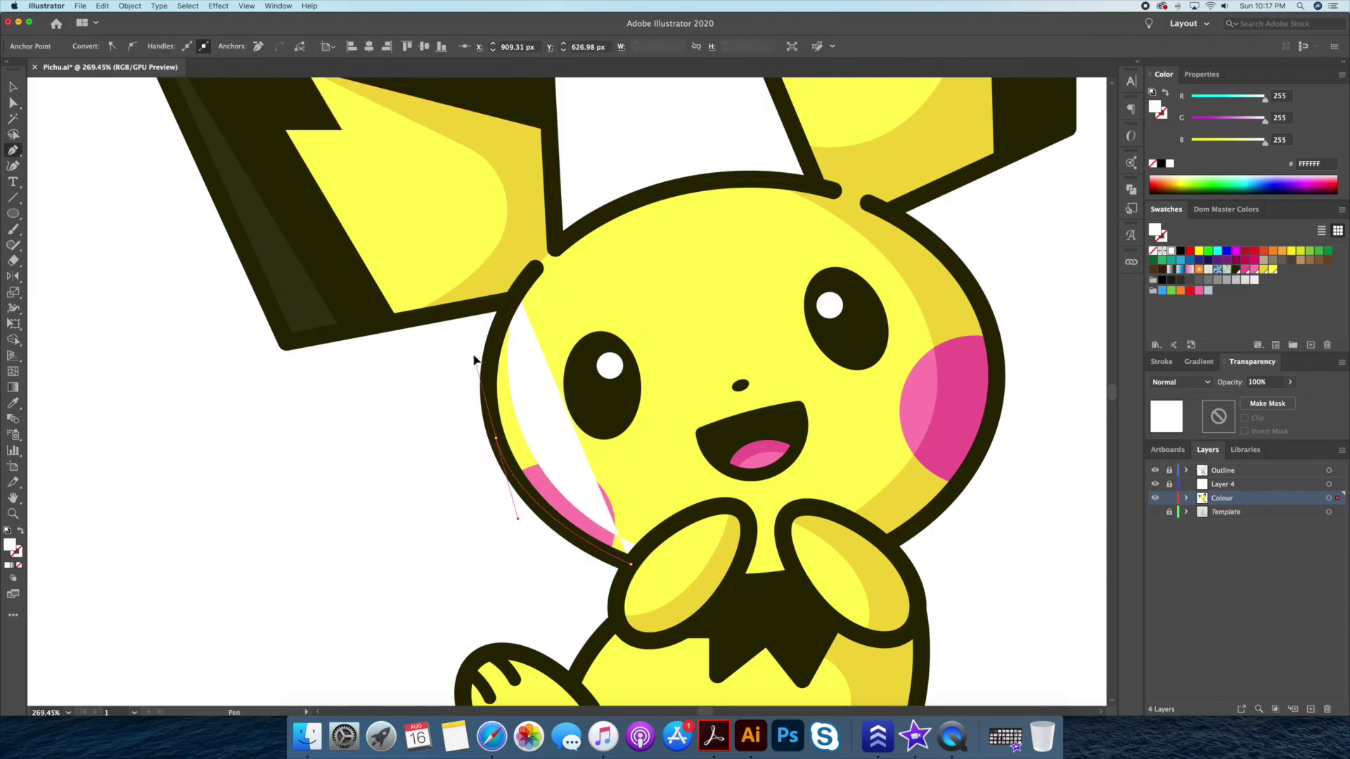
left_click(521, 294)
Set the highlight's opacity to 20% and fit the artboard in view.
key("v")
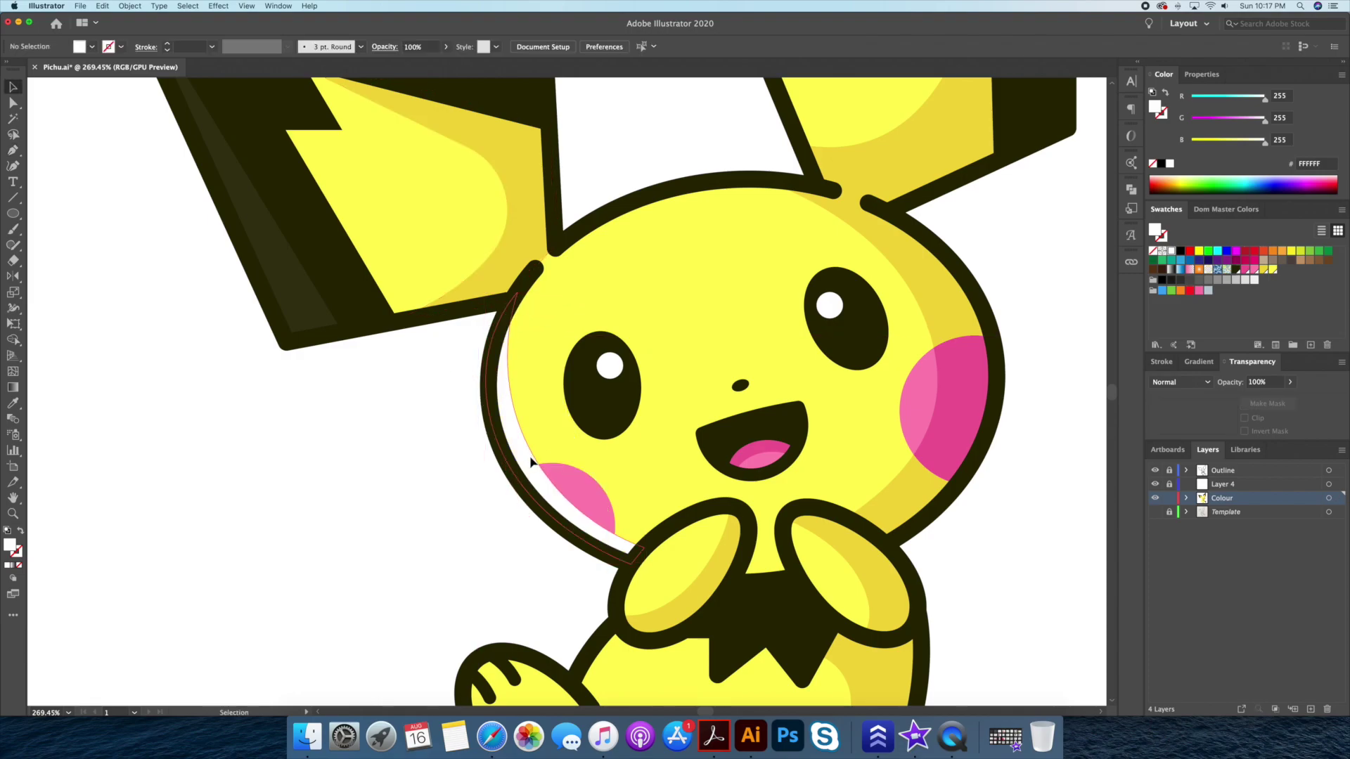
left_click(1258, 382)
type("20")
key("Return")
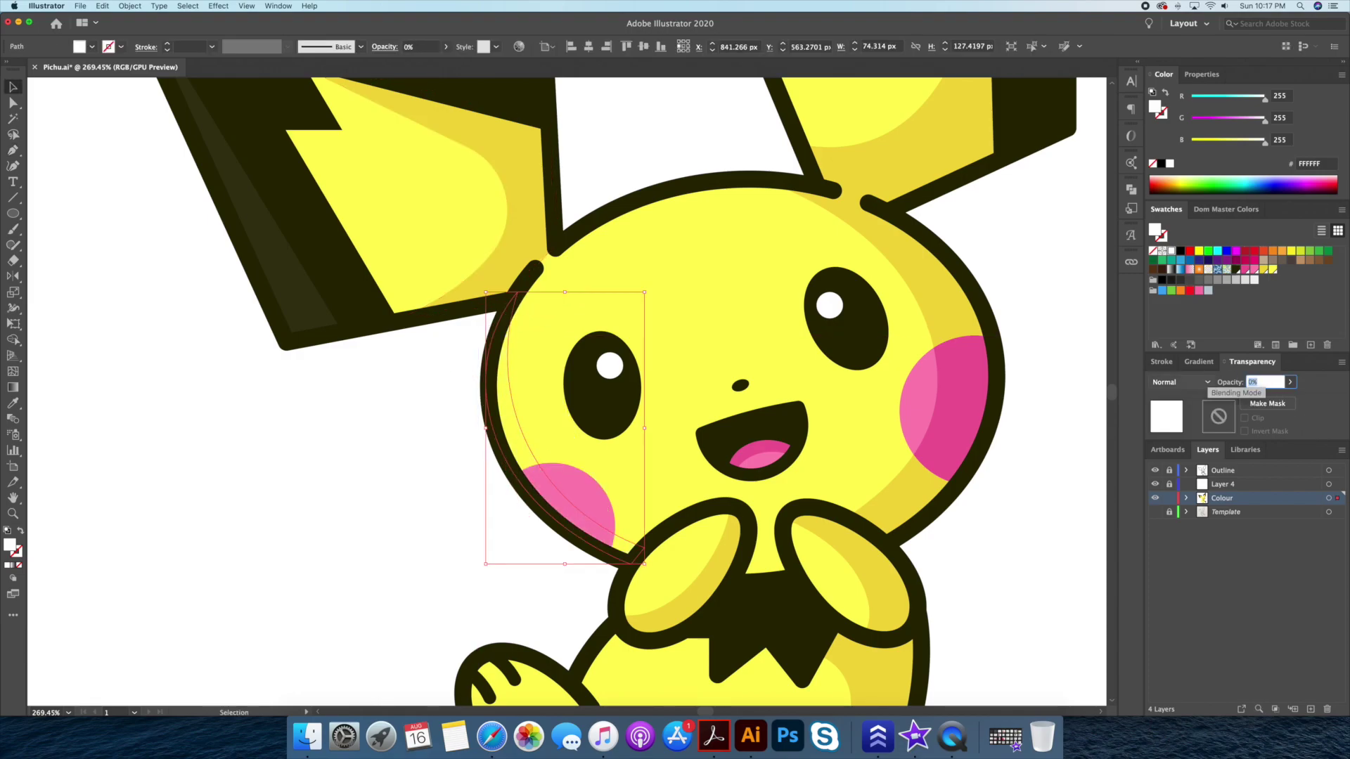
left_click(1066, 402)
key("super+0")
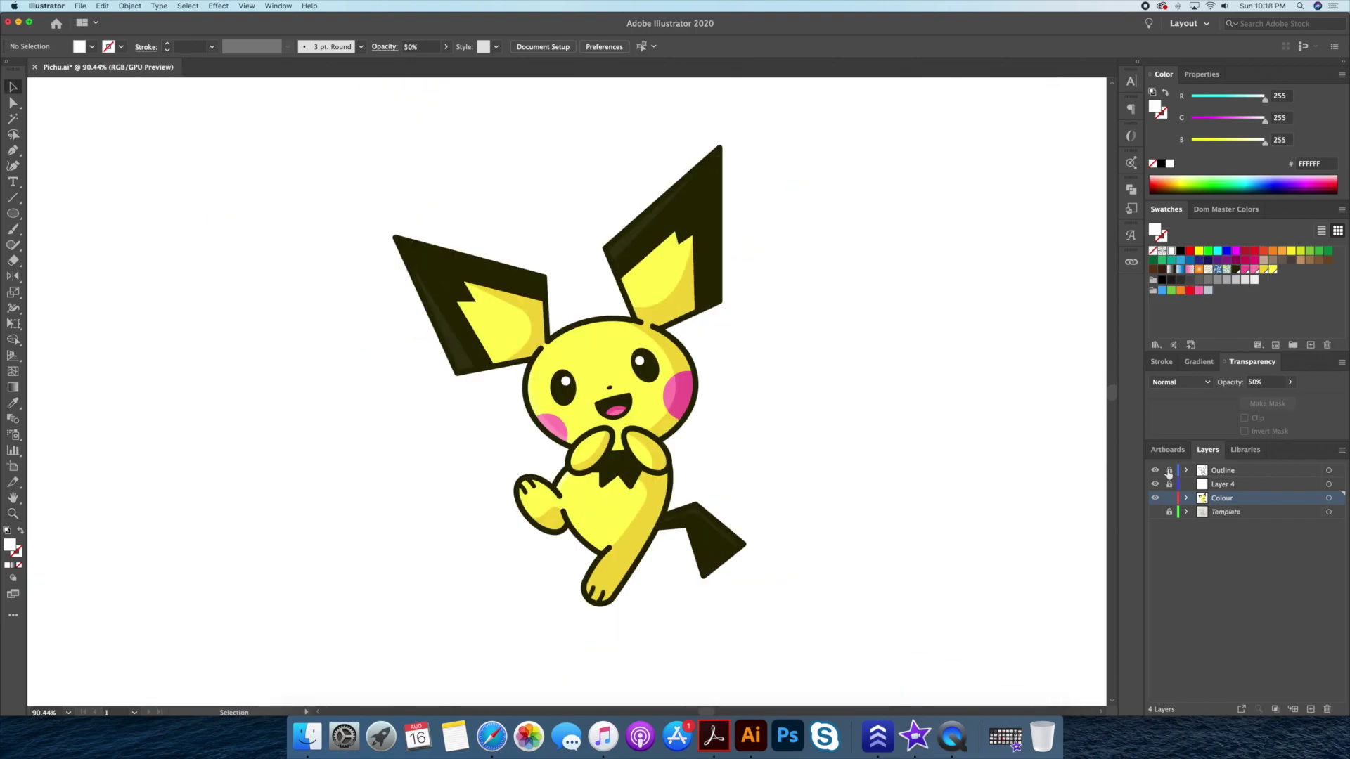
Move Layer 4 below the Colour layer.
key("z")
left_click_drag(830, 464, 677, 428)
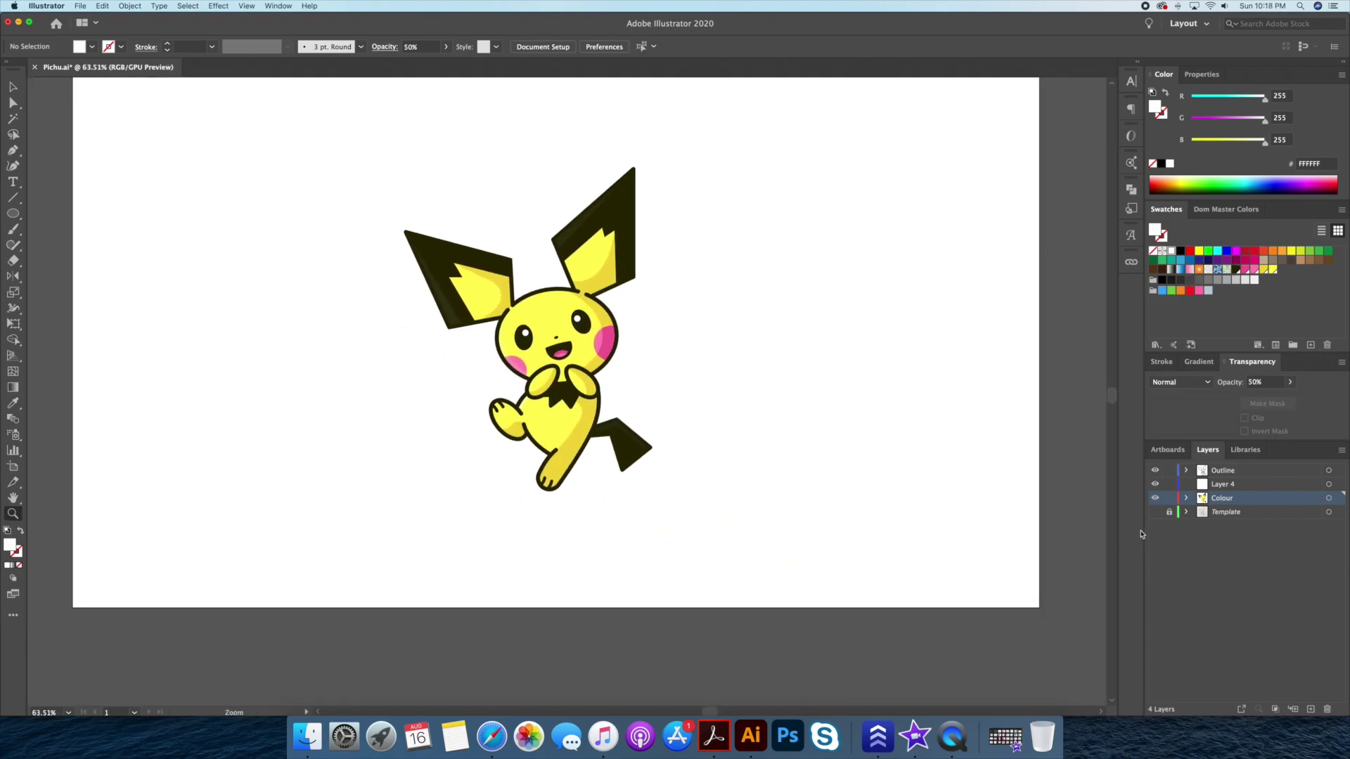
left_click_drag(1223, 484, 1223, 505)
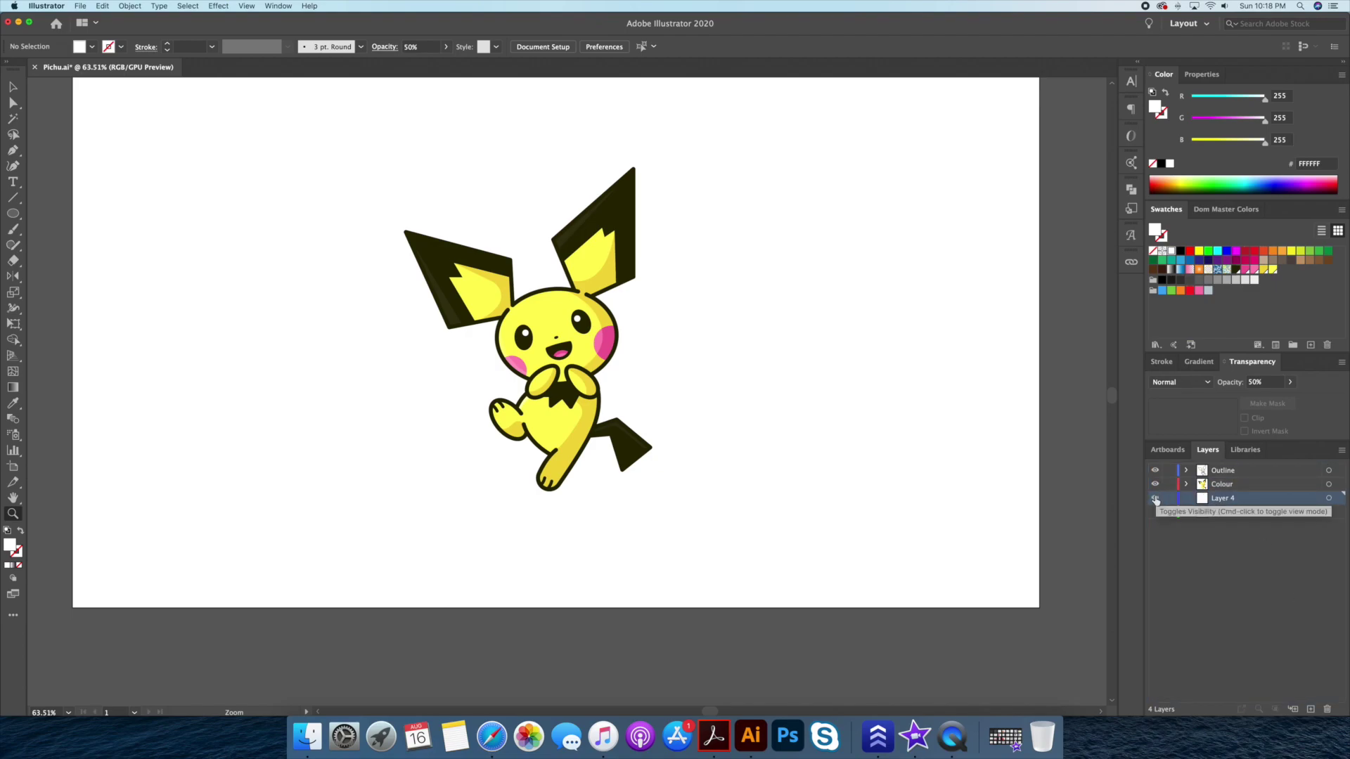
left_click_drag(805, 450, 780, 450)
Create a 1920×1080 rectangle centred on the artboard.
left_click_drag(13, 213, 70, 211)
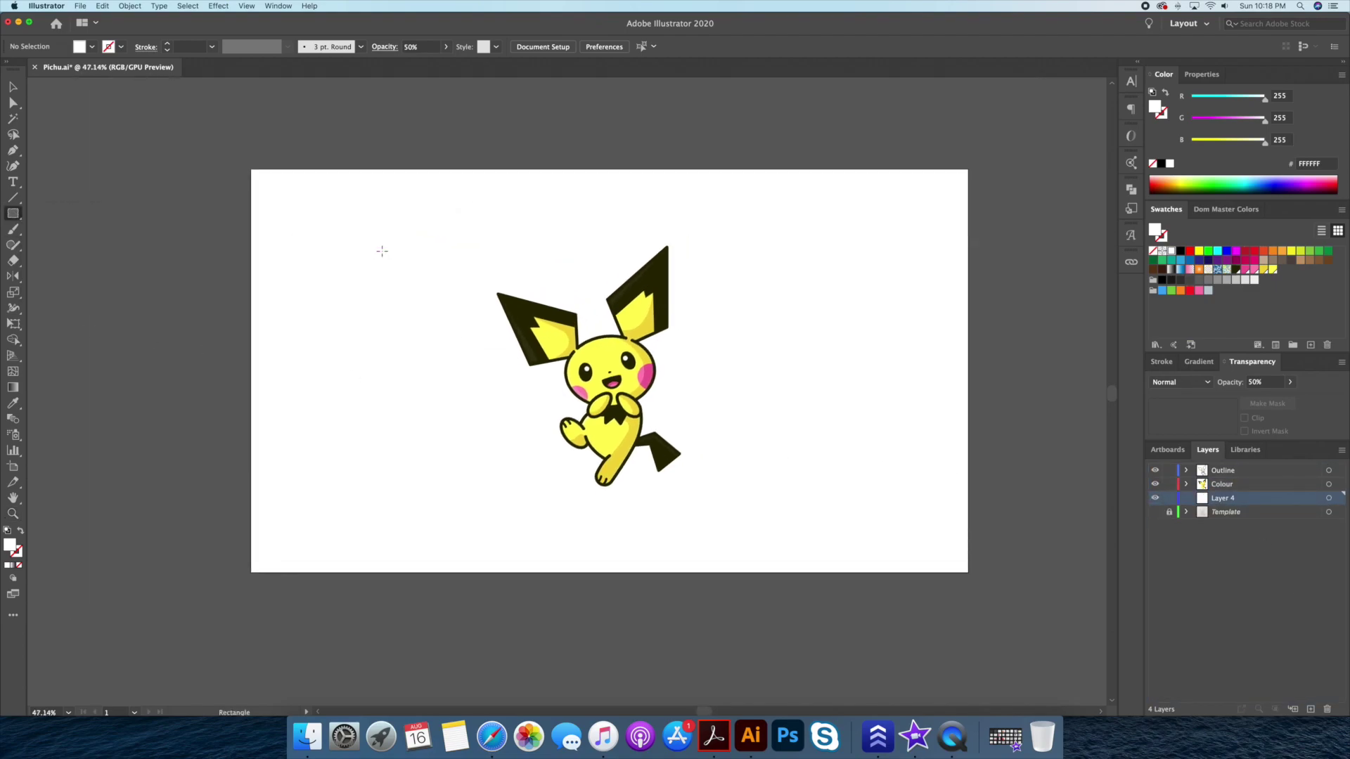
left_click(382, 251)
key("Tab")
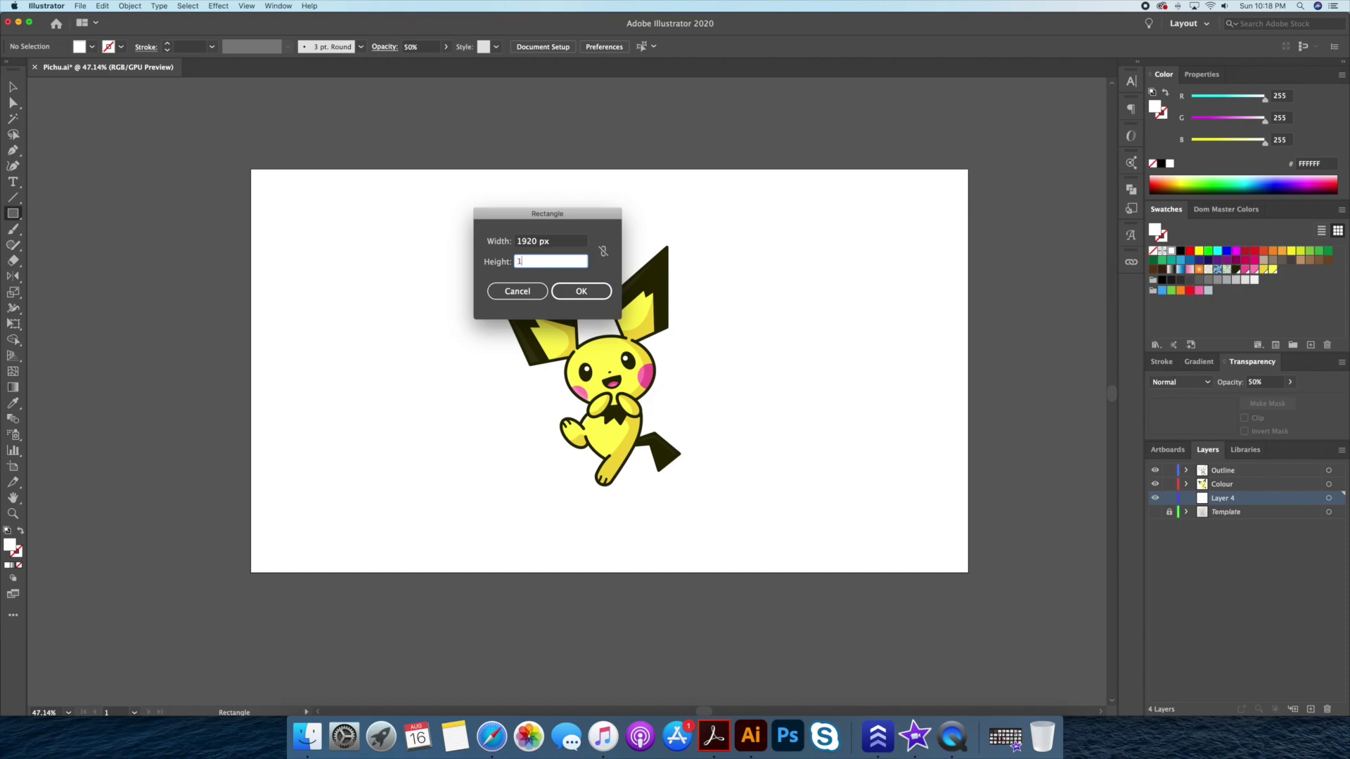
type("1080")
key("Return")
key("v")
left_click(589, 46)
left_click(643, 46)
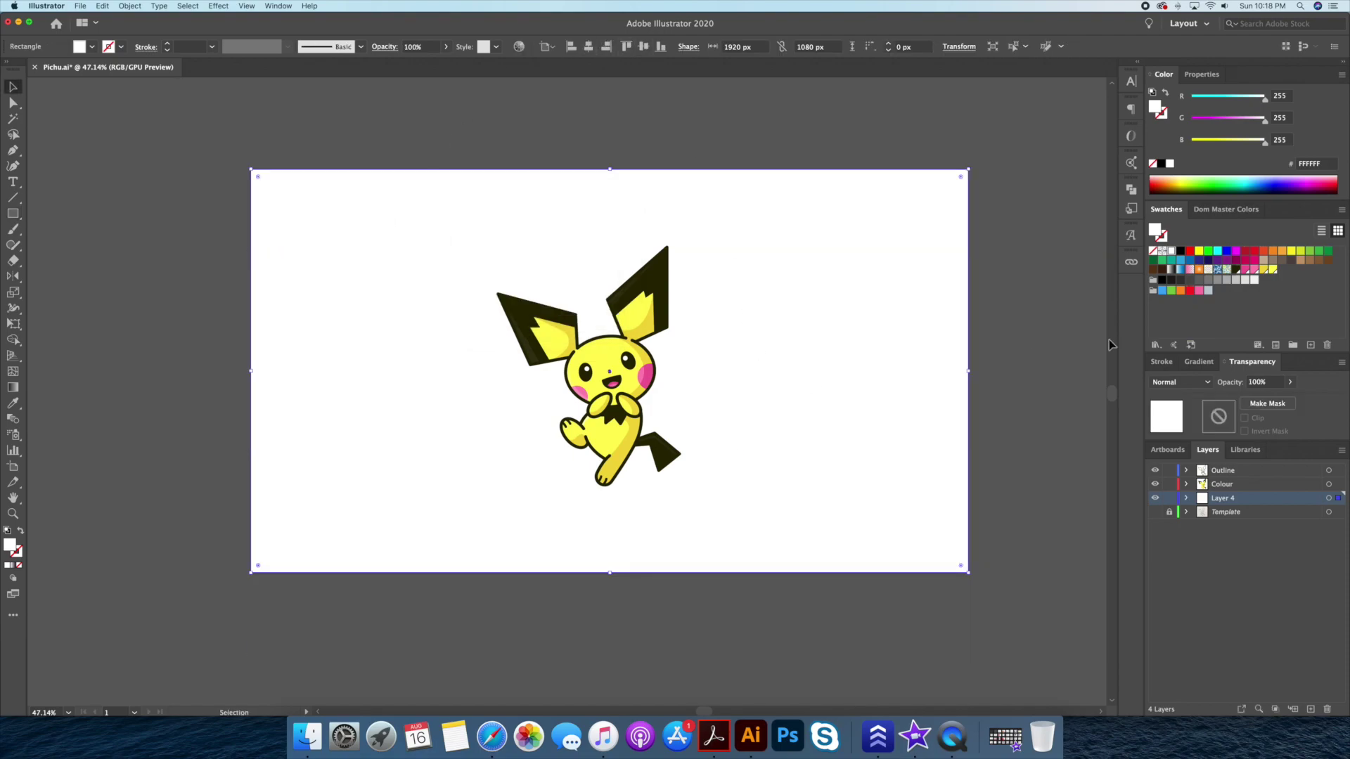
Fill the background rectangle light pink FF94C0 and add a new layer.
left_click(1254, 269)
left_click(1037, 286)
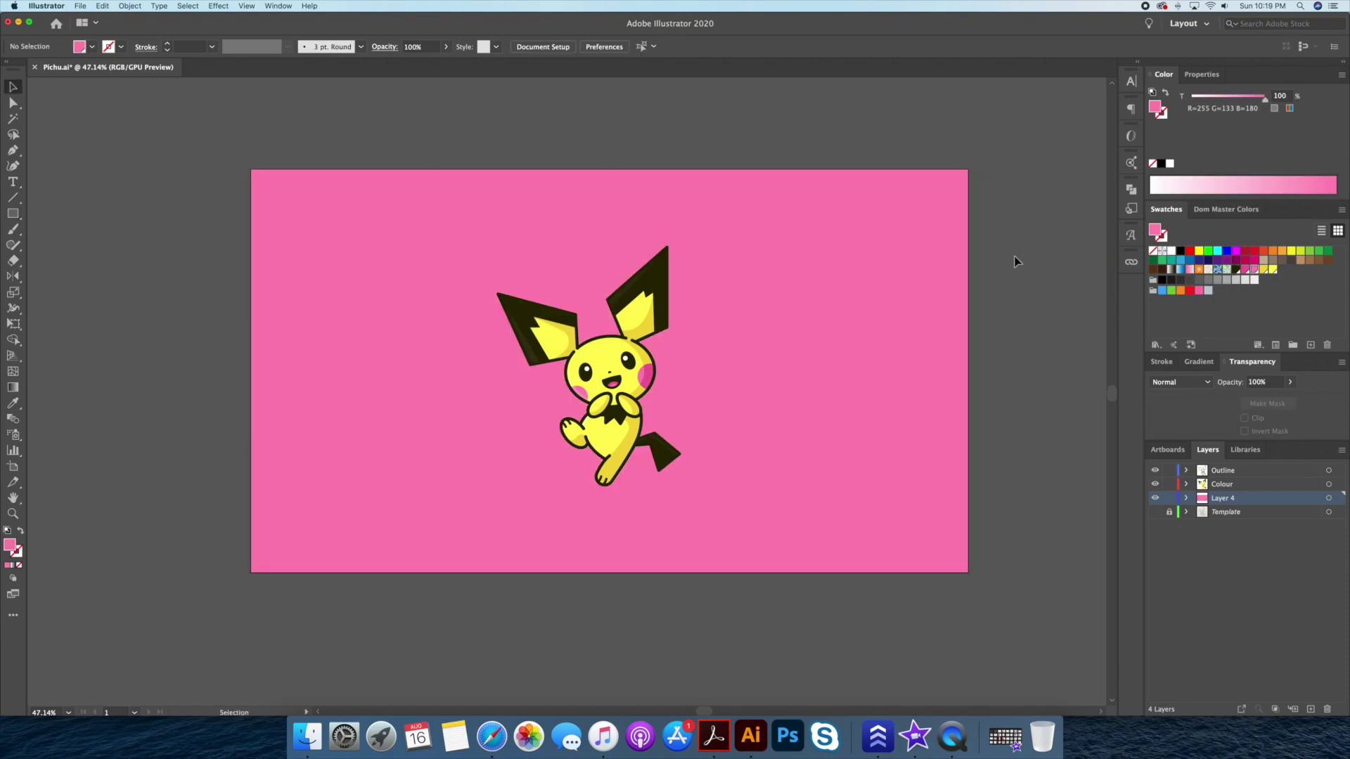
left_click(948, 331)
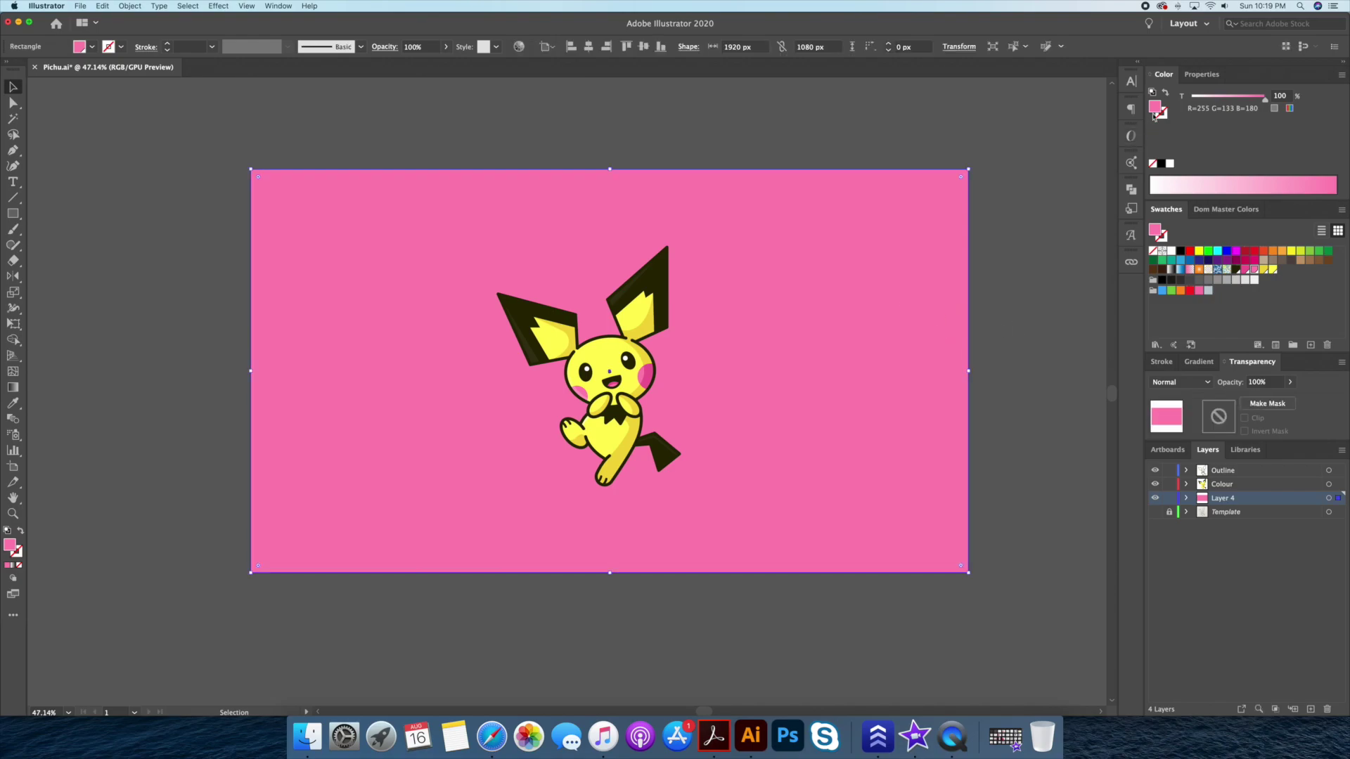
double_click(1155, 107)
left_click_drag(795, 227, 789, 226)
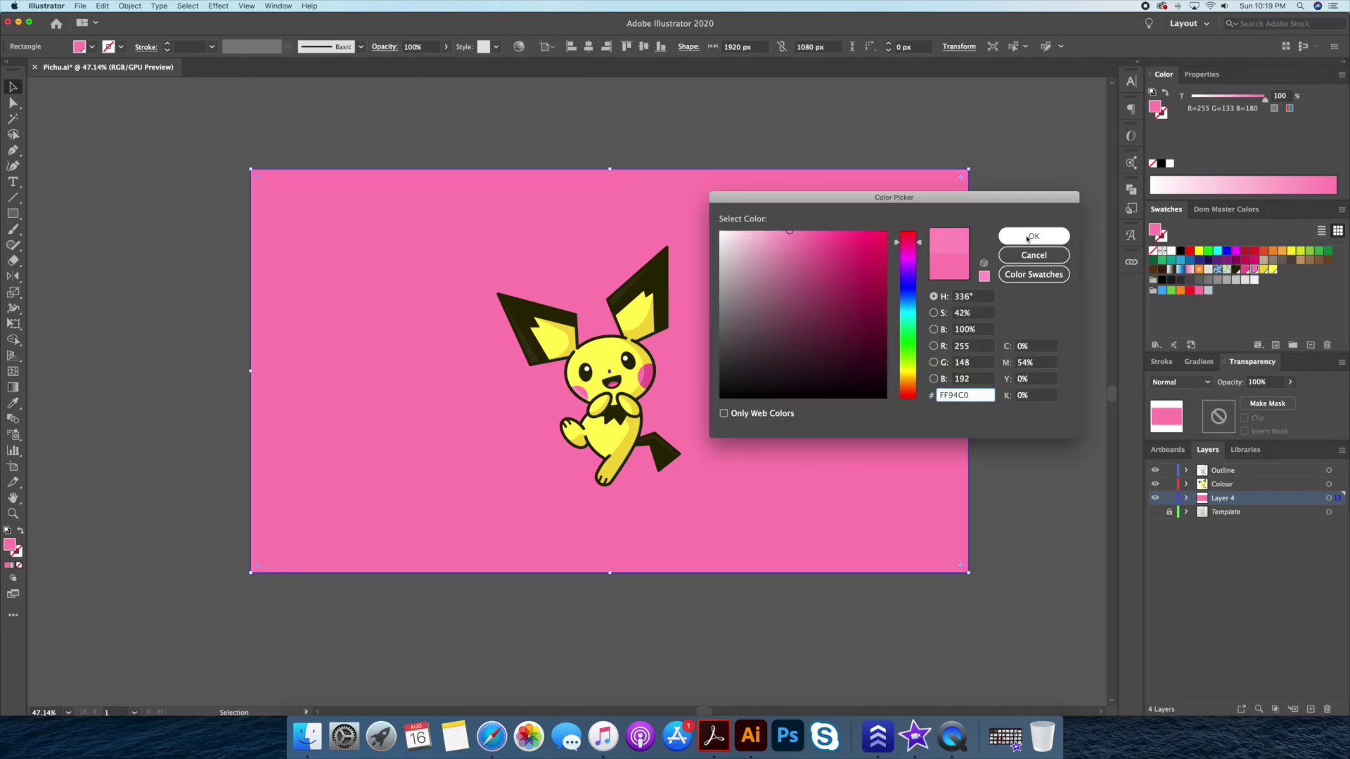
left_click(1034, 237)
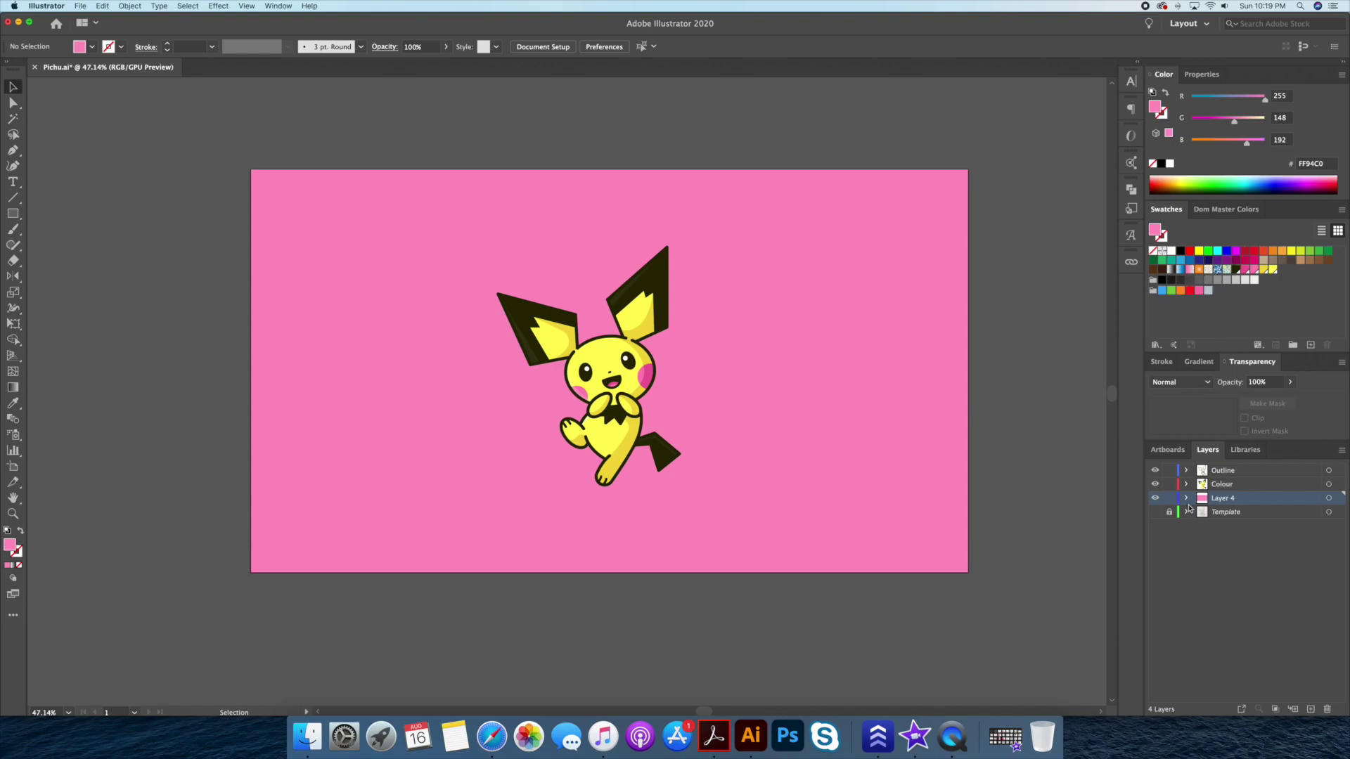
left_click(1312, 710)
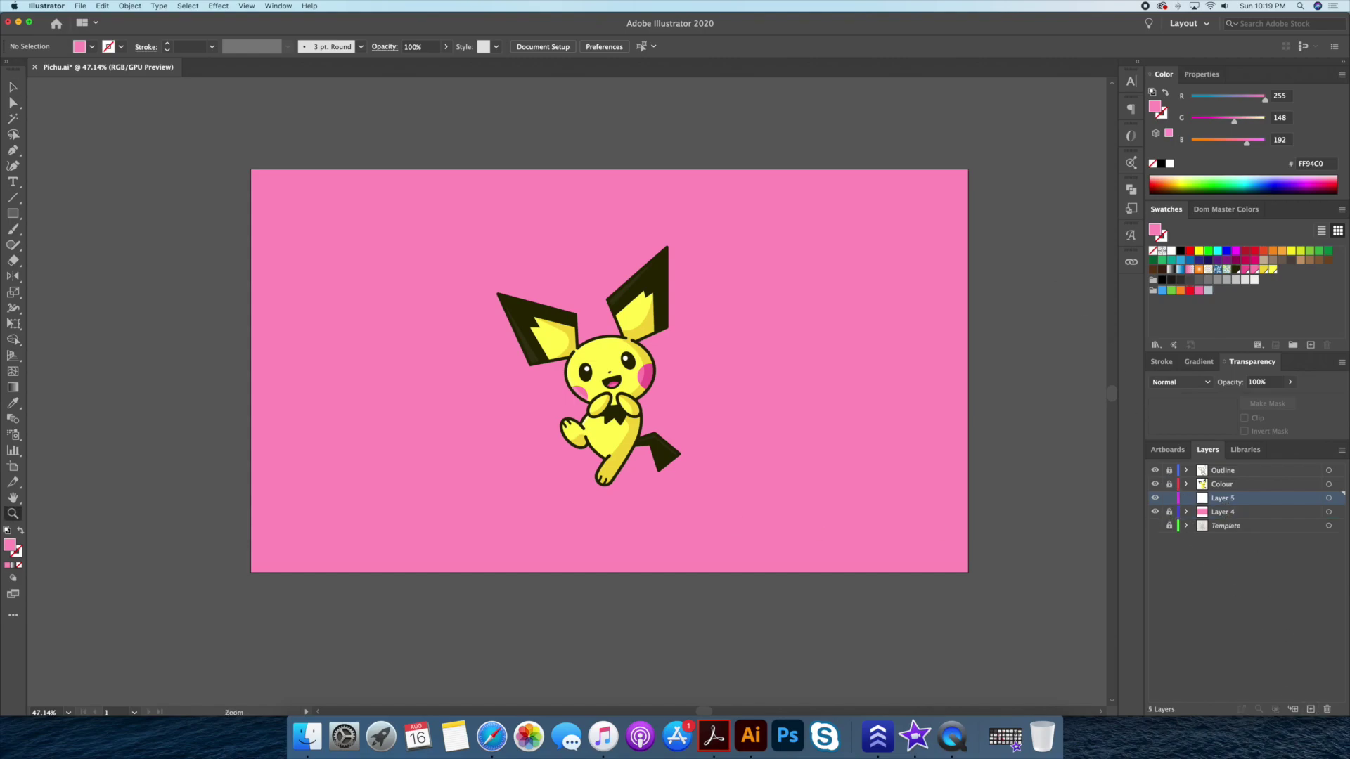
Draw a flat ellipse below Pichu's feet as a darker pink ground shadow.
left_click(703, 520)
left_click_drag(14, 222, 63, 244)
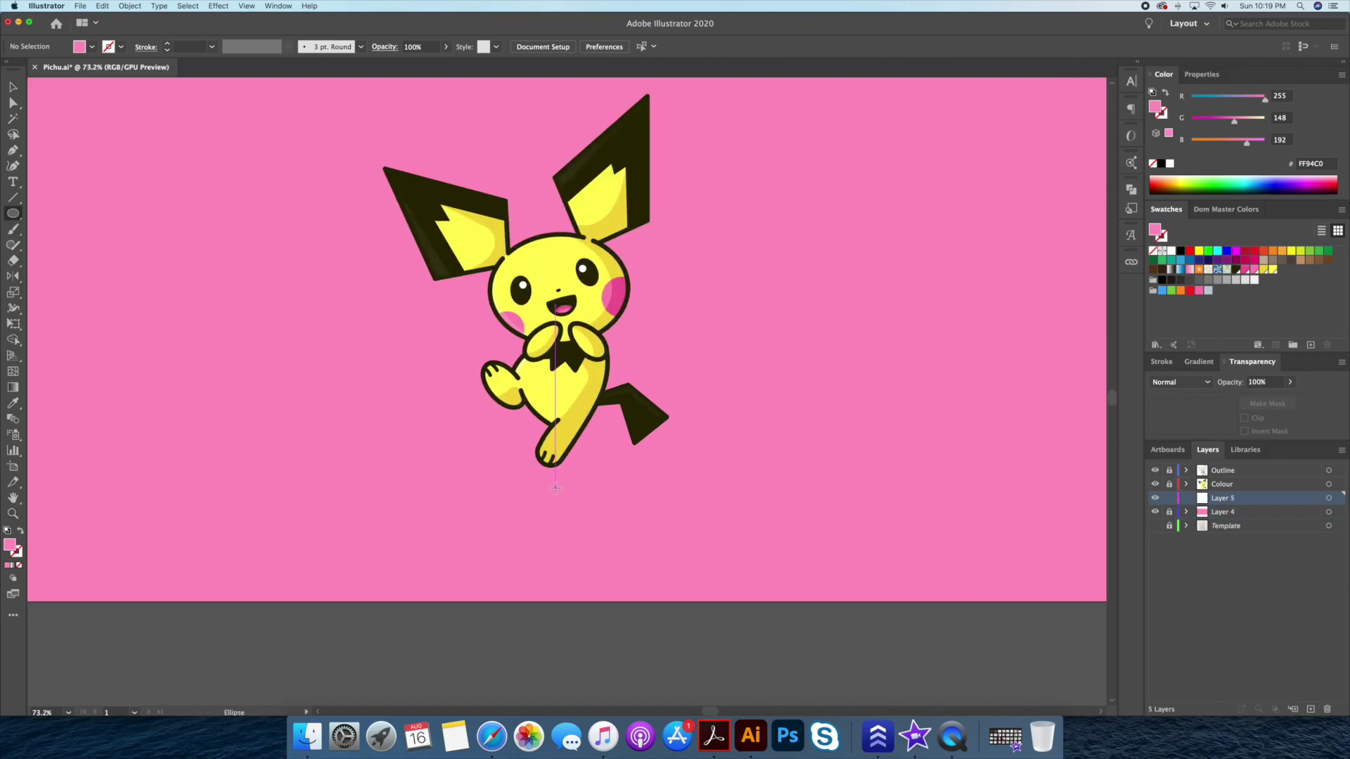
left_click_drag(565, 487, 633, 491)
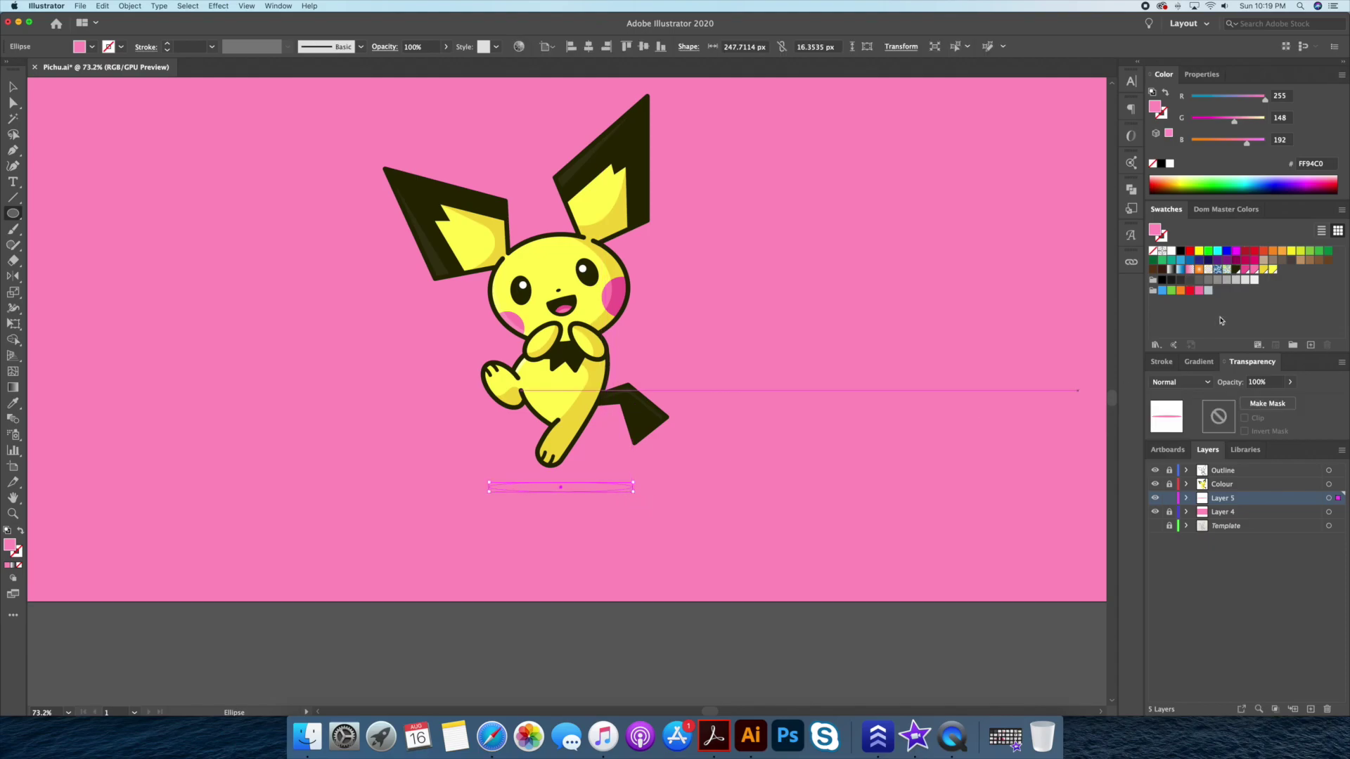
key("v")
scroll(635, 517, "up", 5)
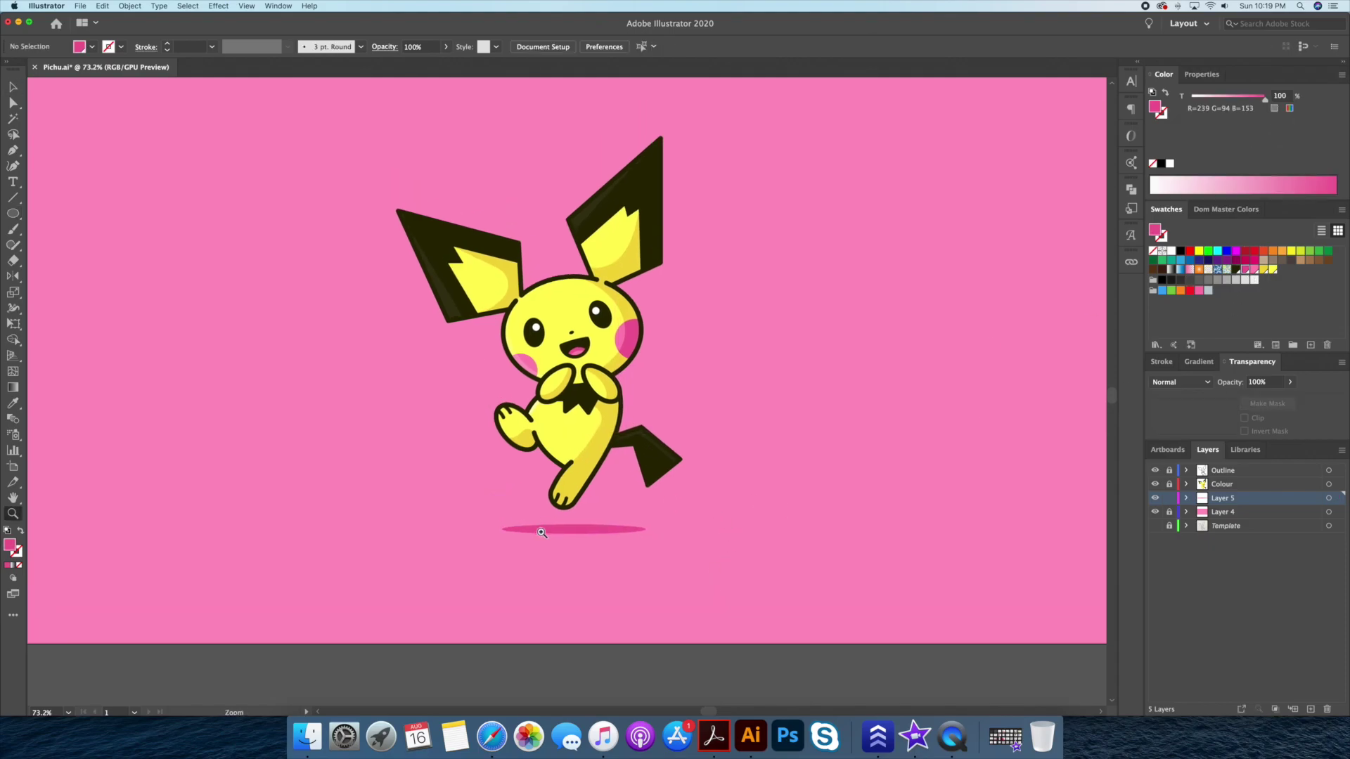
left_click(931, 508)
scroll(864, 549, "down", 2)
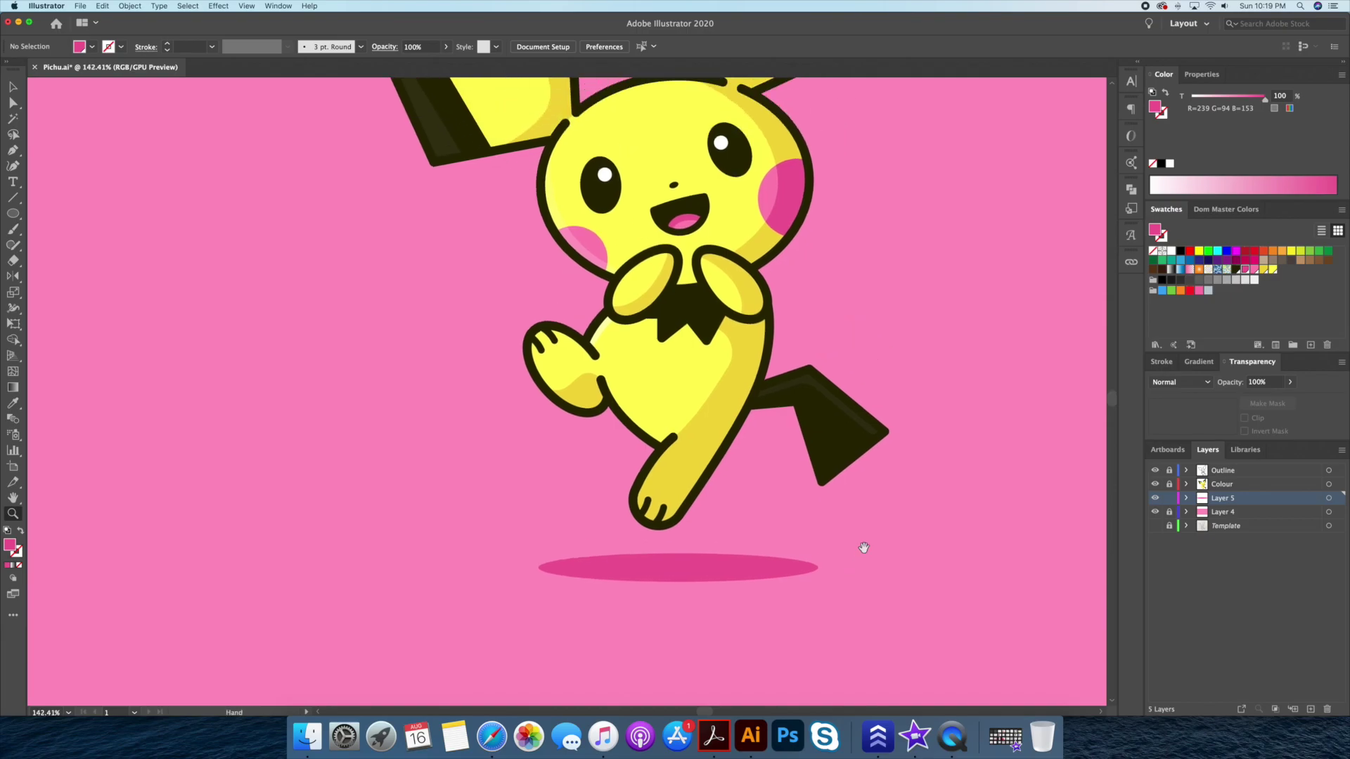
left_click_drag(900, 532, 871, 558)
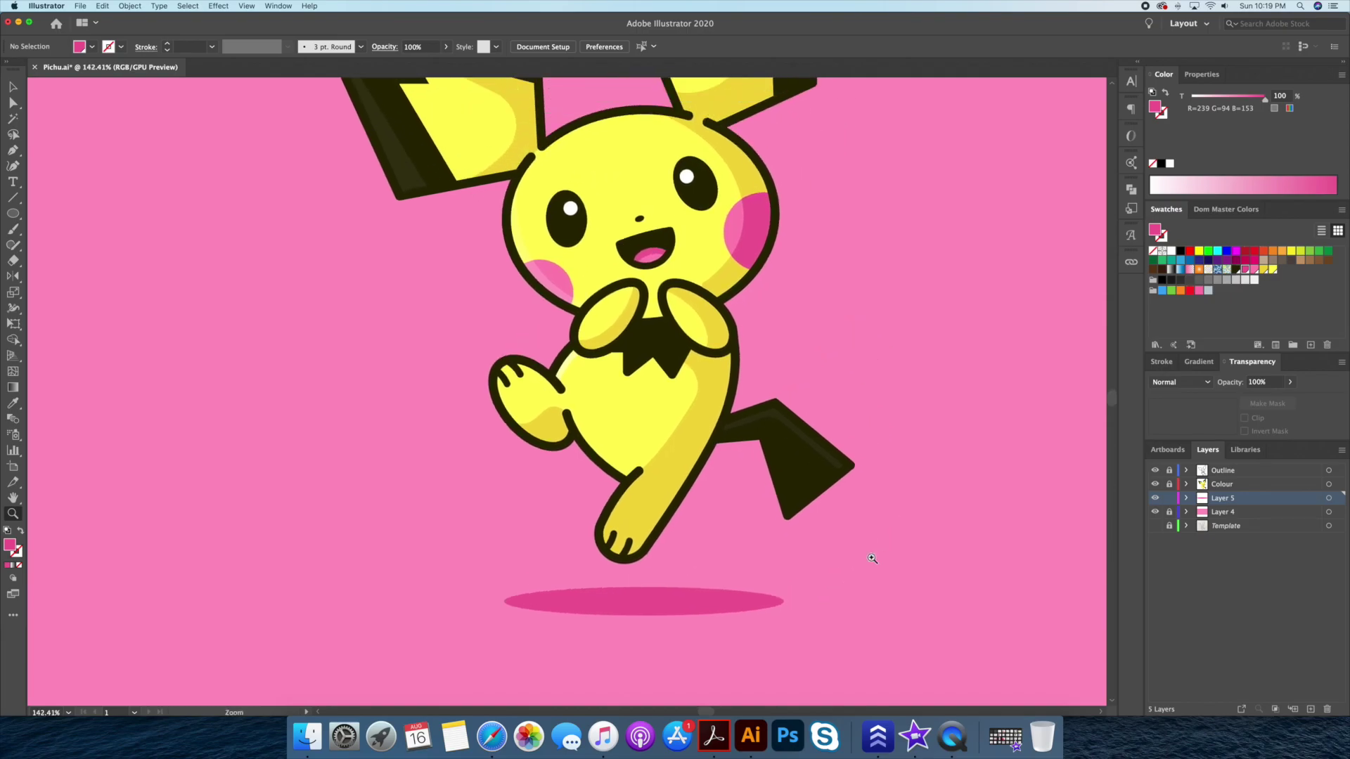
left_click_drag(833, 504, 842, 571)
left_click_drag(644, 297, 710, 298)
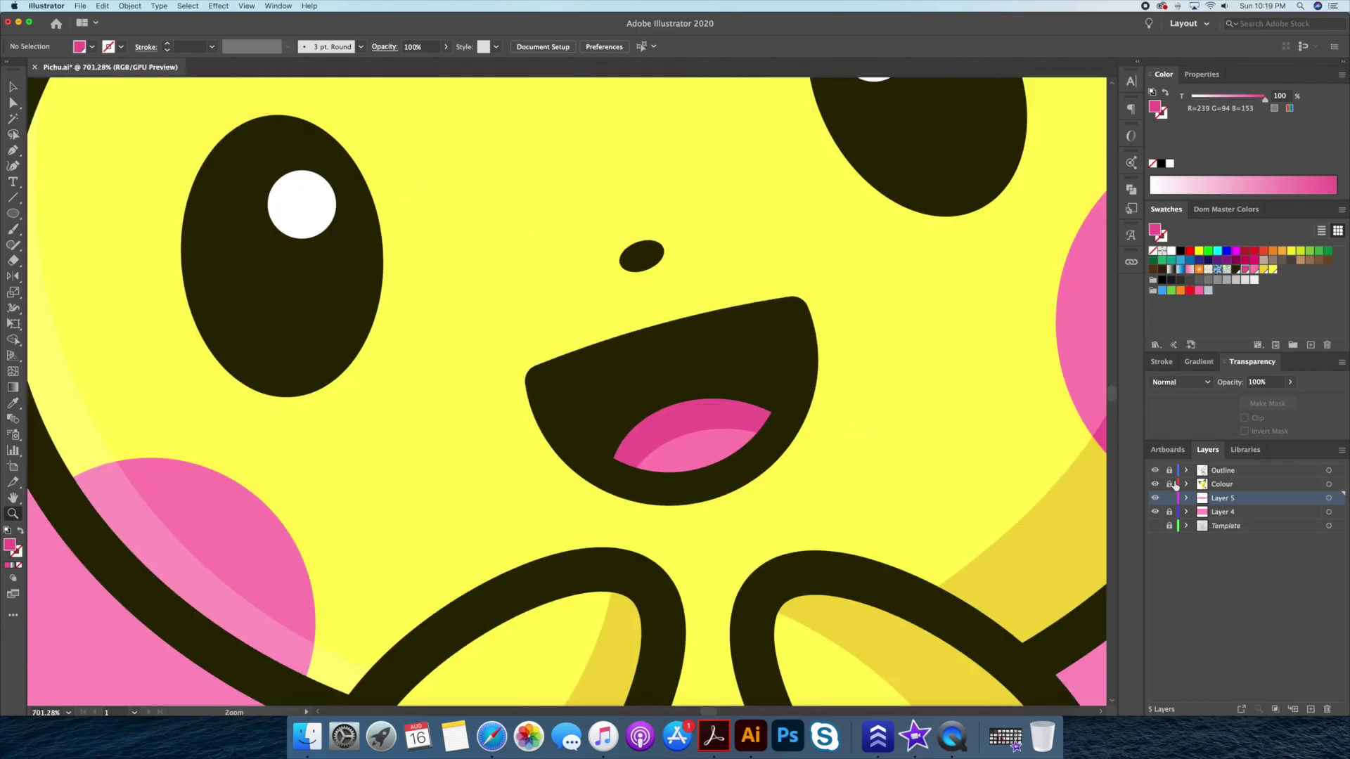
Scale the nose ellipse up slightly, then fit the whole artboard in view.
key("v")
left_click(641, 256)
scroll(720, 235, "down", 5)
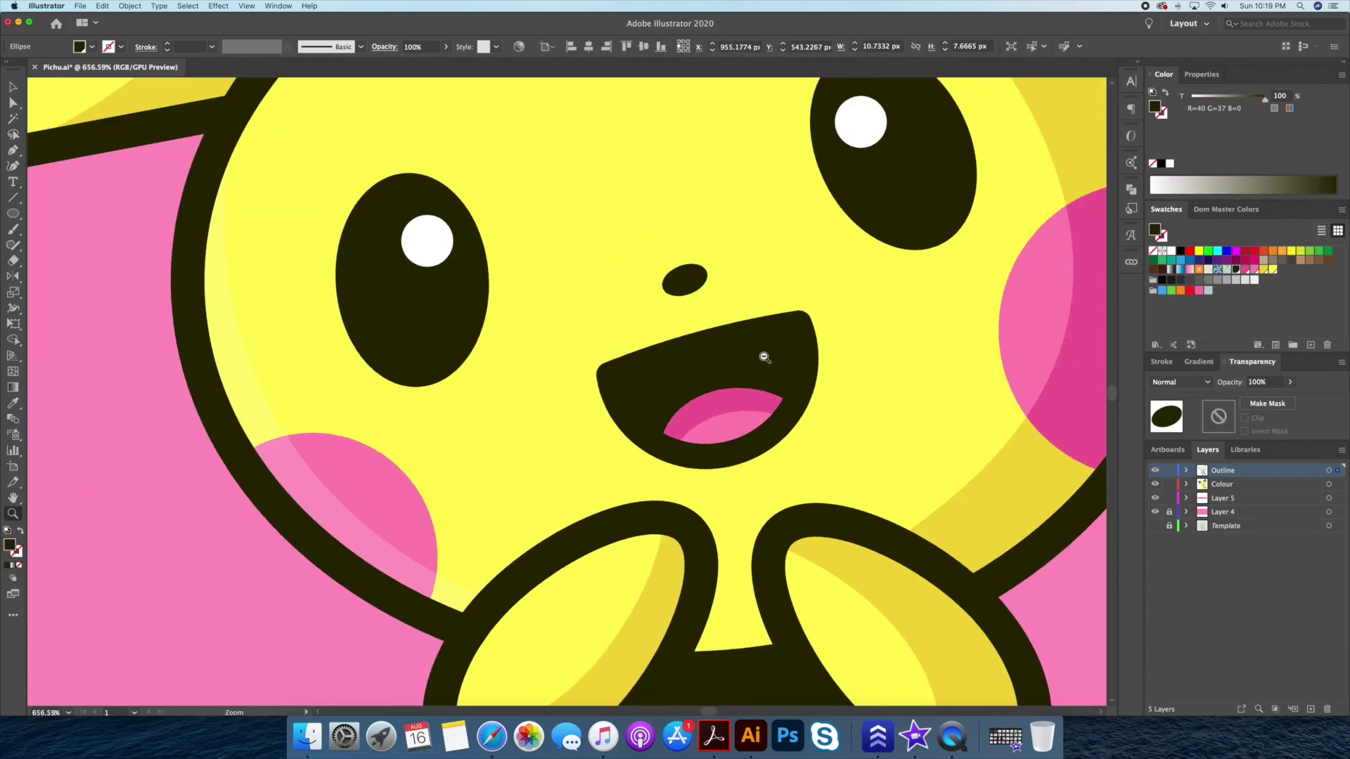
scroll(762, 352, "up", 4)
left_click_drag(705, 279, 713, 274)
left_click(375, 488)
key("ctrl+0")
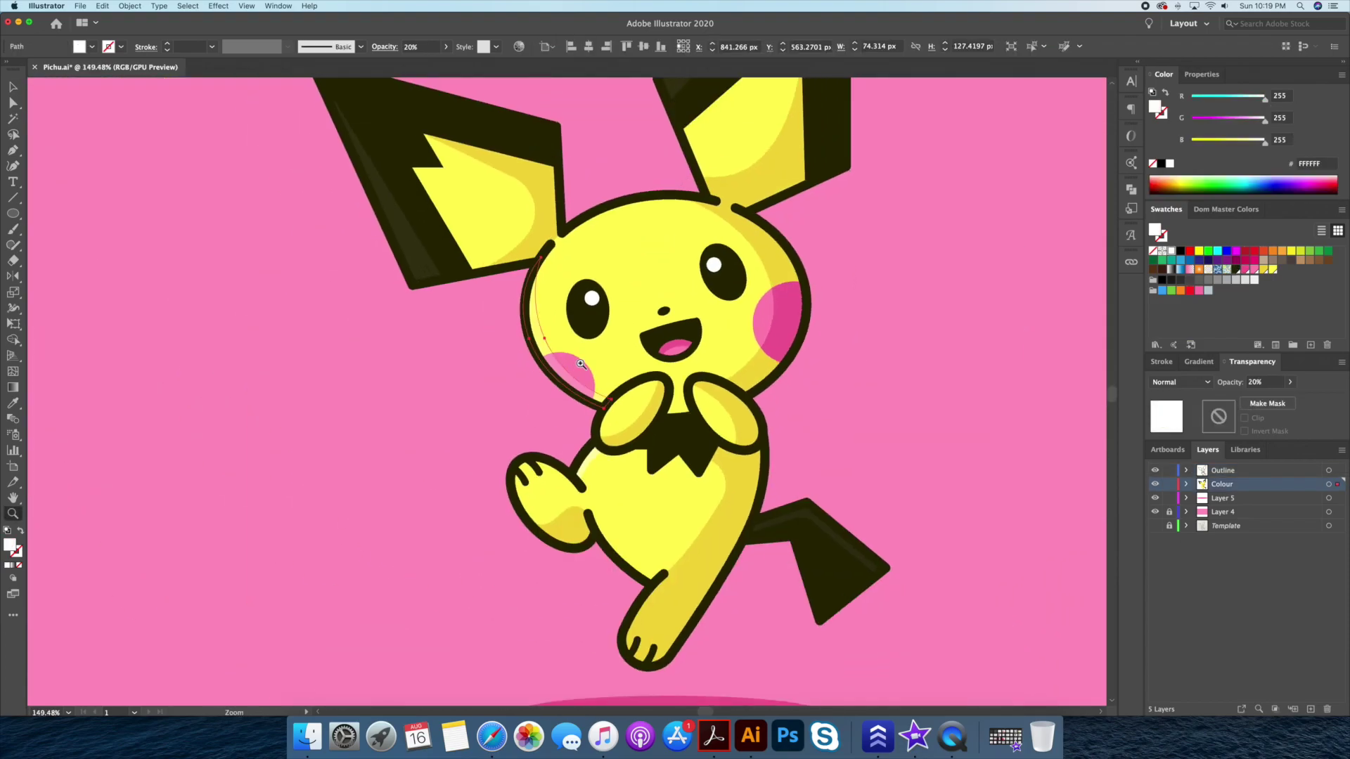
left_click(1049, 406)
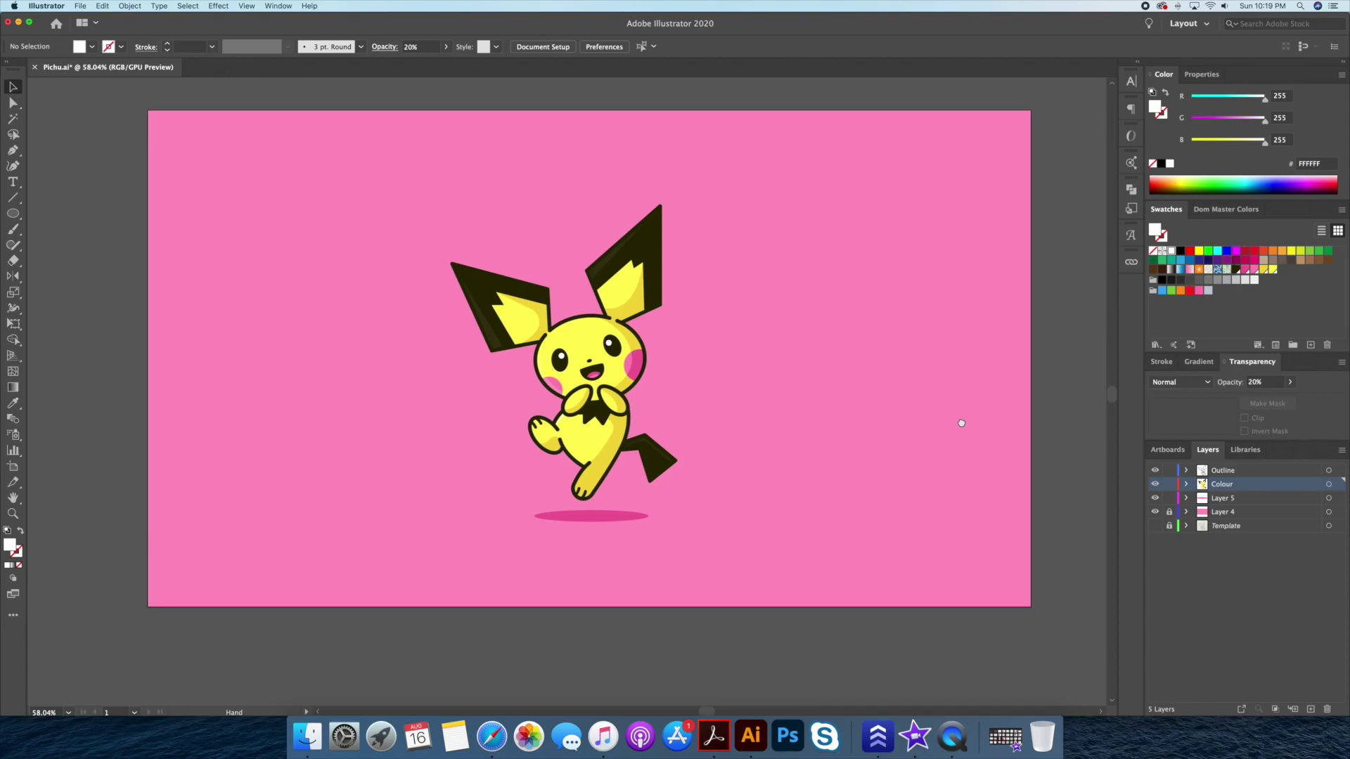